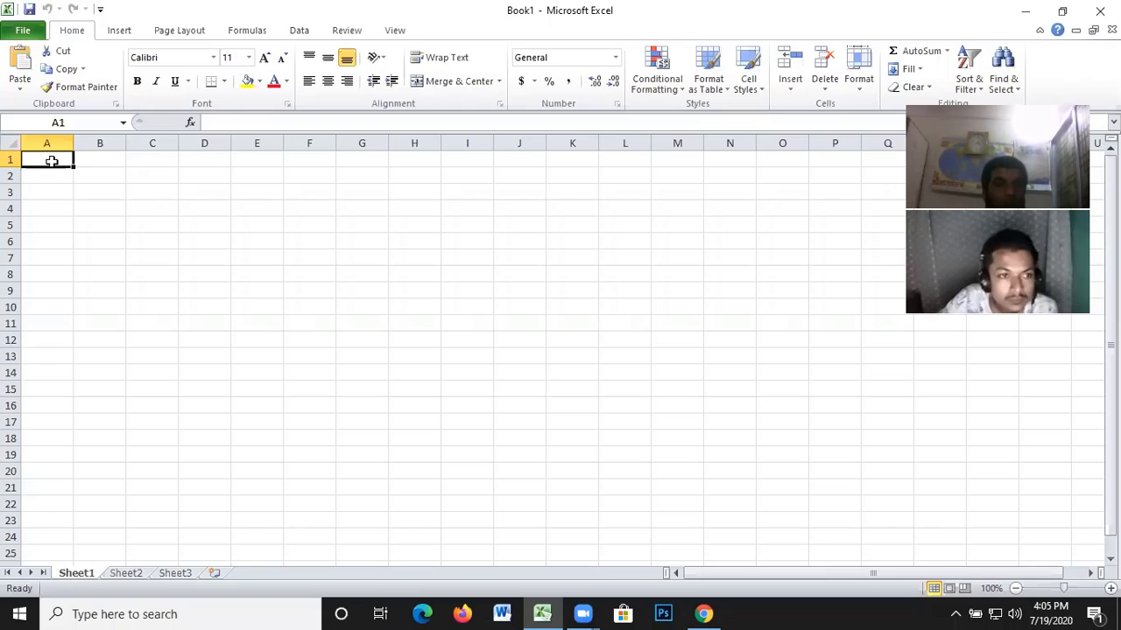
# Enter the column header NAME in cell A1 of the blank worksheet
pyautogui.write('j')
pyautogui.press('BackSpace')
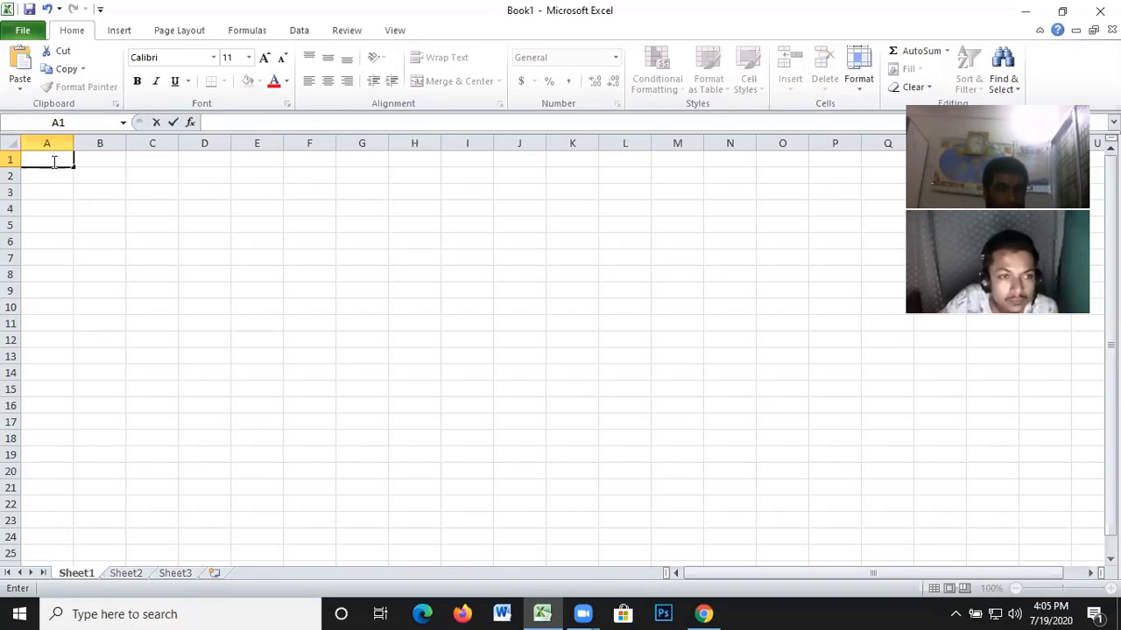
pyautogui.write('NAME')
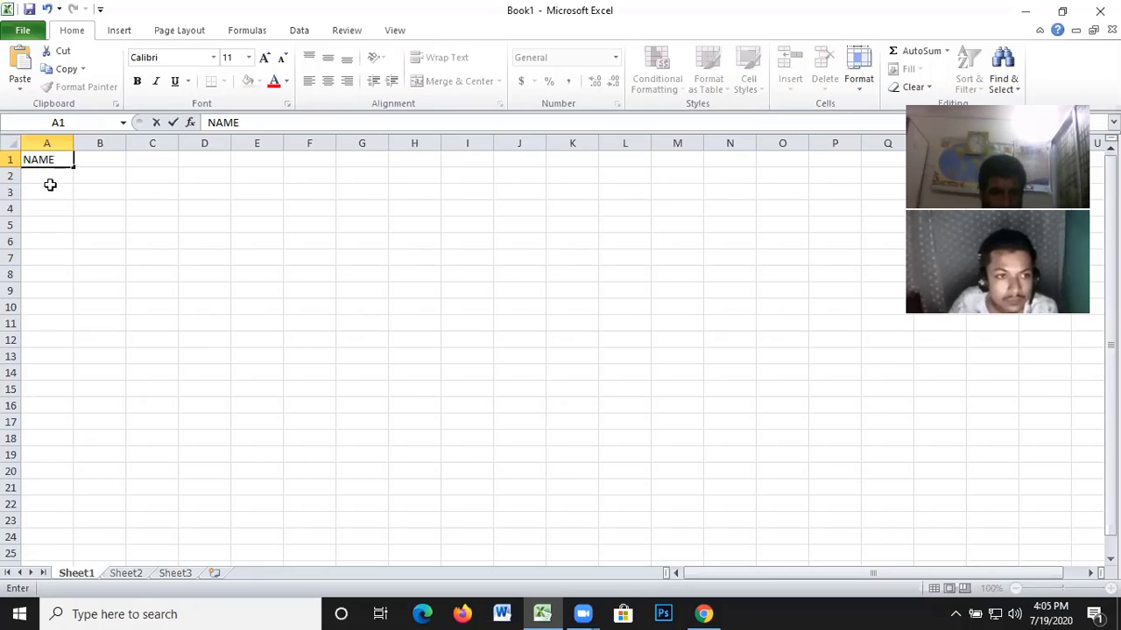
# Enter the first three people's names in cells A2 to A4 under the NAME header
pyautogui.click(53, 178)
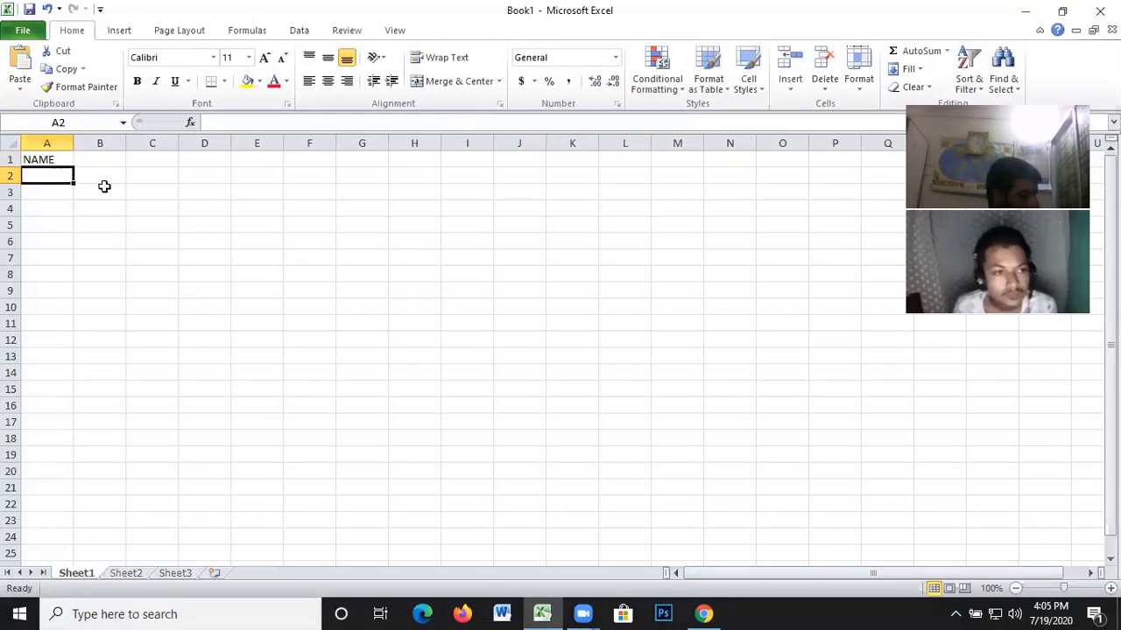
pyautogui.write('JE')
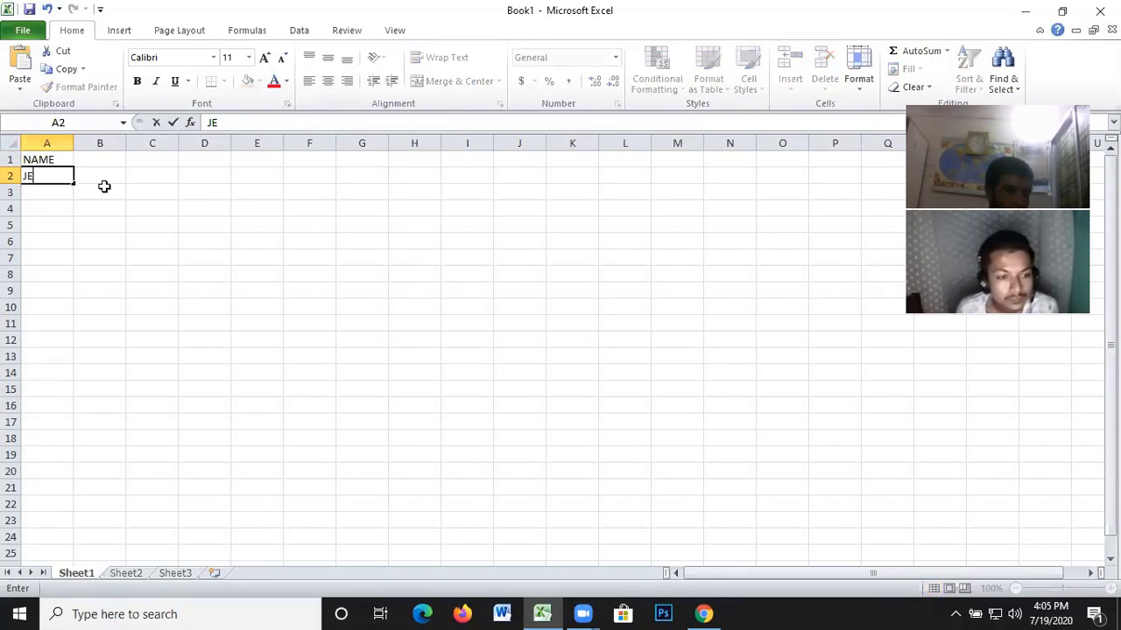
pyautogui.write('WEL')
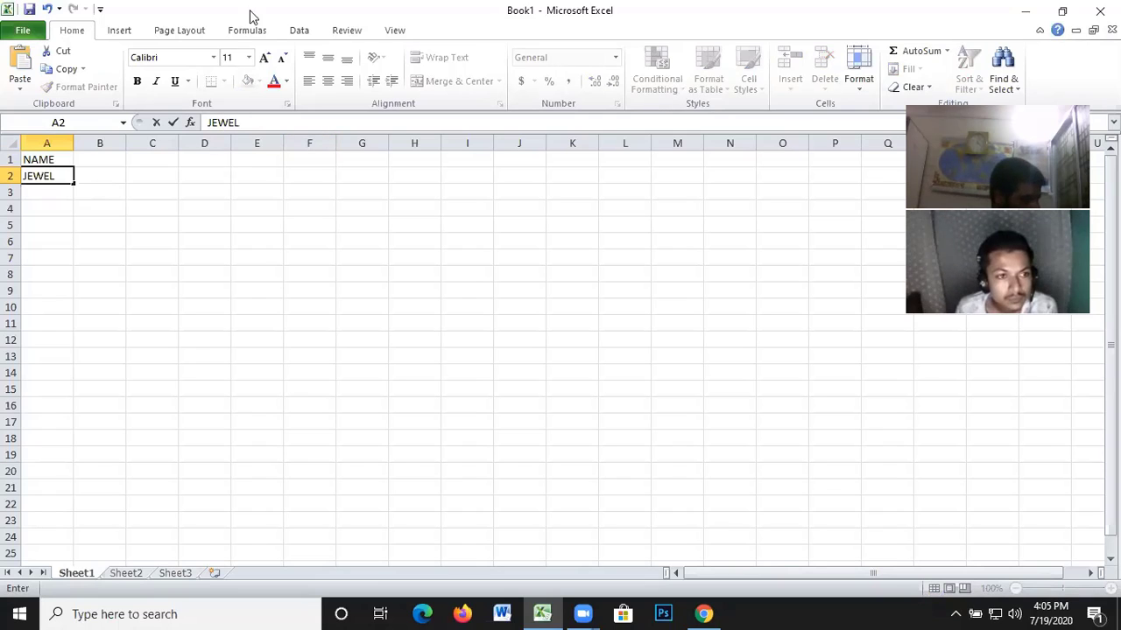
pyautogui.click(49, 196)
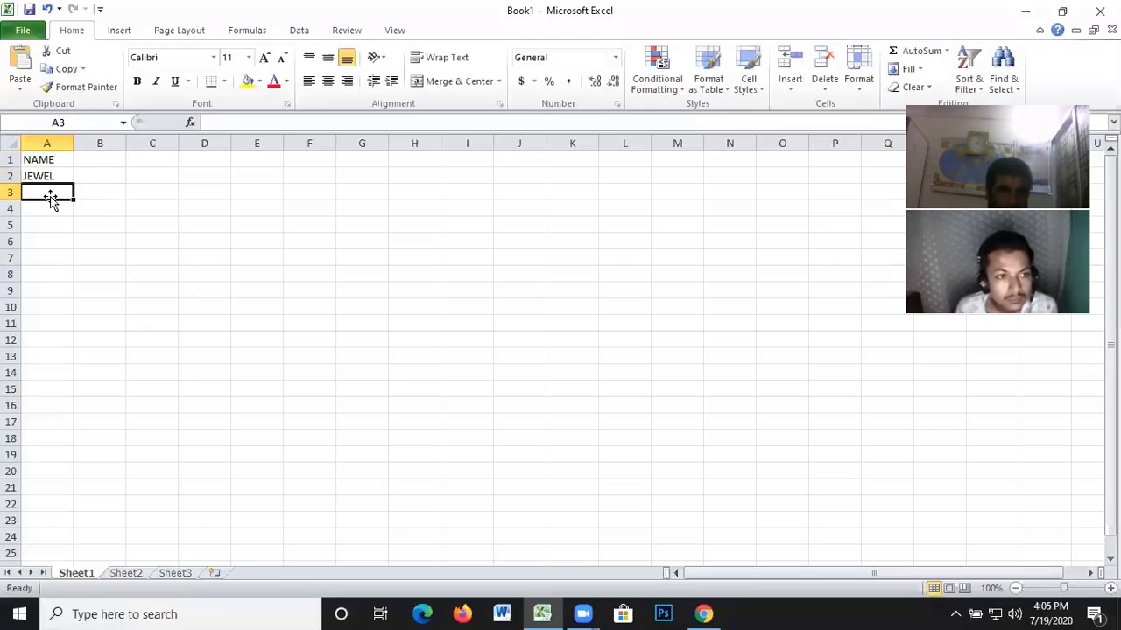
pyautogui.write('AL')
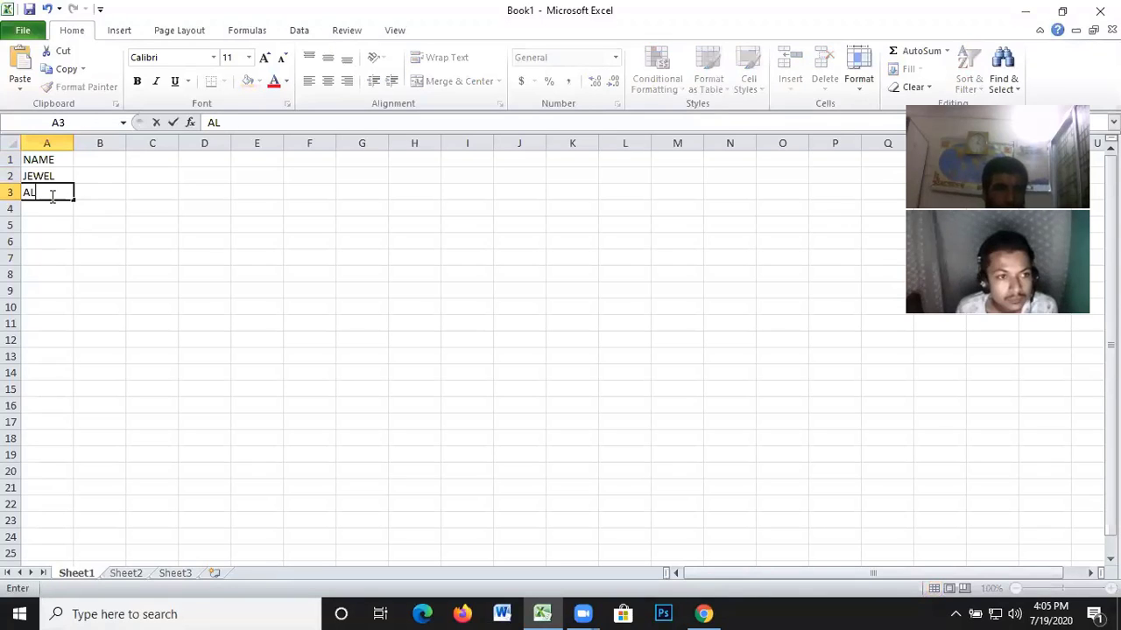
pyautogui.write('IF')
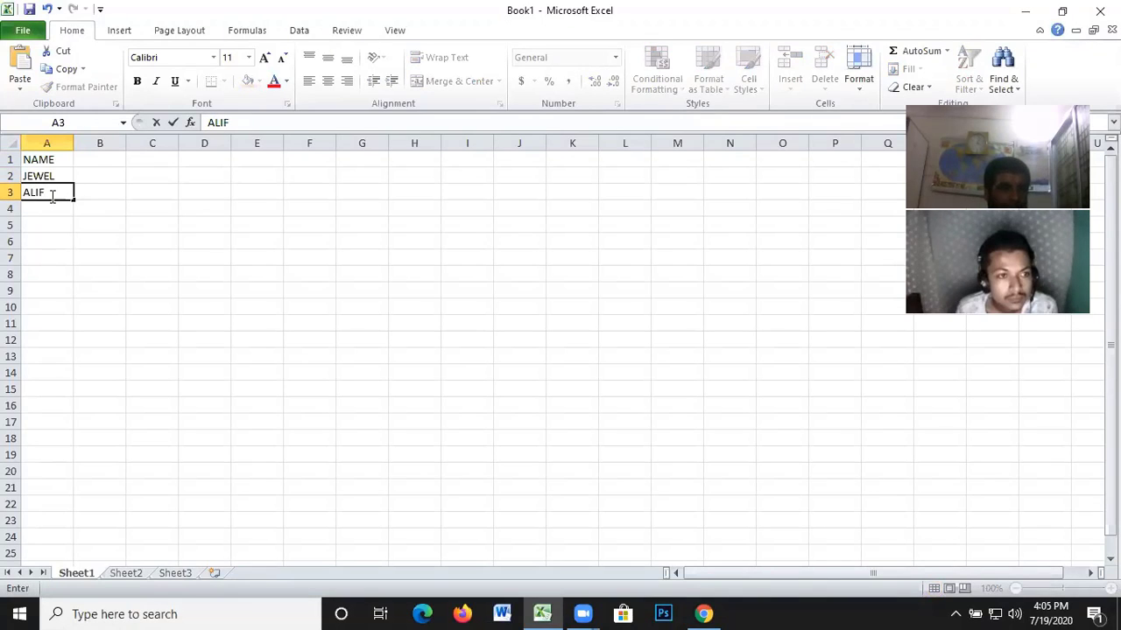
pyautogui.click(50, 207)
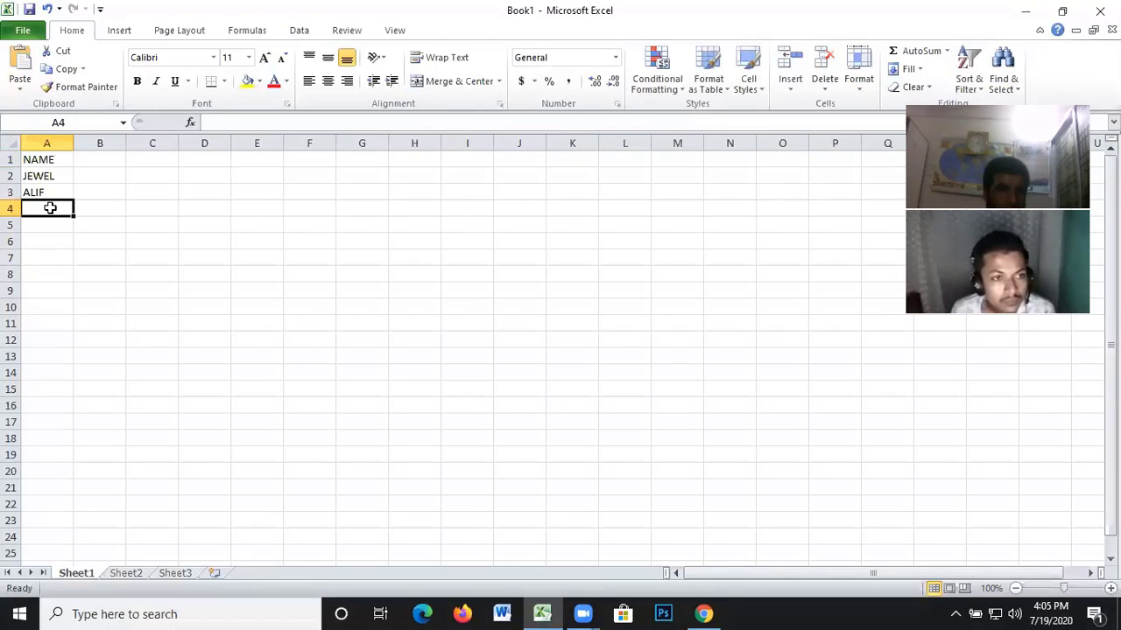
pyautogui.write('HASA')
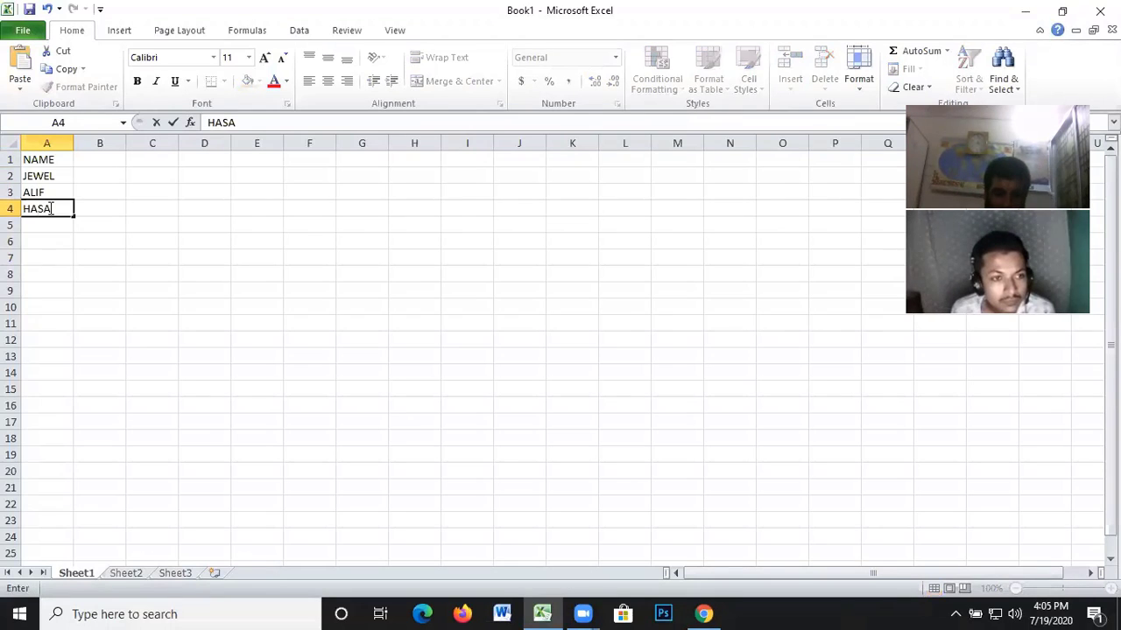
pyautogui.write('N')
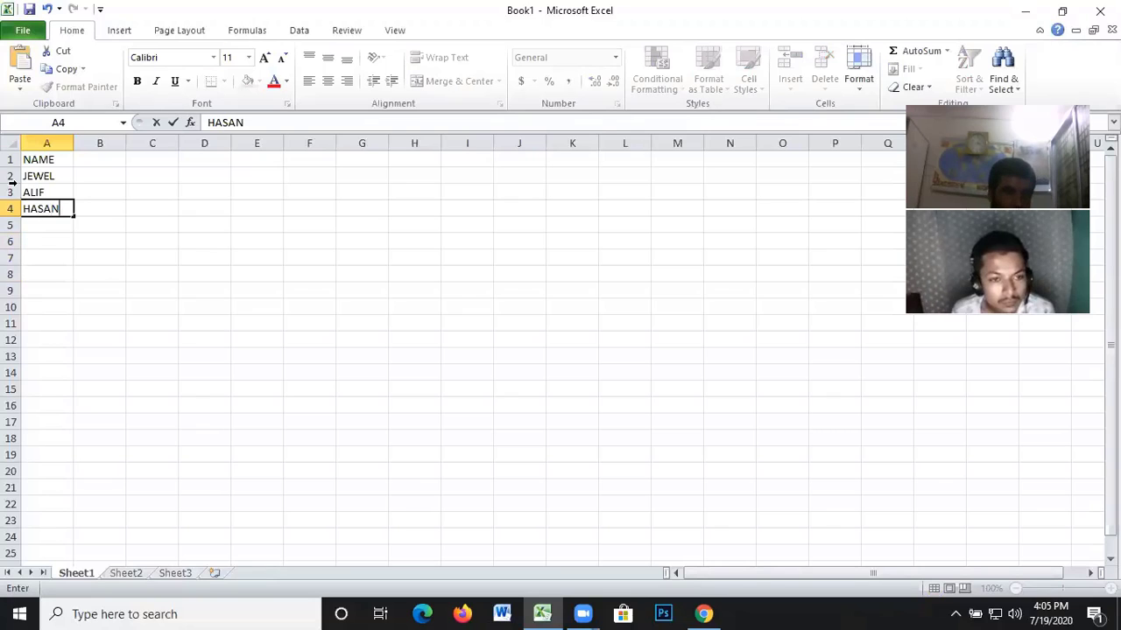
# Add three more people's names in cells A5 to A7 of the NAME column
pyautogui.click(53, 233)
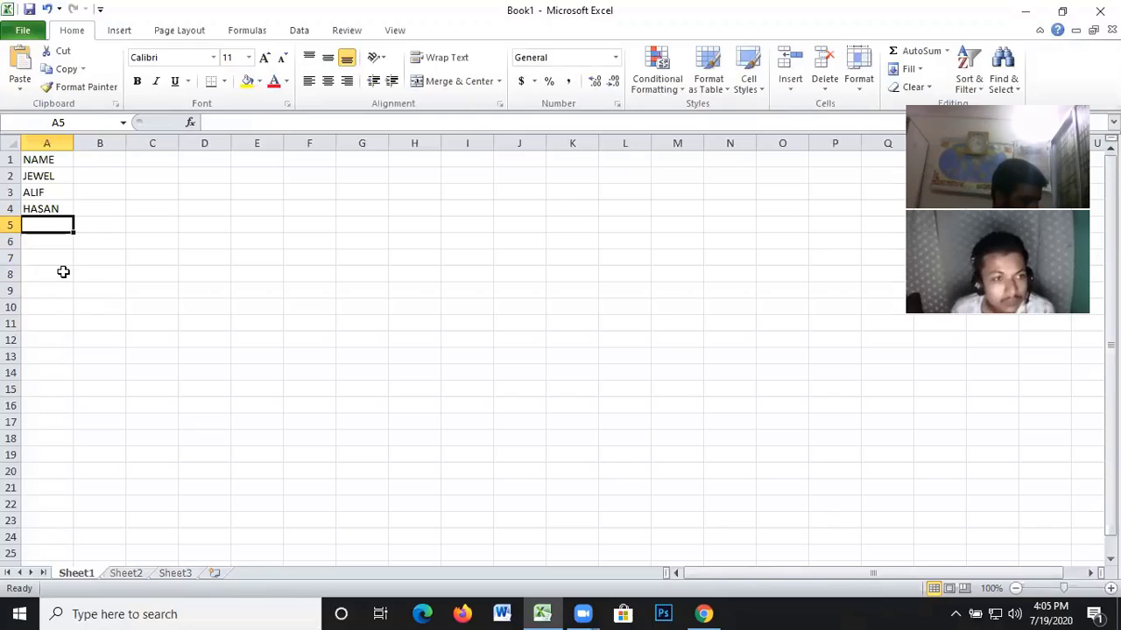
pyautogui.write('KA')
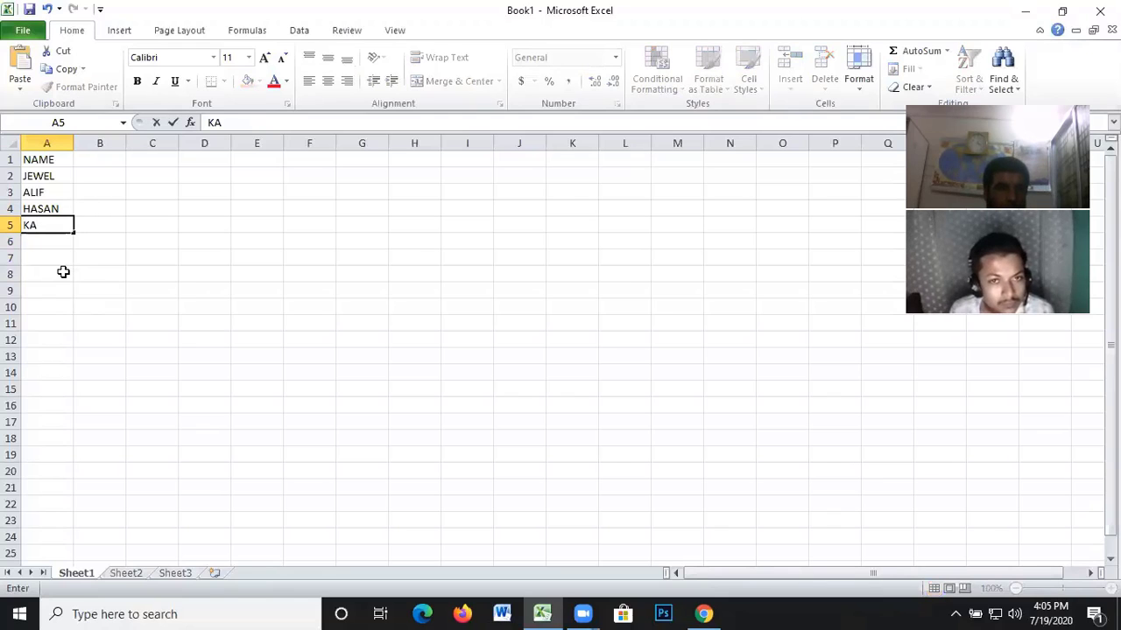
pyautogui.write('RIM')
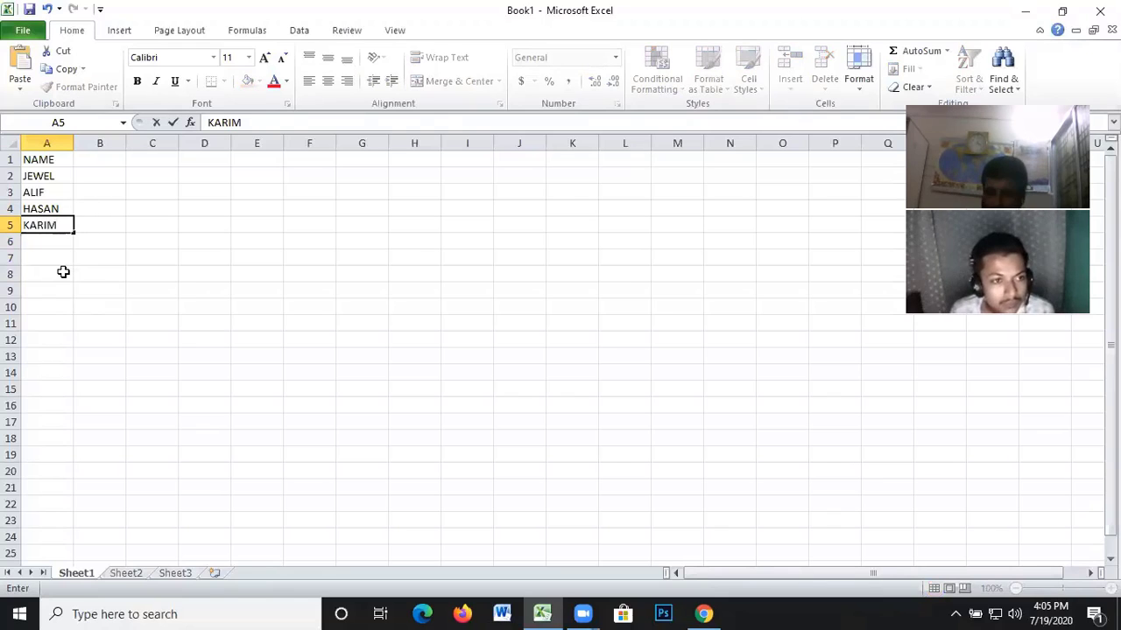
pyautogui.press('Return')
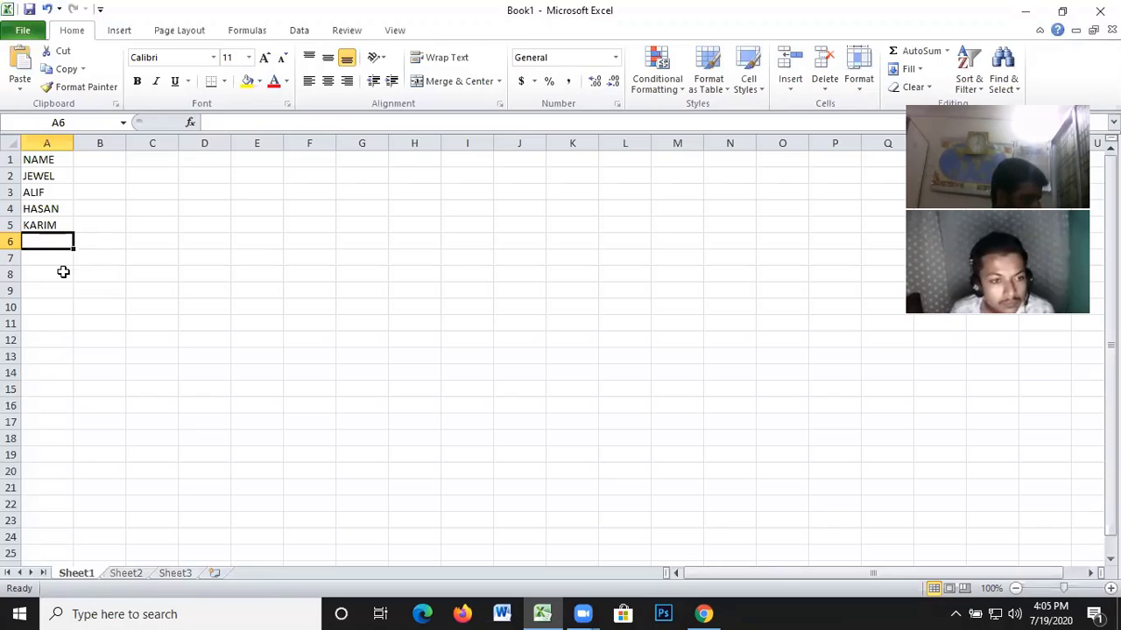
pyautogui.write('JAMAL')
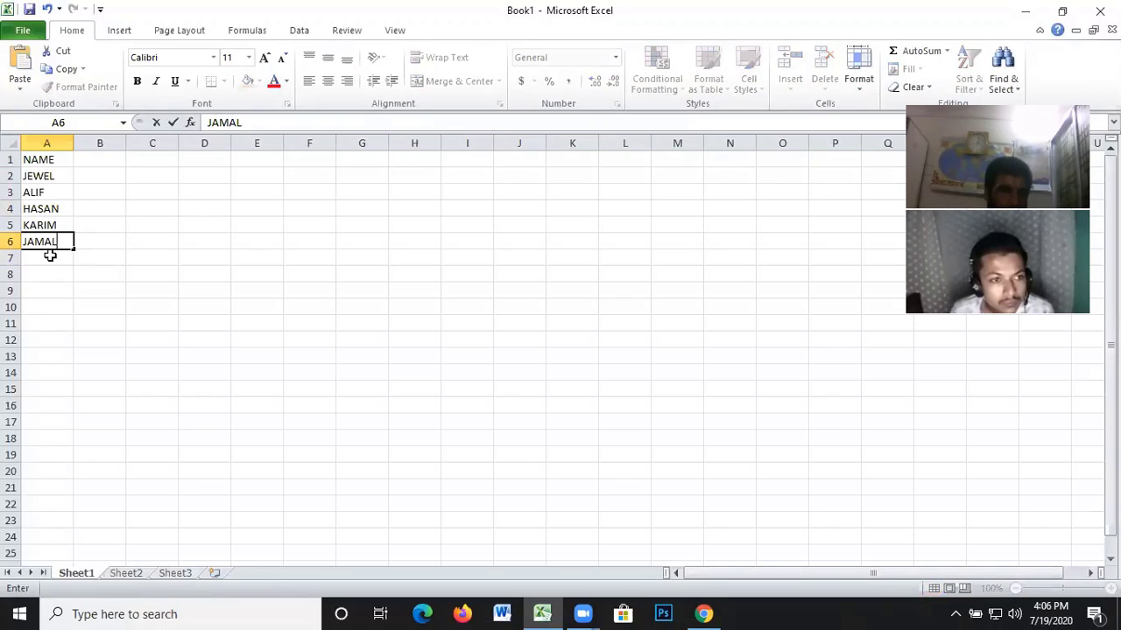
pyautogui.click(50, 256)
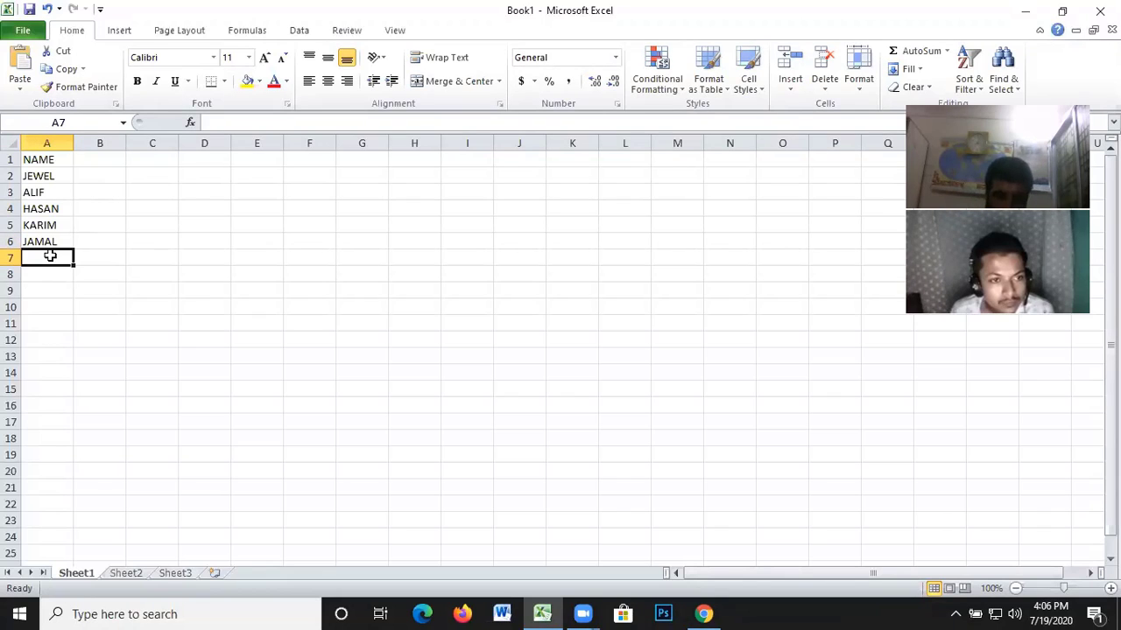
pyautogui.write('KA')
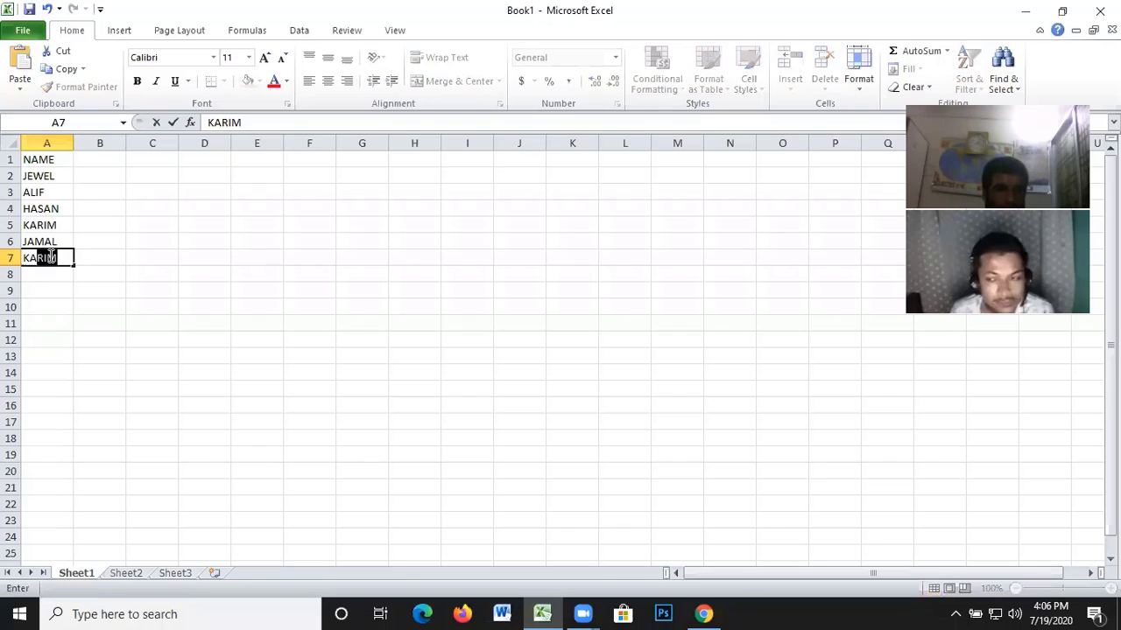
pyautogui.write('MAL')
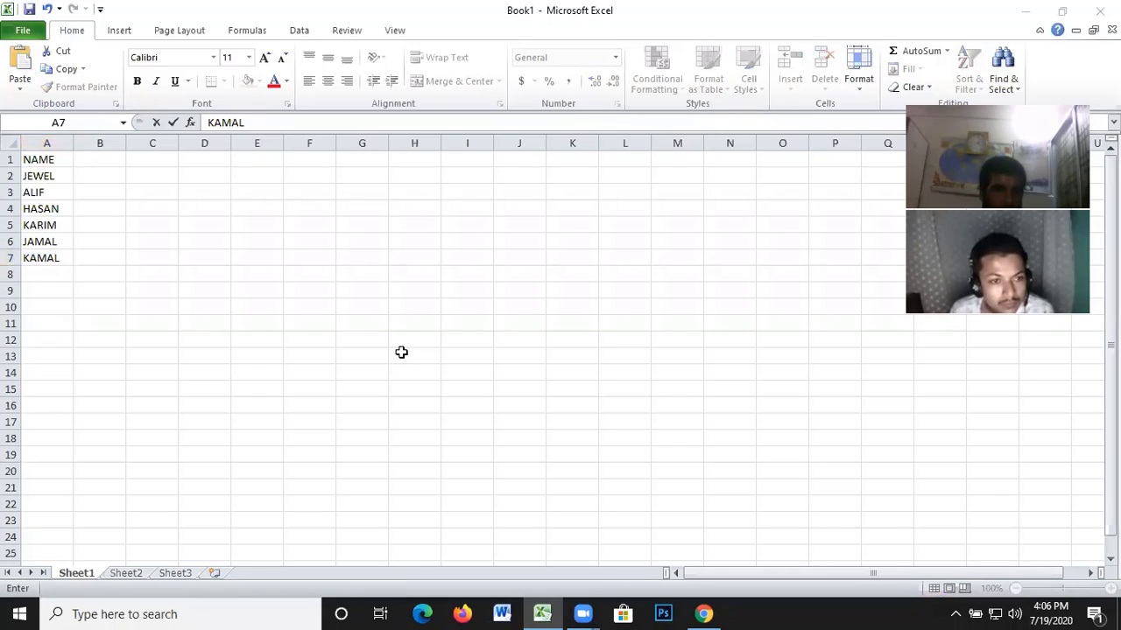
pyautogui.click(52, 274)
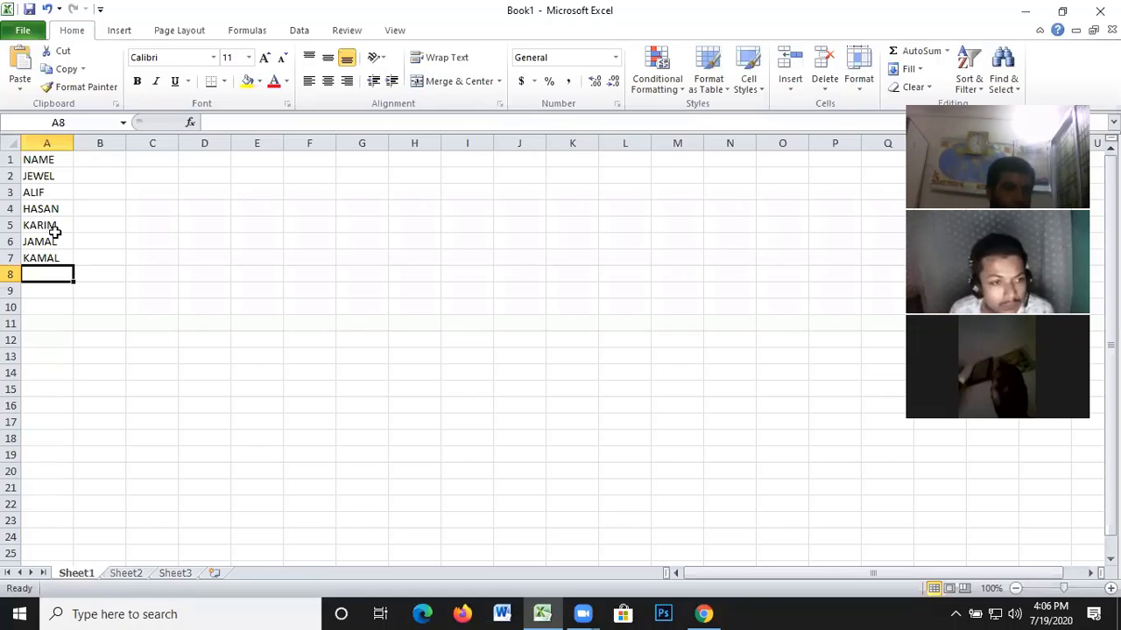
# Enter the column headers SALARY in cell B1 and TAX in cell C1
pyautogui.click(92, 159)
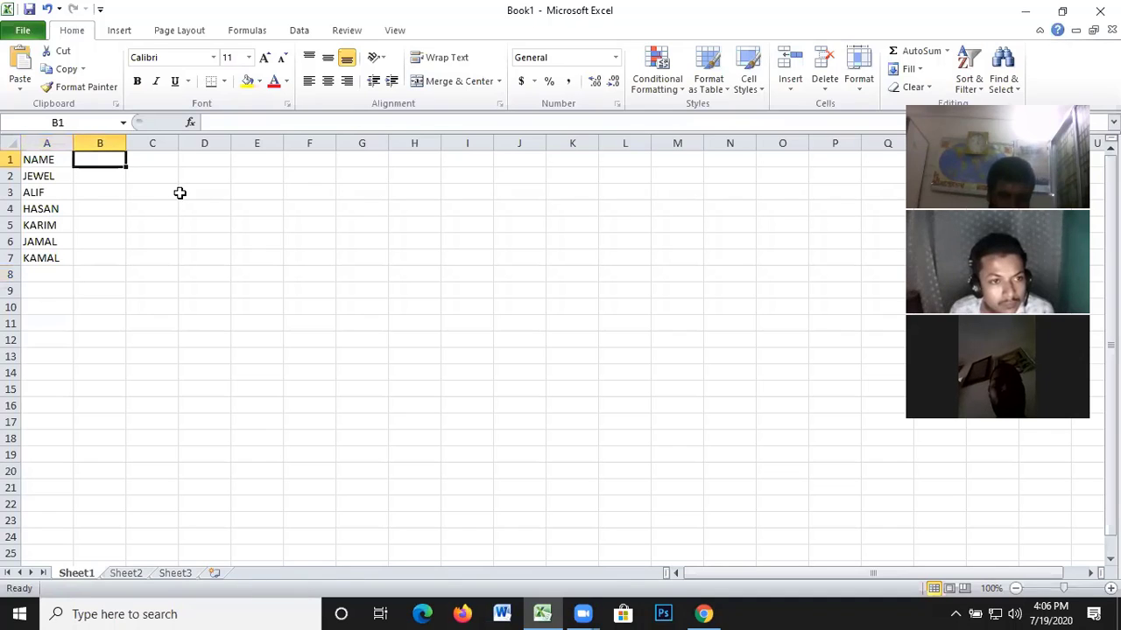
pyautogui.write('SAL')
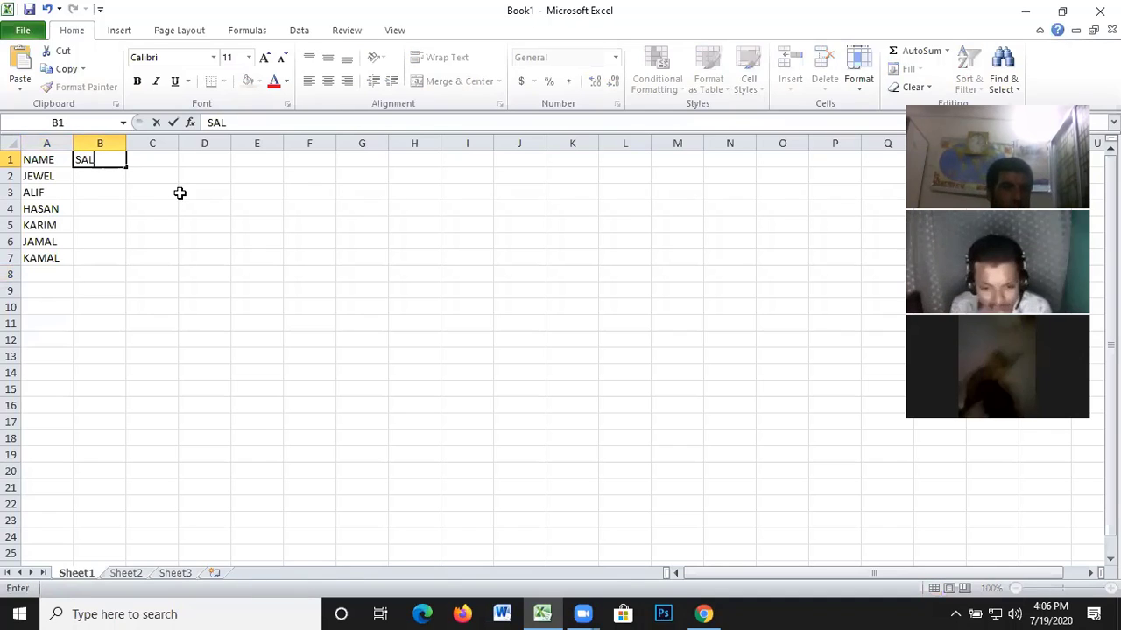
pyautogui.write('ARY')
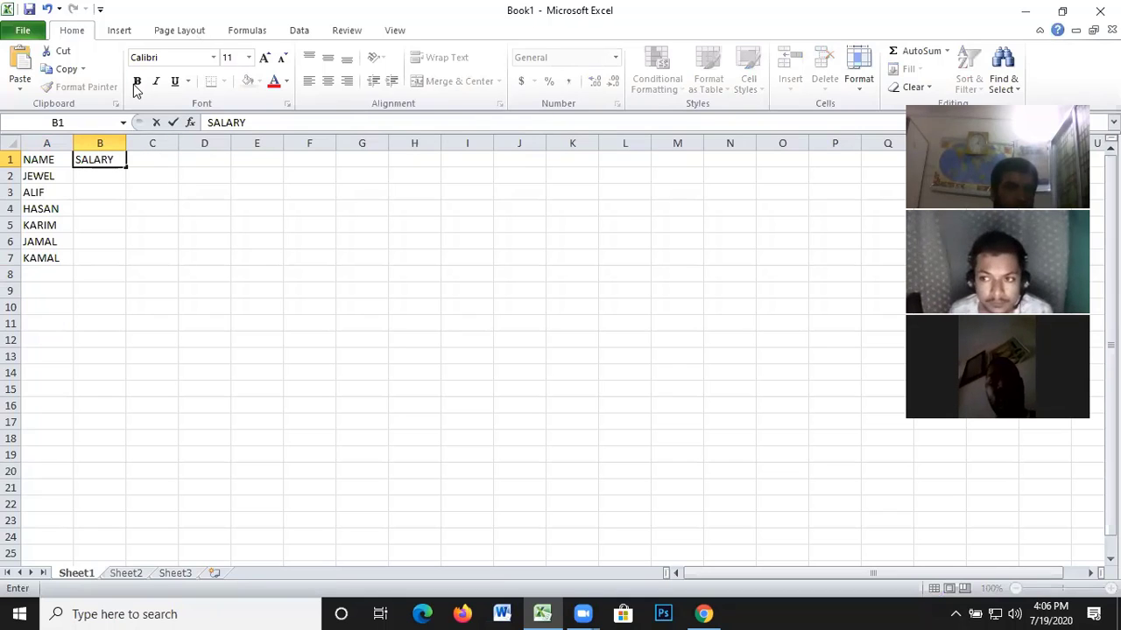
pyautogui.click(153, 159)
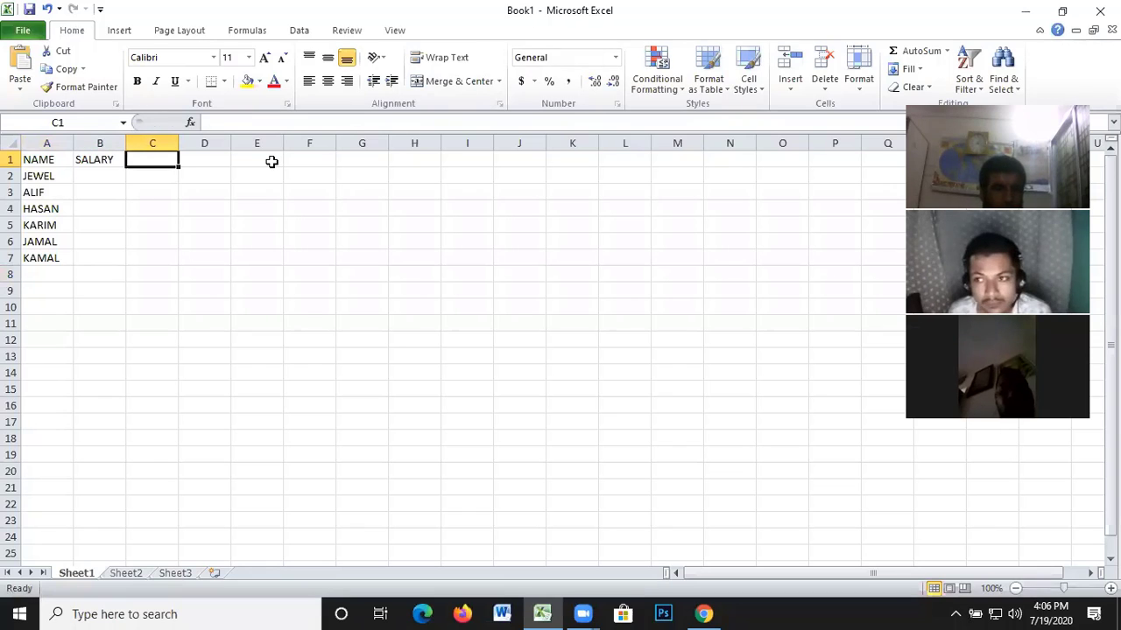
pyautogui.write('TAX')
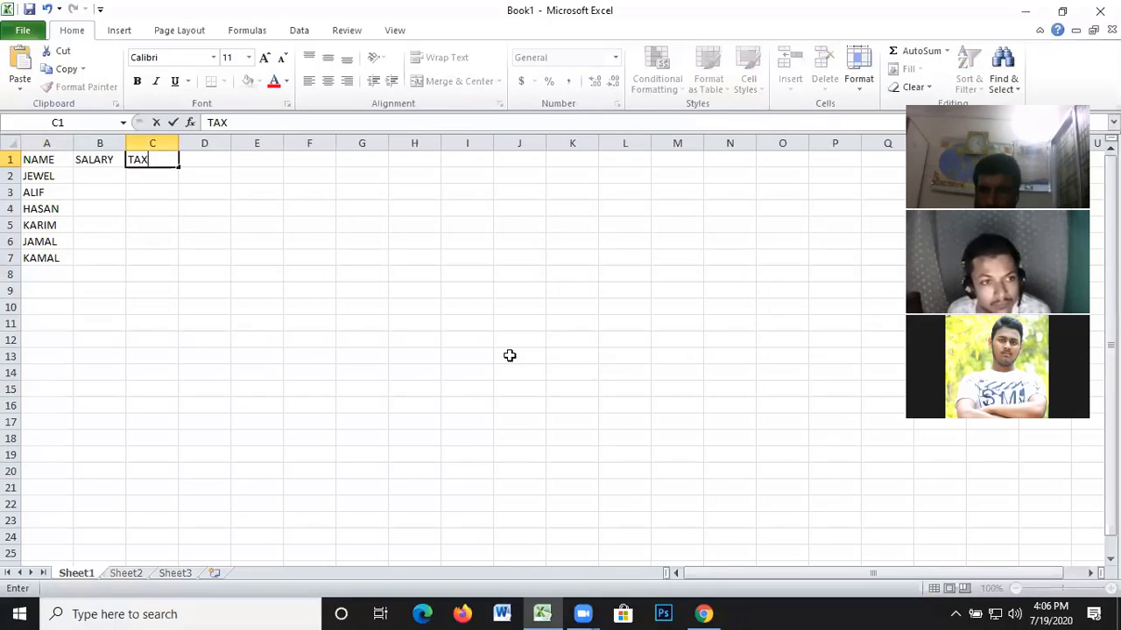
pyautogui.click(502, 521)
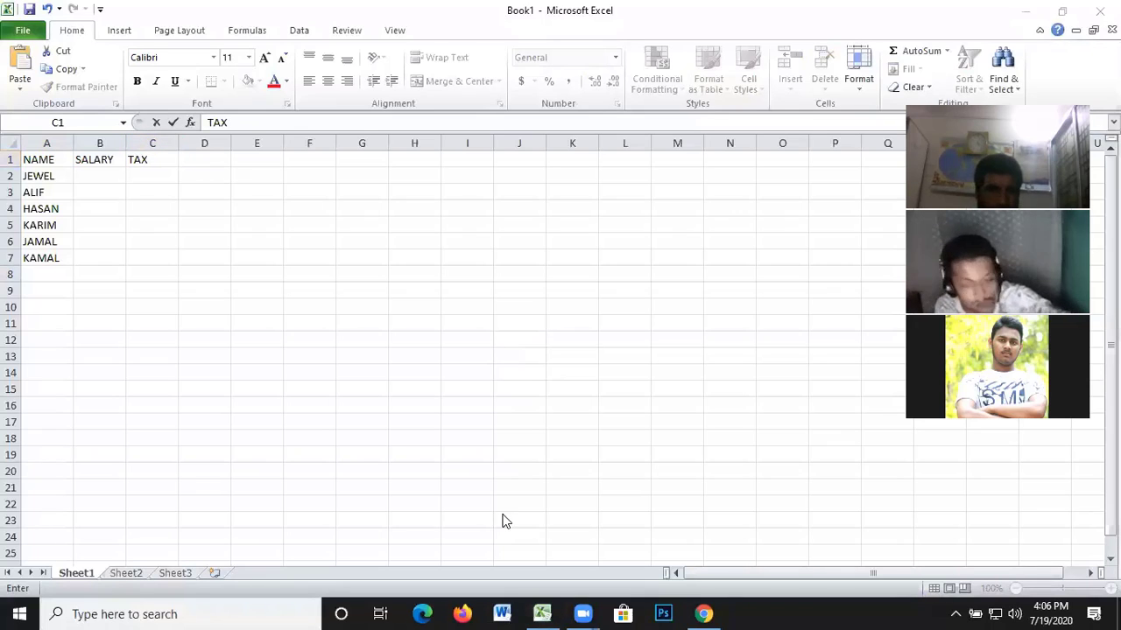
pyautogui.click(148, 175)
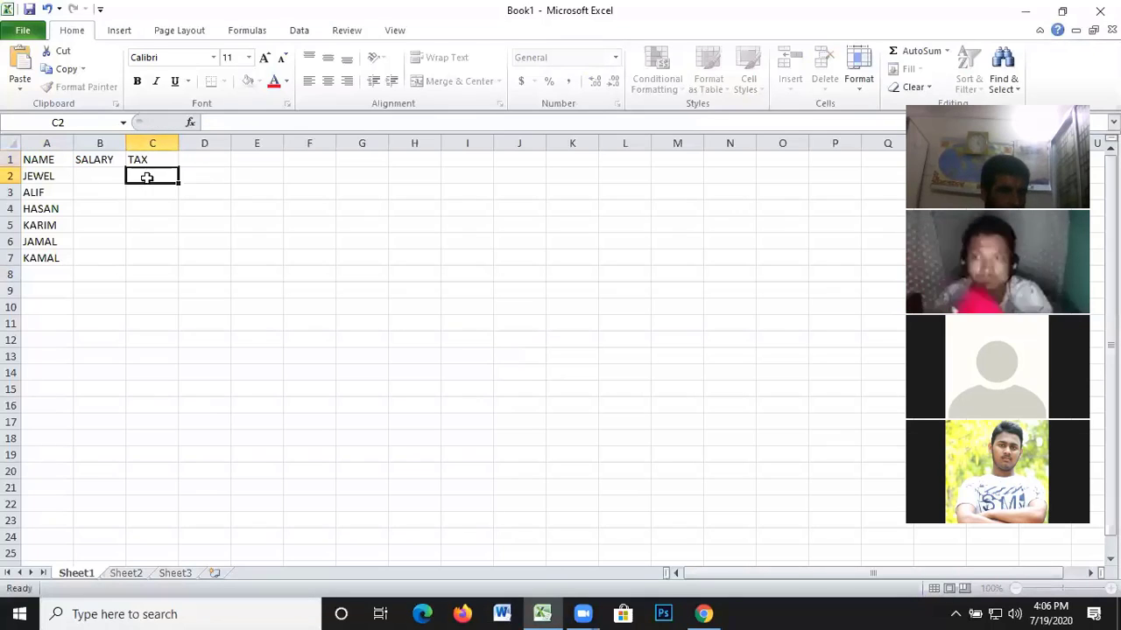
# Enter the salaries 8500 in cell B2 and 3200 in cell B3 for the first two people
pyautogui.click(101, 178)
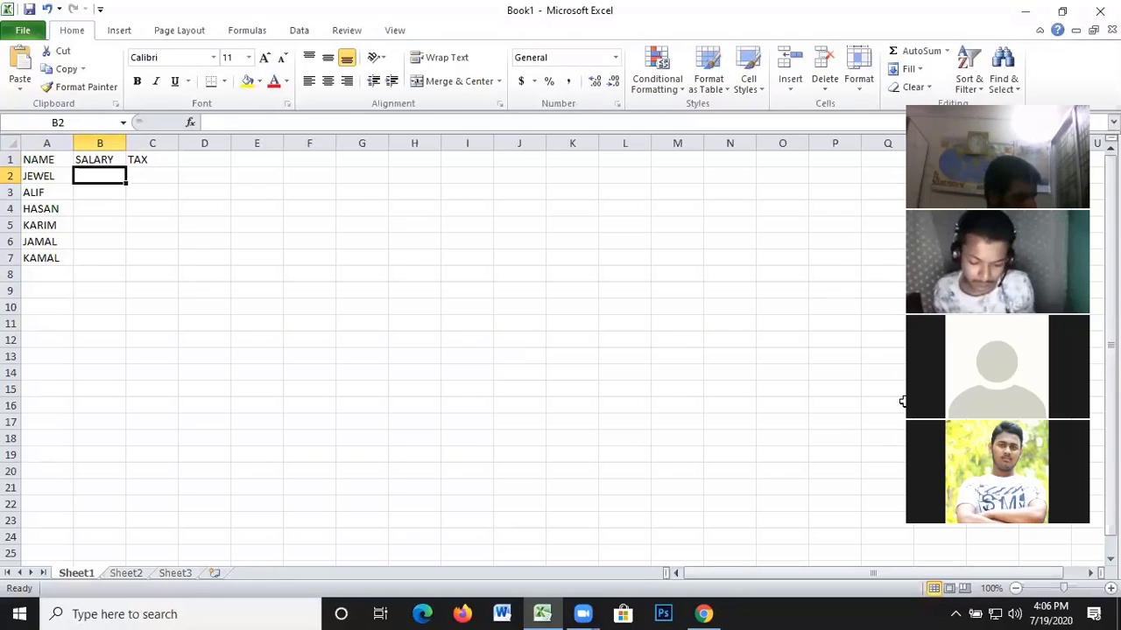
pyautogui.scroll(-4, 35, 528)
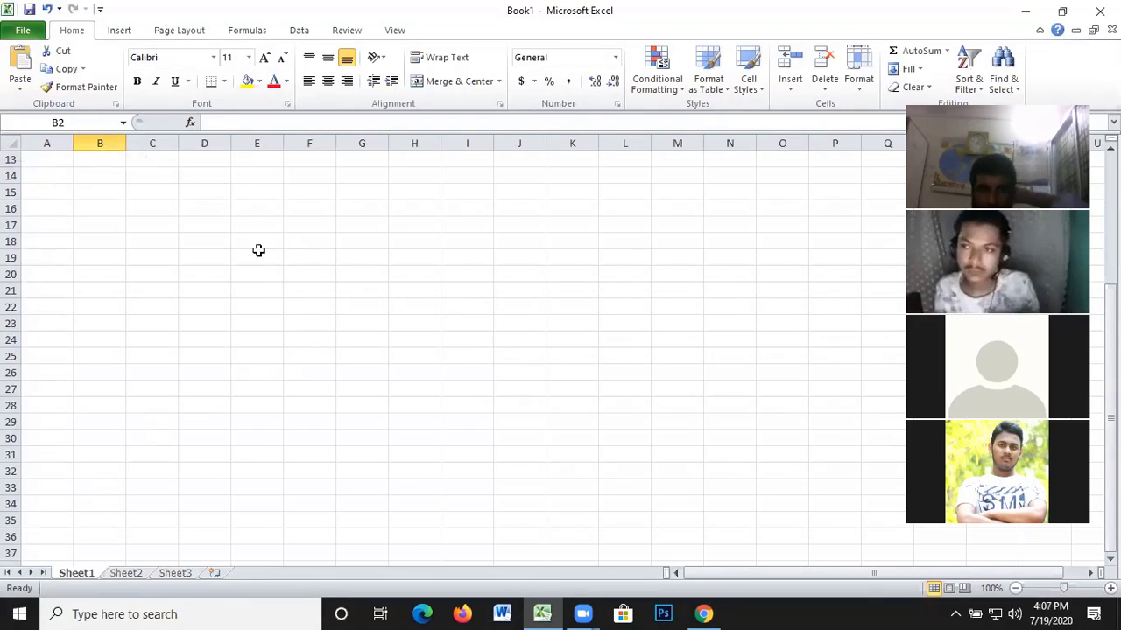
pyautogui.scroll(4, 257, 250)
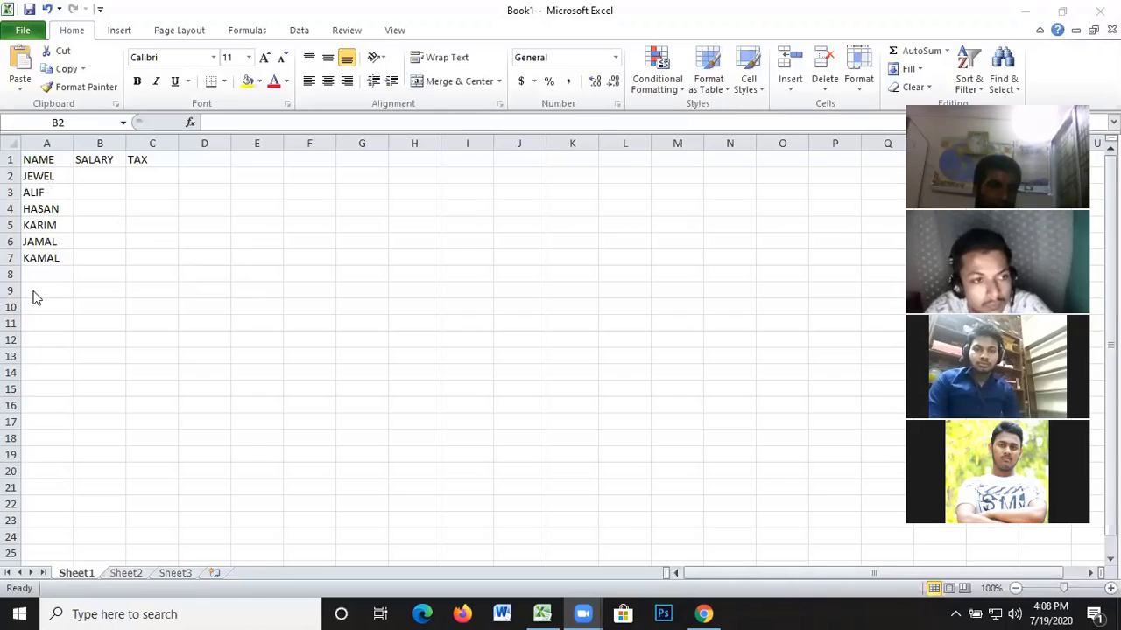
pyautogui.click(97, 179)
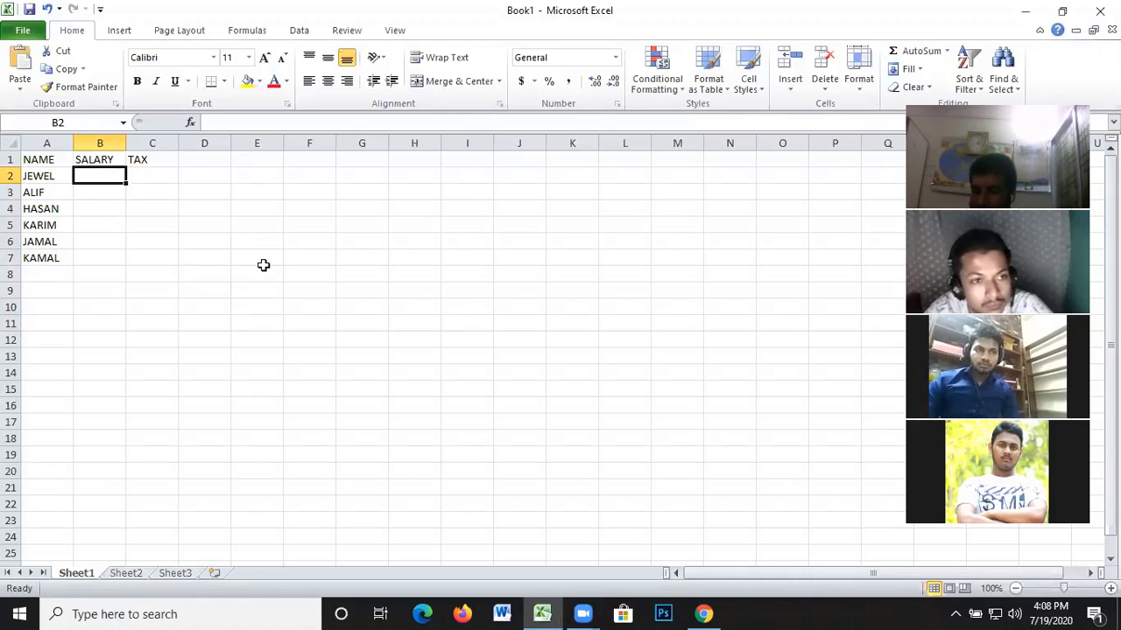
pyautogui.write('8500')
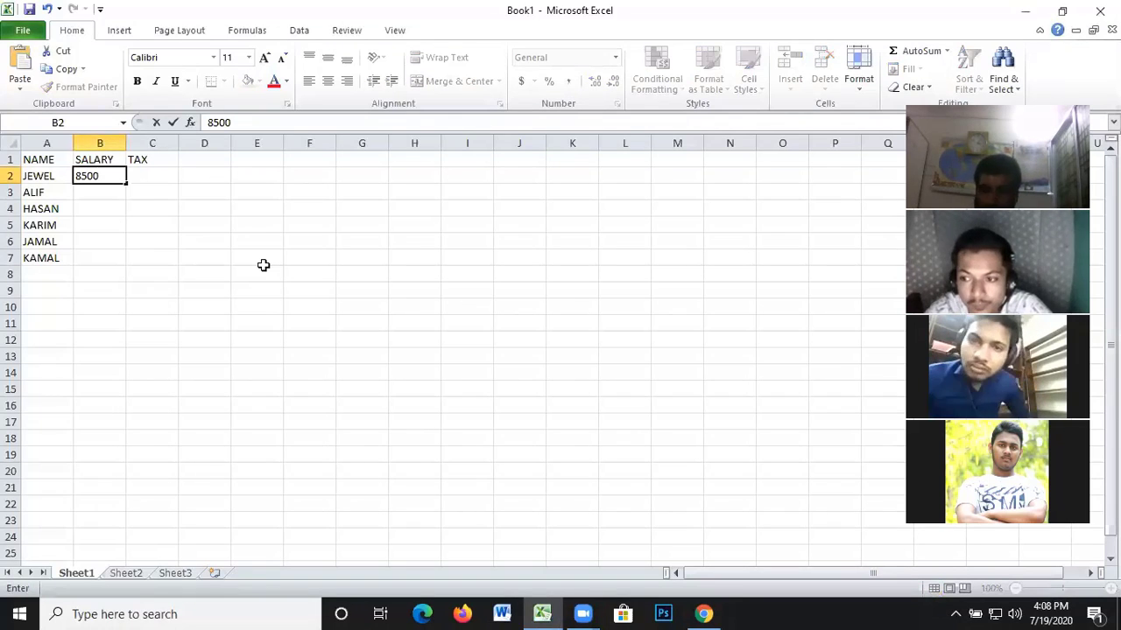
pyautogui.press('Return')
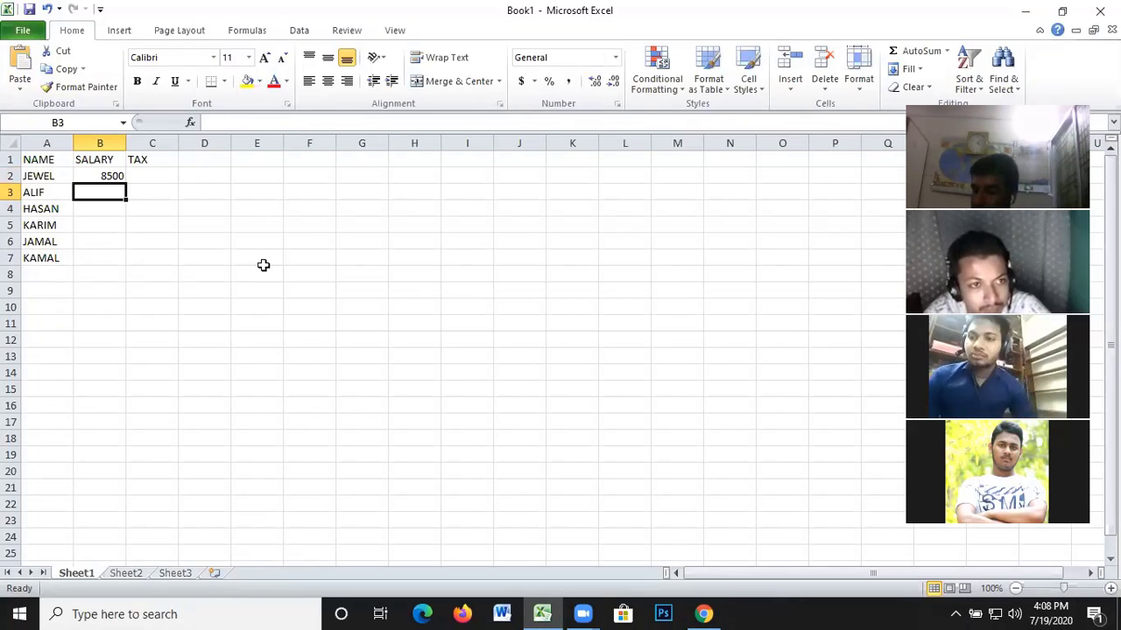
pyautogui.write('3200')
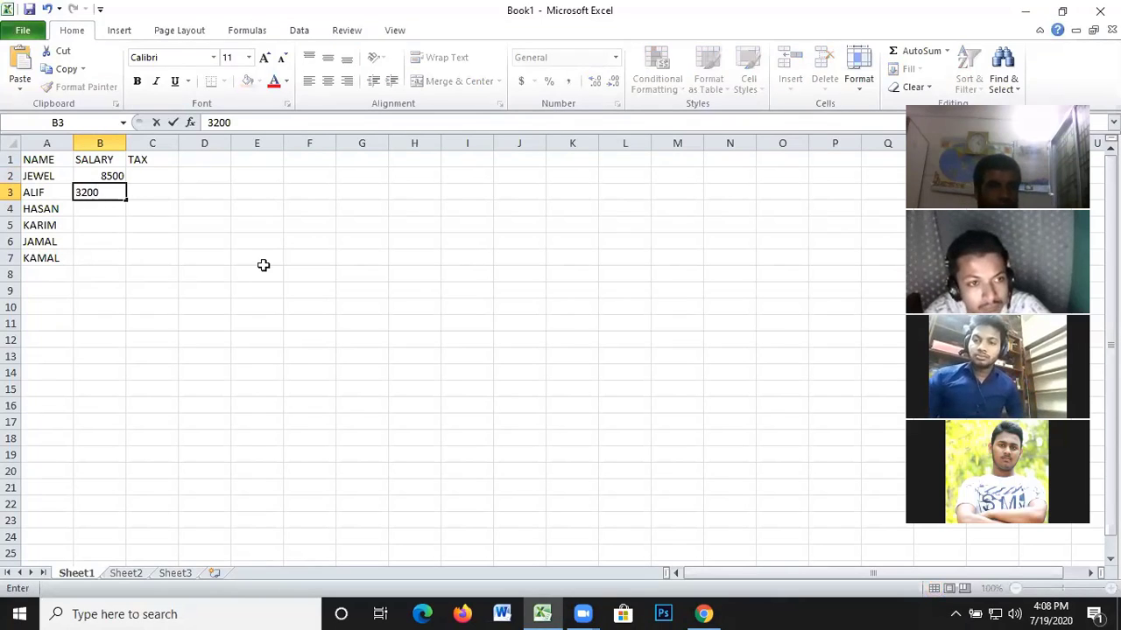
pyautogui.press('Return')
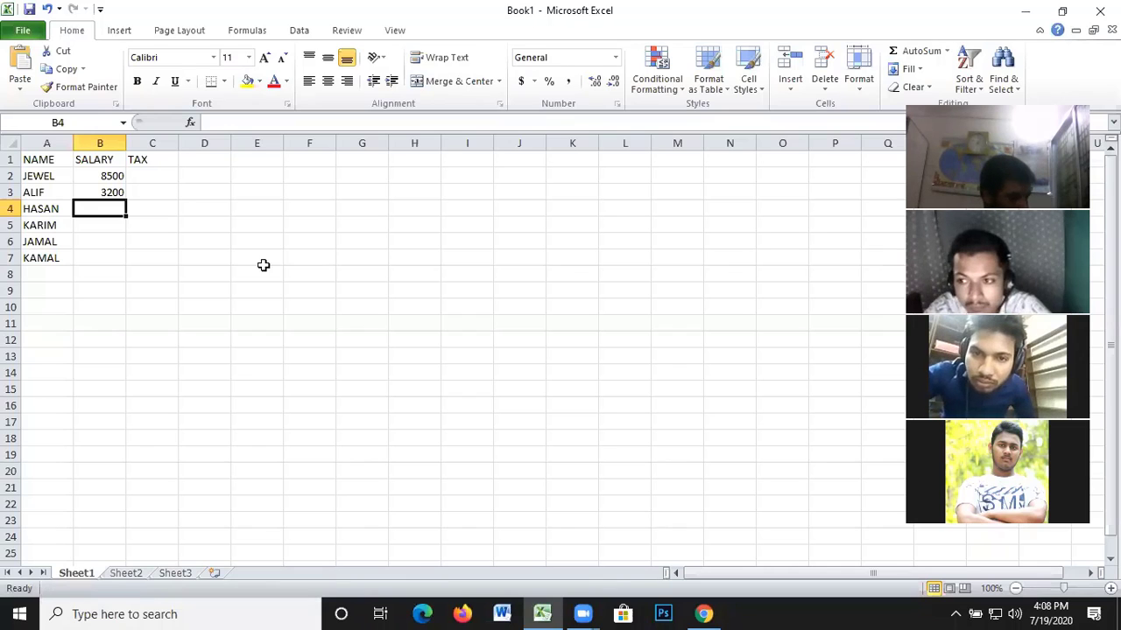
# Enter the salaries 11500, 5400, 4500 and 5700 in cells B4 to B7 for the remaining four people
pyautogui.write('11')
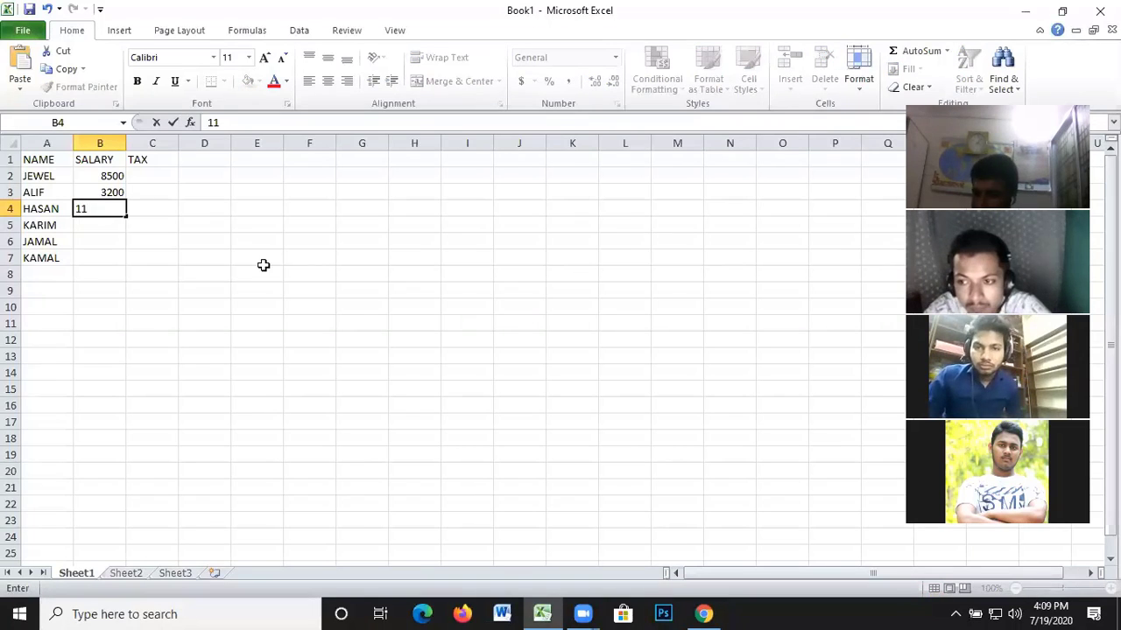
pyautogui.write('500')
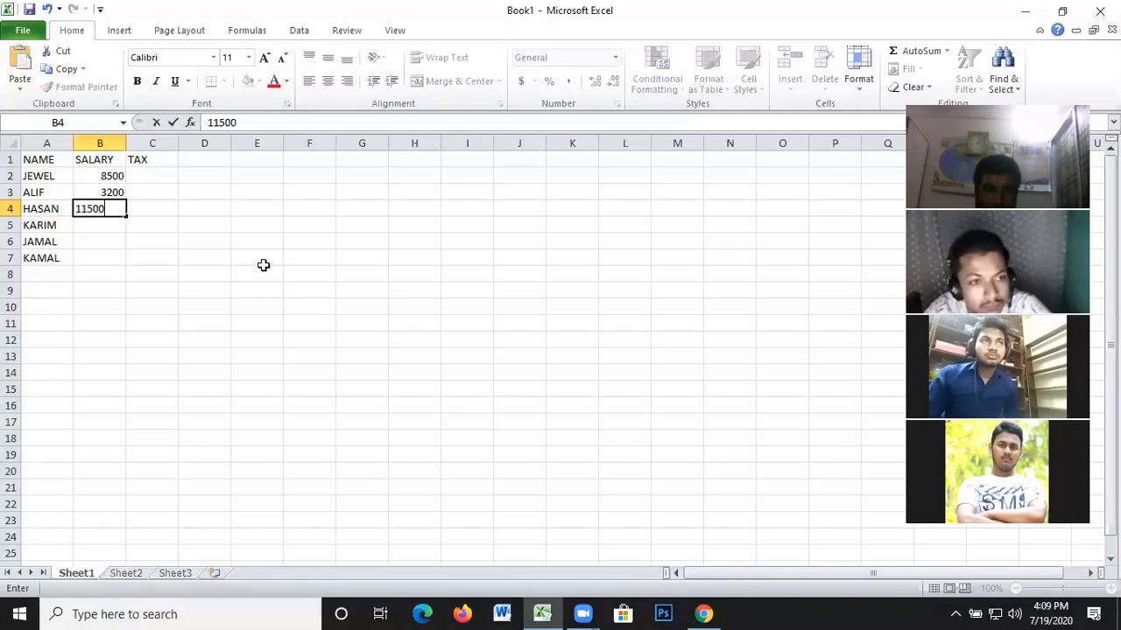
pyautogui.press('Return')
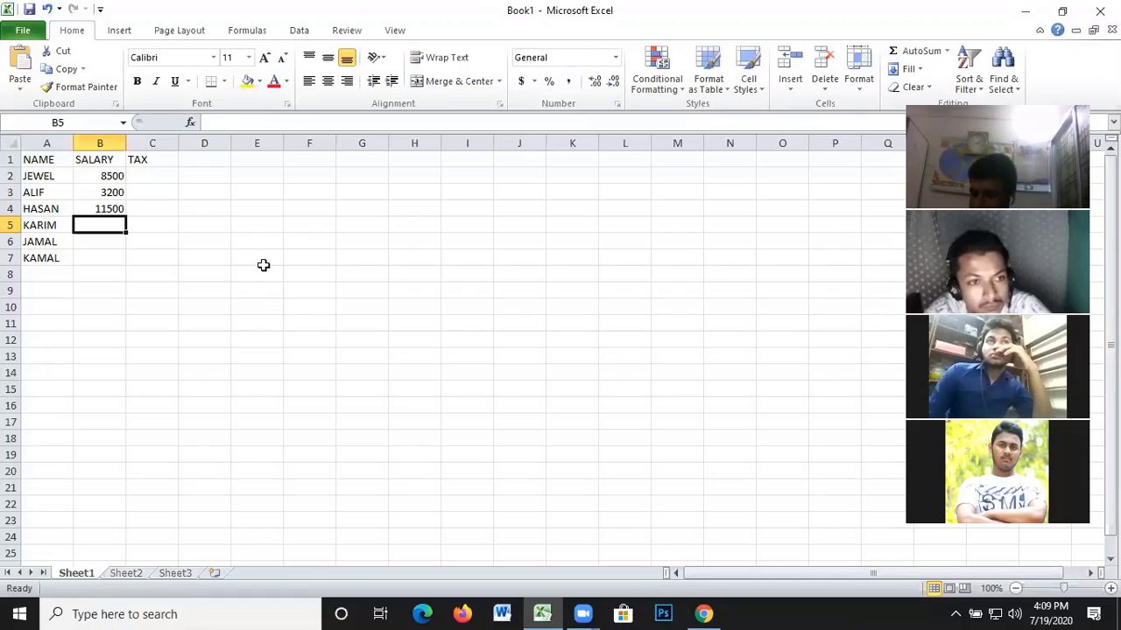
pyautogui.write('5400')
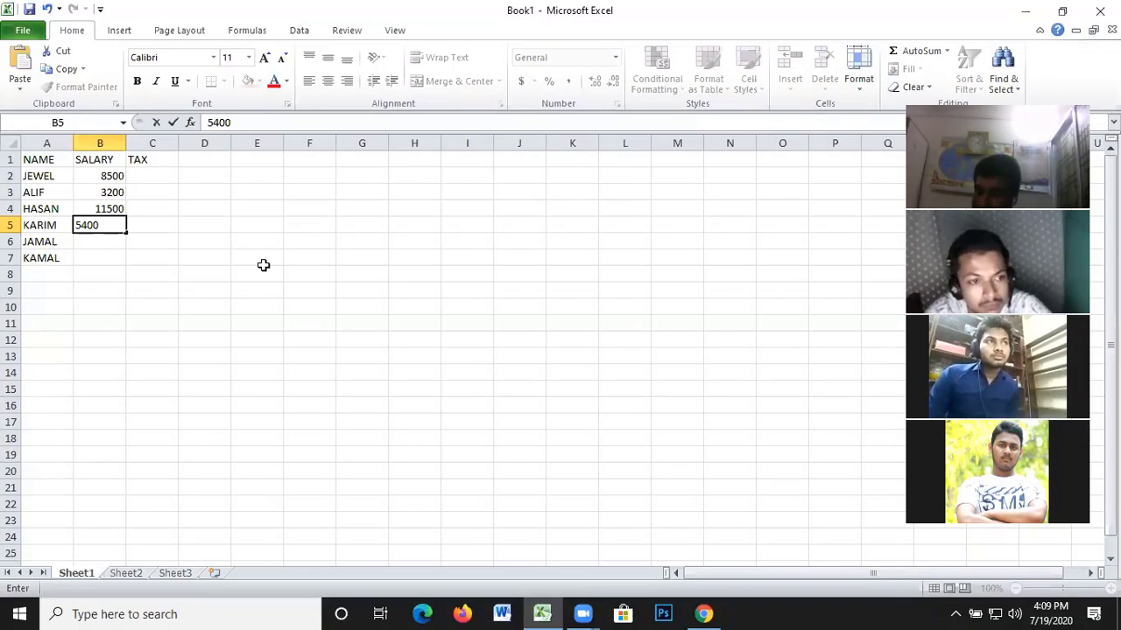
pyautogui.press('Return')
pyautogui.write('4500')
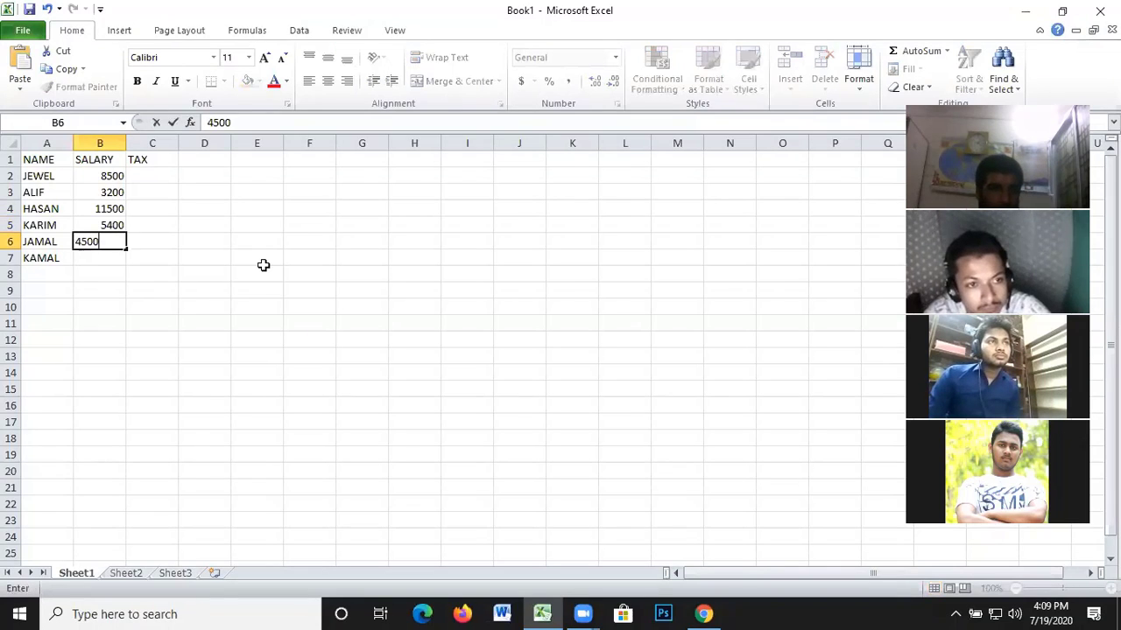
pyautogui.press('Return')
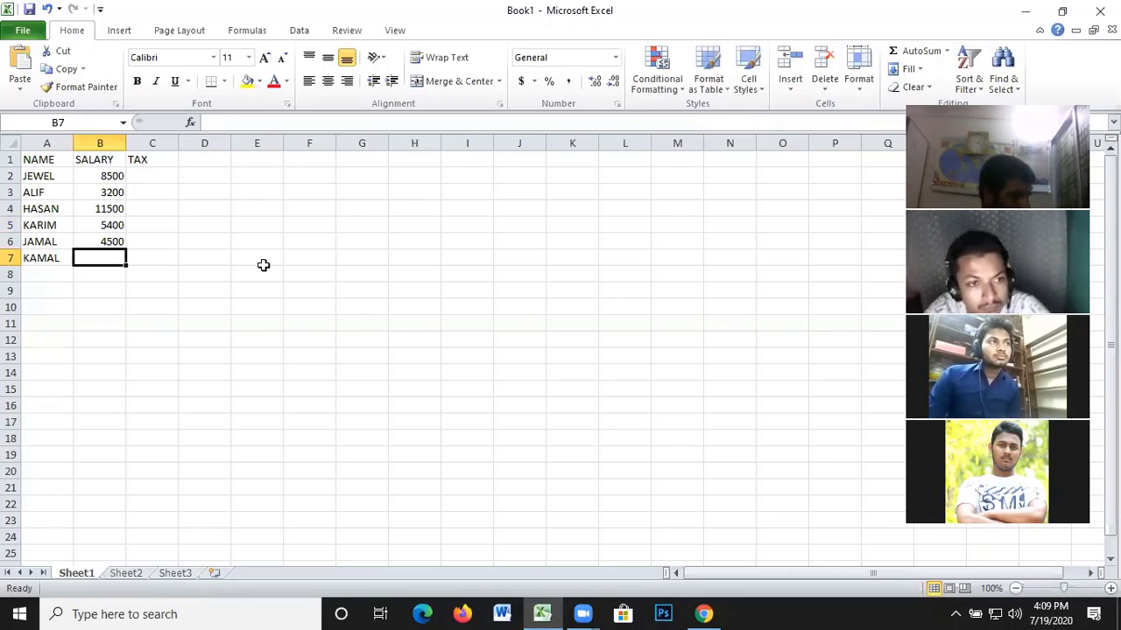
pyautogui.write('5700')
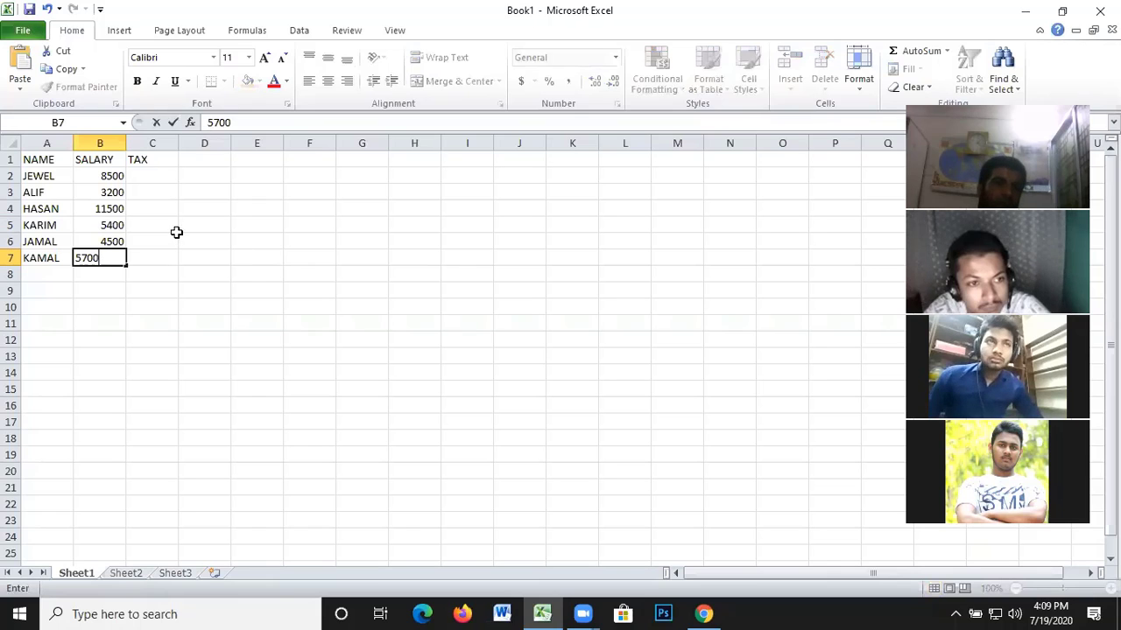
pyautogui.moveTo(175, 237); pyautogui.dragTo(132, 226)
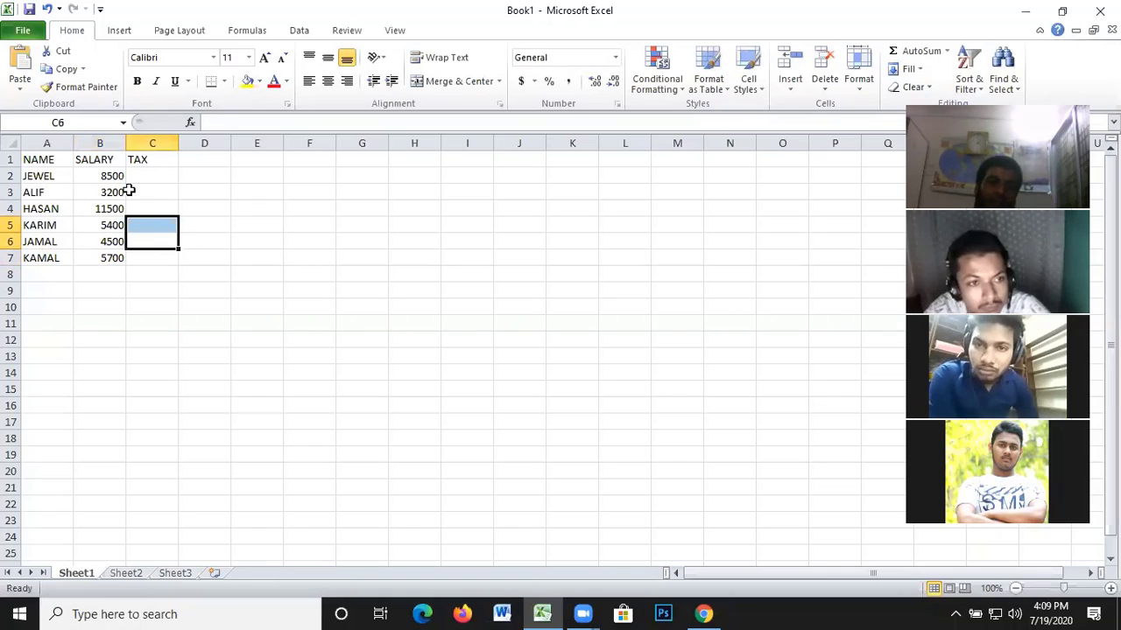
# Begin the tax formula in cell C2 with an IF function whose AND test has B2>5000 as its first condition
pyautogui.click(162, 174)
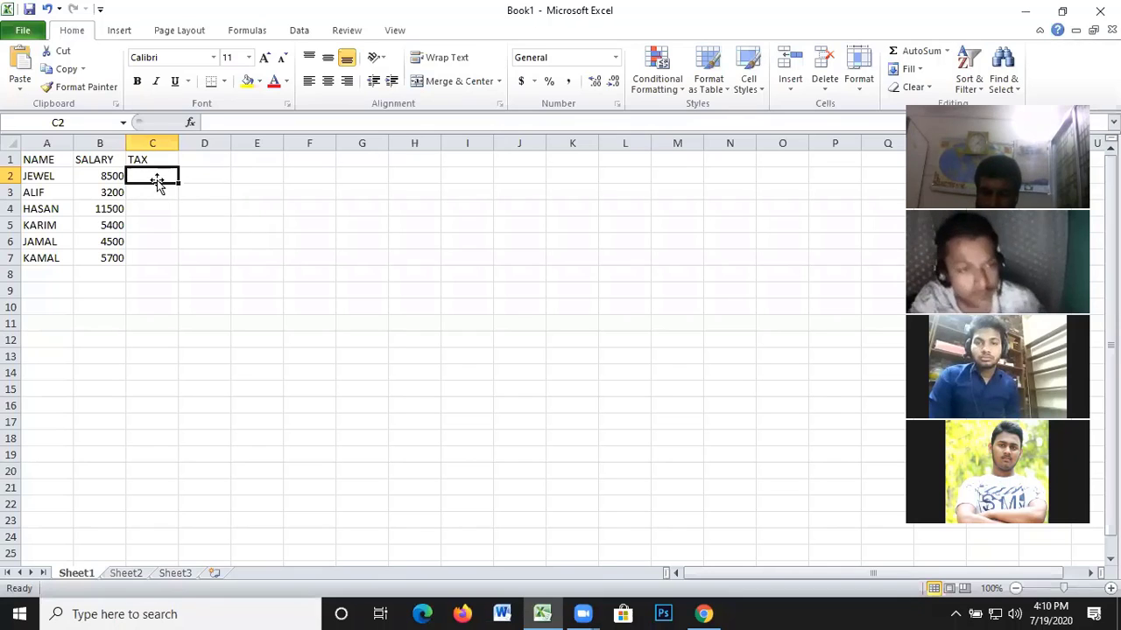
pyautogui.write('=')
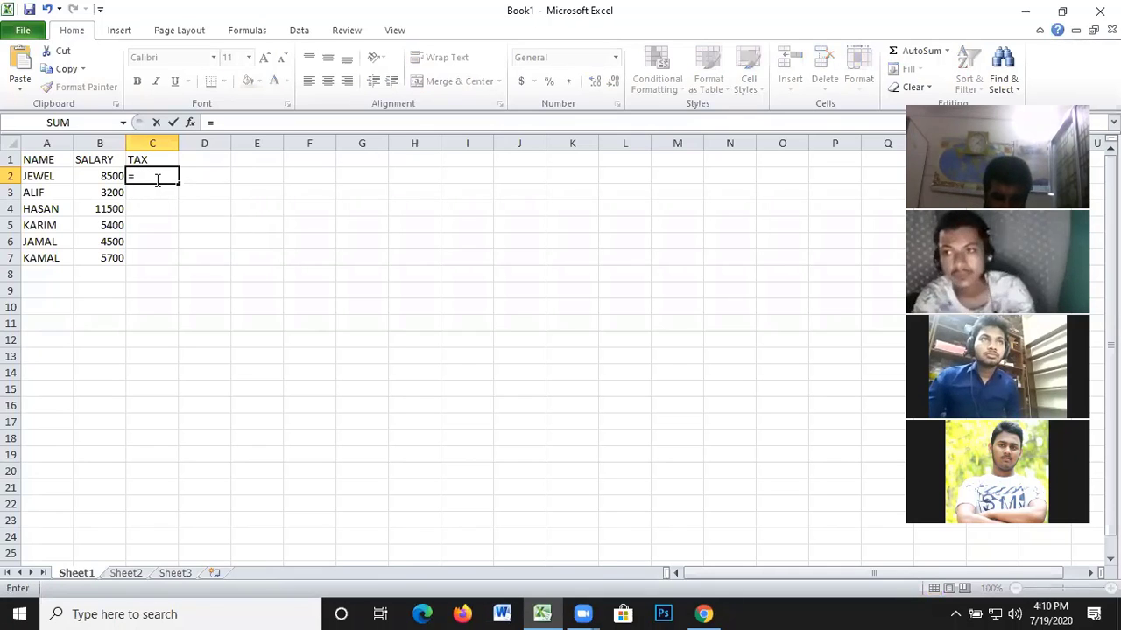
pyautogui.write('IF')
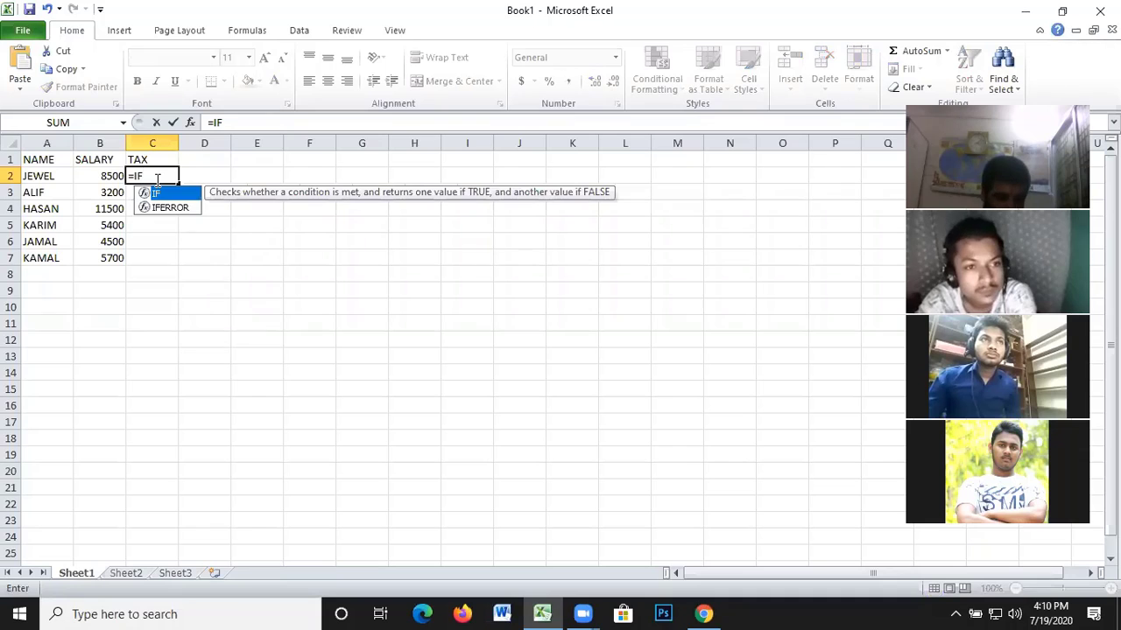
pyautogui.write('(')
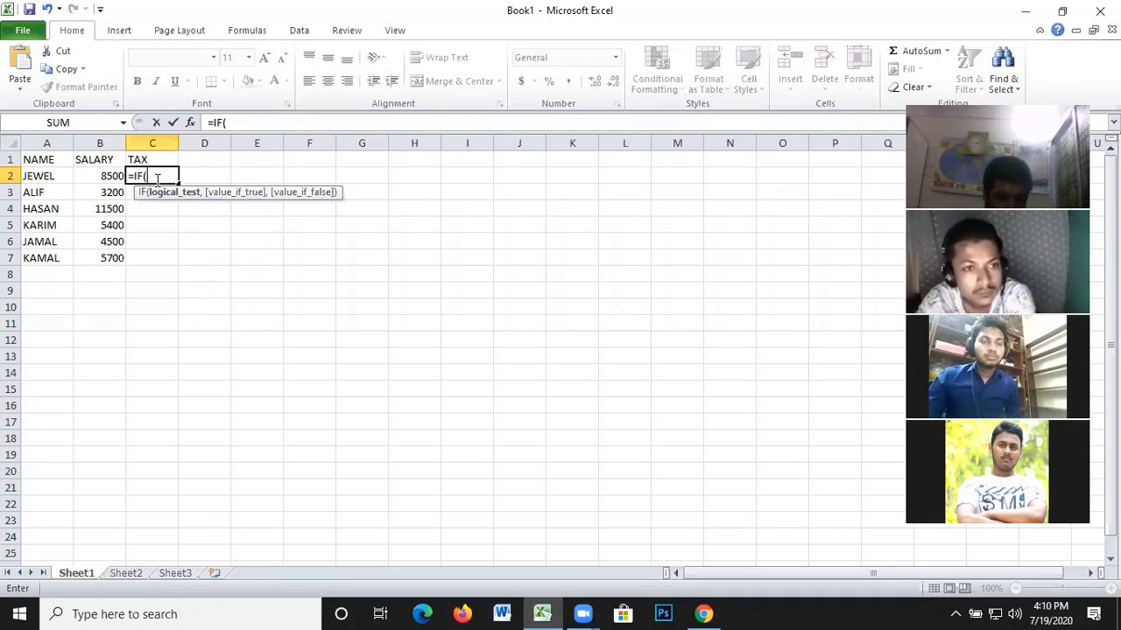
pyautogui.write('AND')
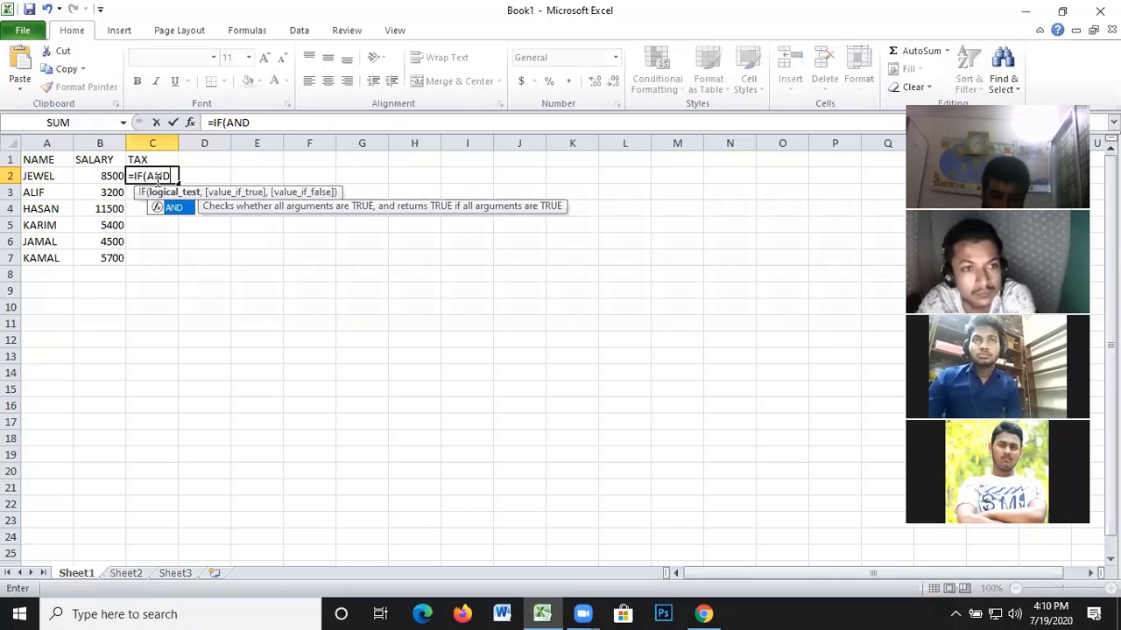
pyautogui.write('(')
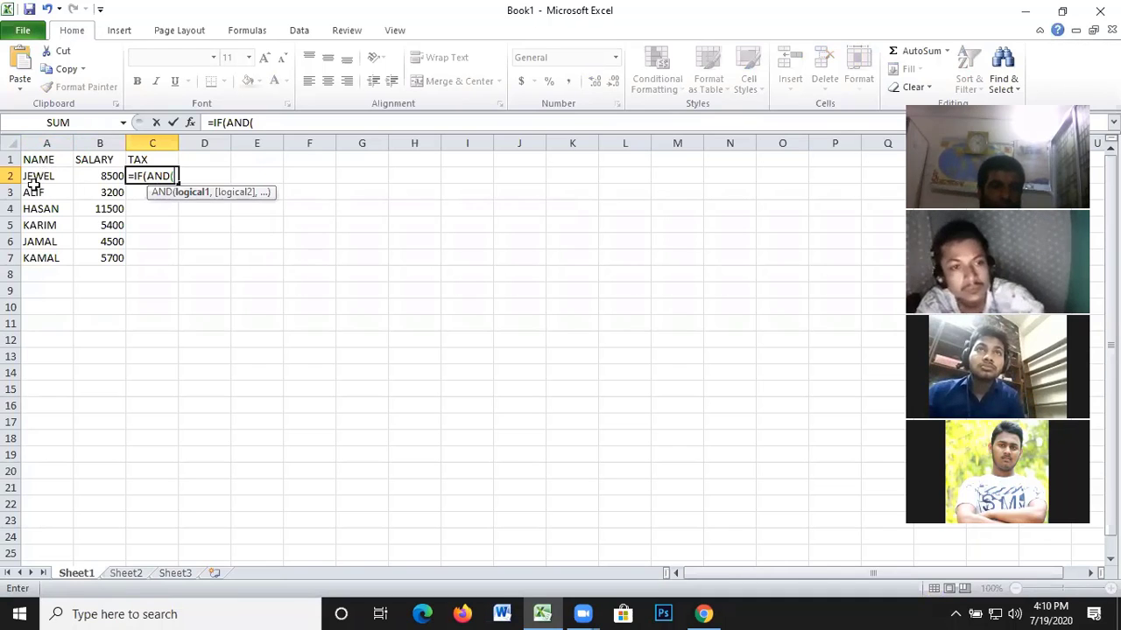
pyautogui.click(109, 178)
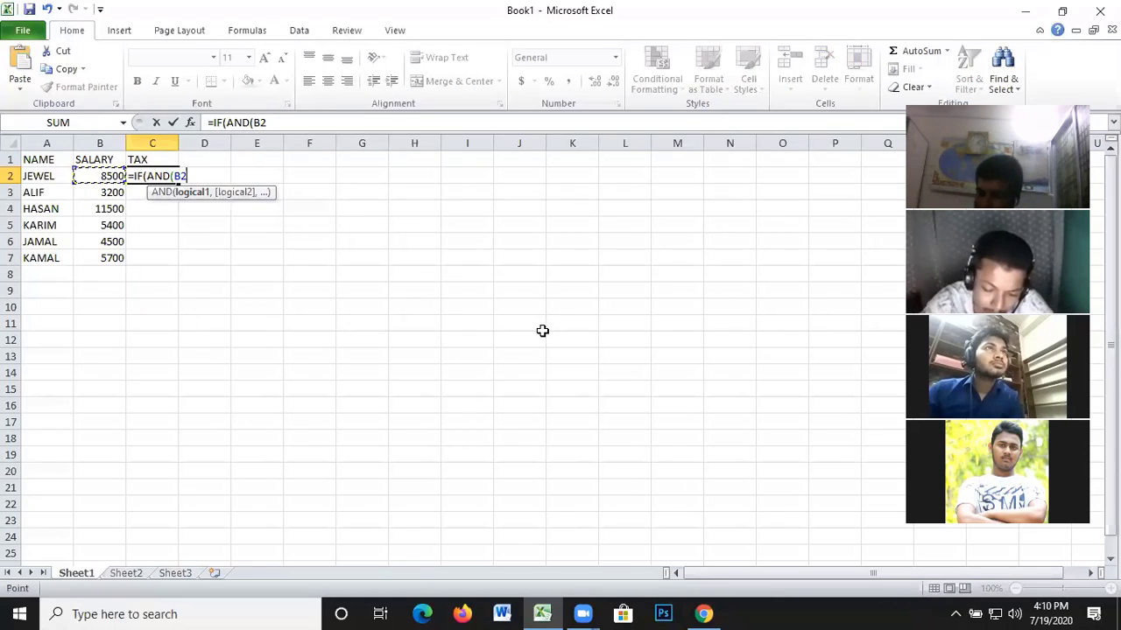
pyautogui.write('>')
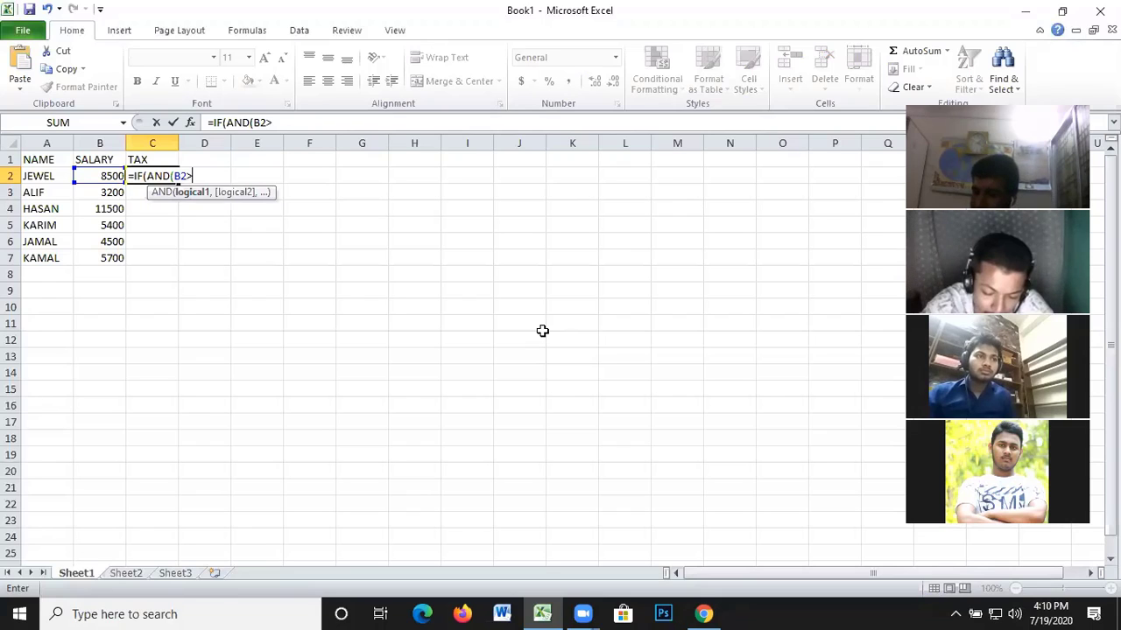
pyautogui.write('5000')
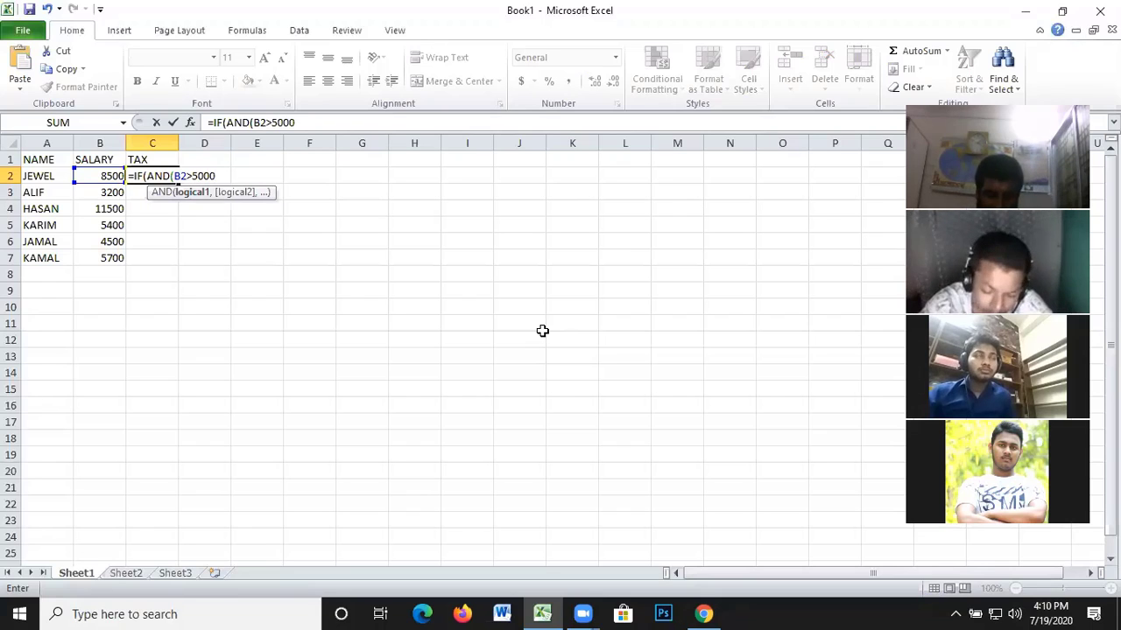
# Add B2<10000 as the second condition of the AND test in the C2 formula and close the AND function
pyautogui.write(',')
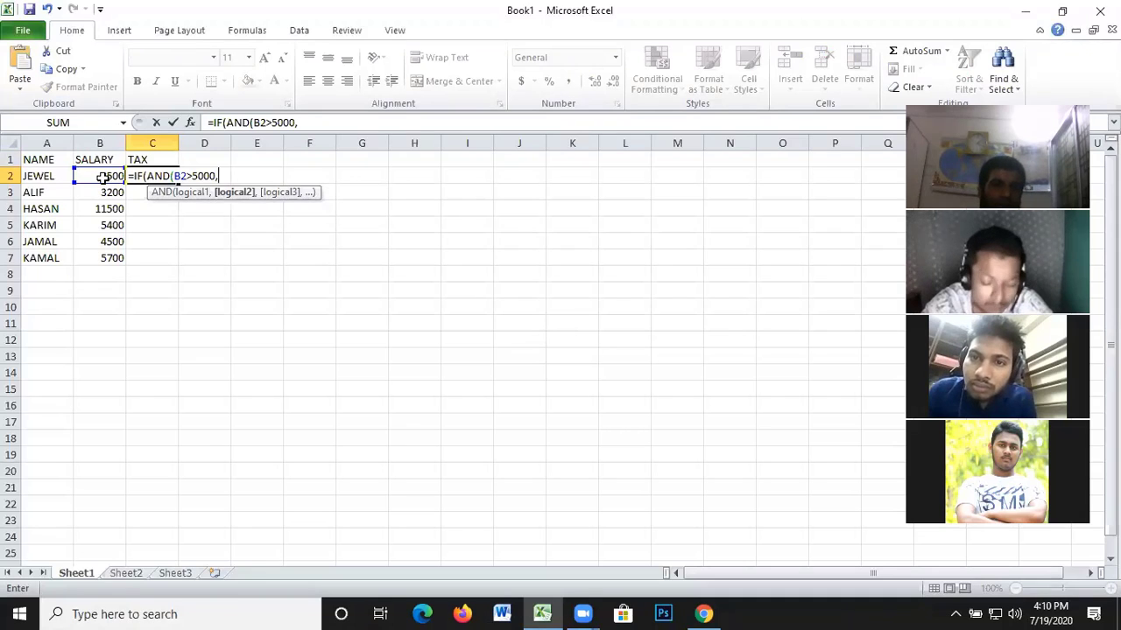
pyautogui.click(103, 176)
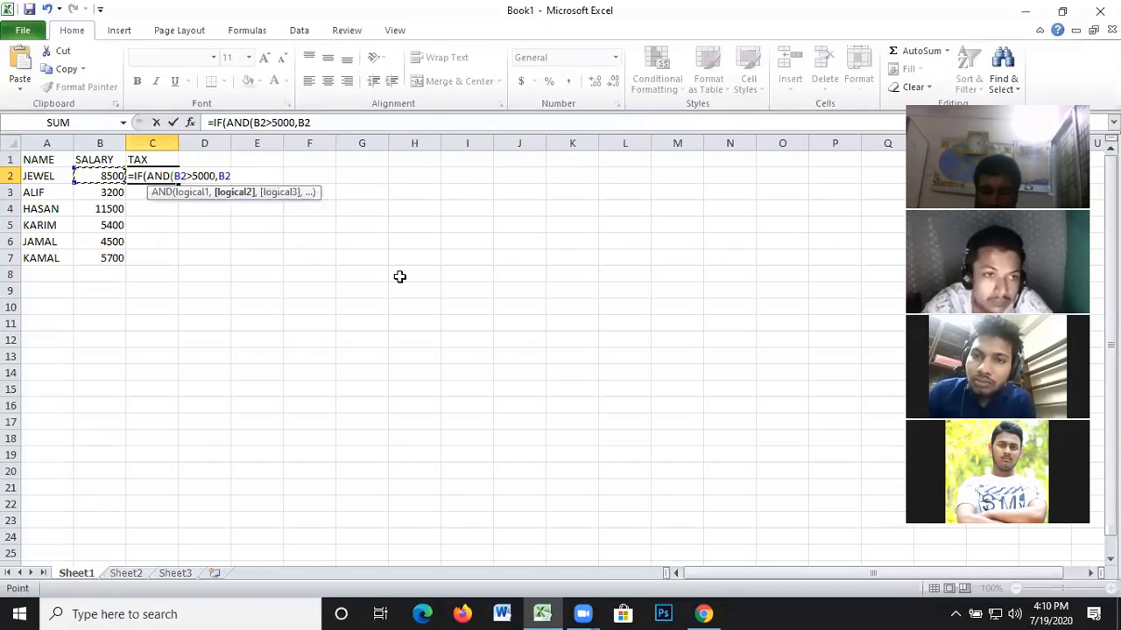
pyautogui.write('<')
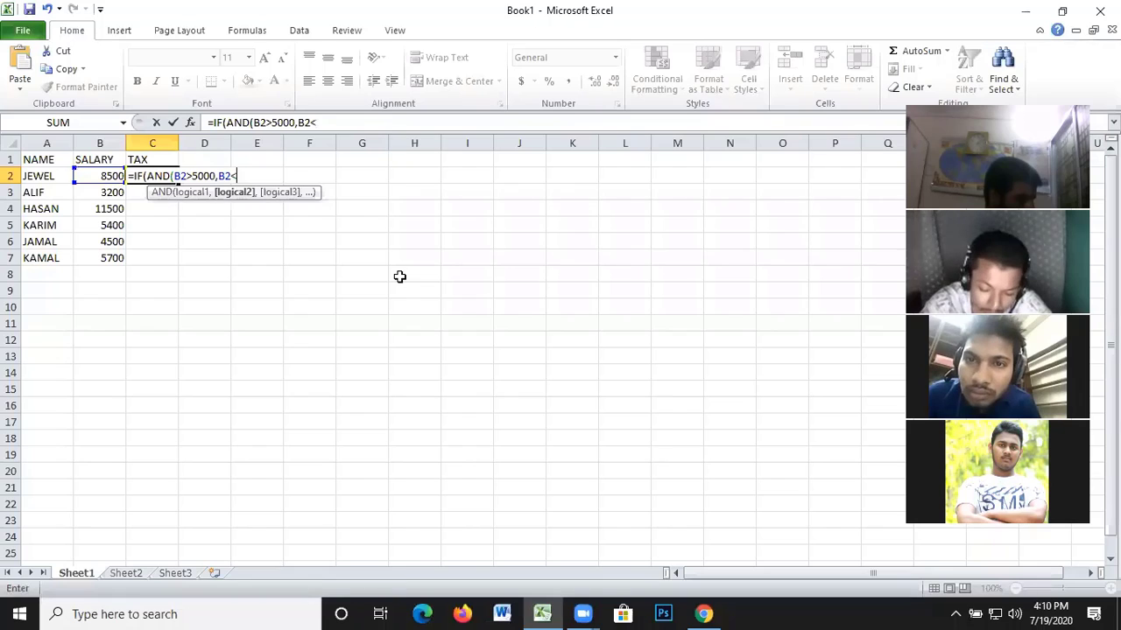
pyautogui.write('10000')
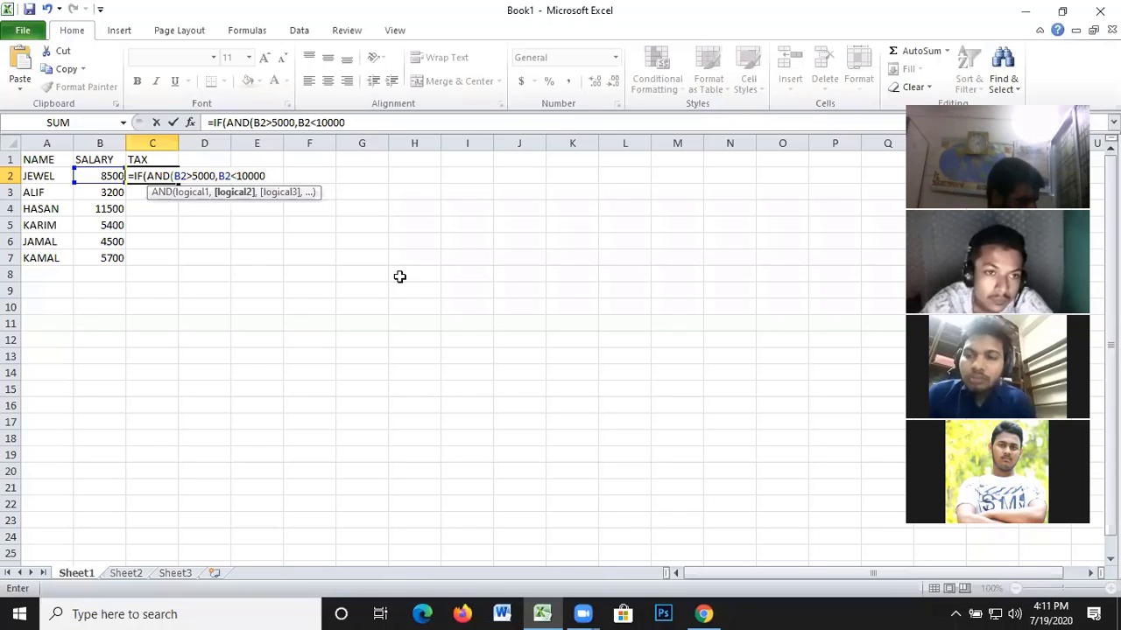
pyautogui.write(')')
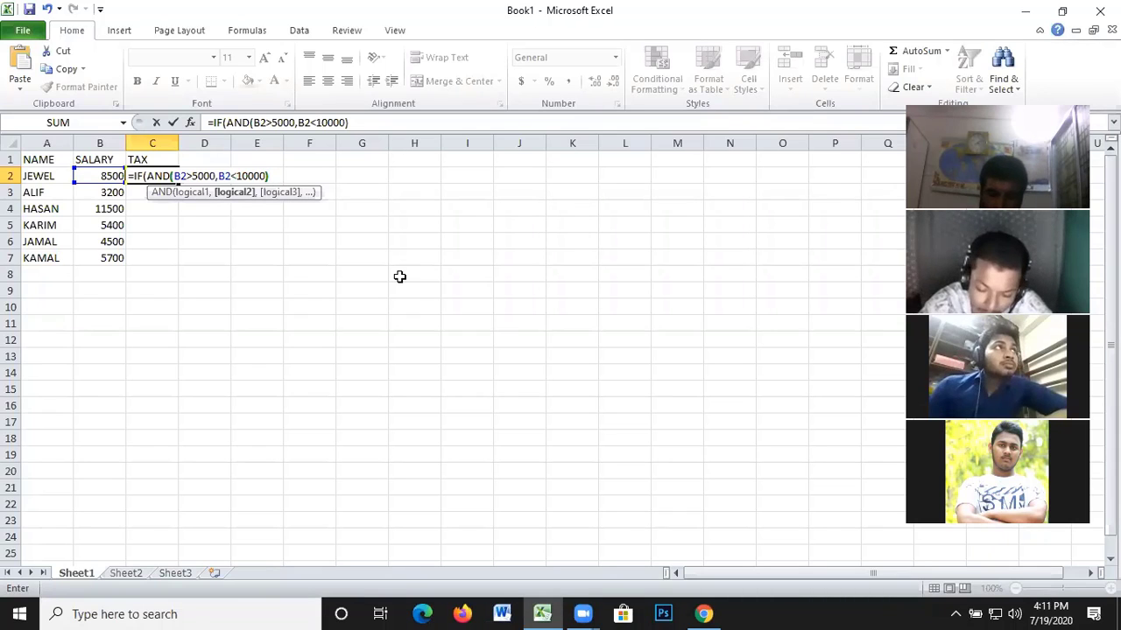
# Set the value-if-true argument of the C2 formula to B2*2%
pyautogui.write(',')
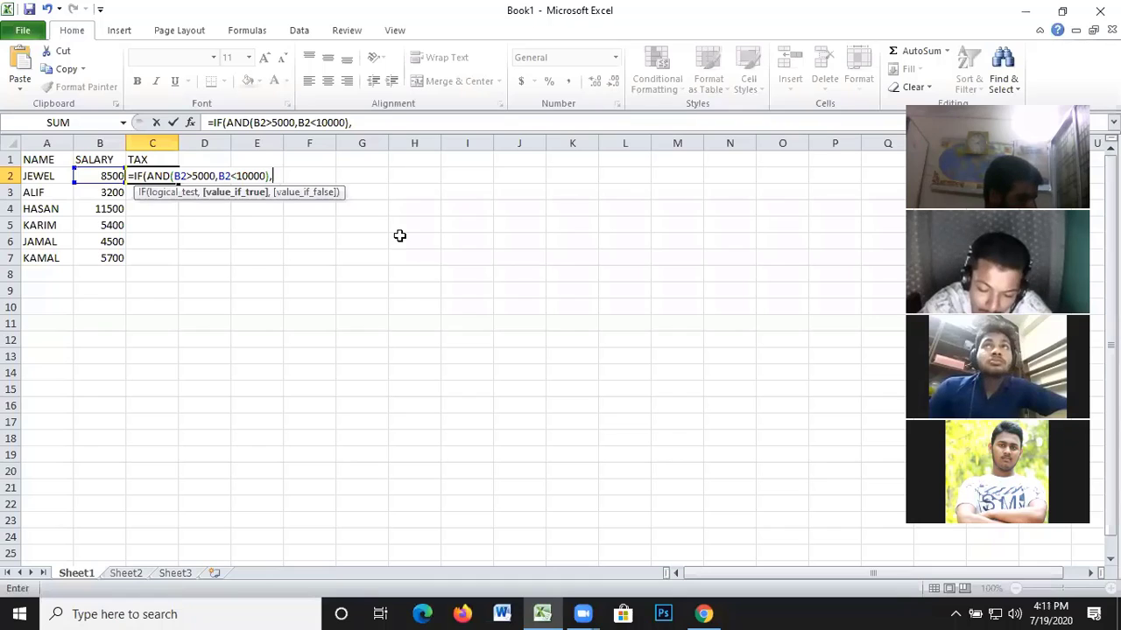
pyautogui.click(105, 175)
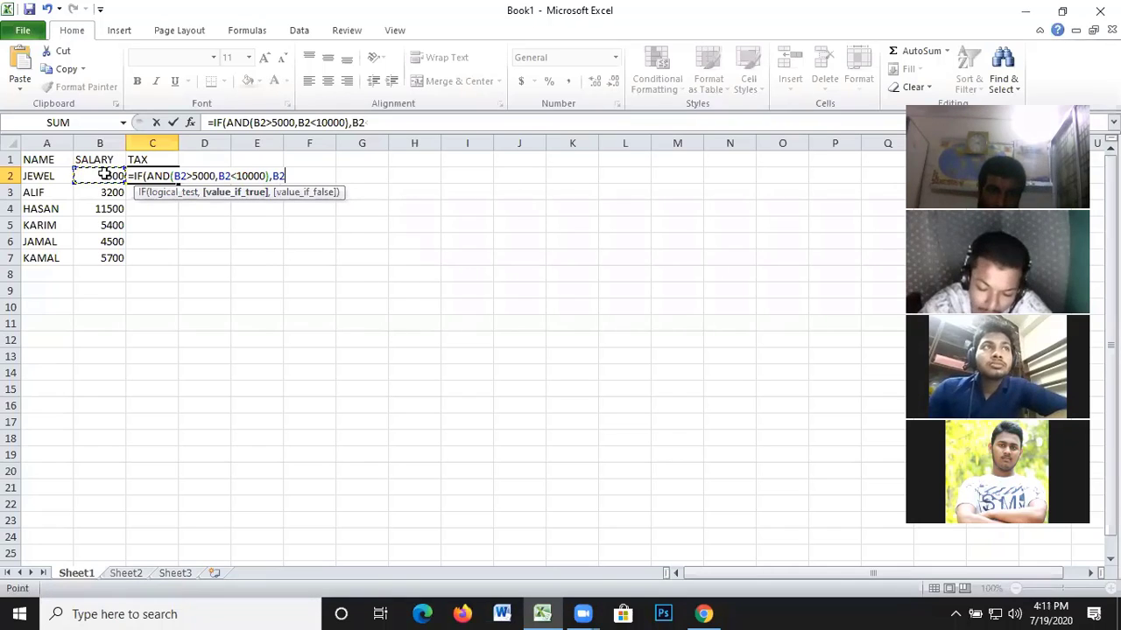
pyautogui.write('*')
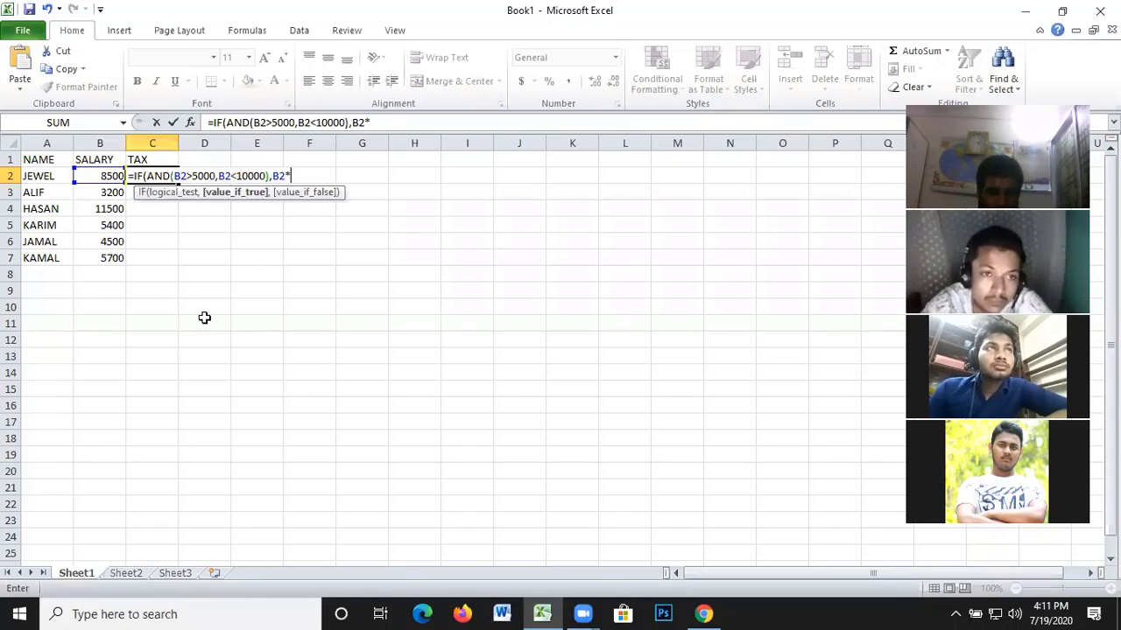
pyautogui.write('2')
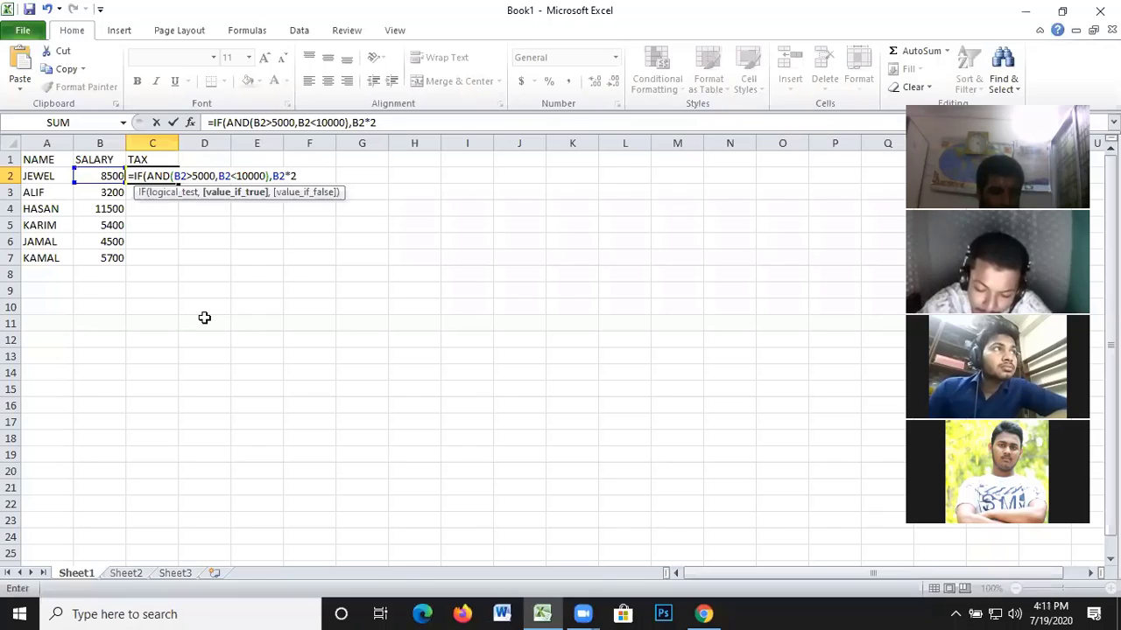
pyautogui.write('%')
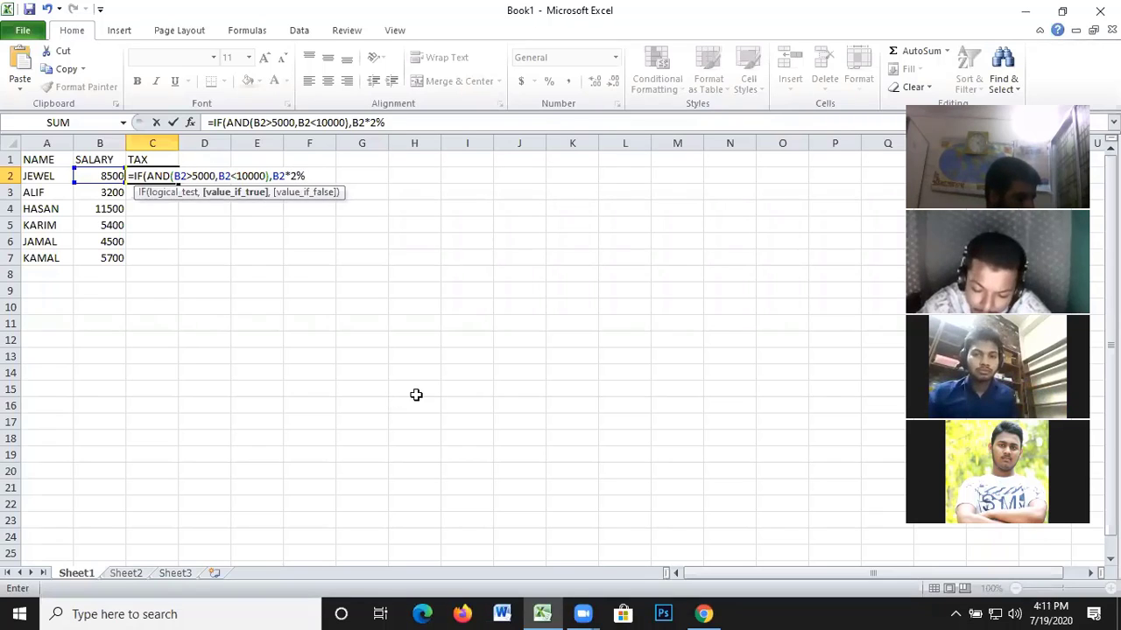
# Nest a second IF function as the value-if-false argument of the C2 formula, with B2>10000 as its logical test
pyautogui.write(',')
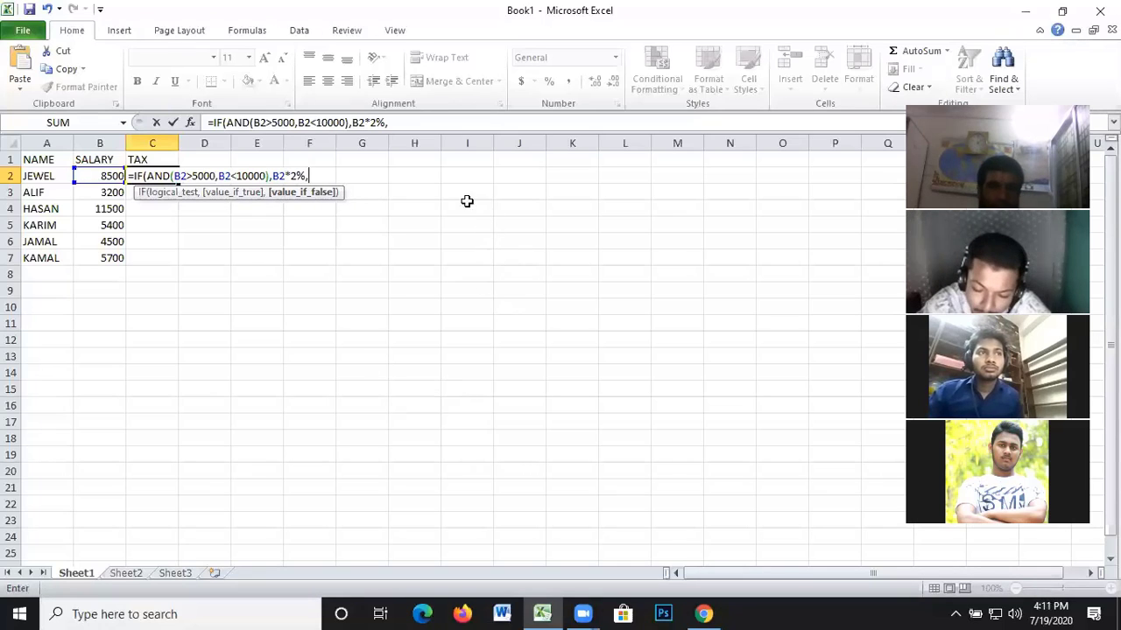
pyautogui.write('if')
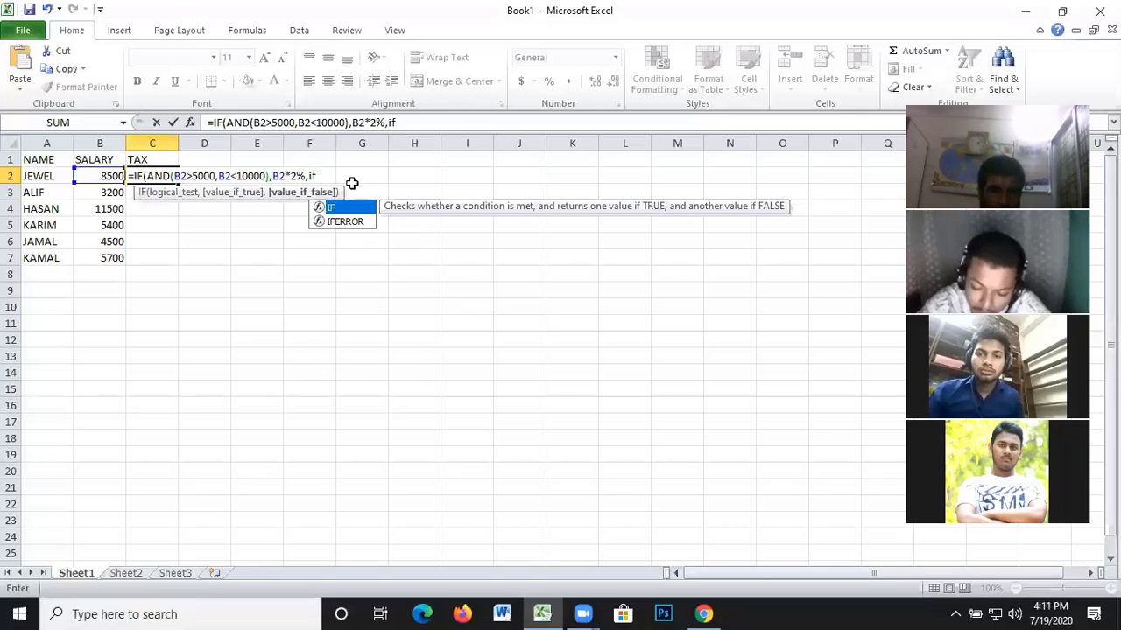
pyautogui.press('BackSpace')
pyautogui.press('BackSpace')
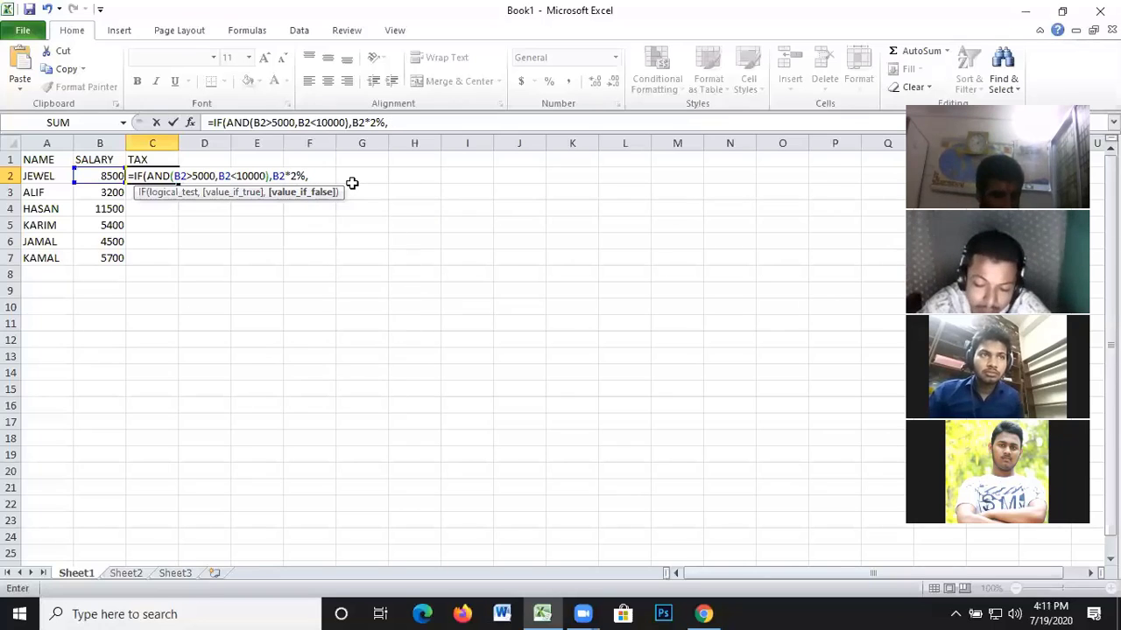
pyautogui.write('IF')
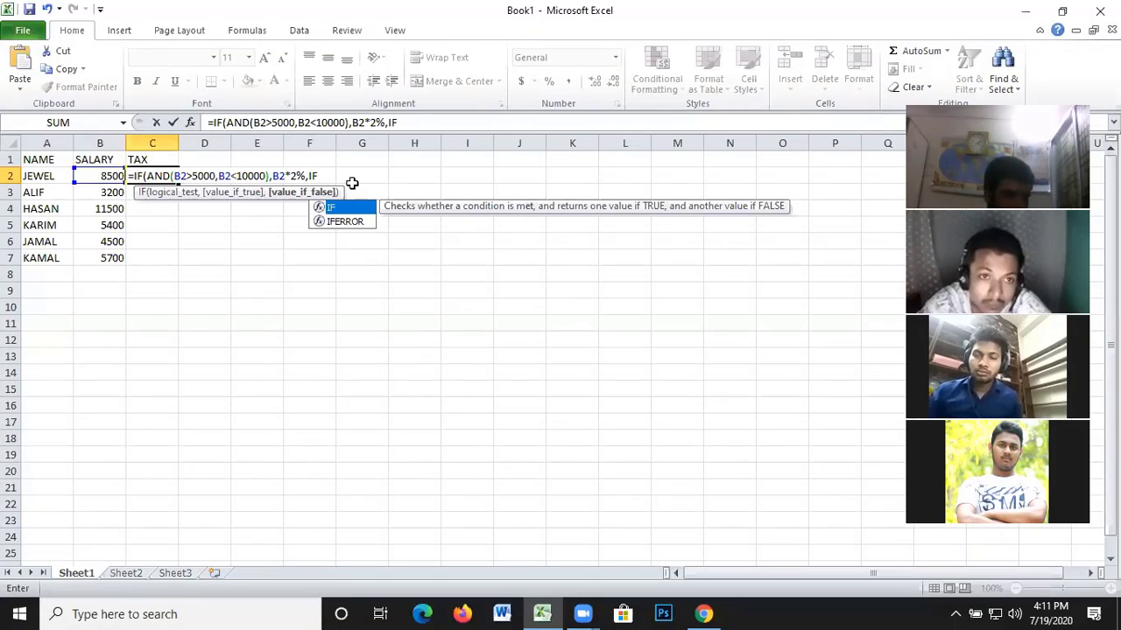
pyautogui.write('(')
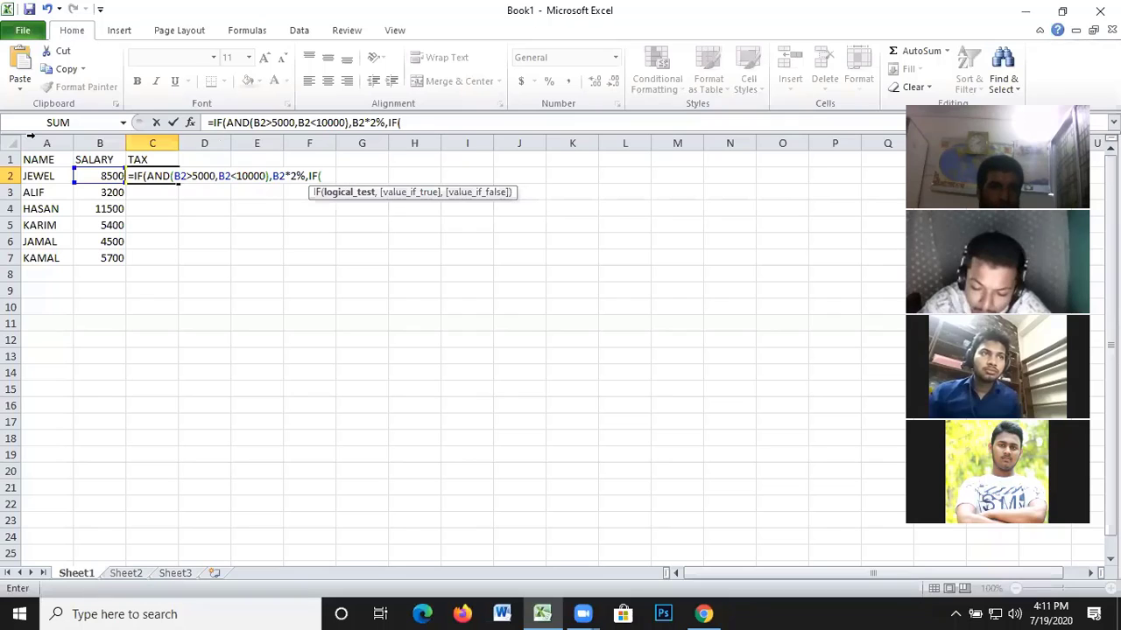
pyautogui.click(103, 176)
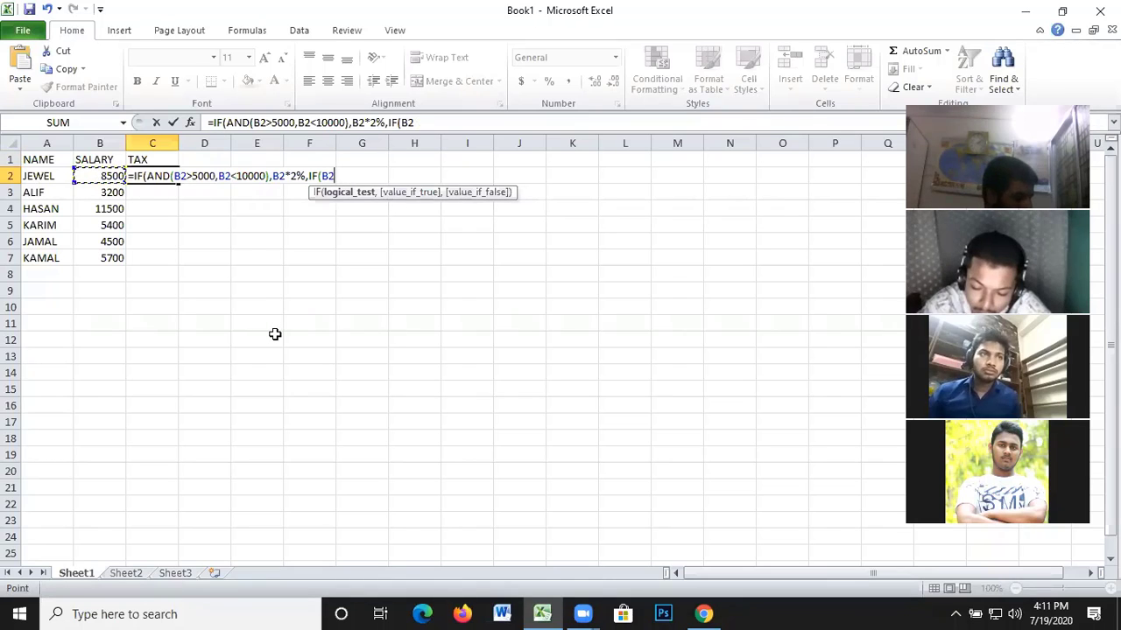
pyautogui.write('>')
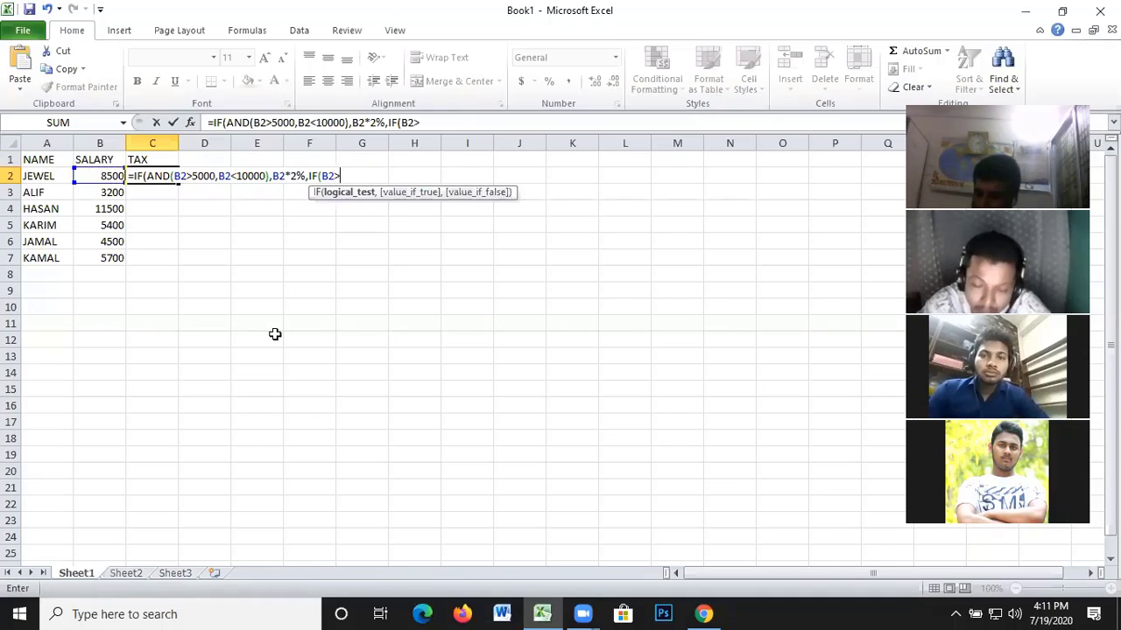
pyautogui.write('10000')
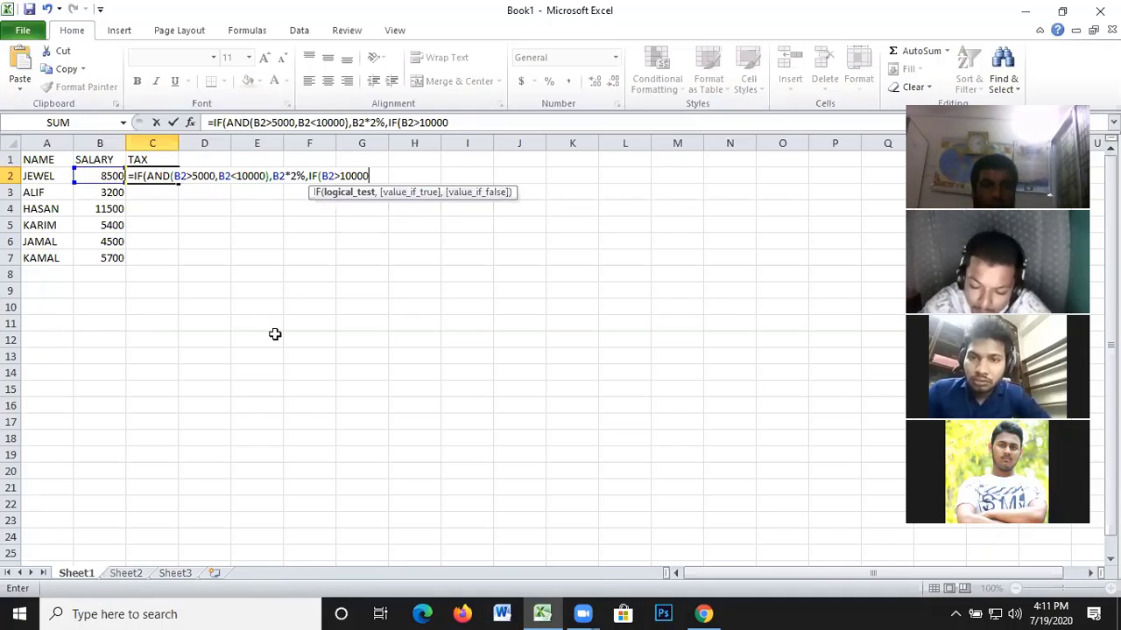
# Give the nested IF B2*5% as its value if true and 0 as its value if false, and close both IF functions
pyautogui.write(',')
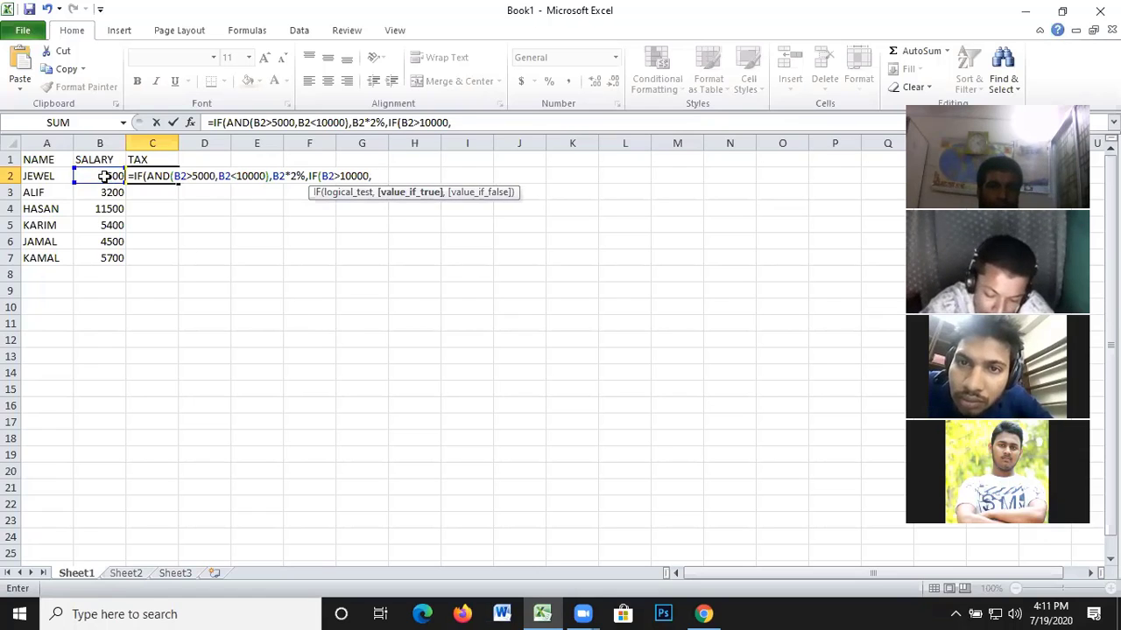
pyautogui.click(105, 177)
pyautogui.write('*')
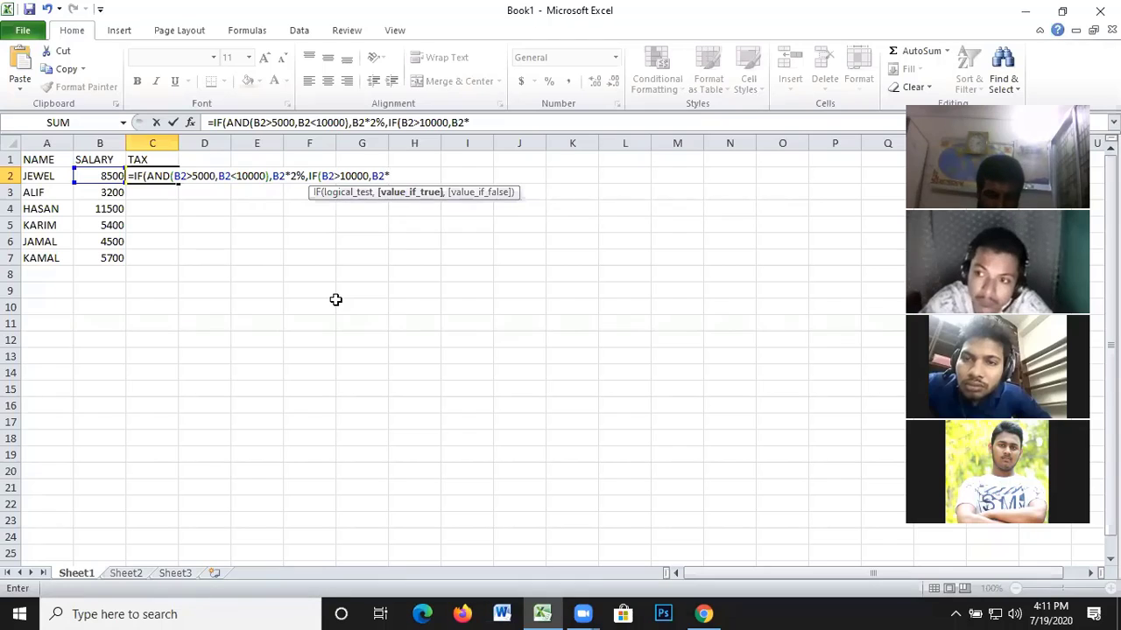
pyautogui.write('5%')
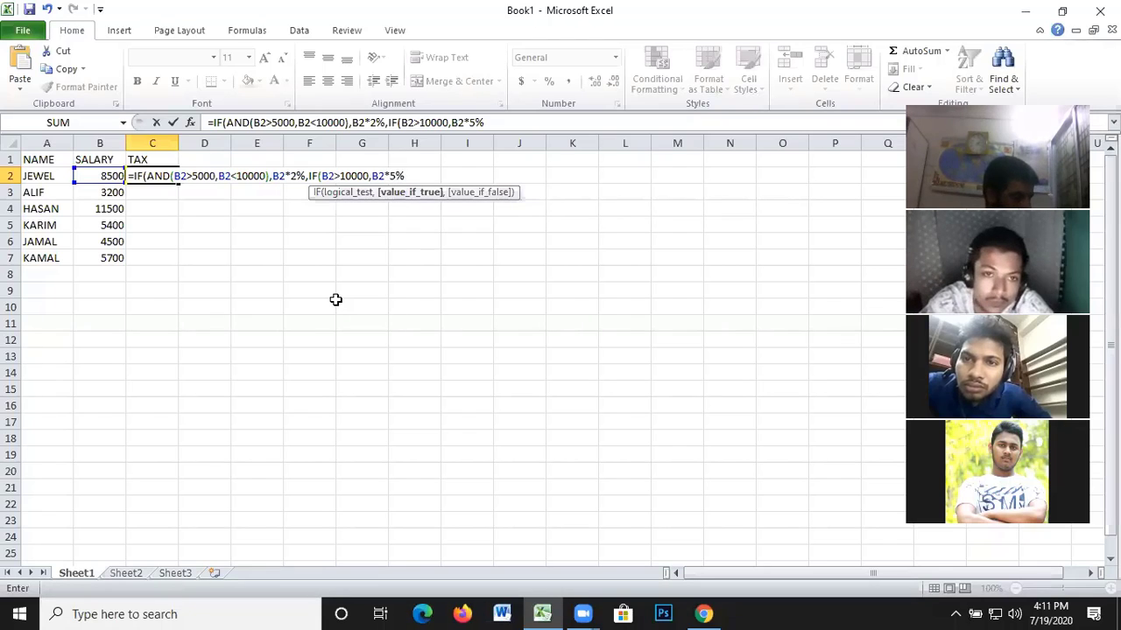
pyautogui.write(',0')
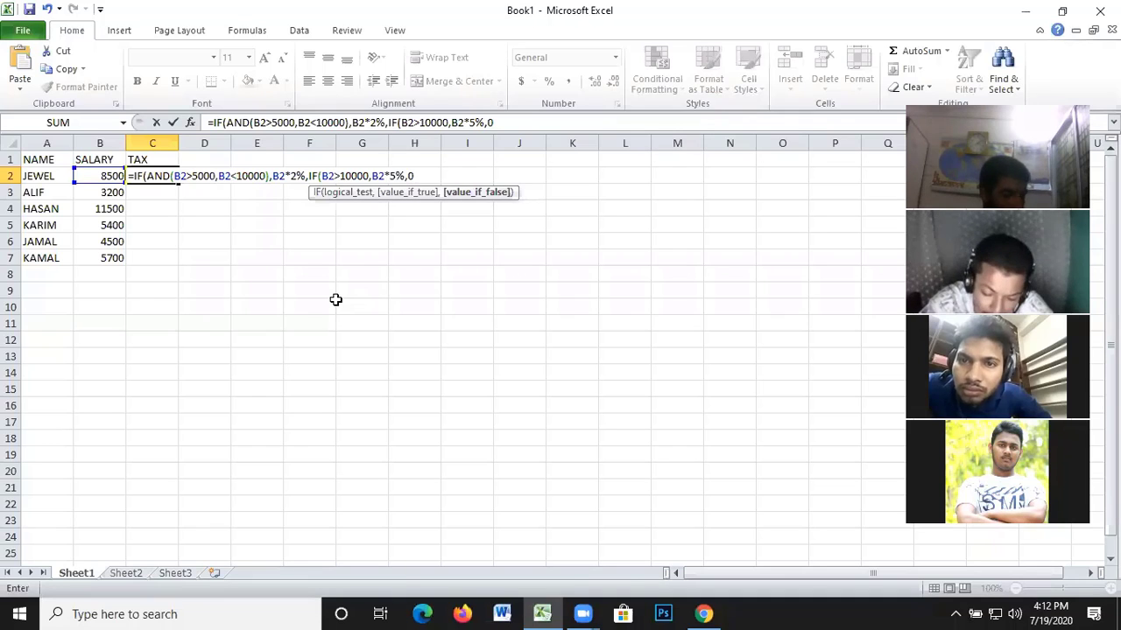
pyautogui.write('))')
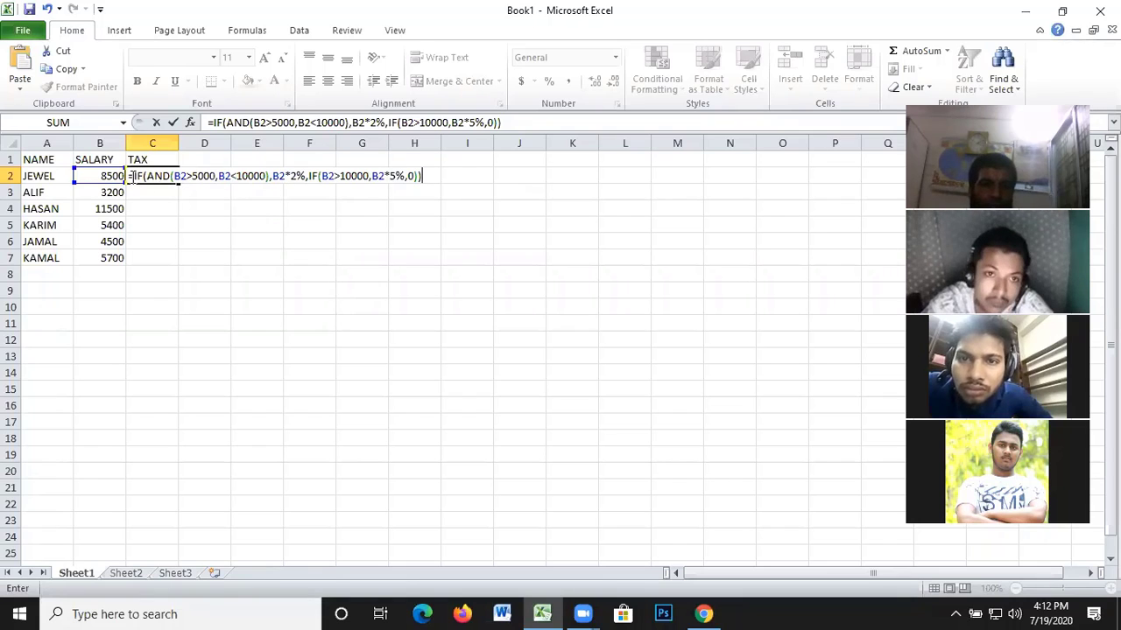
# Commit the completed nested IF tax formula in cell C2
pyautogui.moveTo(130, 176); pyautogui.dragTo(442, 175)
pyautogui.click(423, 175)
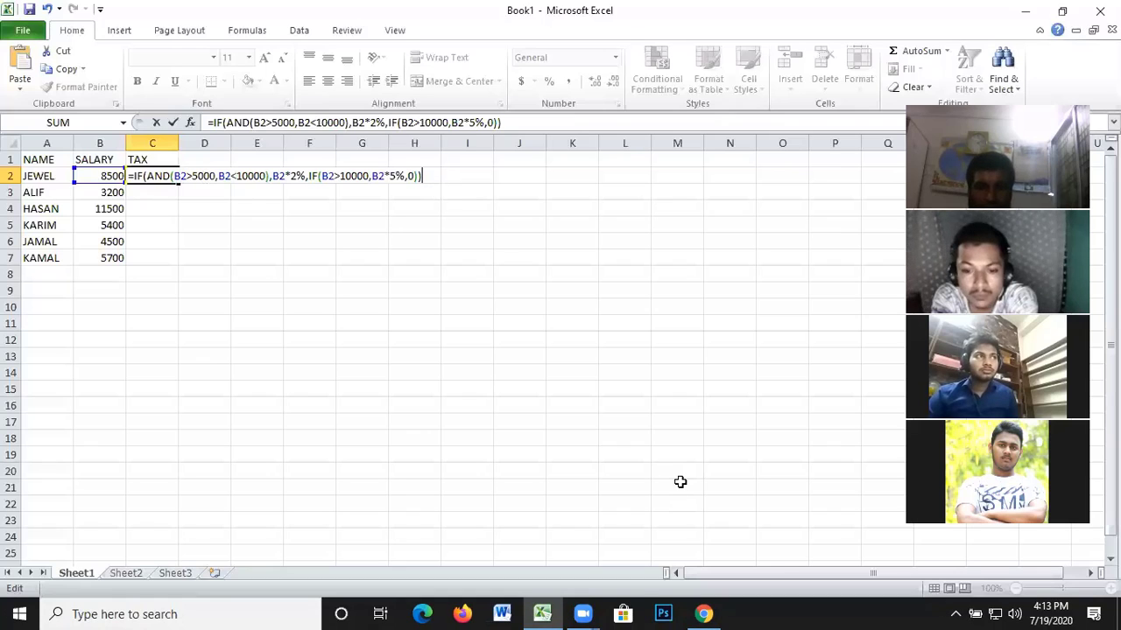
pyautogui.click(610, 525)
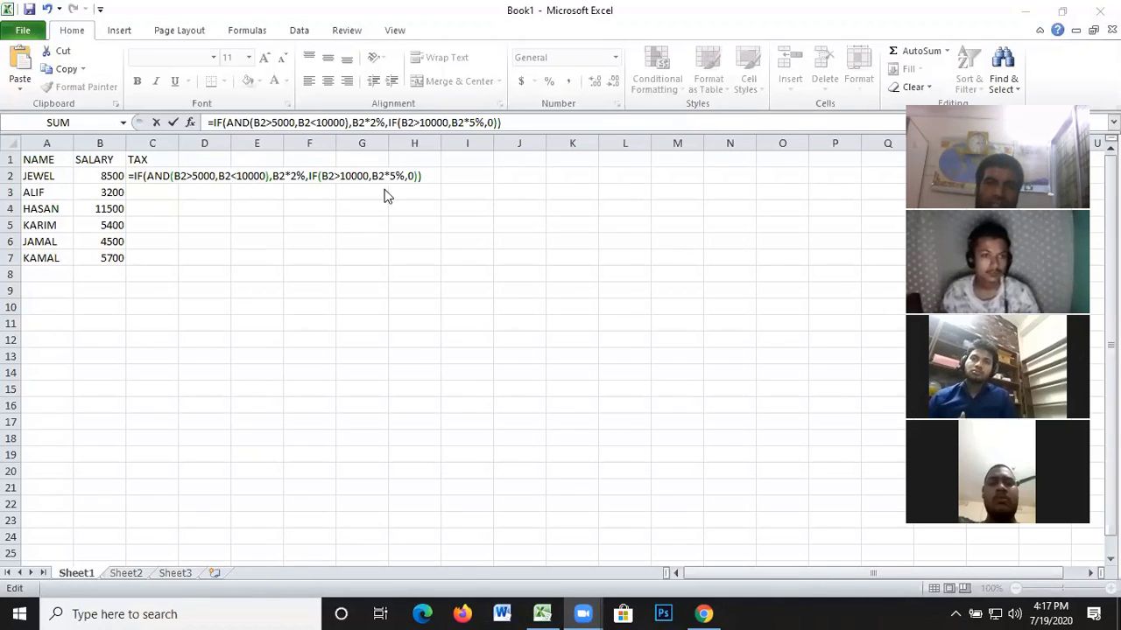
pyautogui.click(426, 176)
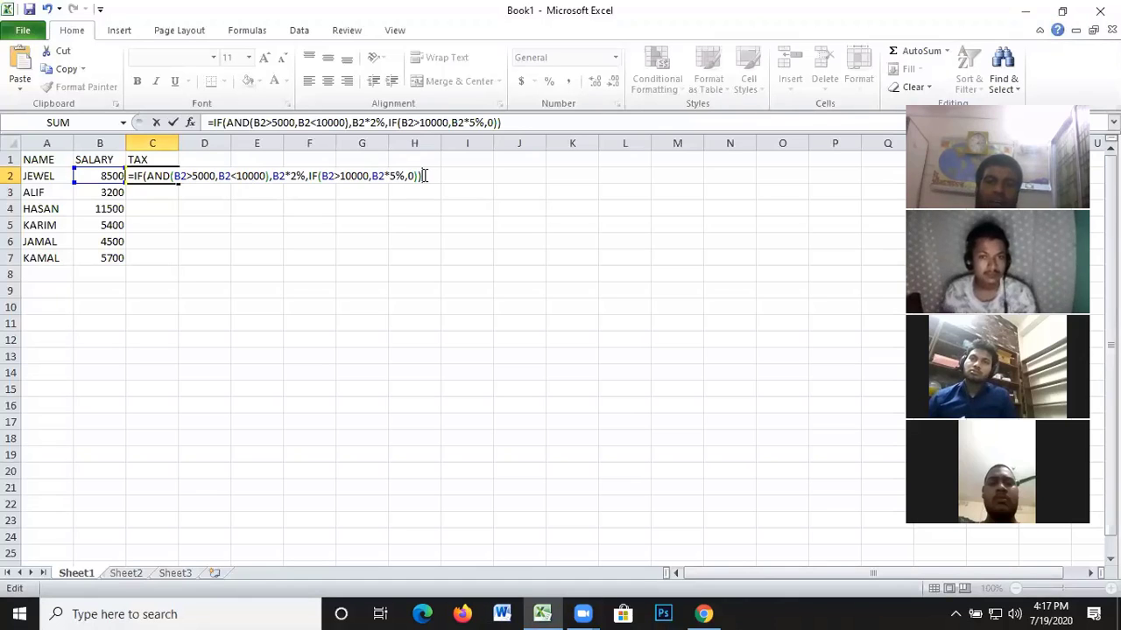
pyautogui.press('Return')
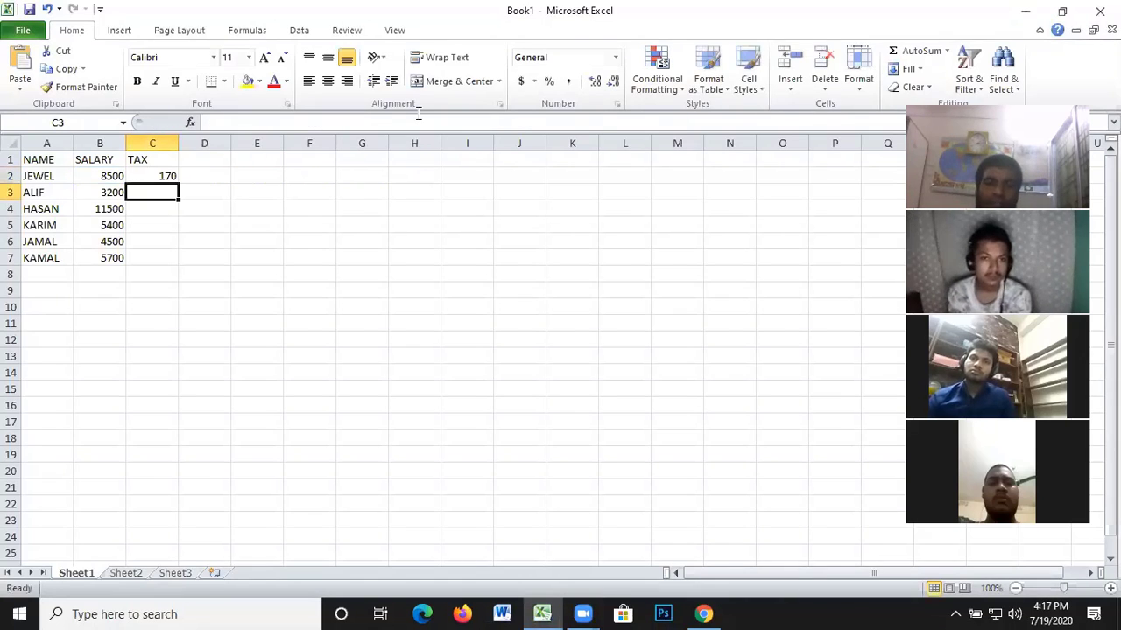
# Fill the C2 tax formula down through cell C7 for the remaining people
pyautogui.click(166, 176)
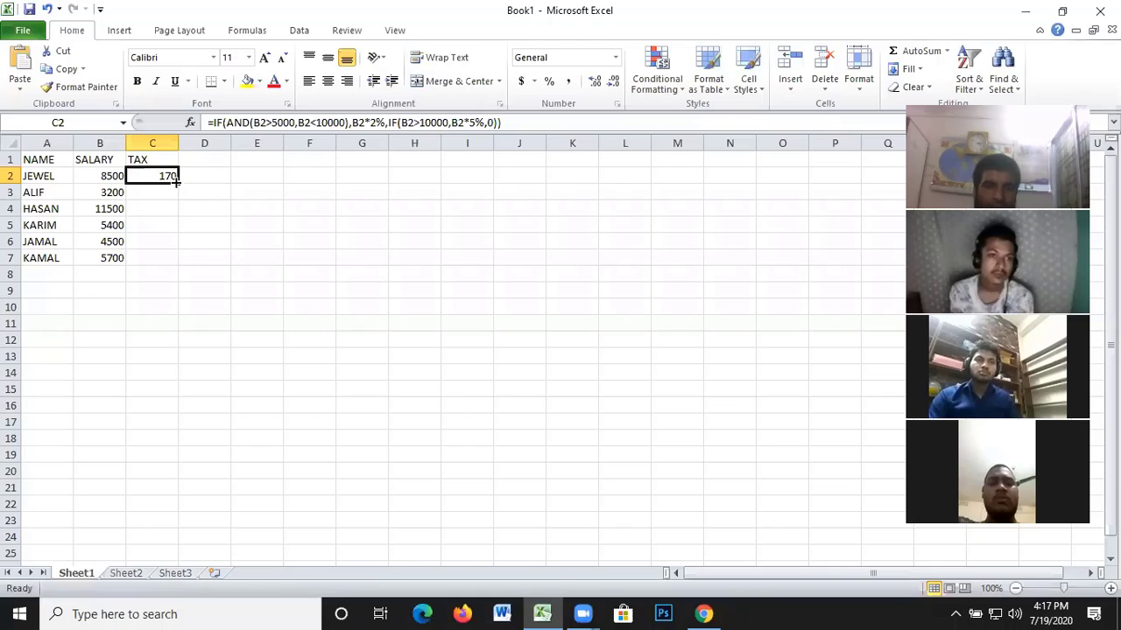
pyautogui.moveTo(179, 182); pyautogui.dragTo(182, 263)
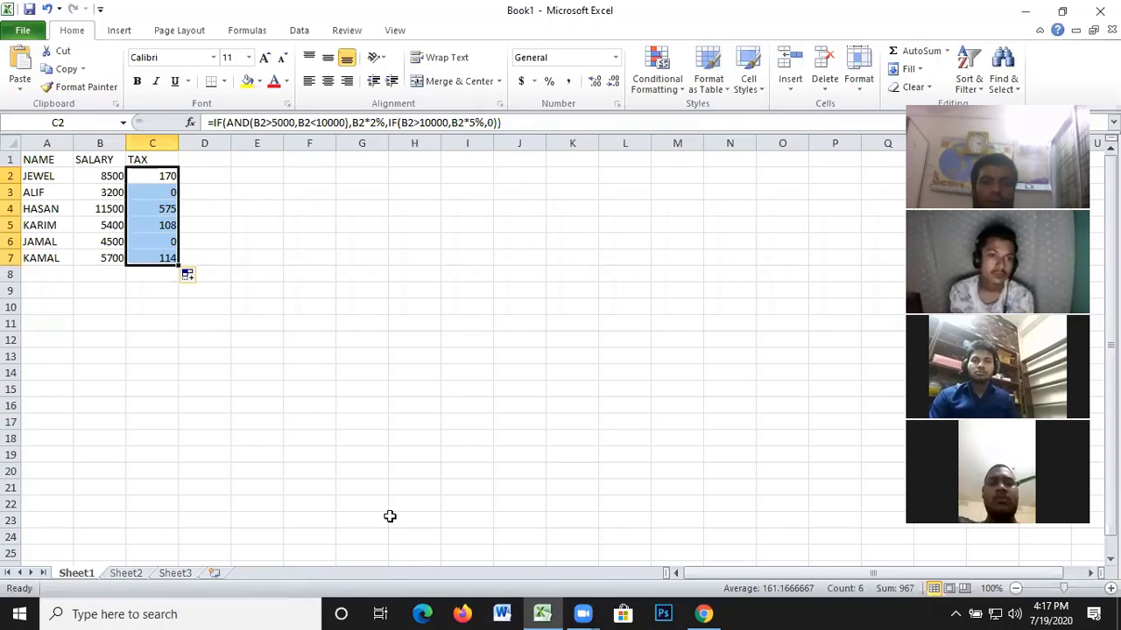
pyautogui.click(577, 520)
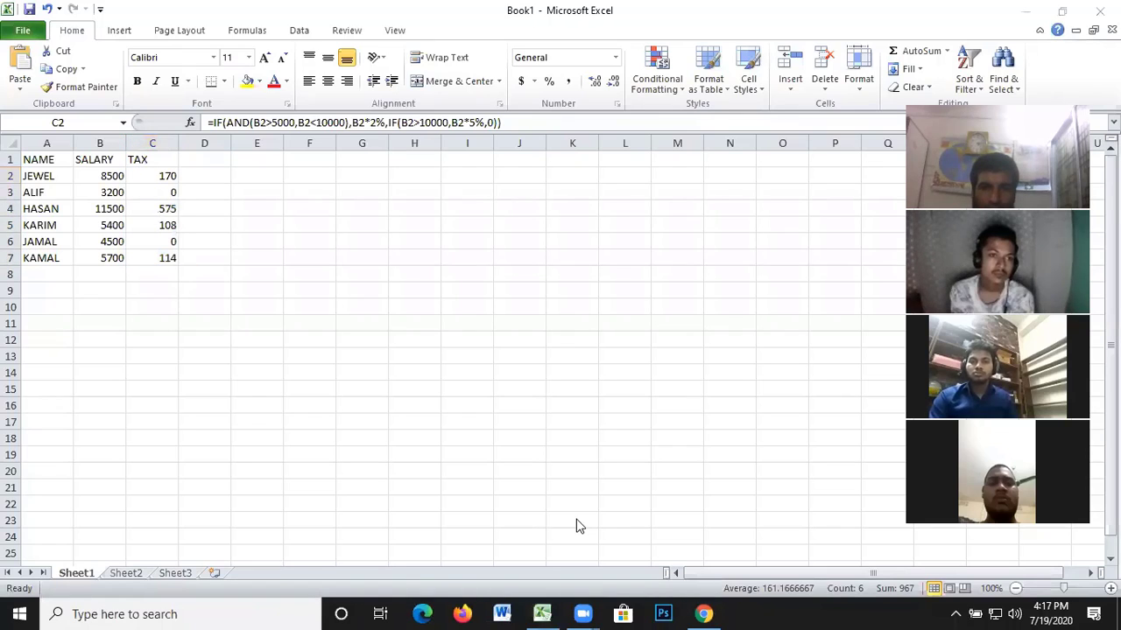
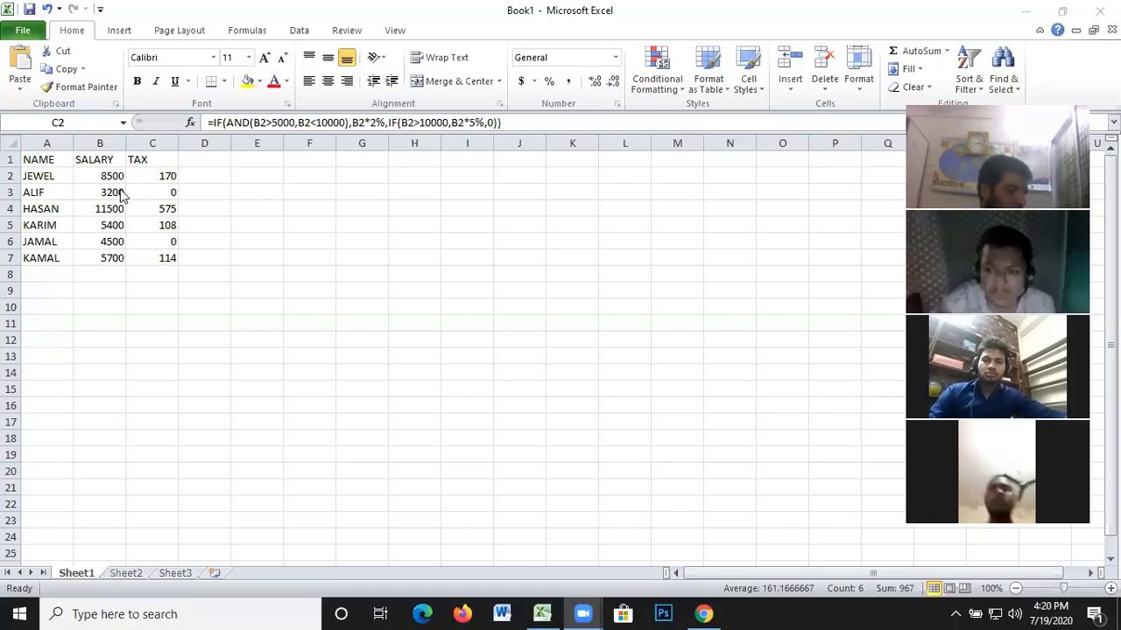
# Move the whole salary and tax table from A1:C7 to H12:J18
pyautogui.click(237, 234)
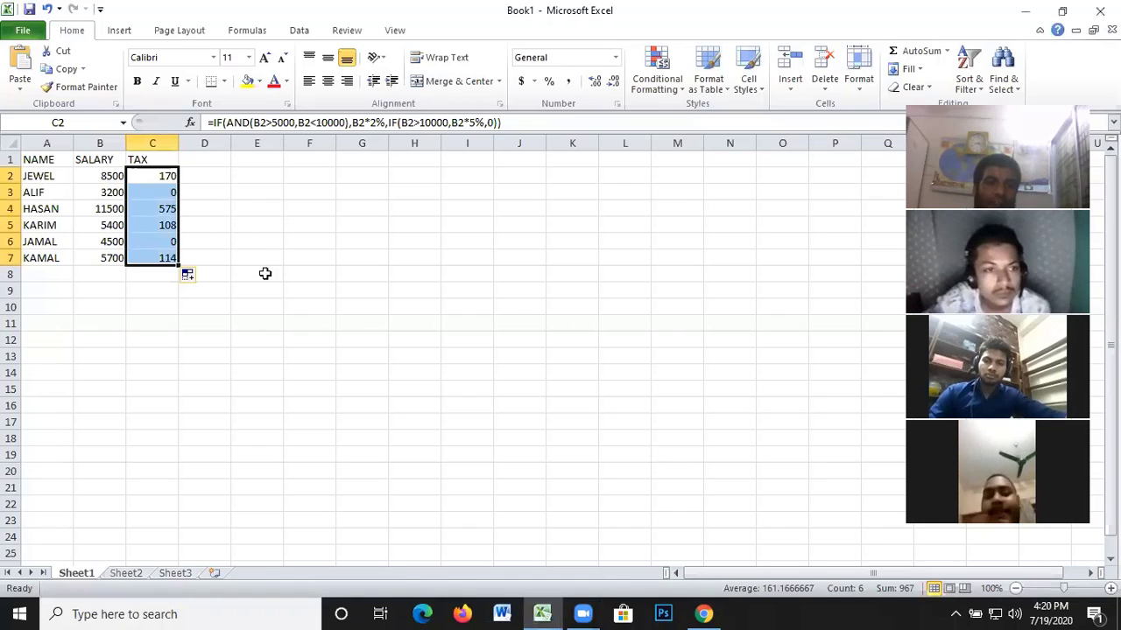
pyautogui.click(365, 291)
pyautogui.click(10, 160)
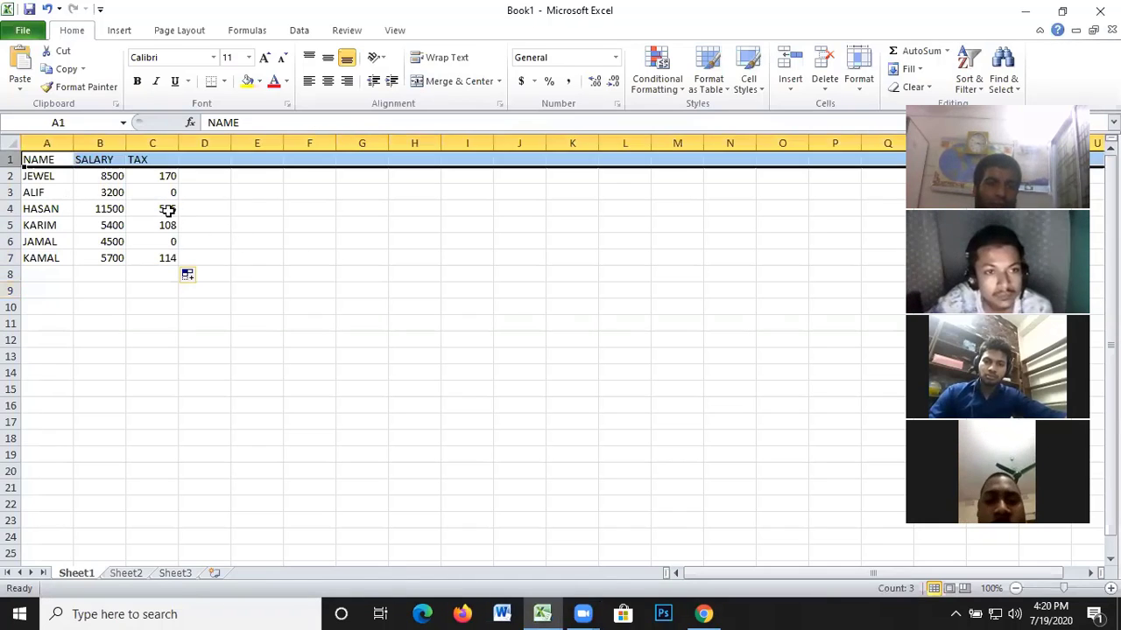
pyautogui.click(257, 241)
pyautogui.moveTo(31, 161); pyautogui.dragTo(169, 263)
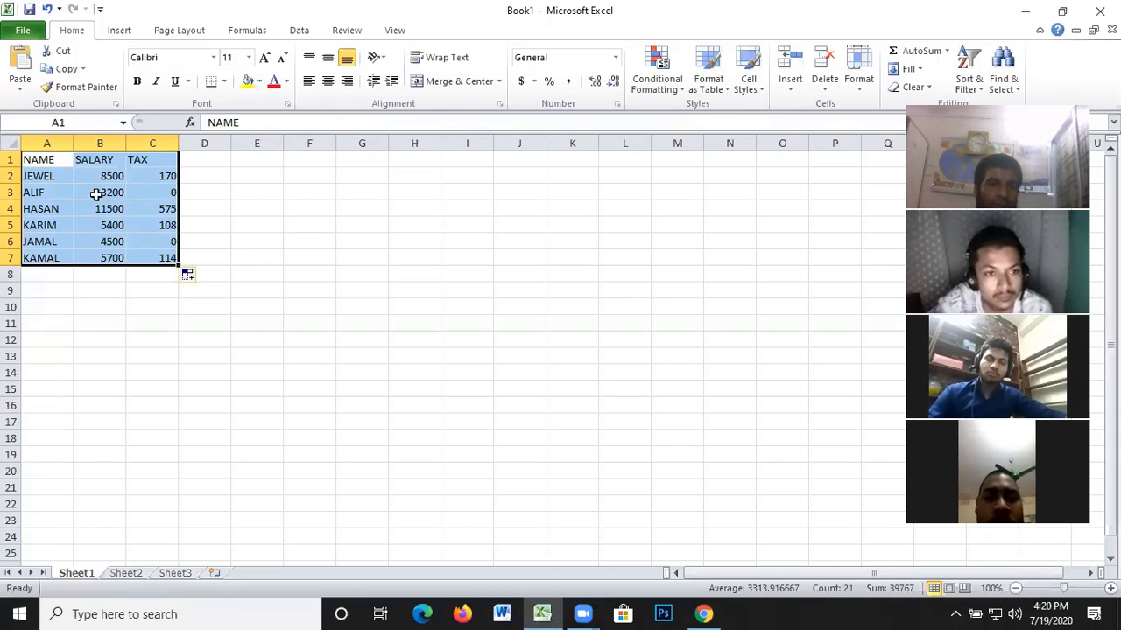
pyautogui.moveTo(24, 152); pyautogui.dragTo(430, 341)
# Merge and center cells H10:J11 above the table and enter the title INCOME TAX
pyautogui.moveTo(409, 303); pyautogui.dragTo(534, 315)
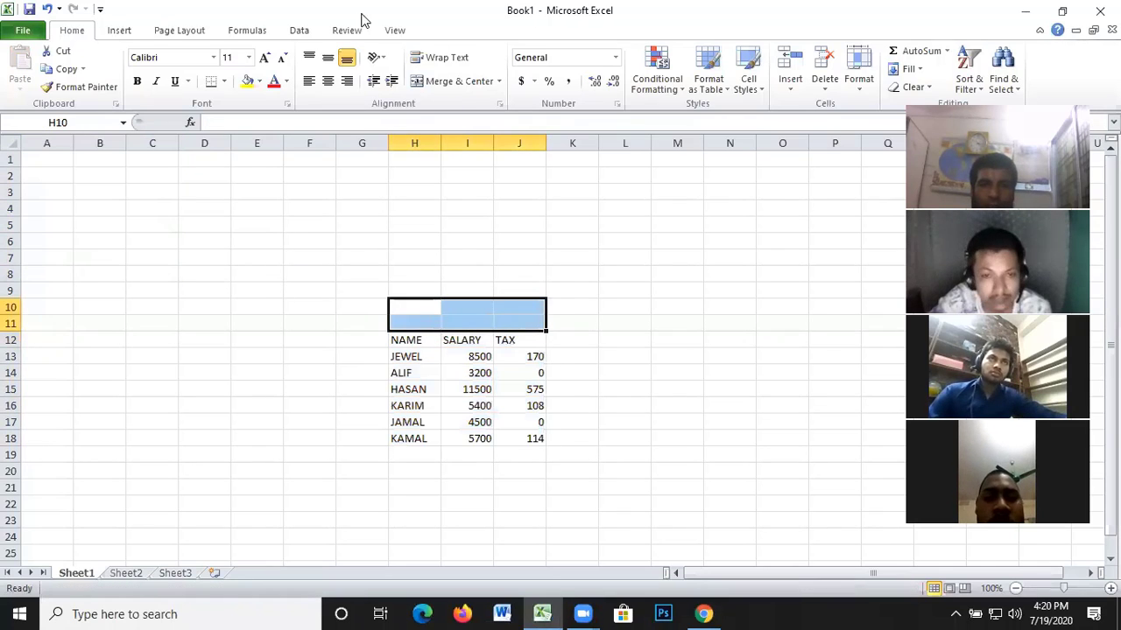
pyautogui.click(456, 81)
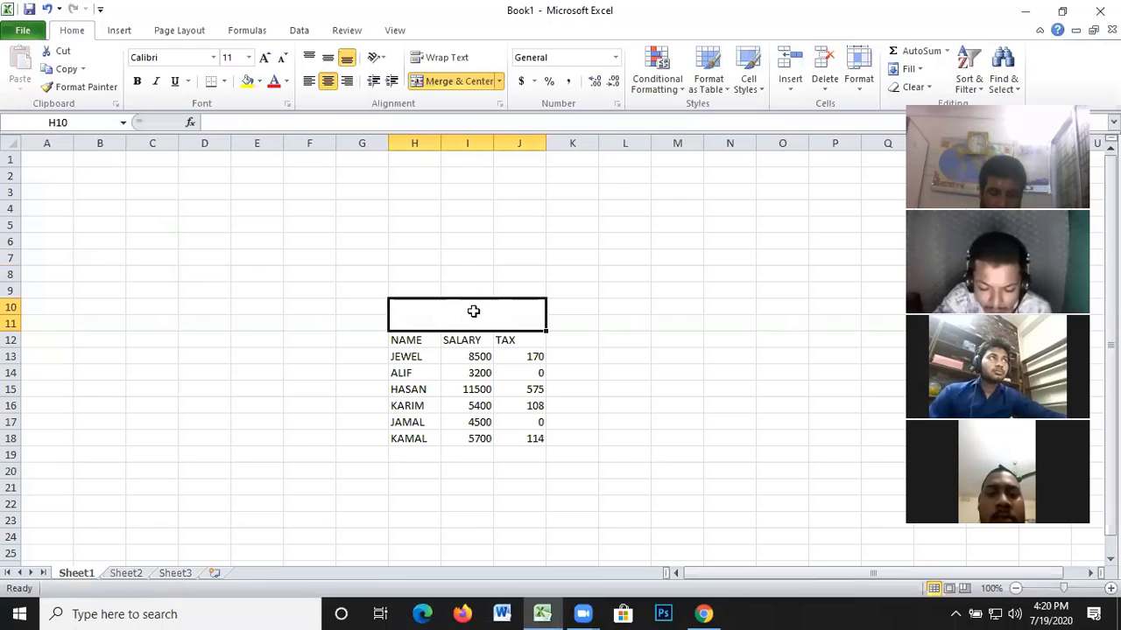
pyautogui.write('I')
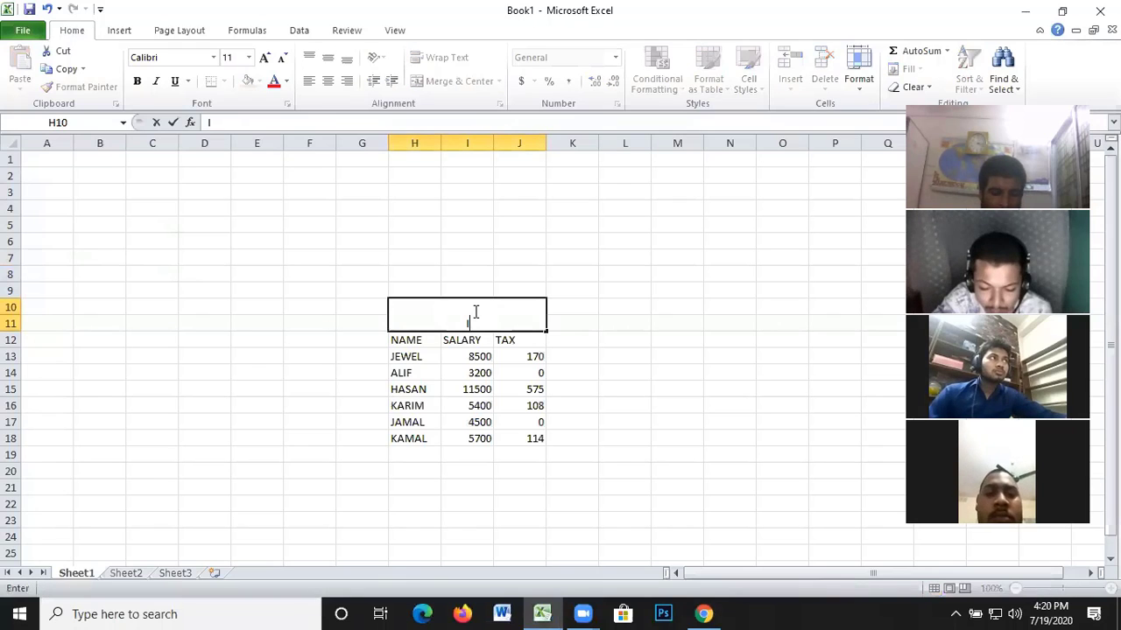
pyautogui.write('NCOME')
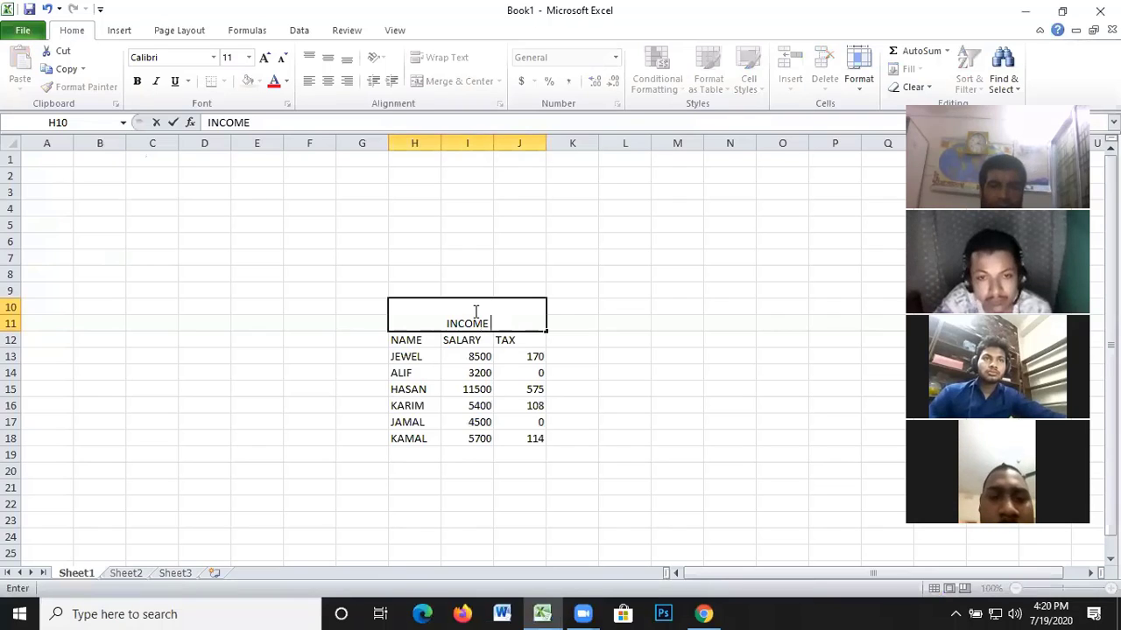
pyautogui.write(' TAX')
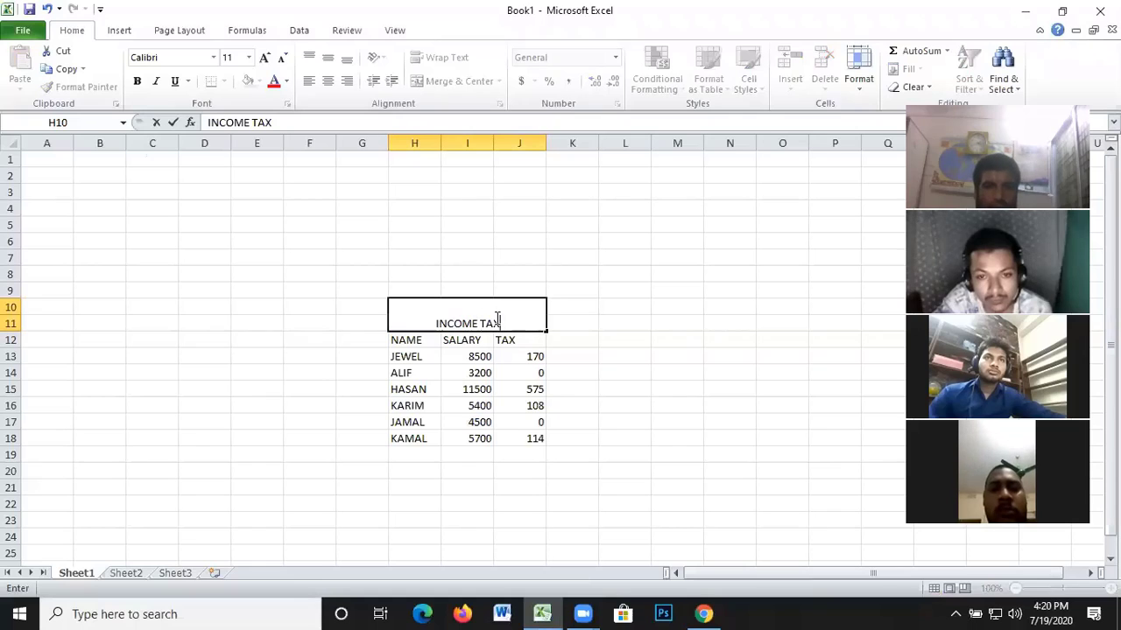
# Format the INCOME TAX title with font size 20 and the light blue standard font color
pyautogui.moveTo(500, 323); pyautogui.dragTo(391, 322)
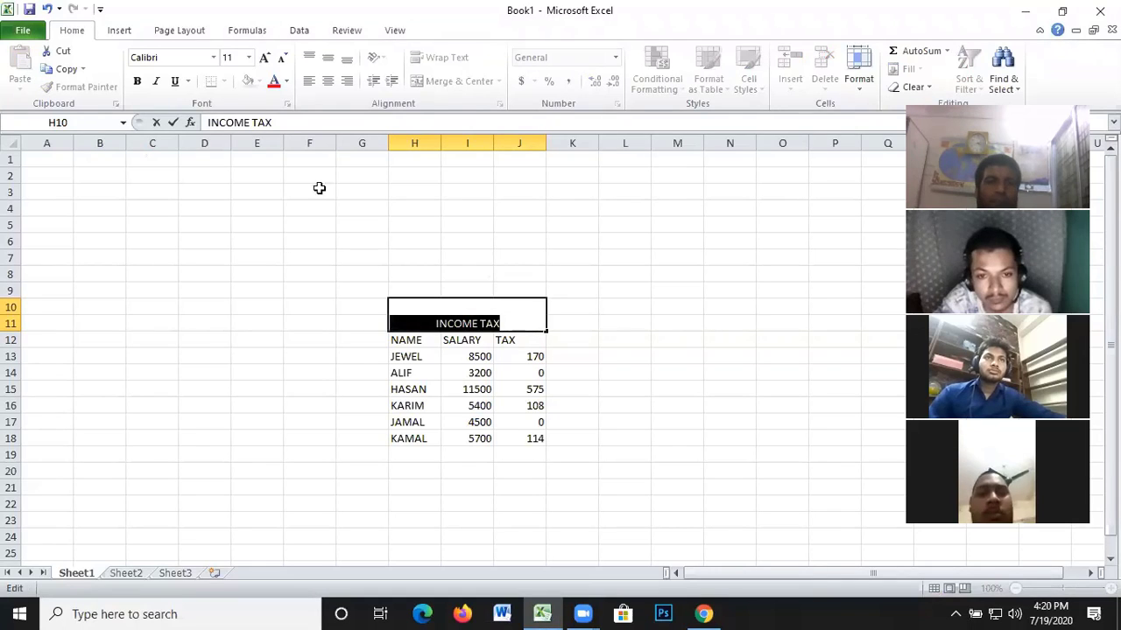
pyautogui.click(248, 57)
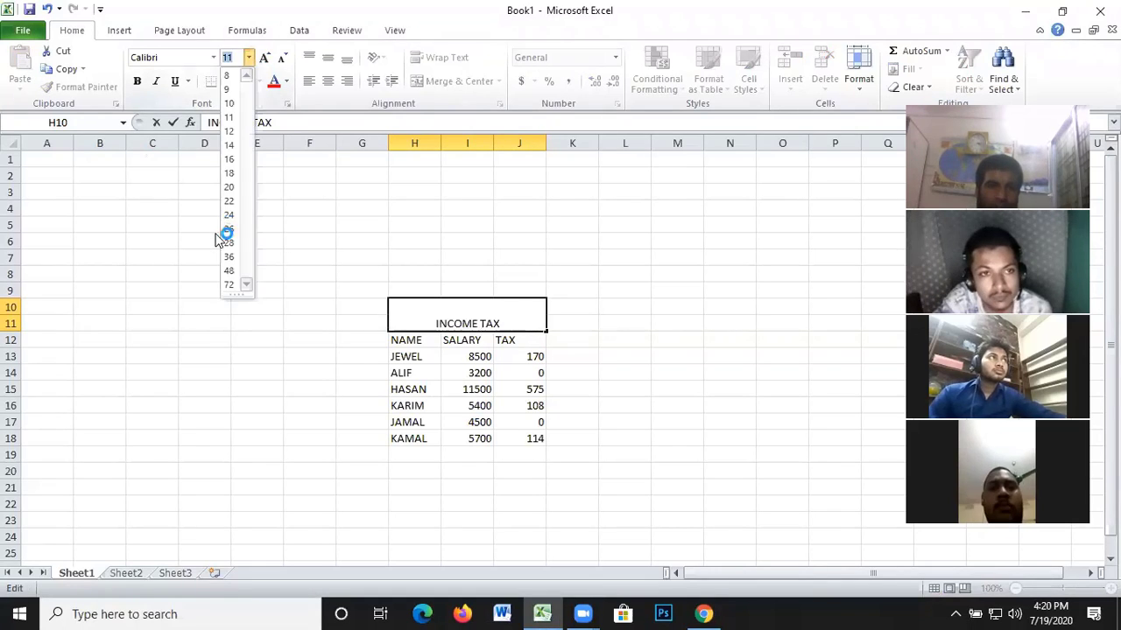
pyautogui.click(229, 188)
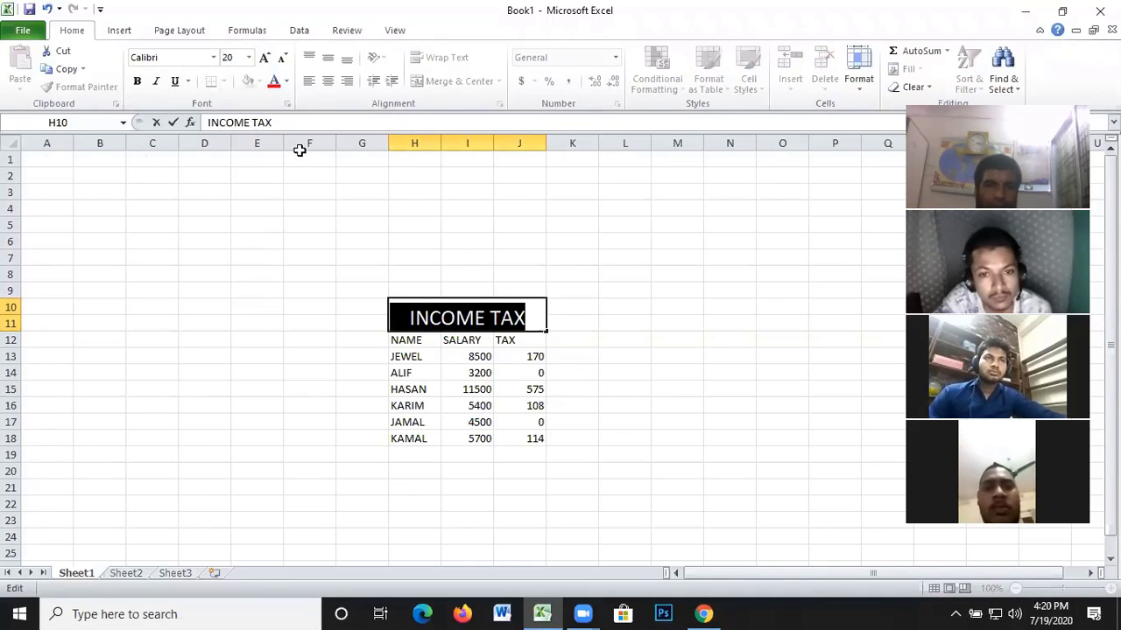
pyautogui.click(287, 81)
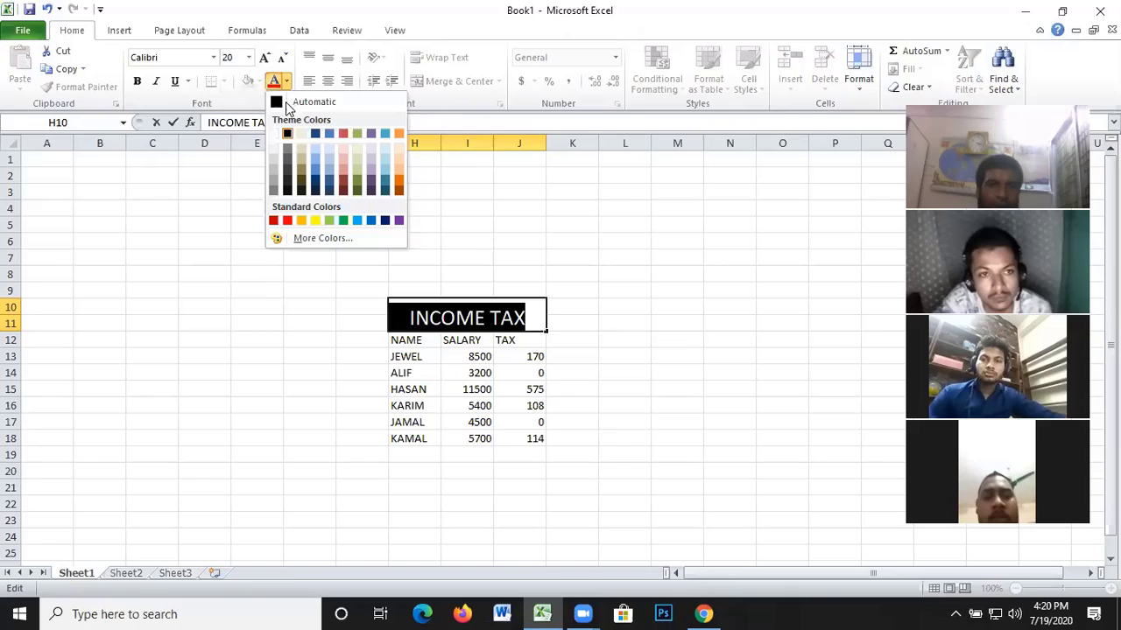
pyautogui.click(362, 223)
pyautogui.click(613, 320)
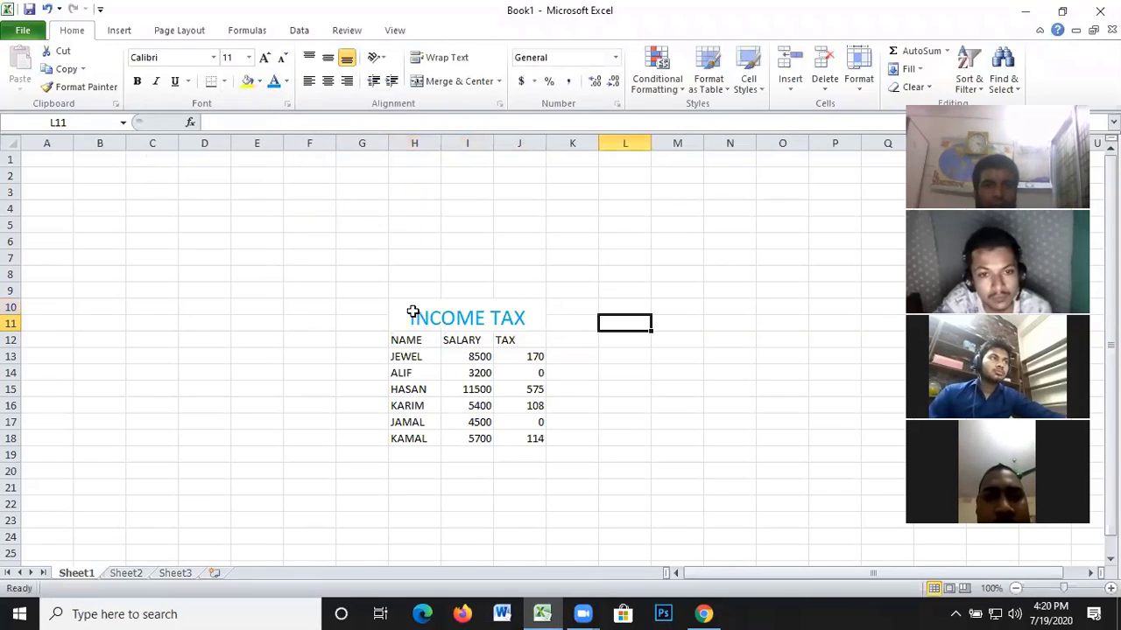
# Move the whole INCOME TAX table from H10:J18 to the sheet's upper-left corner, starting at cell A1
pyautogui.moveTo(415, 313); pyautogui.dragTo(533, 441)
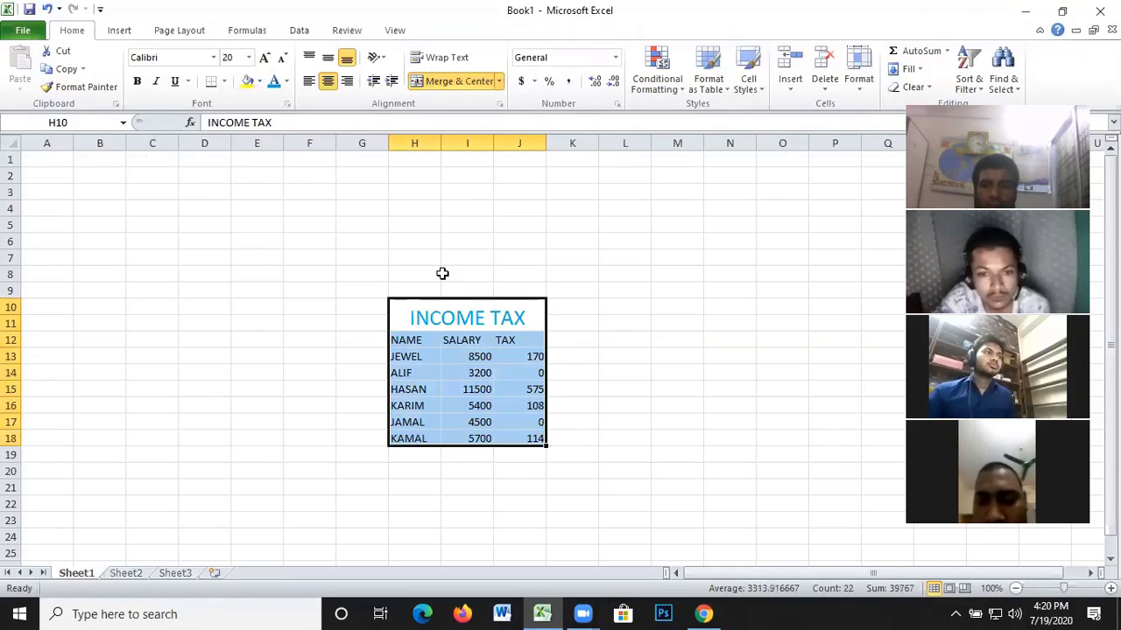
pyautogui.moveTo(390, 299); pyautogui.dragTo(62, 165)
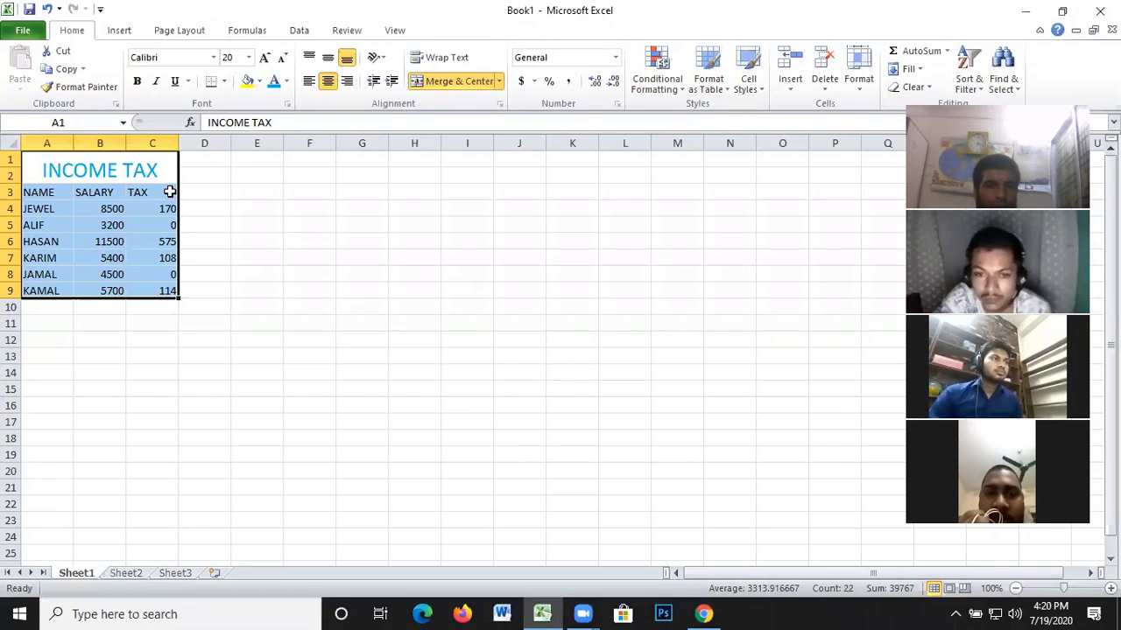
pyautogui.click(253, 211)
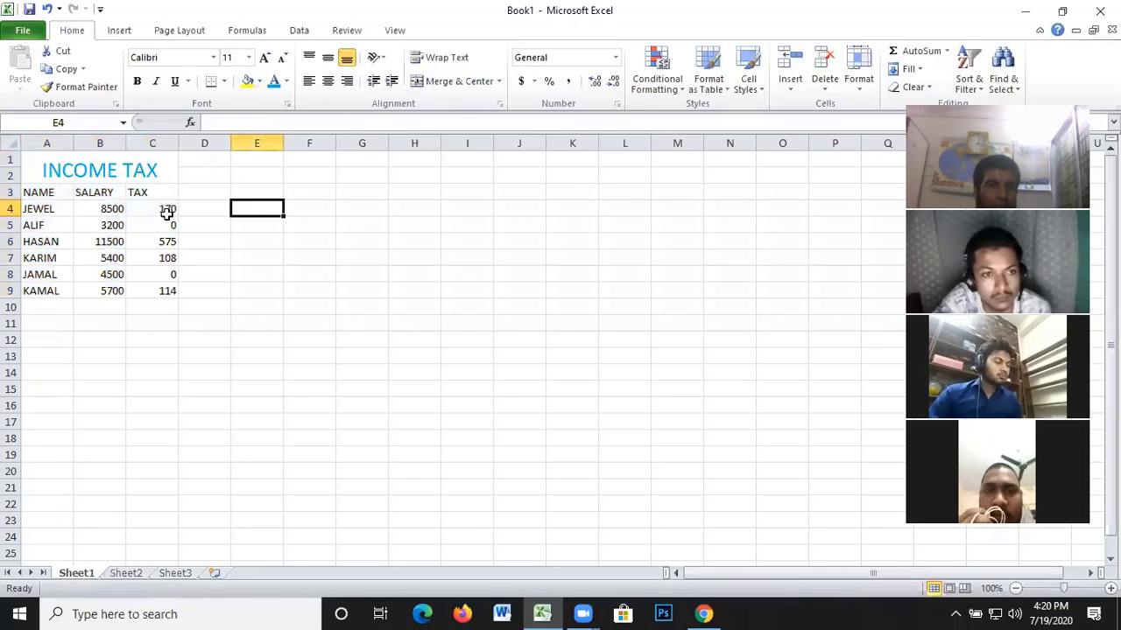
# Examine the nested IF and AND tax formula in cell C4 without changing it
pyautogui.click(160, 210)
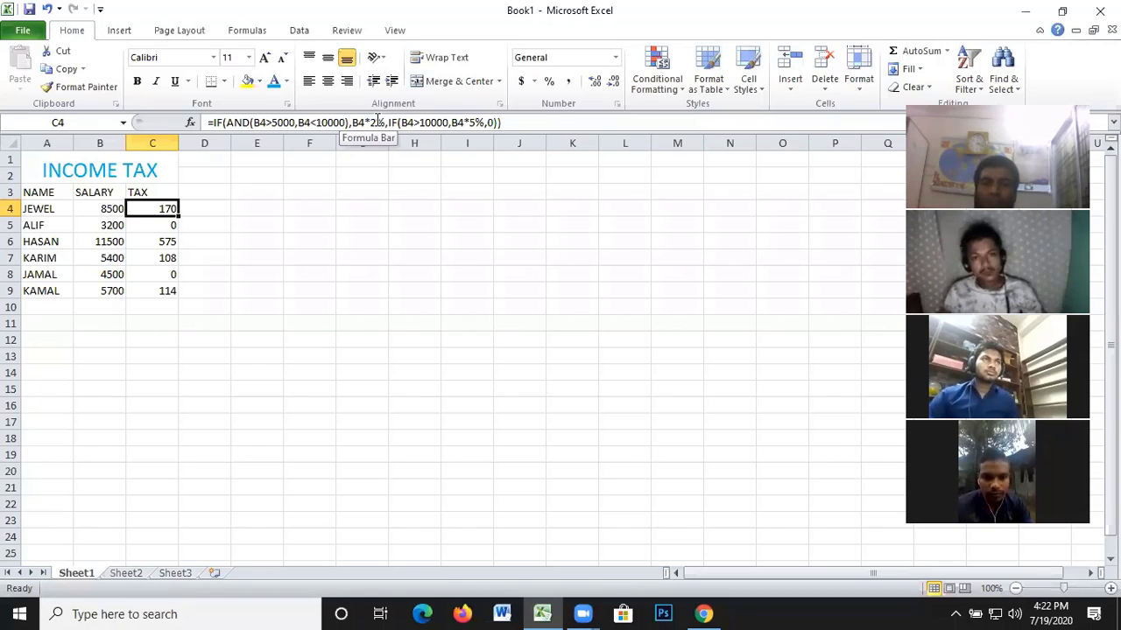
pyautogui.click(476, 123)
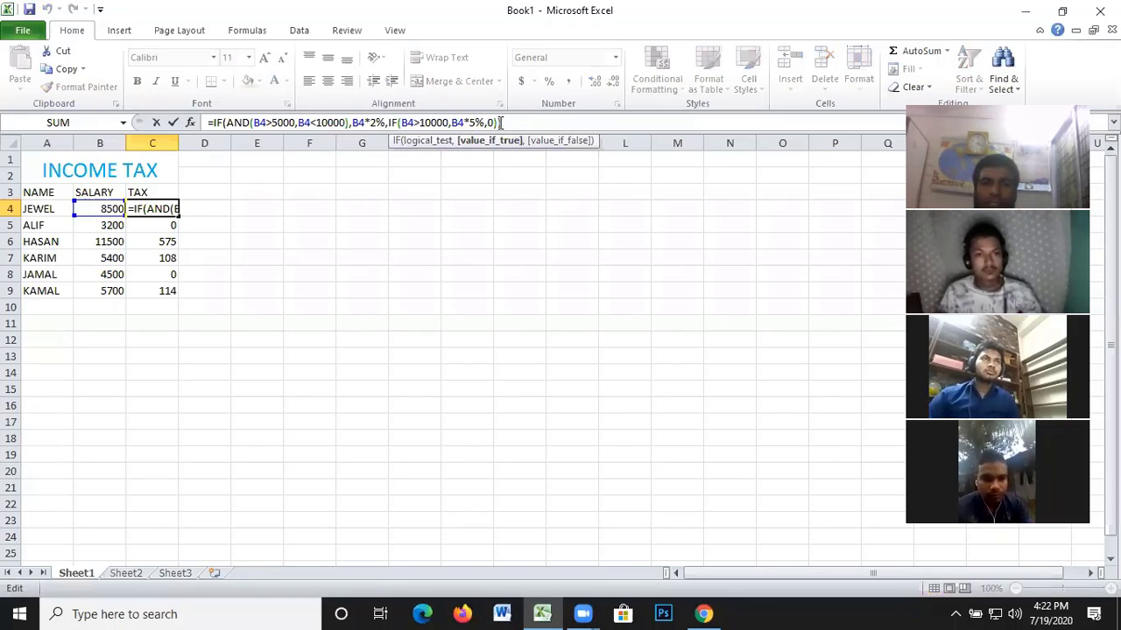
pyautogui.click(501, 123)
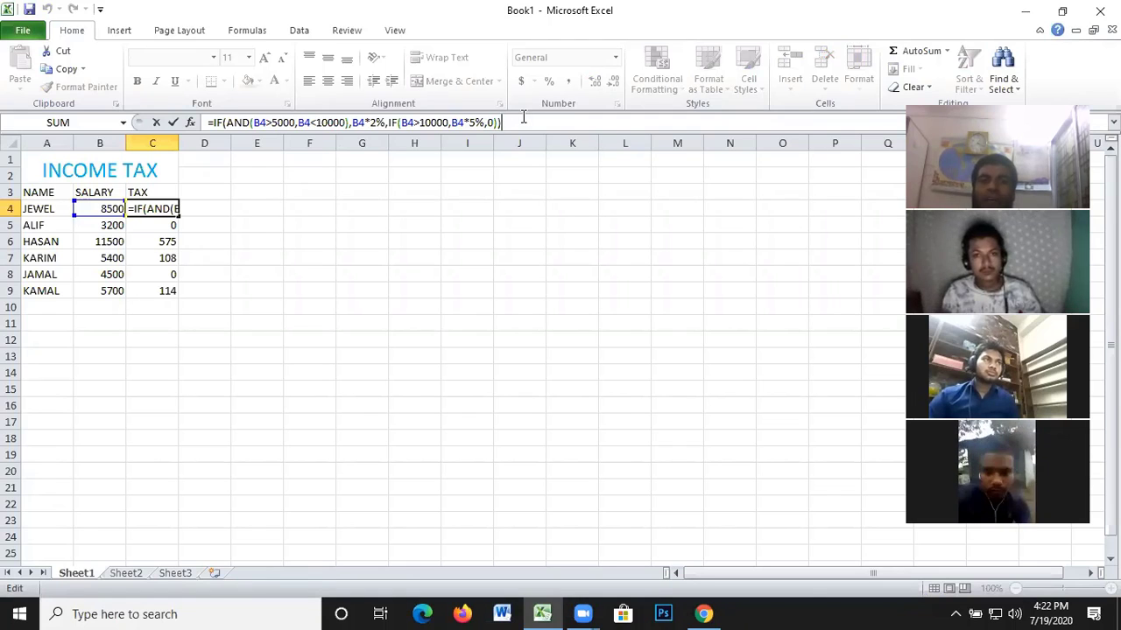
pyautogui.press('Return')
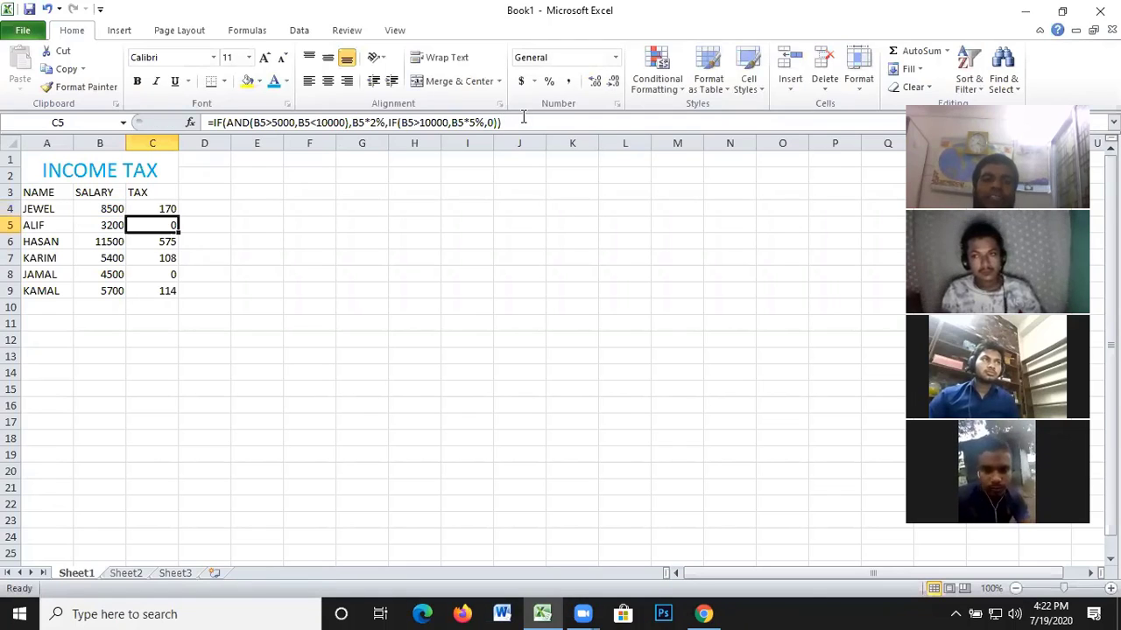
pyautogui.click(155, 208)
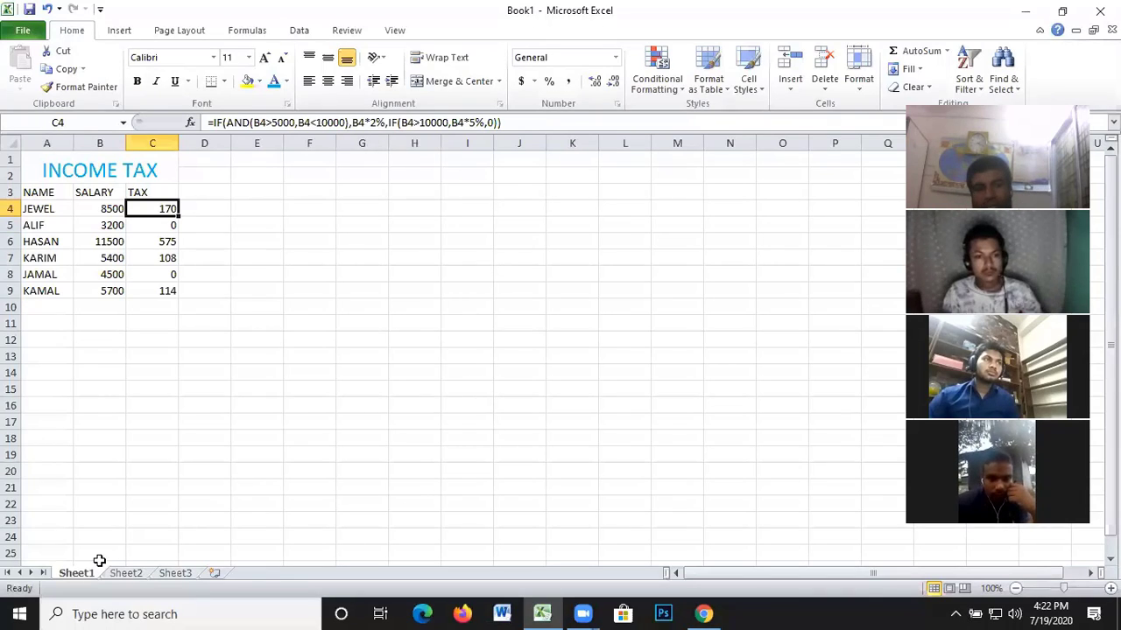
# Rename the Sheet1 worksheet as INCOME TAX
pyautogui.rightClick(77, 577)
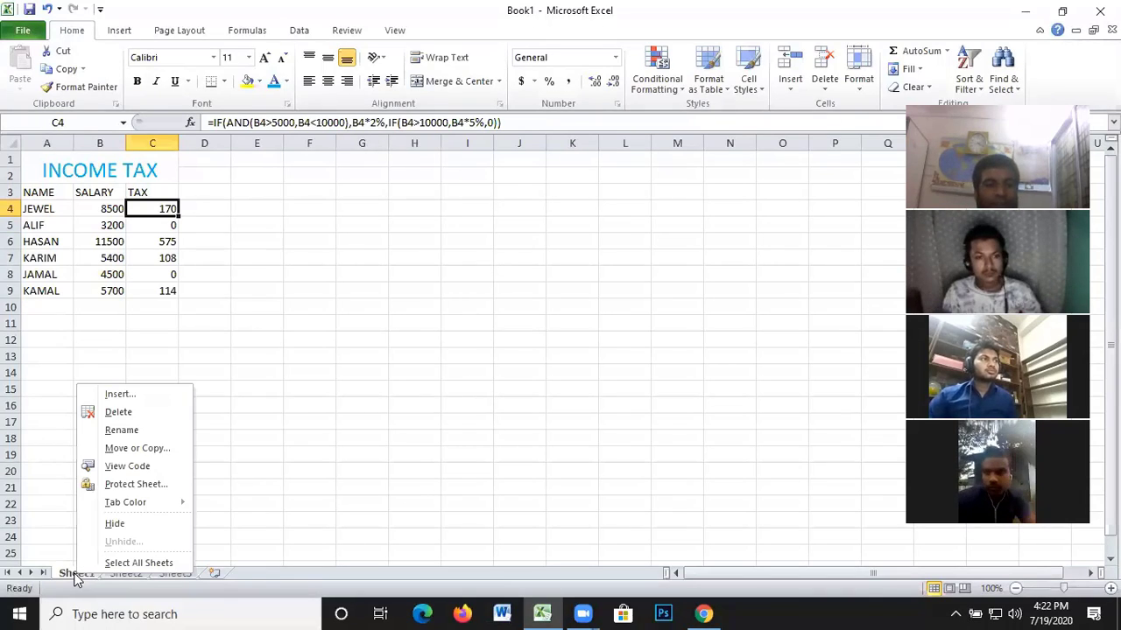
pyautogui.click(122, 431)
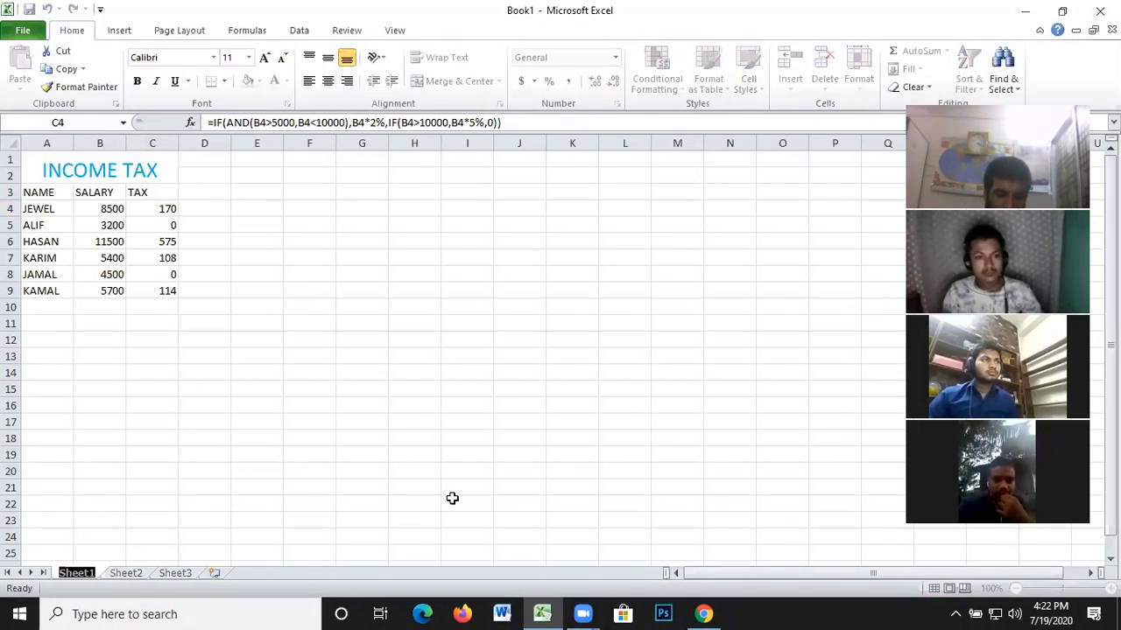
pyautogui.write('INCOME T')
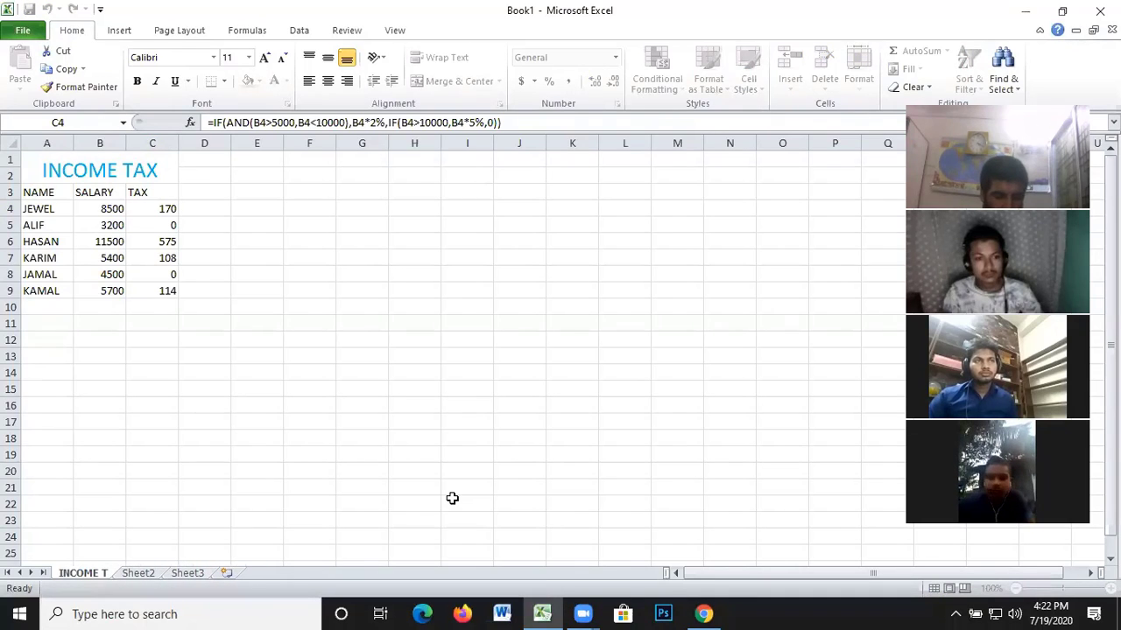
pyautogui.write('AX')
pyautogui.press('Return')
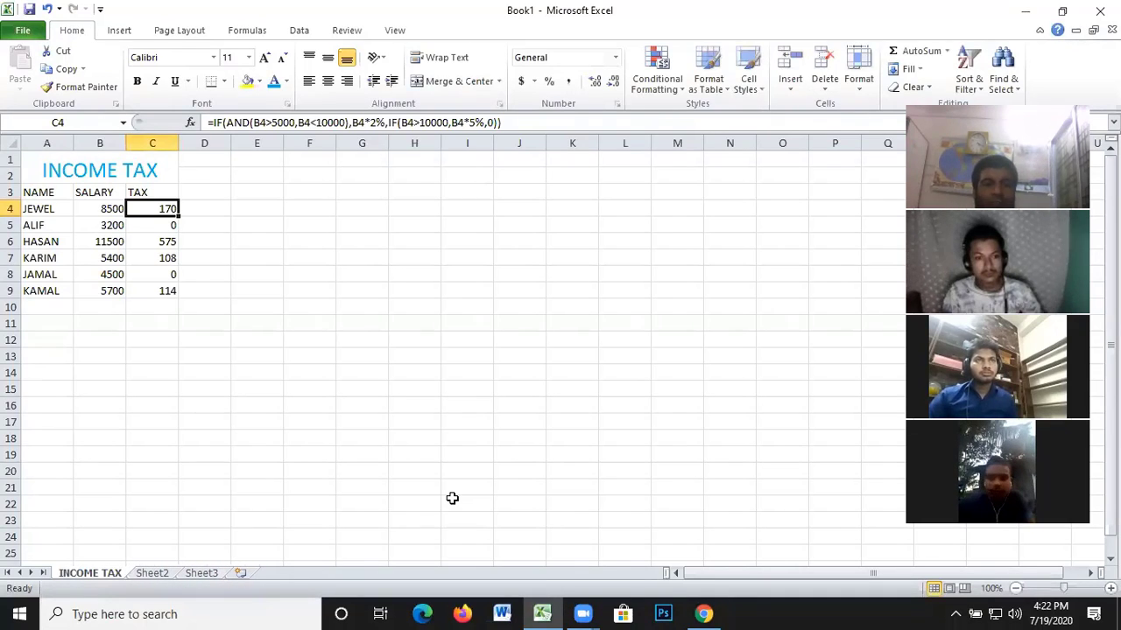
# Switch to Sheet2 and enter the column heading METER NO in cell A1
pyautogui.click(154, 574)
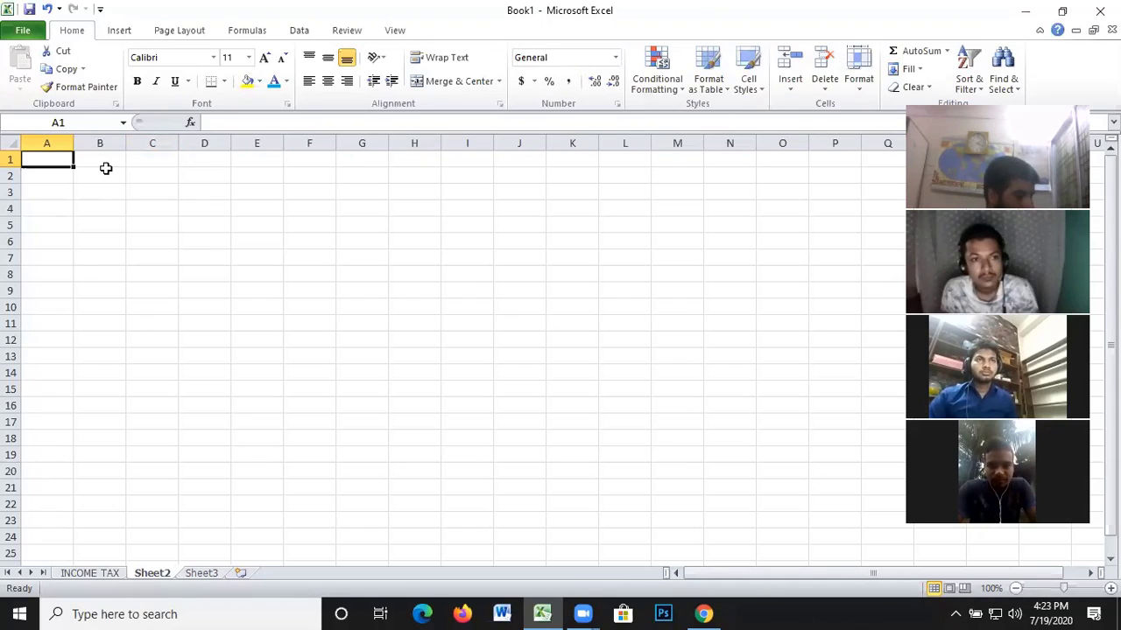
pyautogui.write('M')
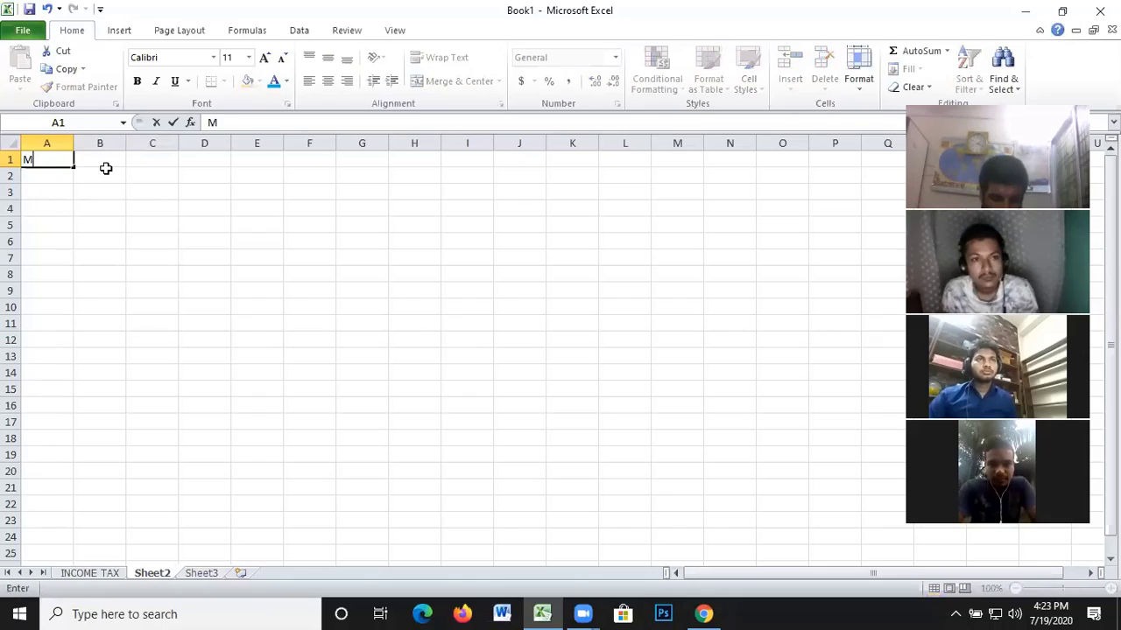
pyautogui.write('ETER NO')
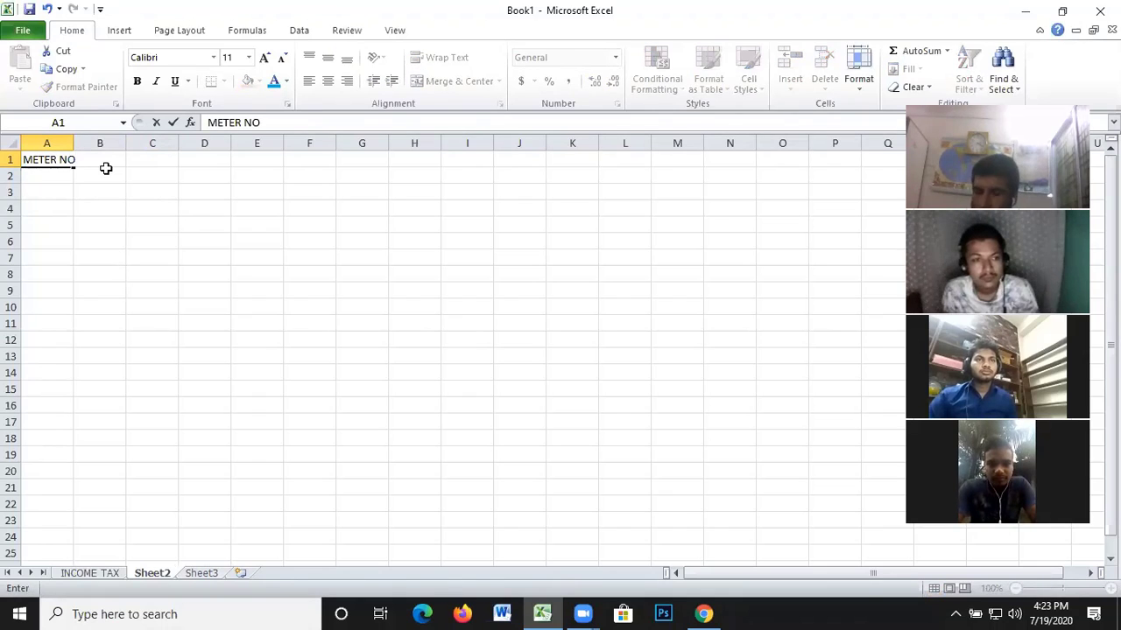
pyautogui.press('Return')
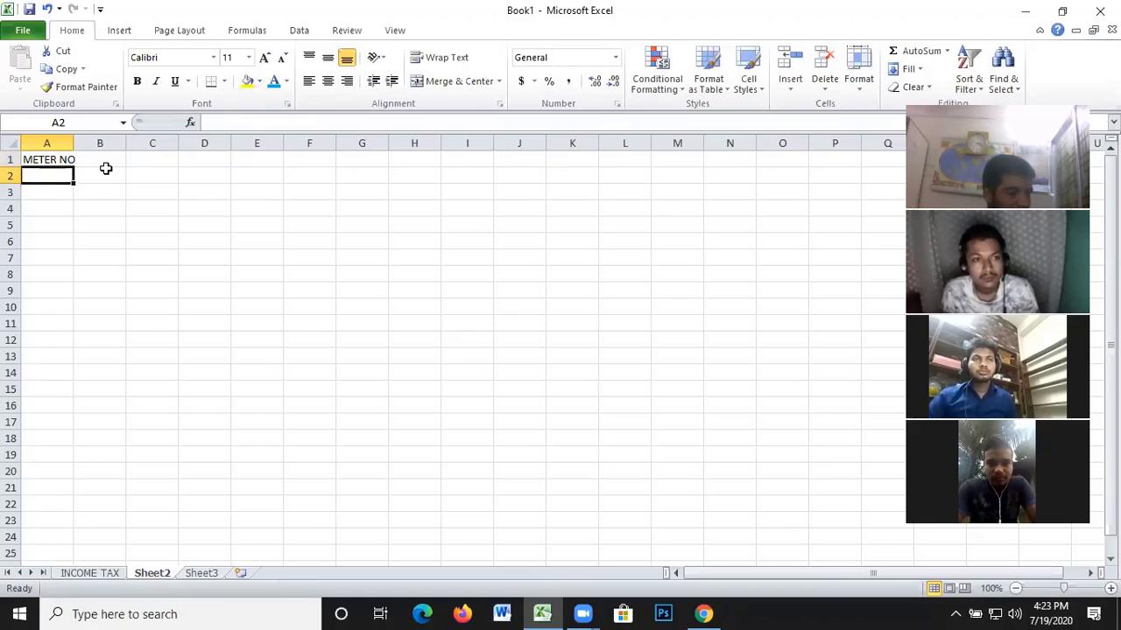
# Enter meter numbers 101 and 102 in A2:A3 and fill the series down to 116 in cell A17
pyautogui.write('101')
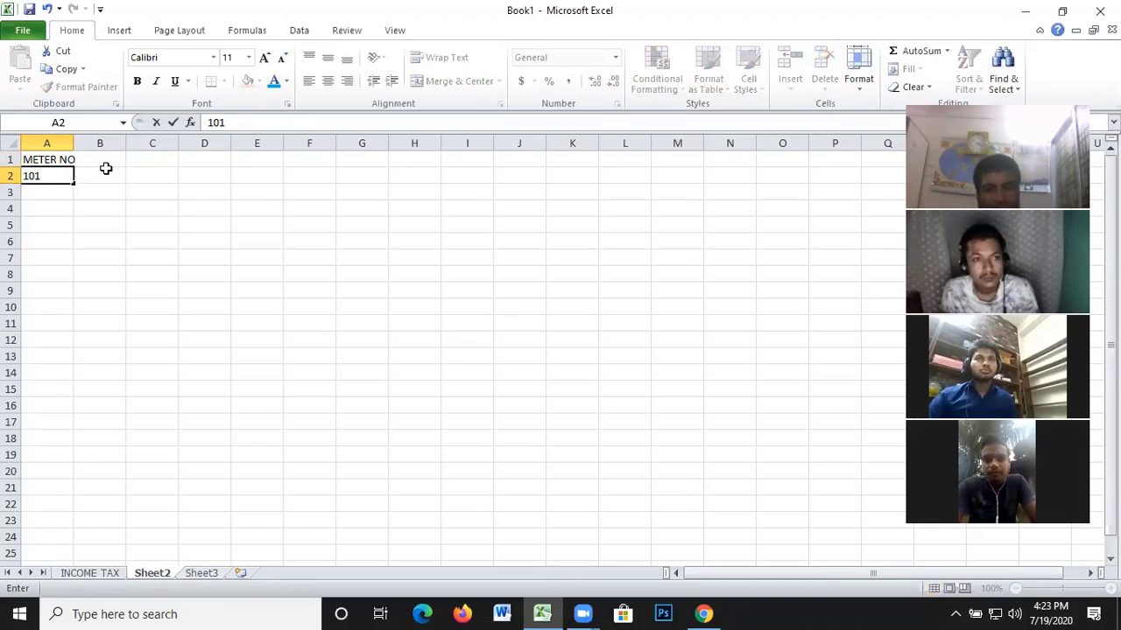
pyautogui.press('Return')
pyautogui.write('102')
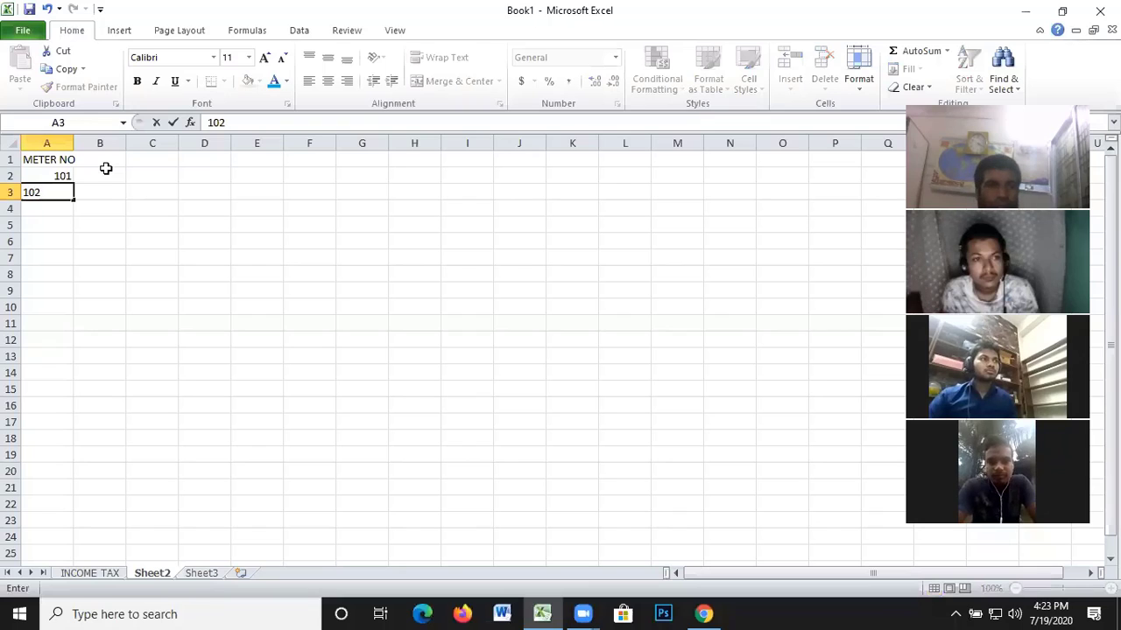
pyautogui.click(133, 221)
pyautogui.moveTo(60, 180); pyautogui.dragTo(74, 425)
pyautogui.click(183, 274)
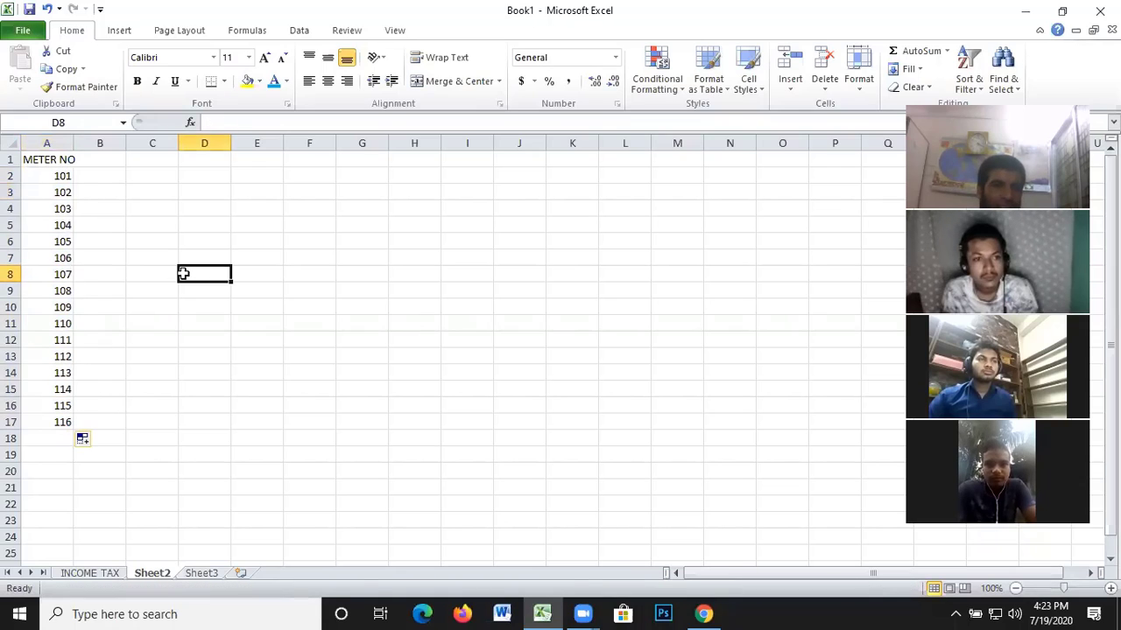
# Widen column A slightly to fit its heading and enter the heading PRESENT READING in cell B1
pyautogui.click(113, 163)
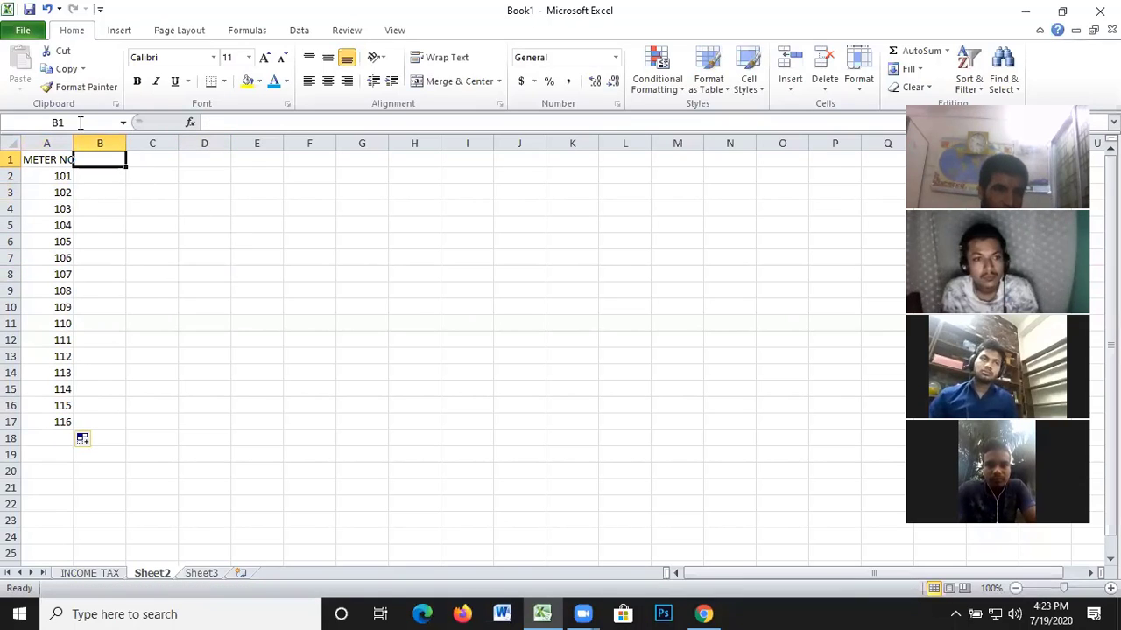
pyautogui.moveTo(73, 142); pyautogui.dragTo(81, 141)
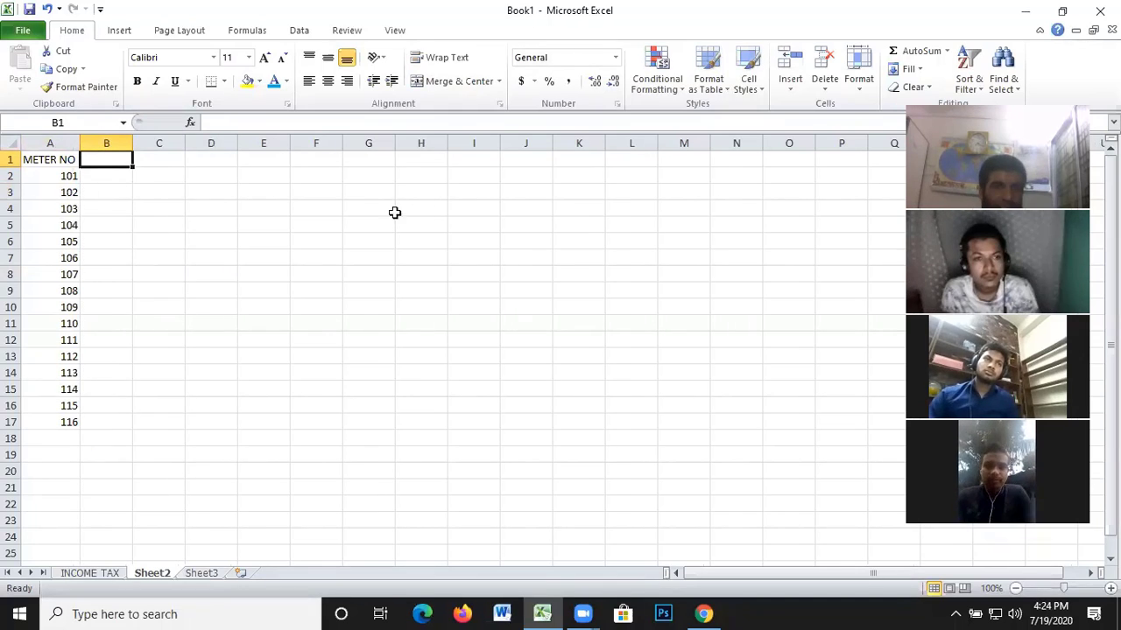
pyautogui.write('P')
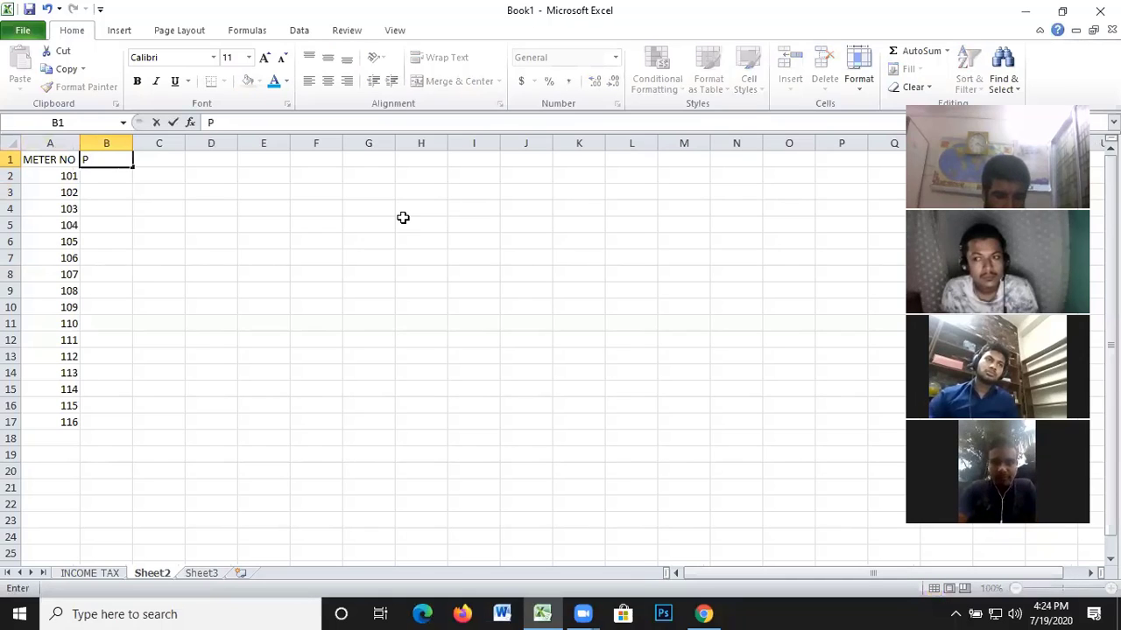
pyautogui.write('RESEN')
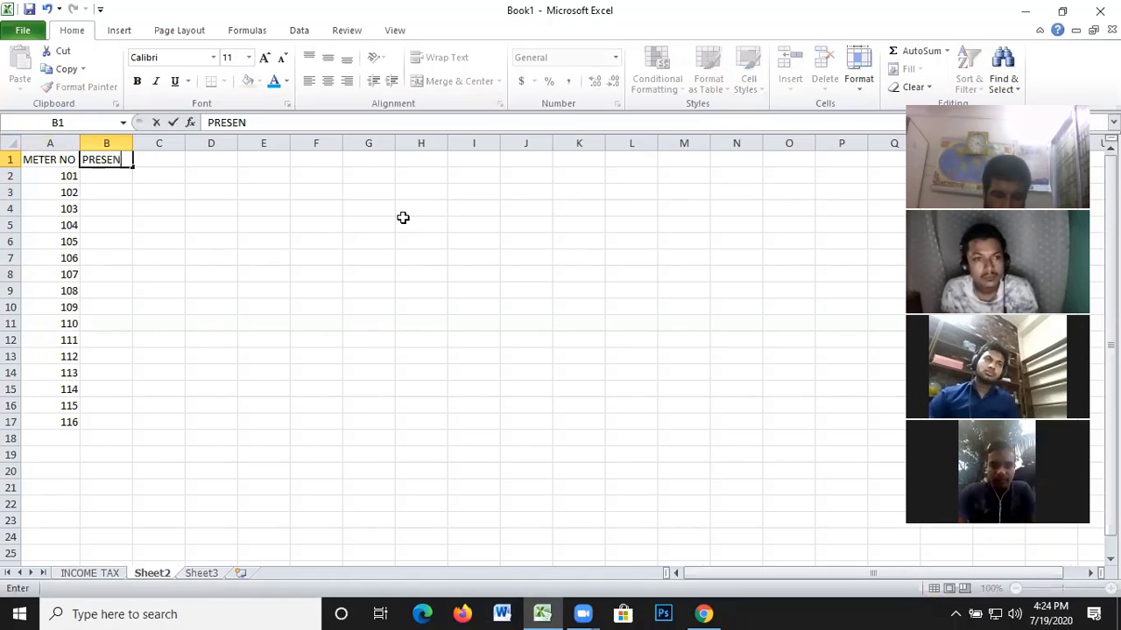
pyautogui.write('T RE')
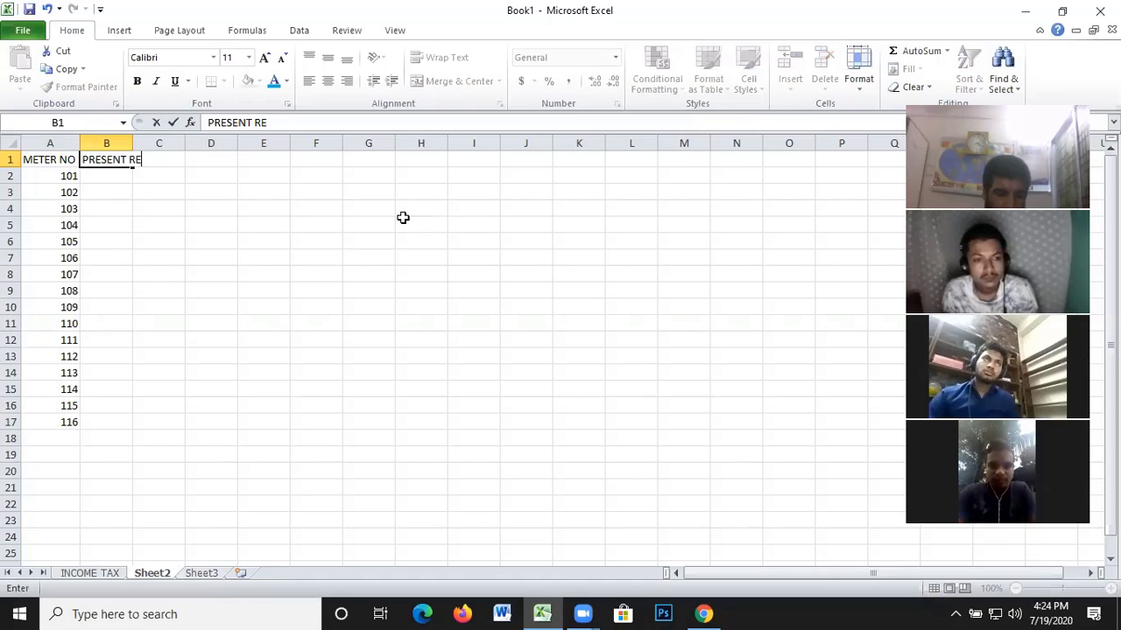
pyautogui.write('ADING')
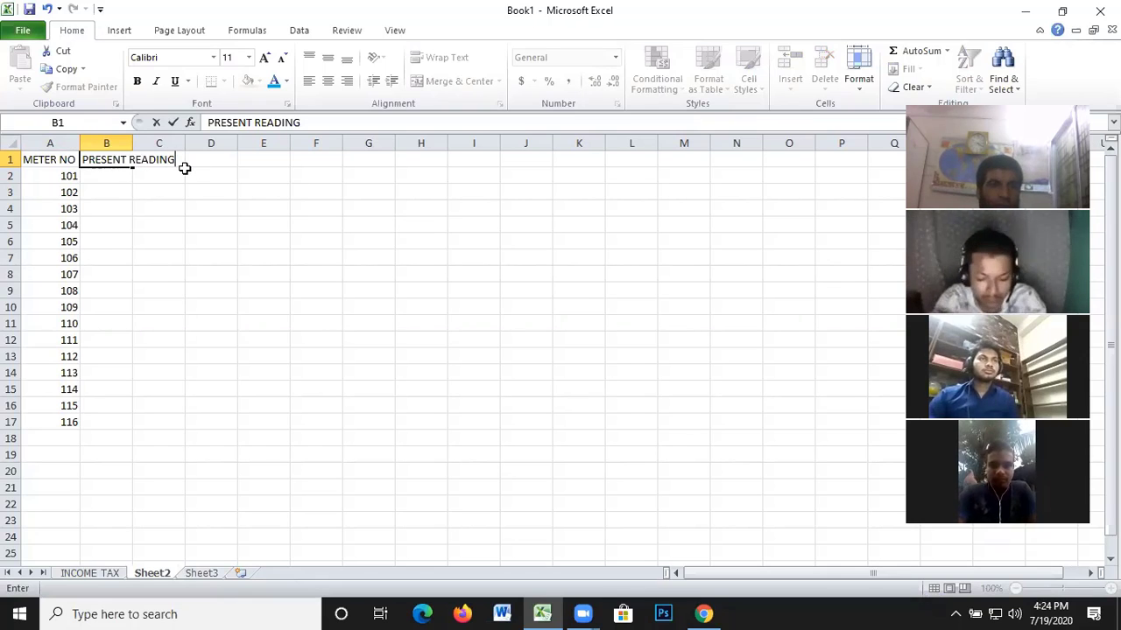
pyautogui.click(145, 175)
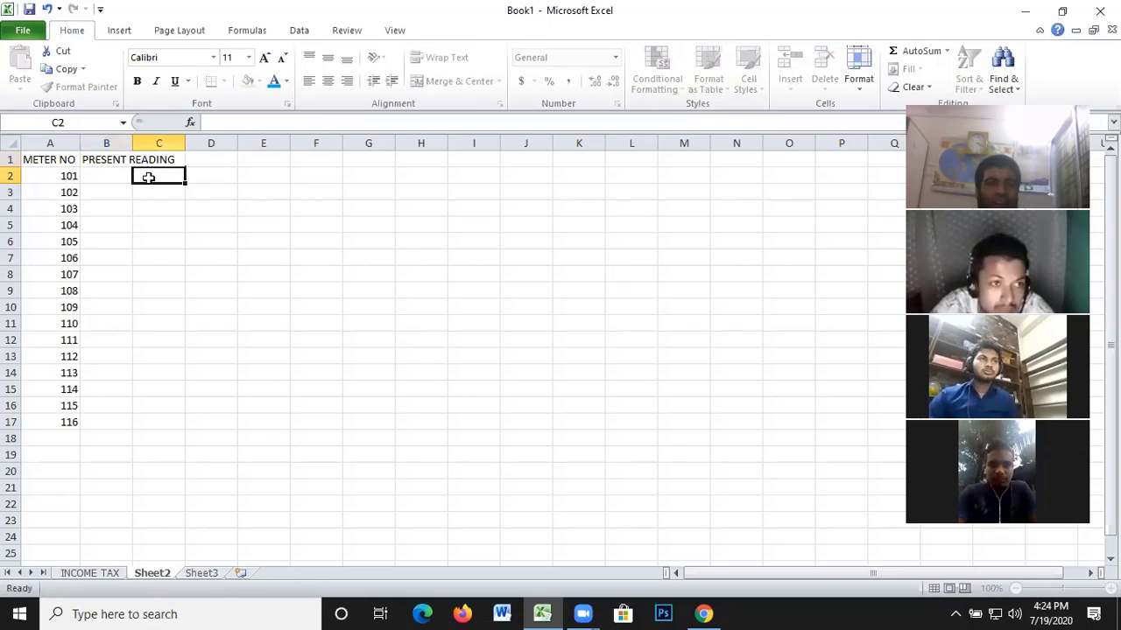
# Wrap the text of the PRESENT READING heading in cell B1
pyautogui.click(105, 176)
pyautogui.click(125, 158)
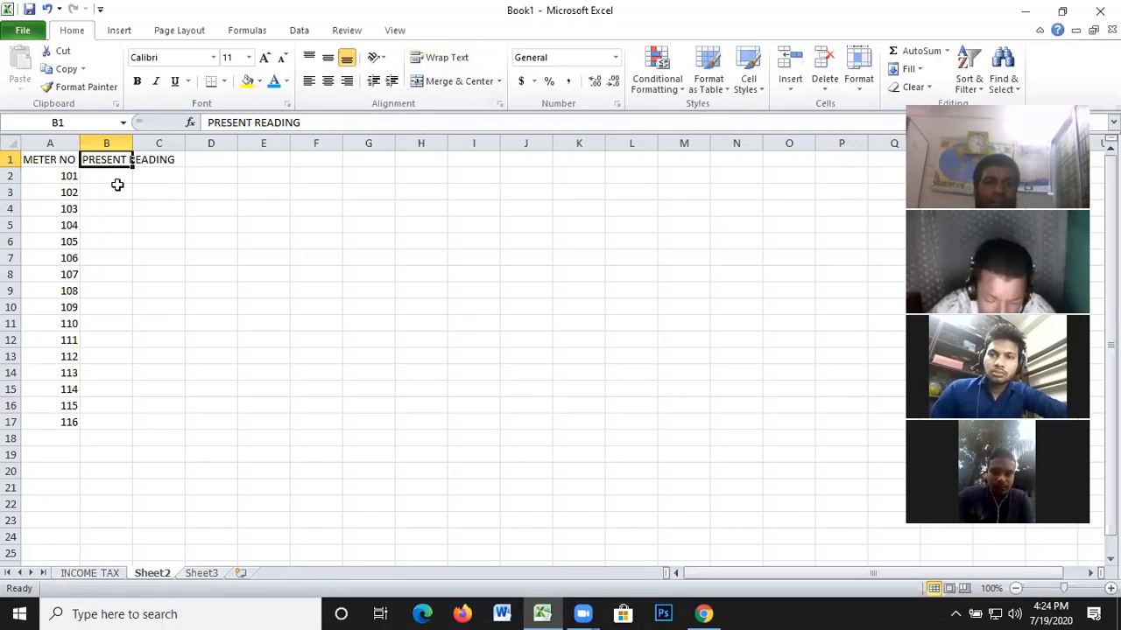
pyautogui.click(451, 57)
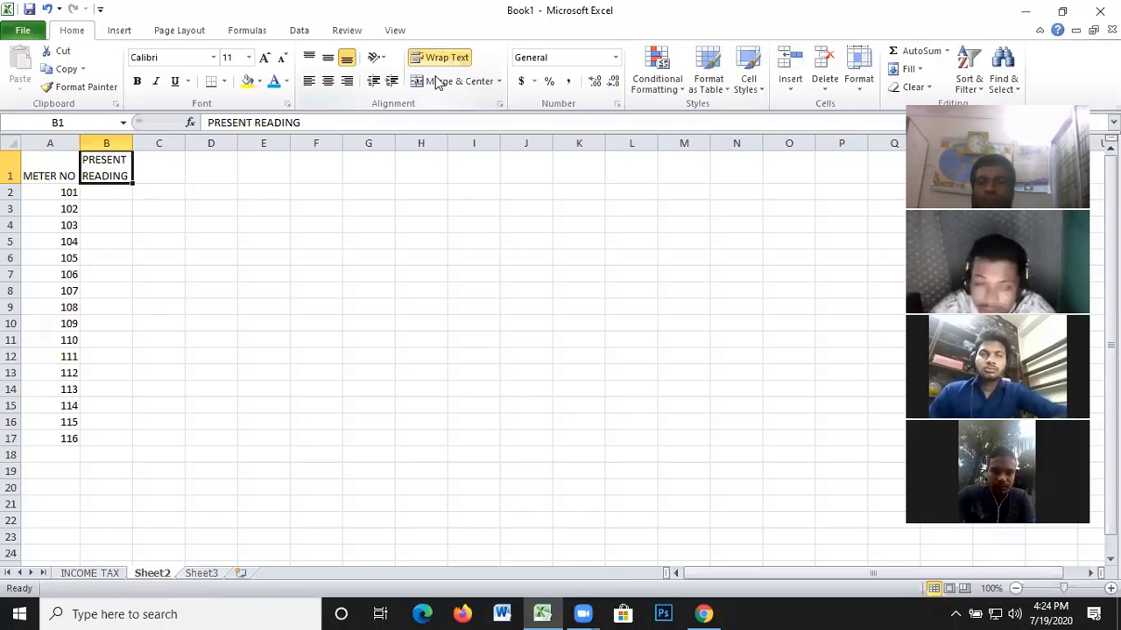
# Enter the present readings 1120, 7150, 2000 and 8444 for meters 101 to 104 in cells B2:B5
pyautogui.click(98, 193)
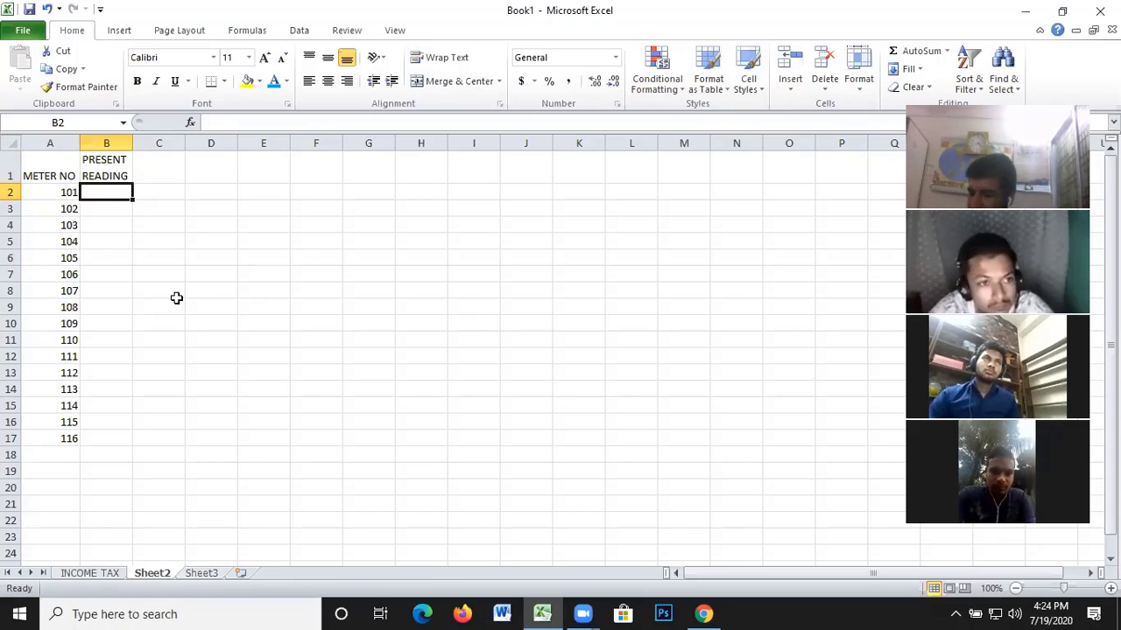
pyautogui.write('1128')
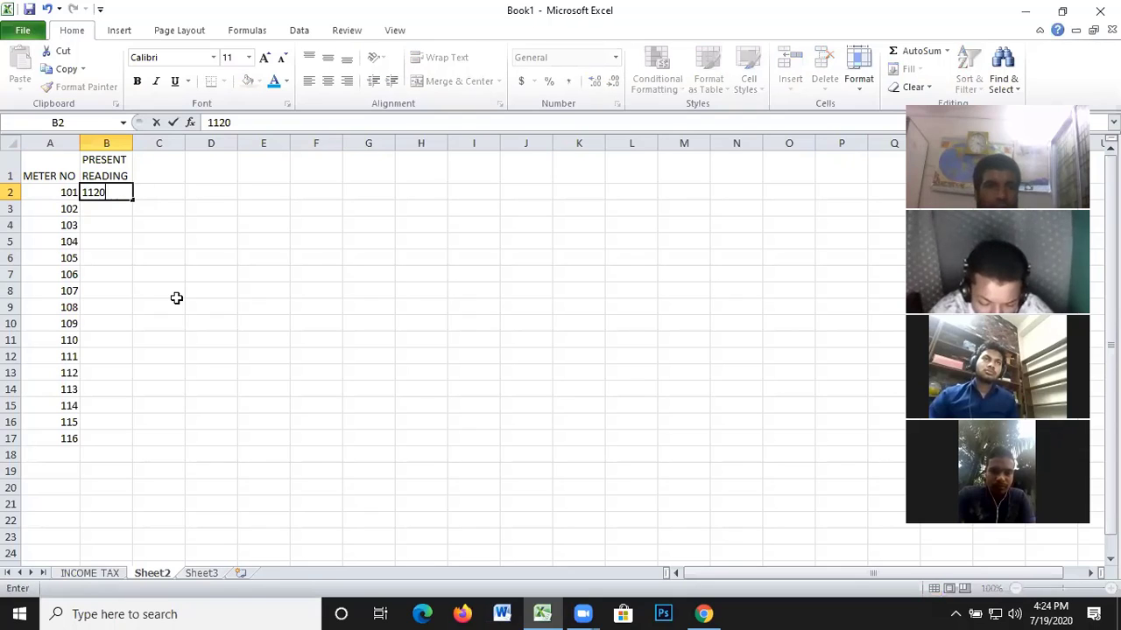
pyautogui.press('BackSpace')
pyautogui.write('0')
pyautogui.press('Return')
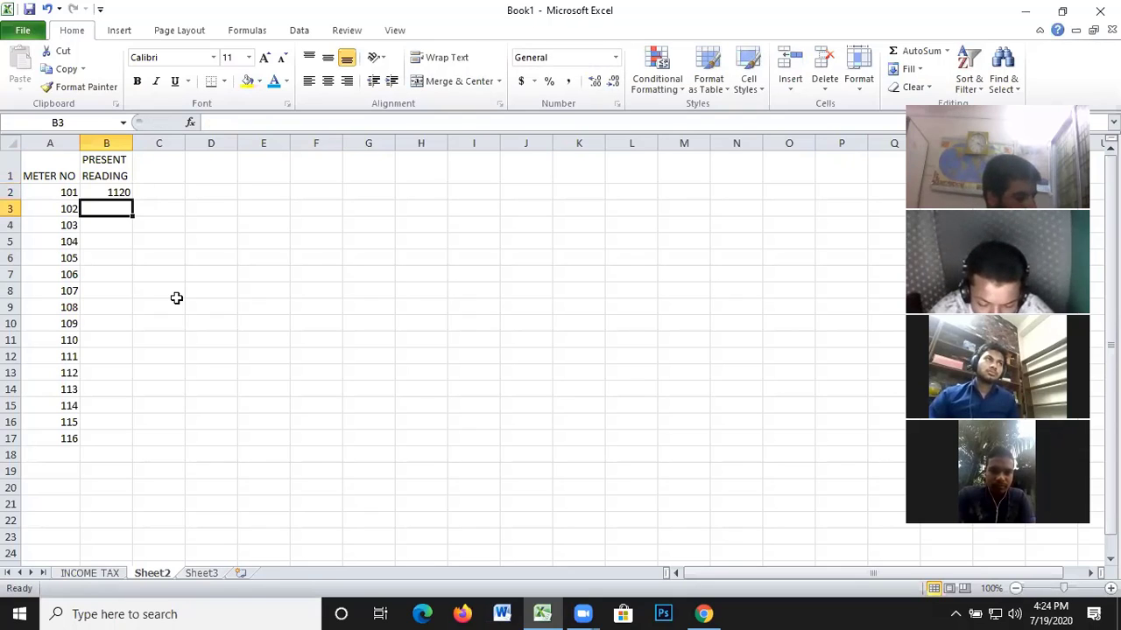
pyautogui.write('7')
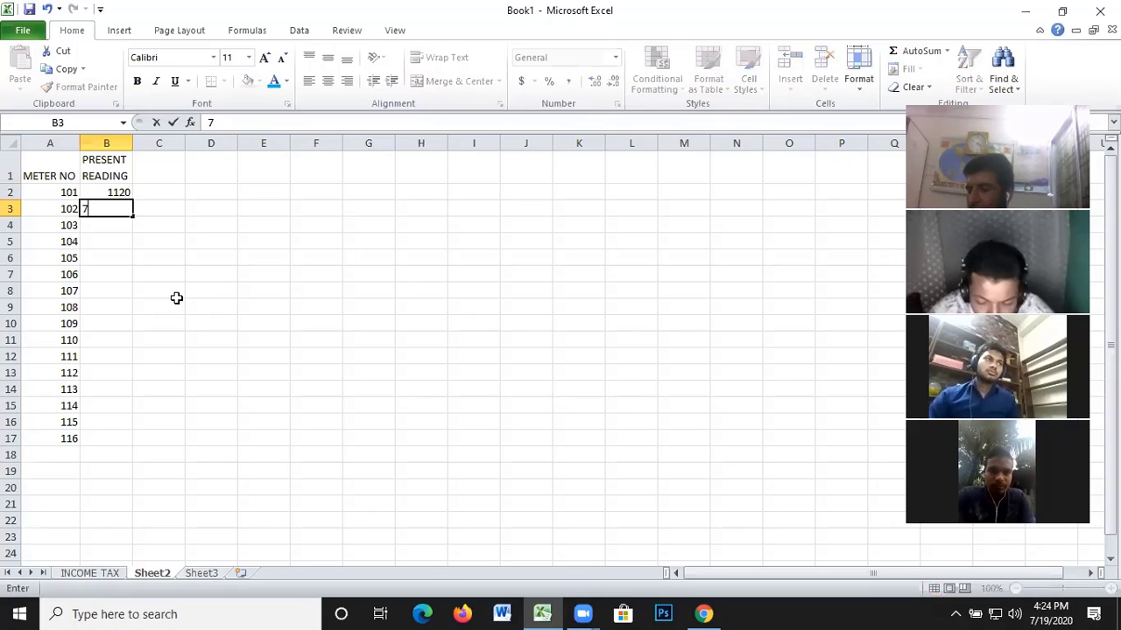
pyautogui.write('150')
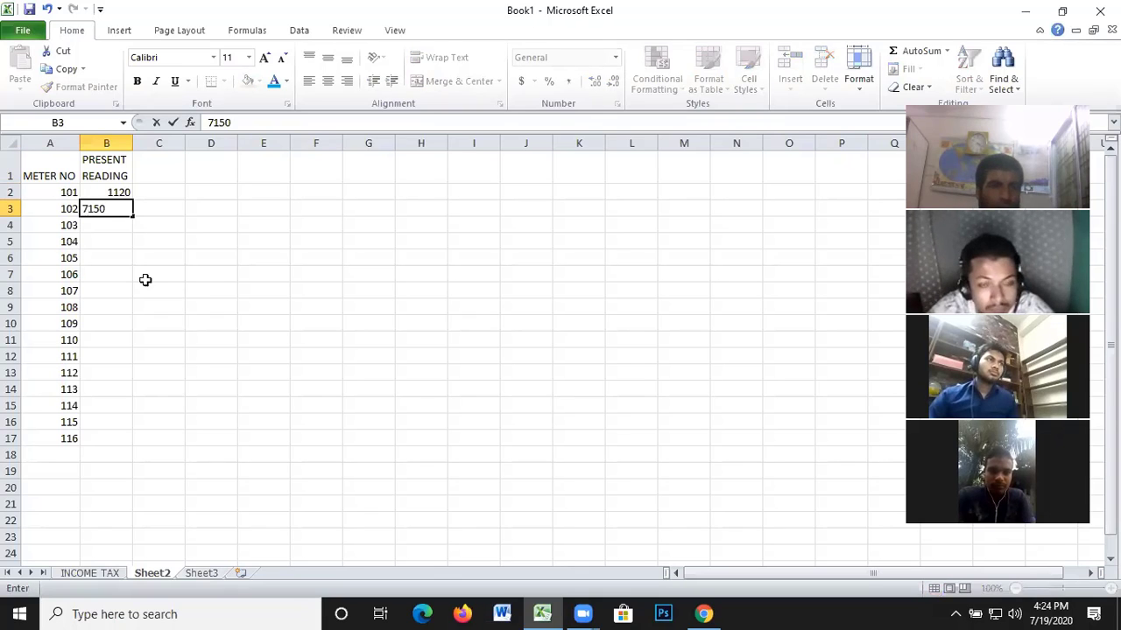
pyautogui.click(110, 231)
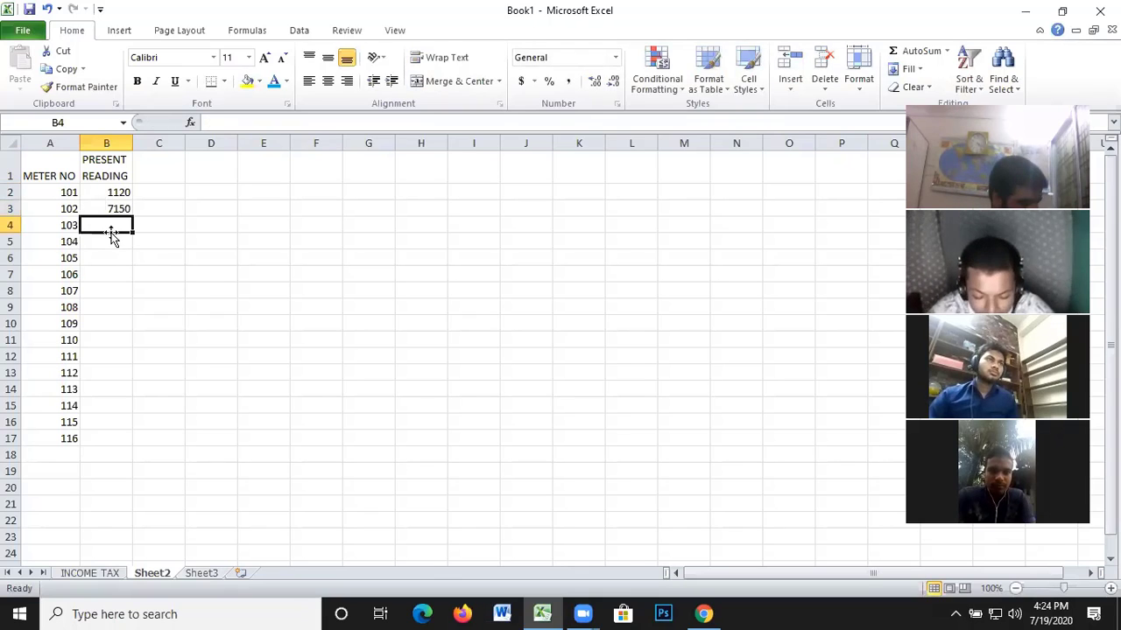
pyautogui.write('2000')
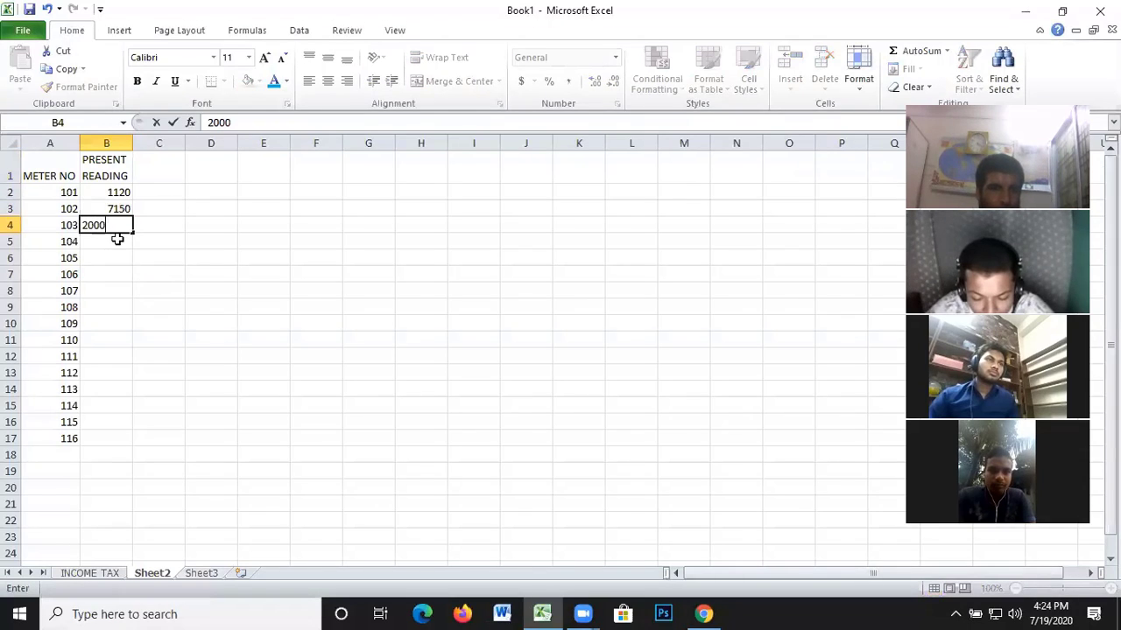
pyautogui.click(117, 239)
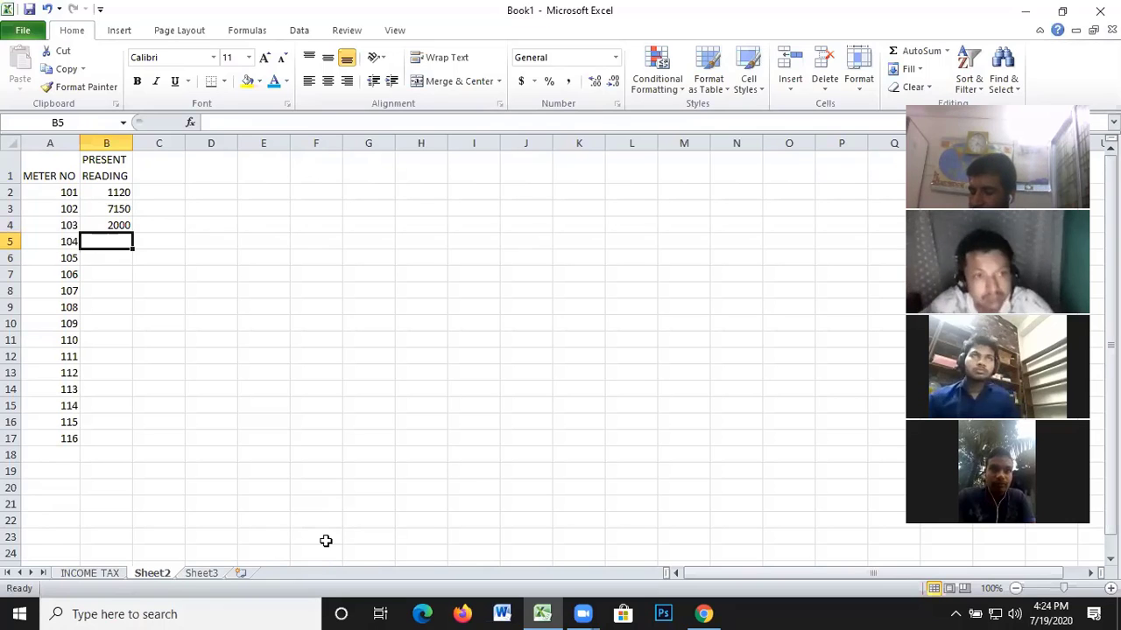
pyautogui.write('8444')
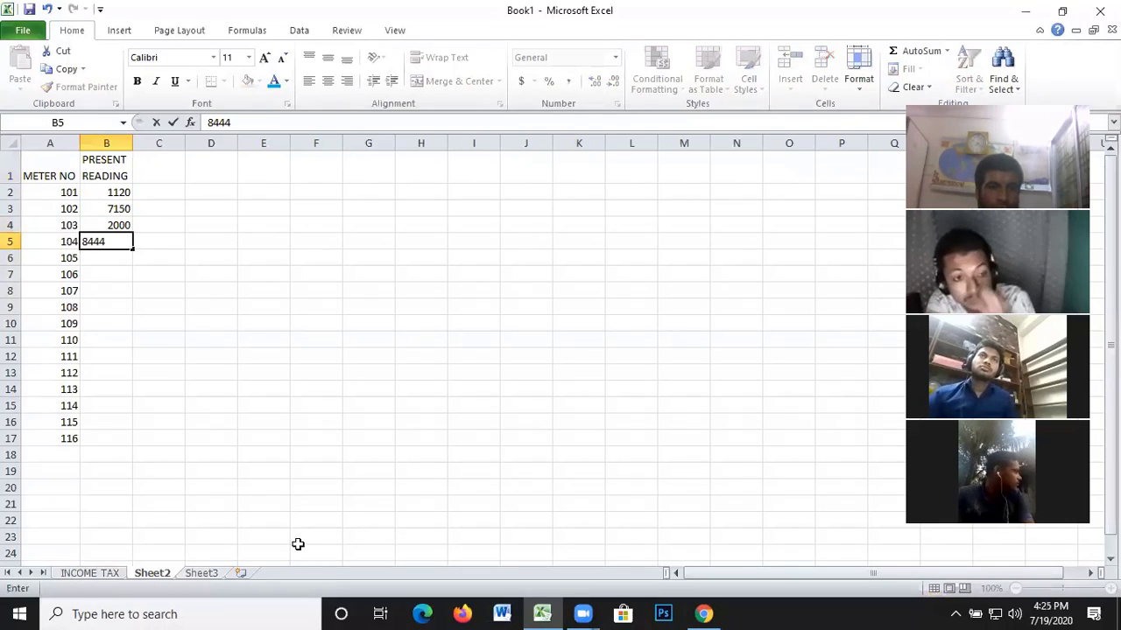
pyautogui.click(94, 255)
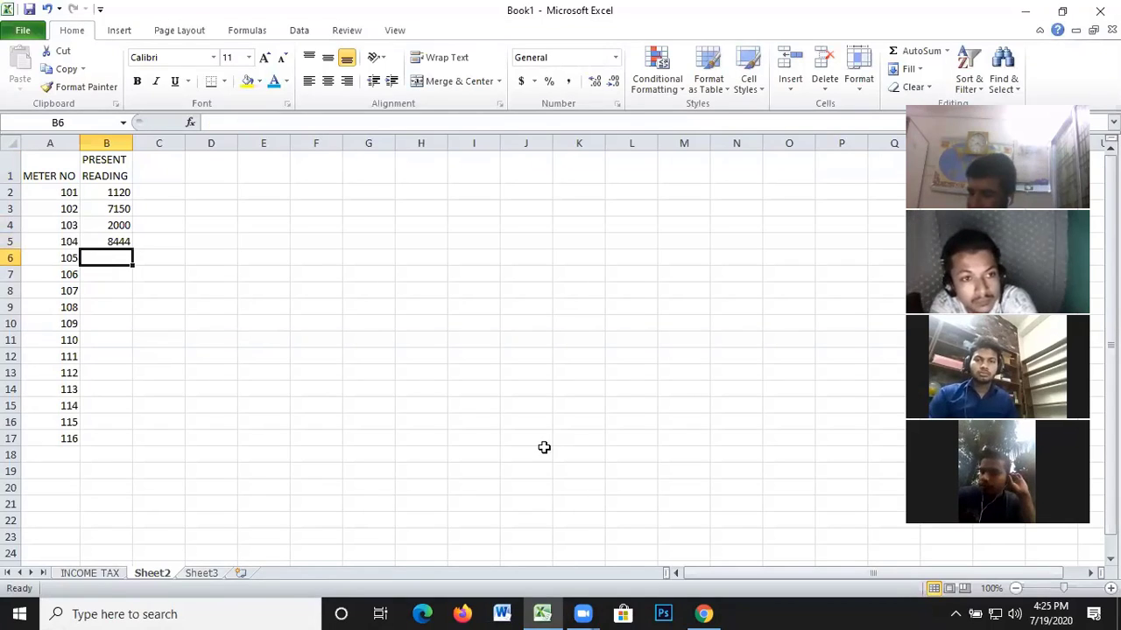
# Enter the present readings 1026, 4185, 5274 and 4521 for meters 105 to 108 in cells B6:B9
pyautogui.write('1026')
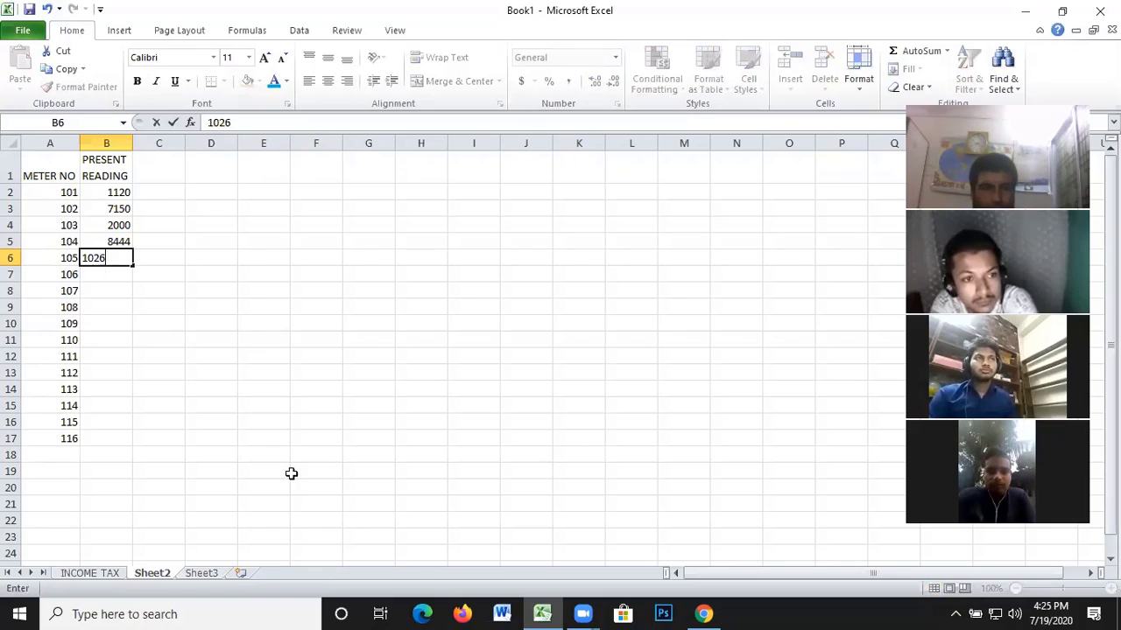
pyautogui.click(118, 275)
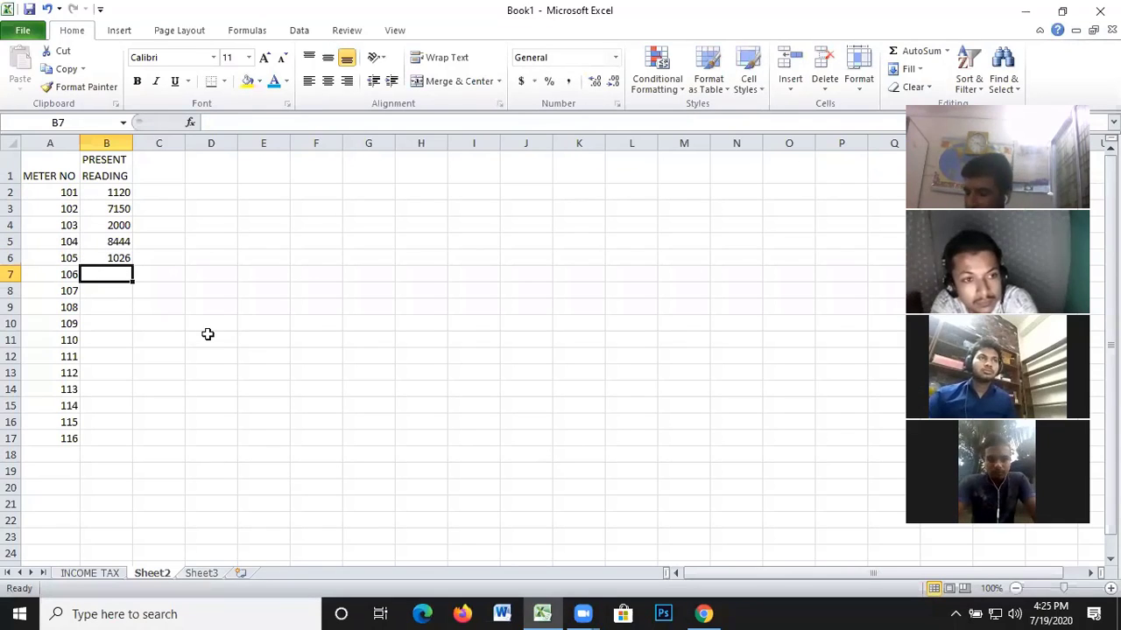
pyautogui.write('4185')
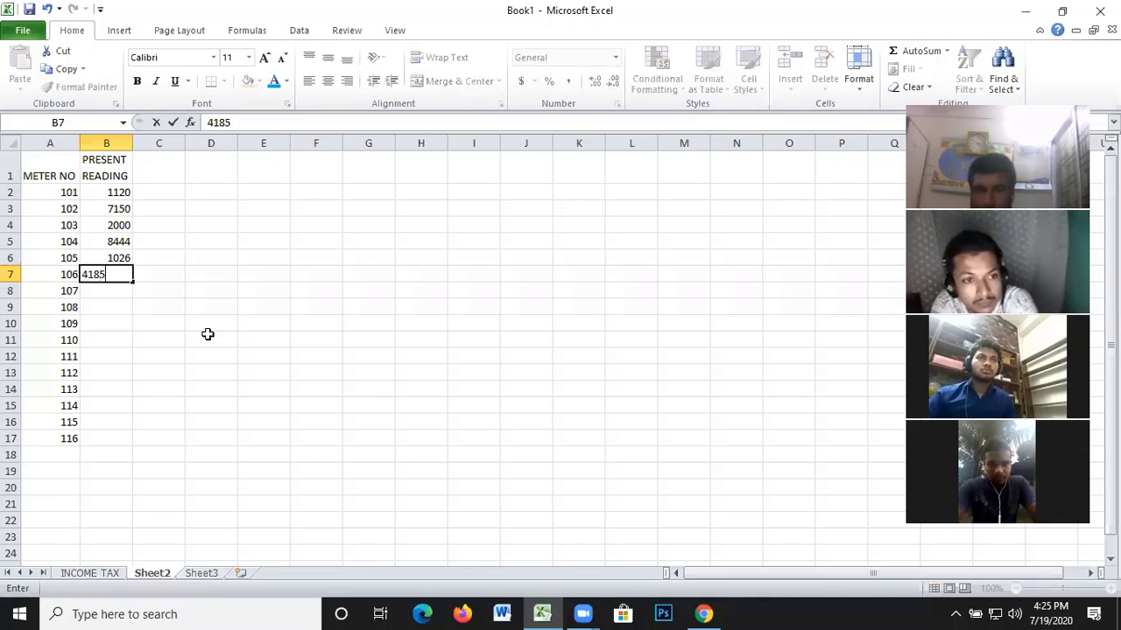
pyautogui.click(112, 292)
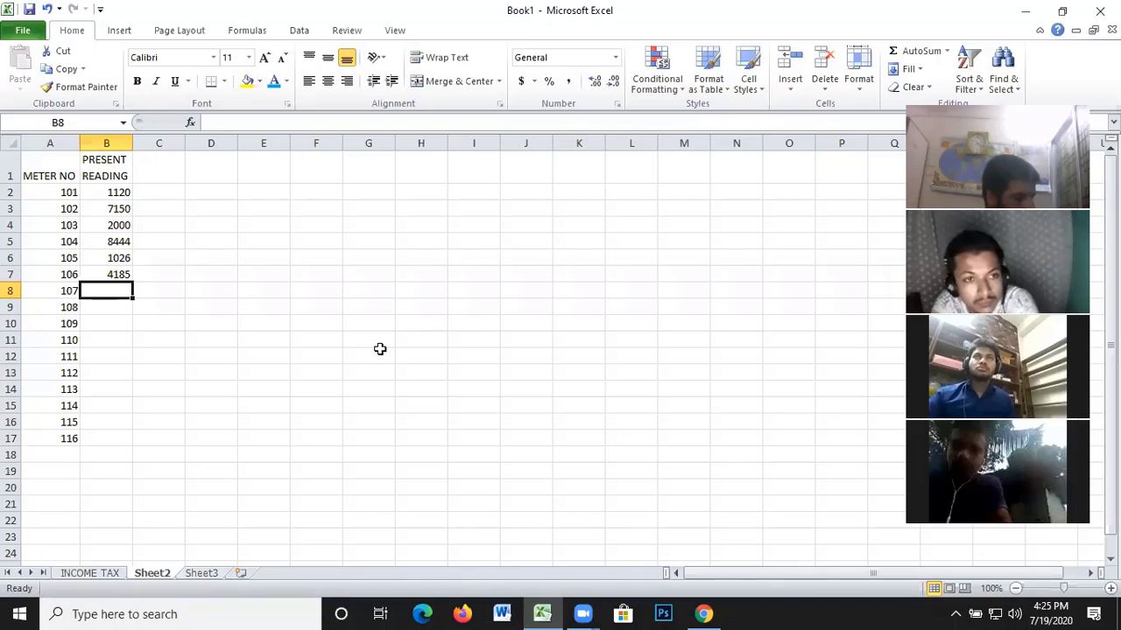
pyautogui.write('5')
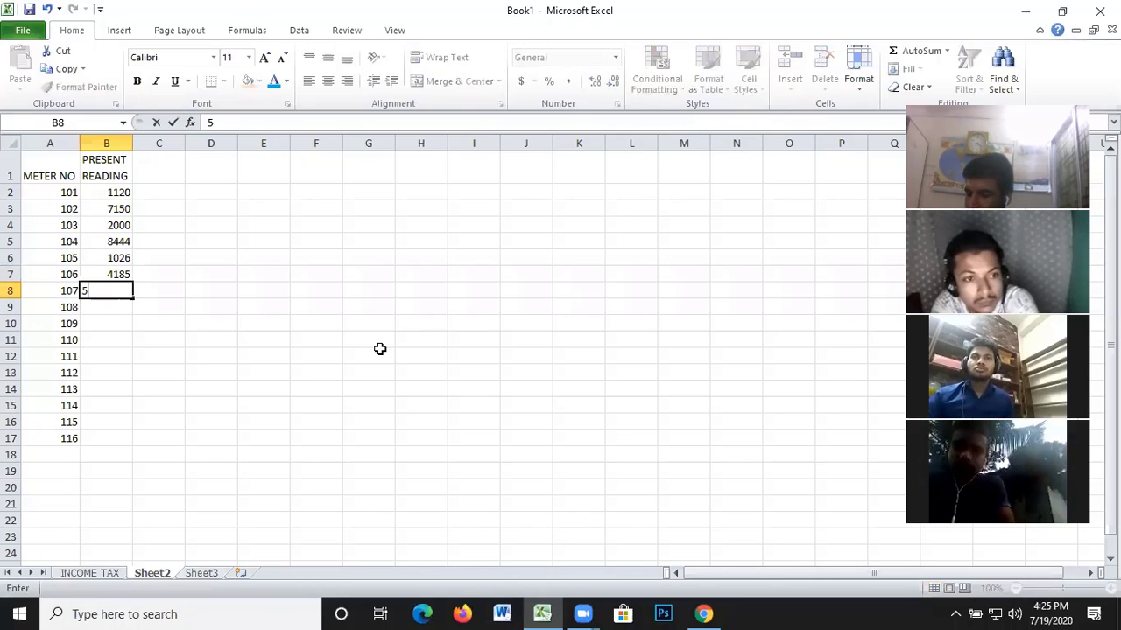
pyautogui.write('274')
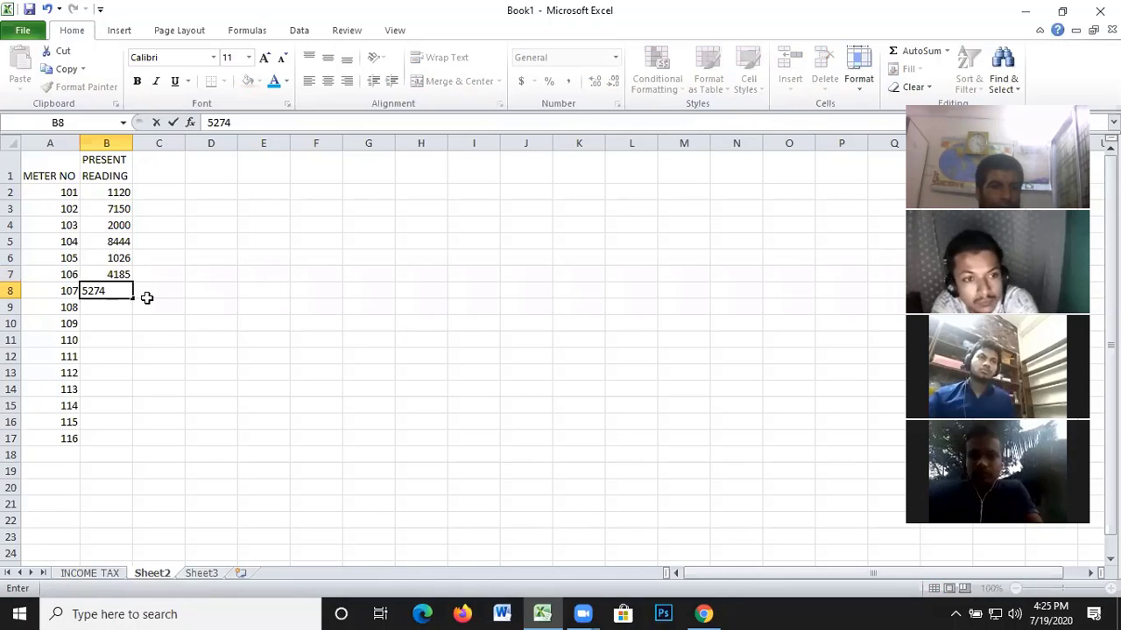
pyautogui.click(112, 306)
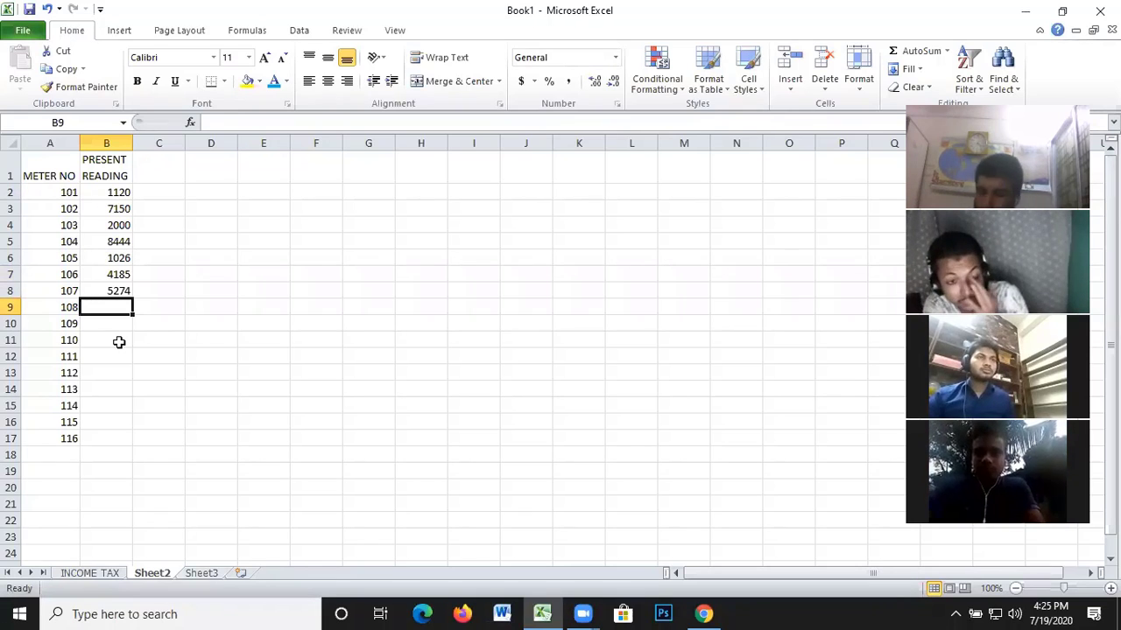
pyautogui.write('4521')
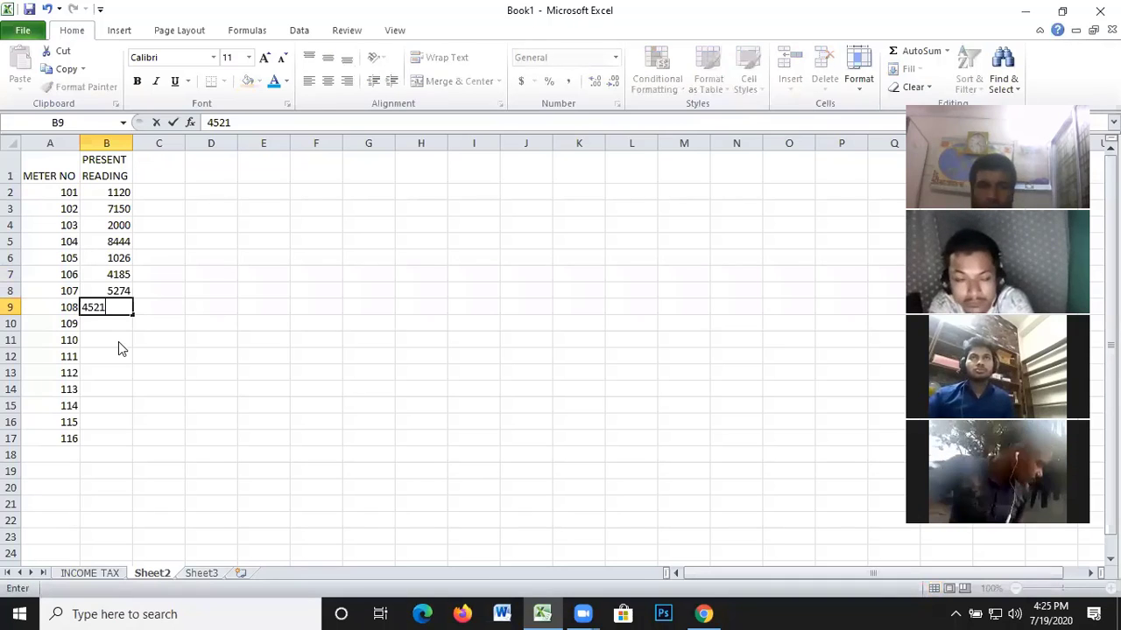
pyautogui.click(107, 325)
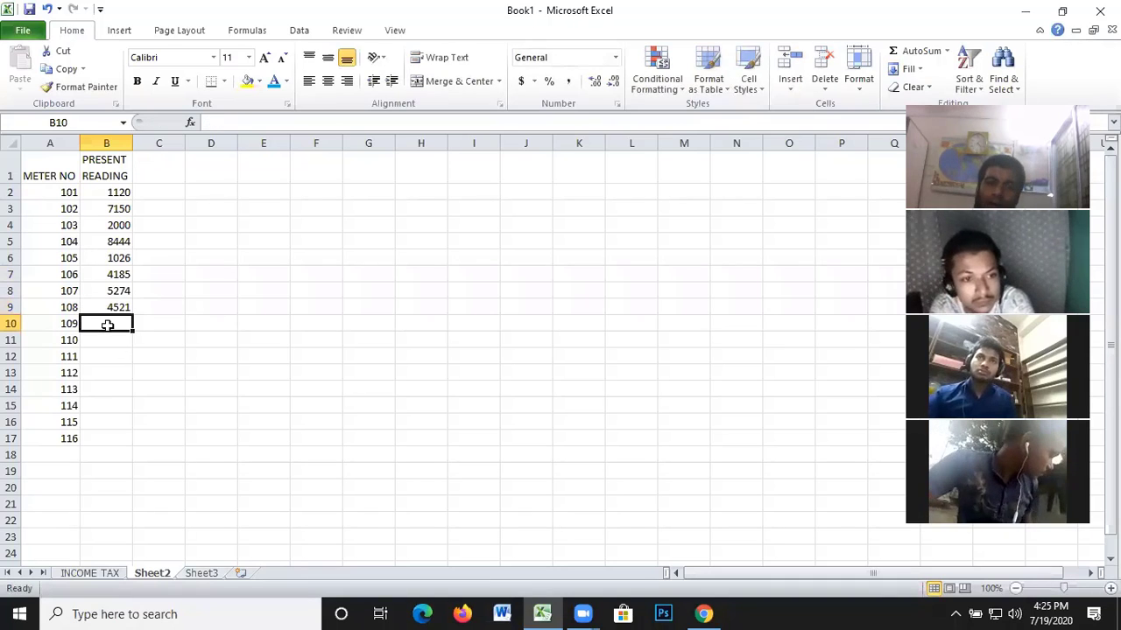
# Enter the column heading PREVIOUS READING in cell C1
pyautogui.click(158, 159)
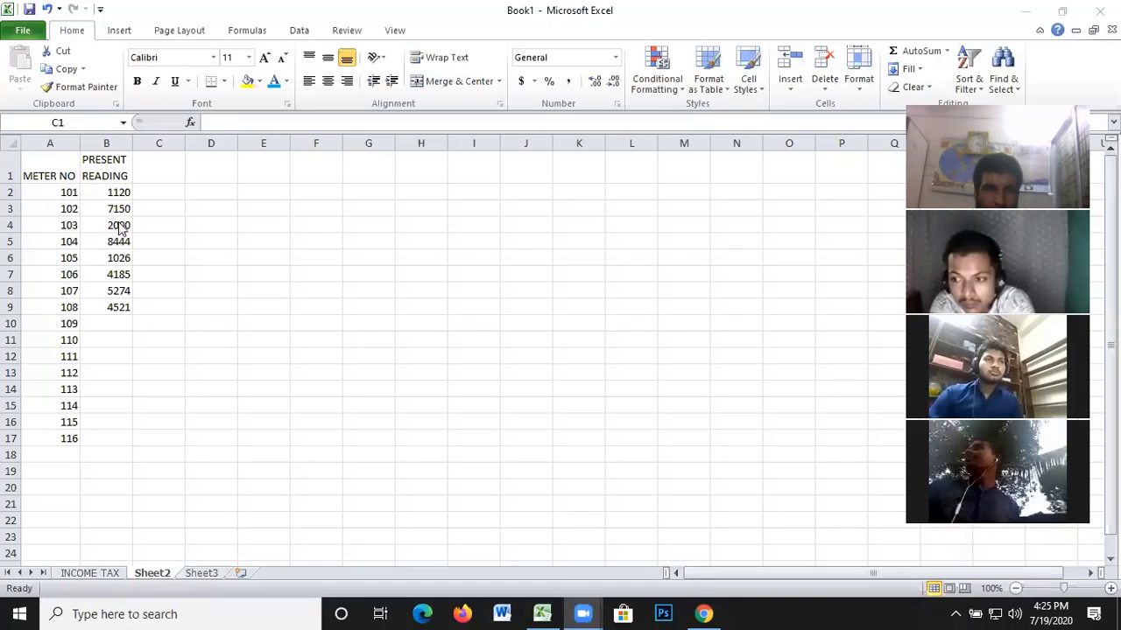
pyautogui.click(163, 168)
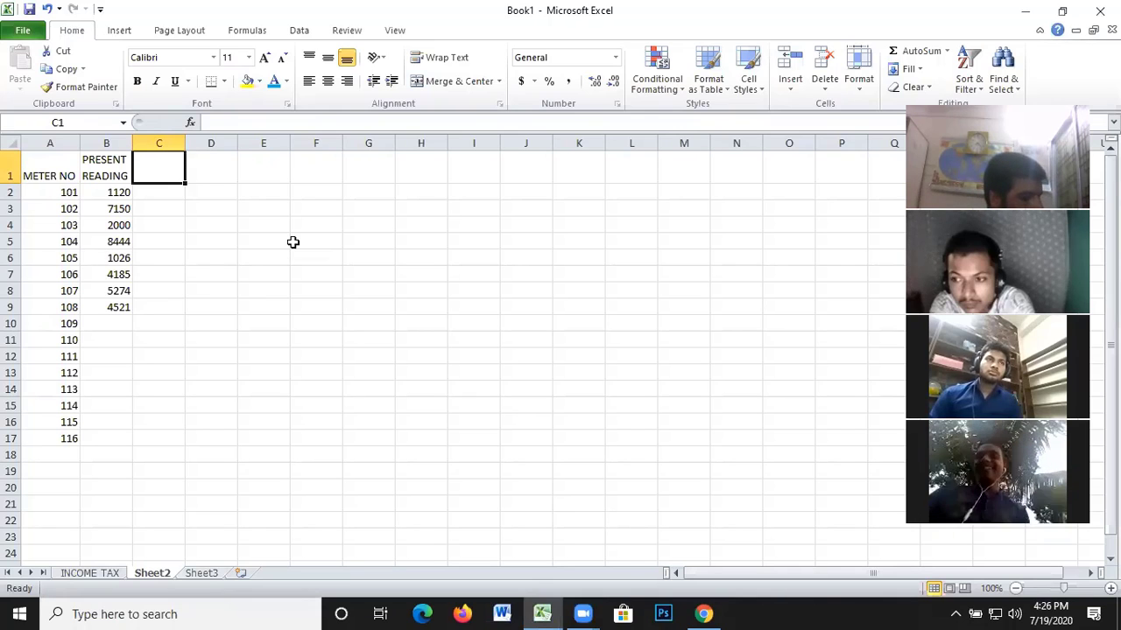
pyautogui.write('PRE')
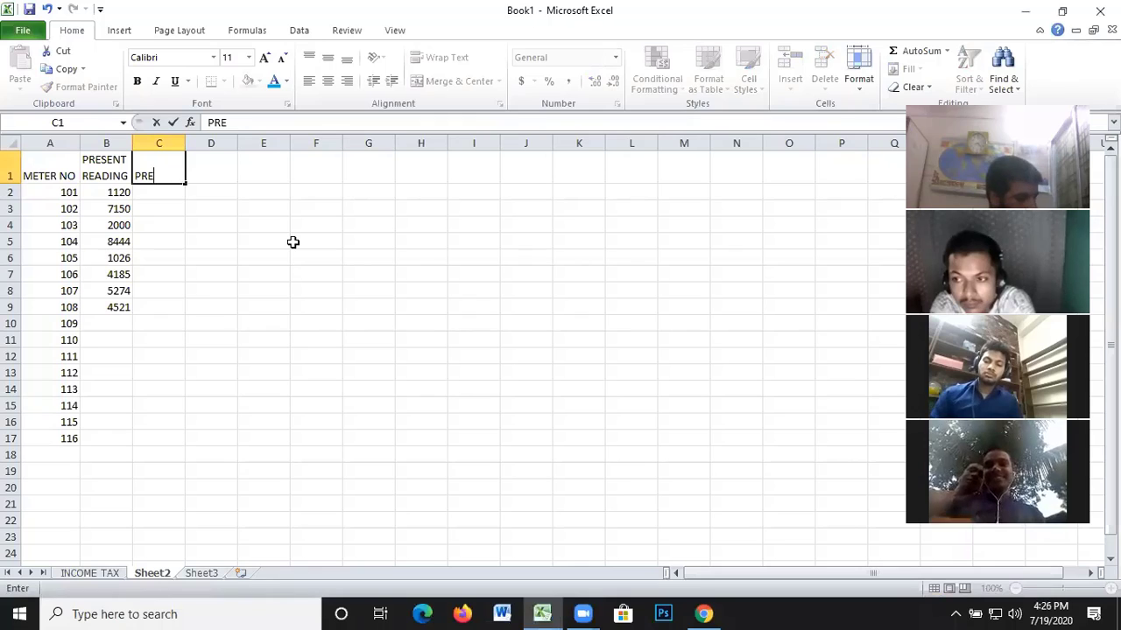
pyautogui.write('VIO')
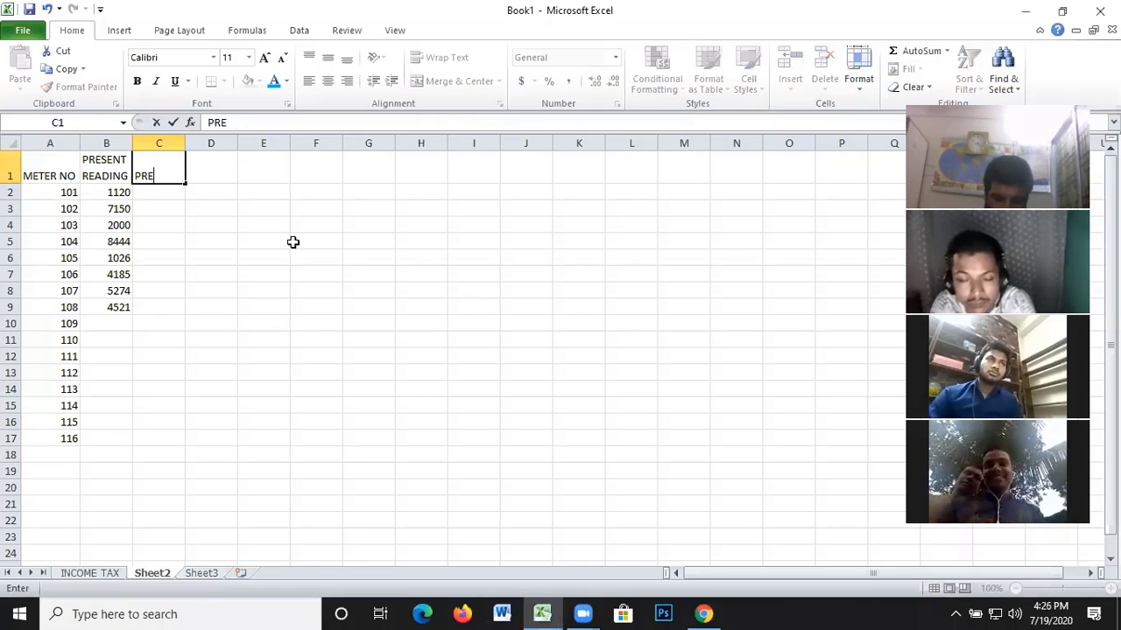
pyautogui.write('U')
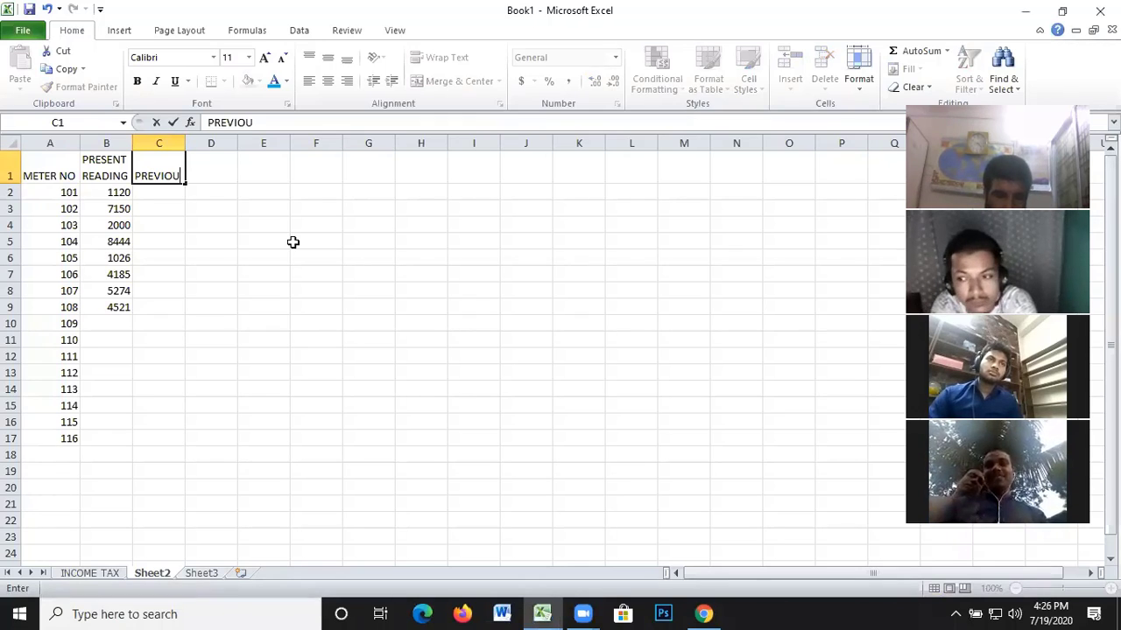
pyautogui.write('S REA')
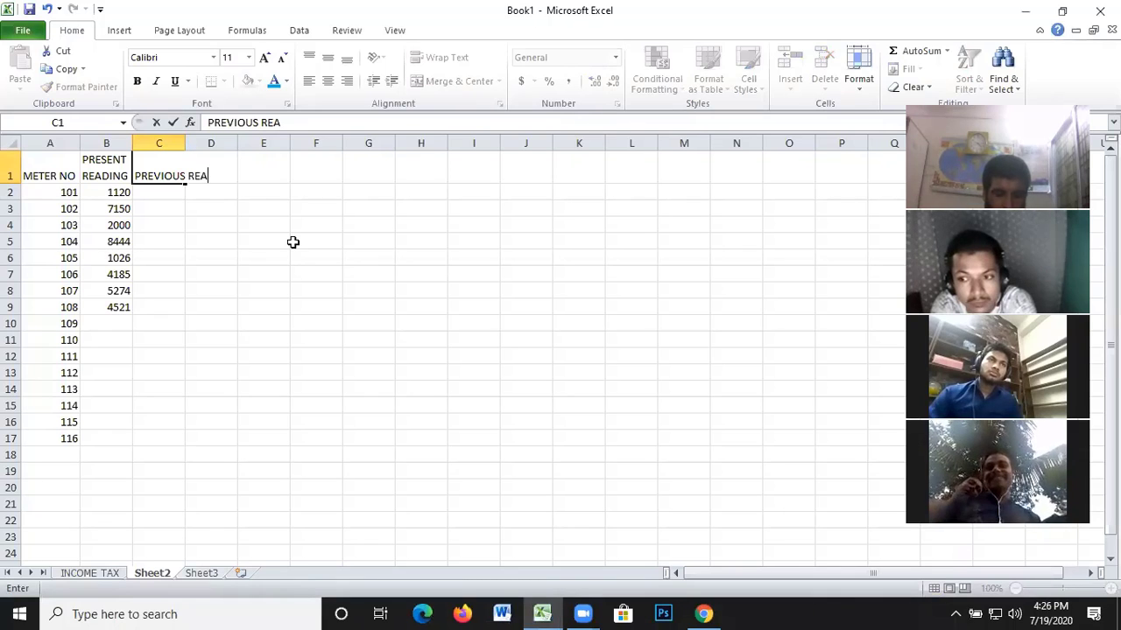
pyautogui.write('DING')
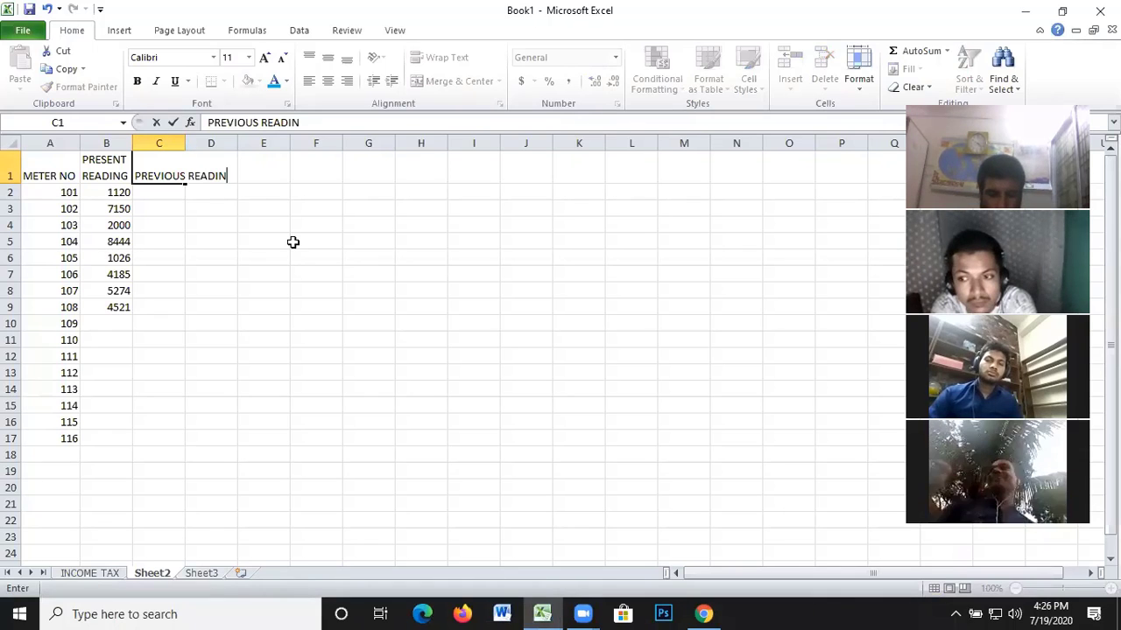
pyautogui.click(146, 188)
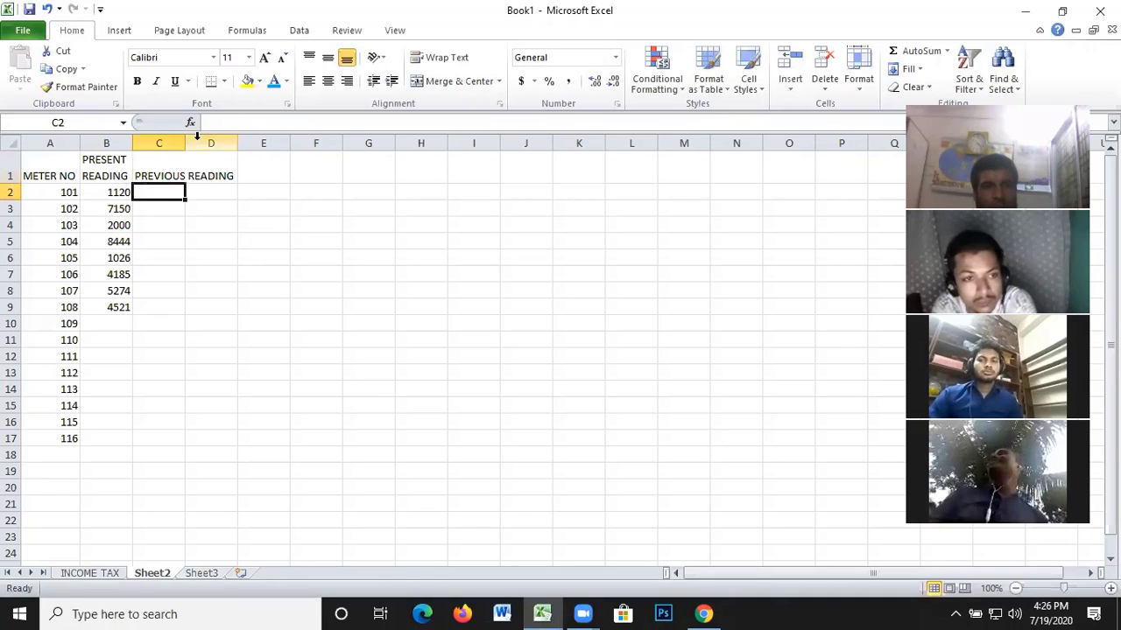
# Wrap the text of the heading in C1 and widen column C slightly so the word PREVIOUS fits on one line
pyautogui.click(161, 175)
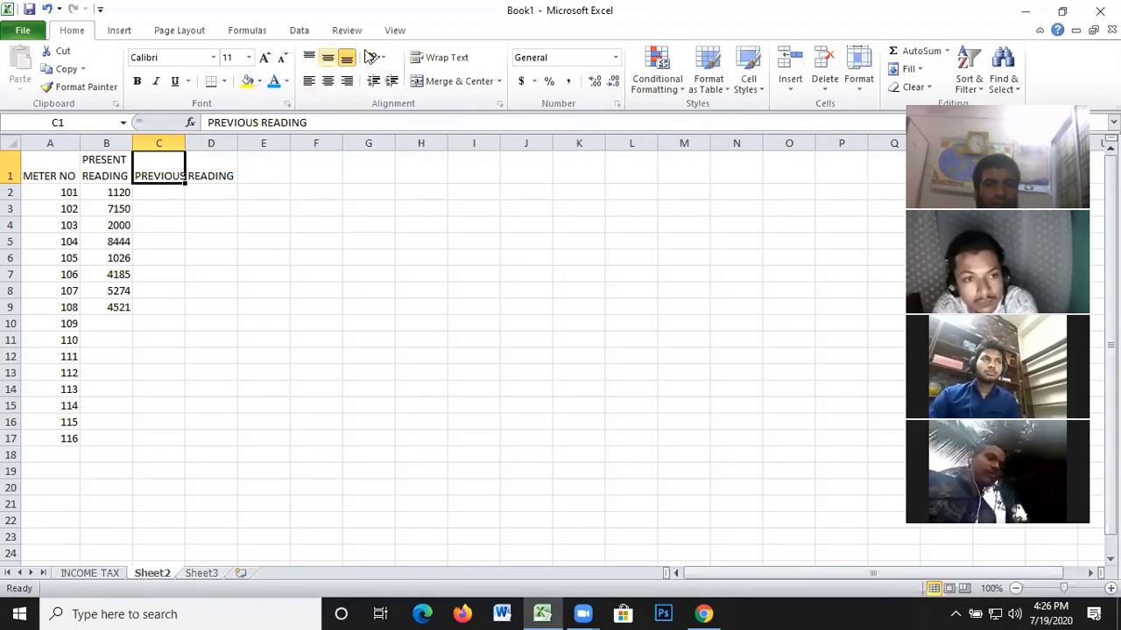
pyautogui.click(443, 58)
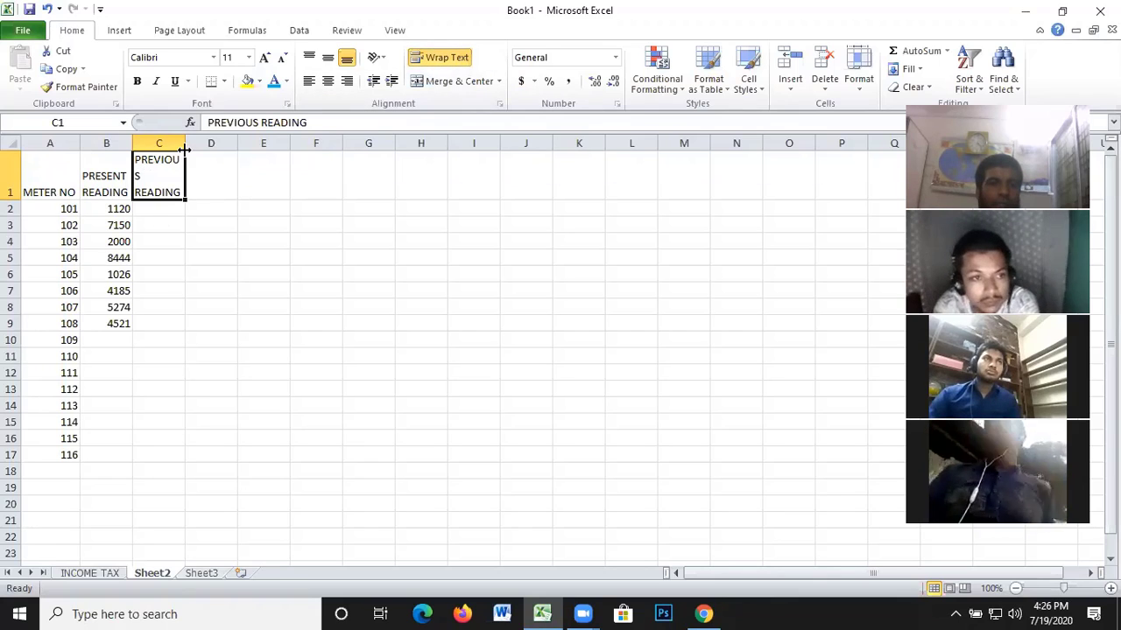
pyautogui.moveTo(185, 150); pyautogui.dragTo(190, 150)
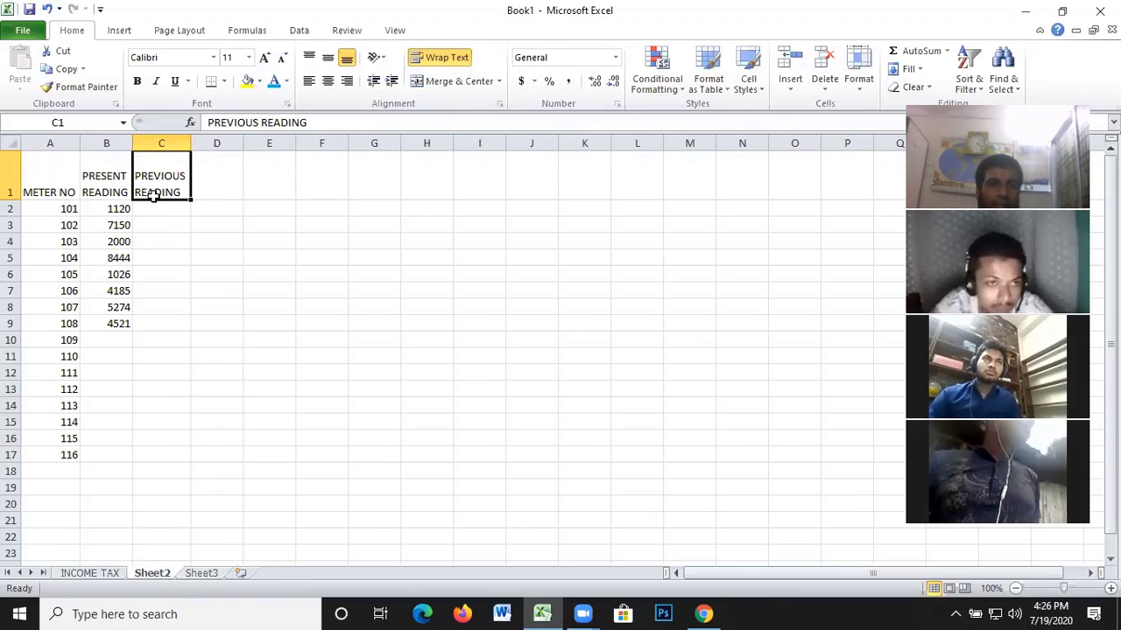
# Enter the previous readings 1000 and 6996 for meters 101 and 102 in cells C2:C3
pyautogui.click(151, 208)
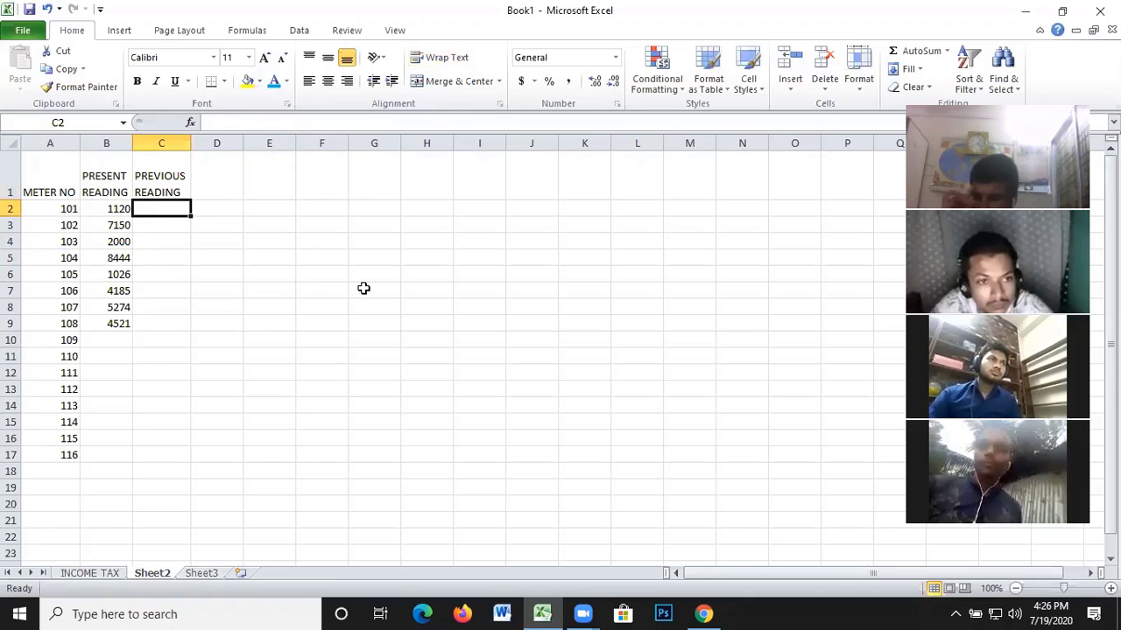
pyautogui.write('1000')
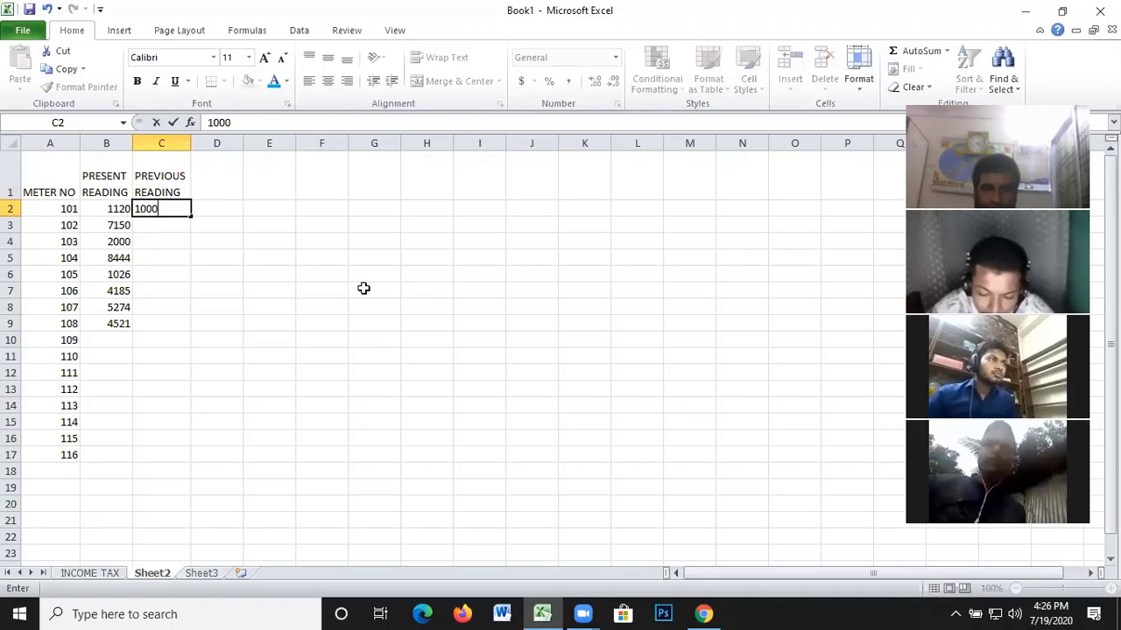
pyautogui.press('Return')
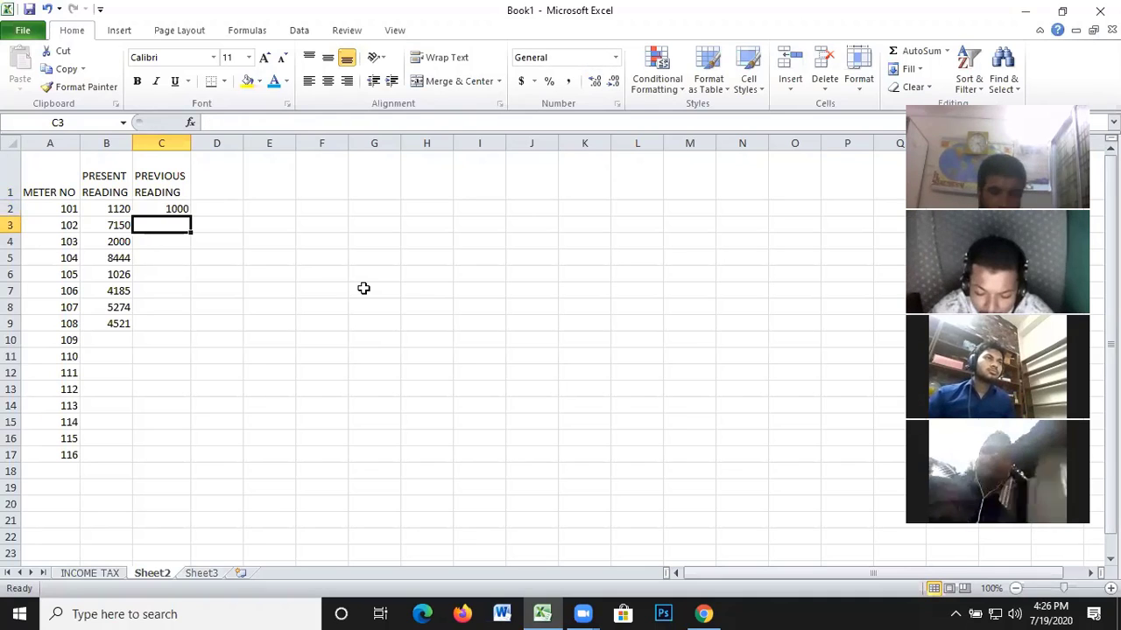
pyautogui.write('6996')
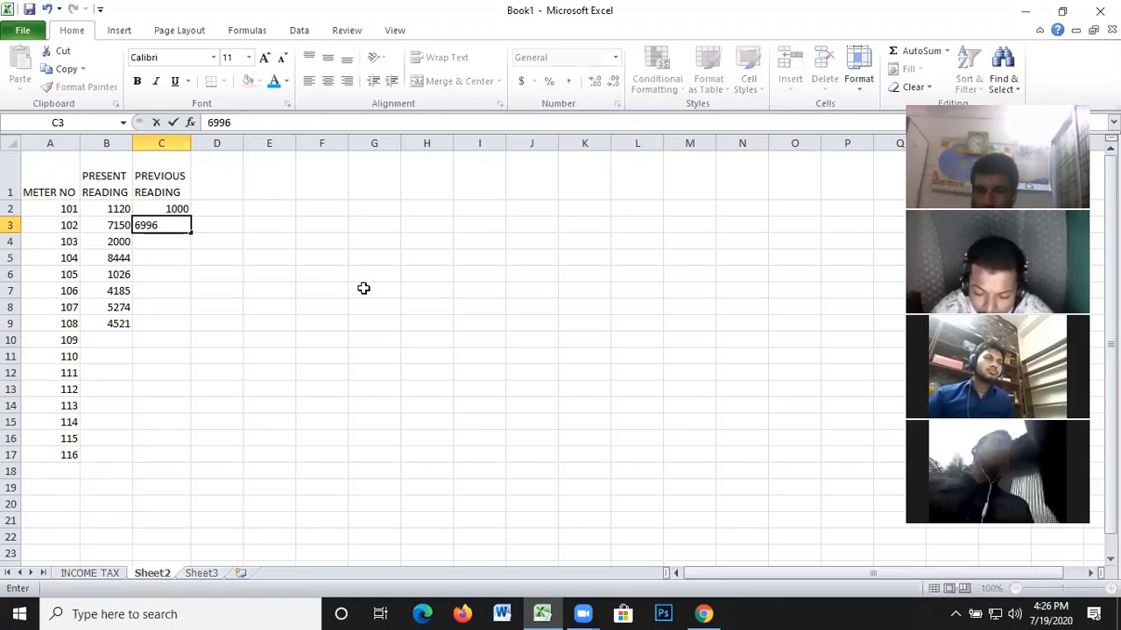
pyautogui.press('Return')
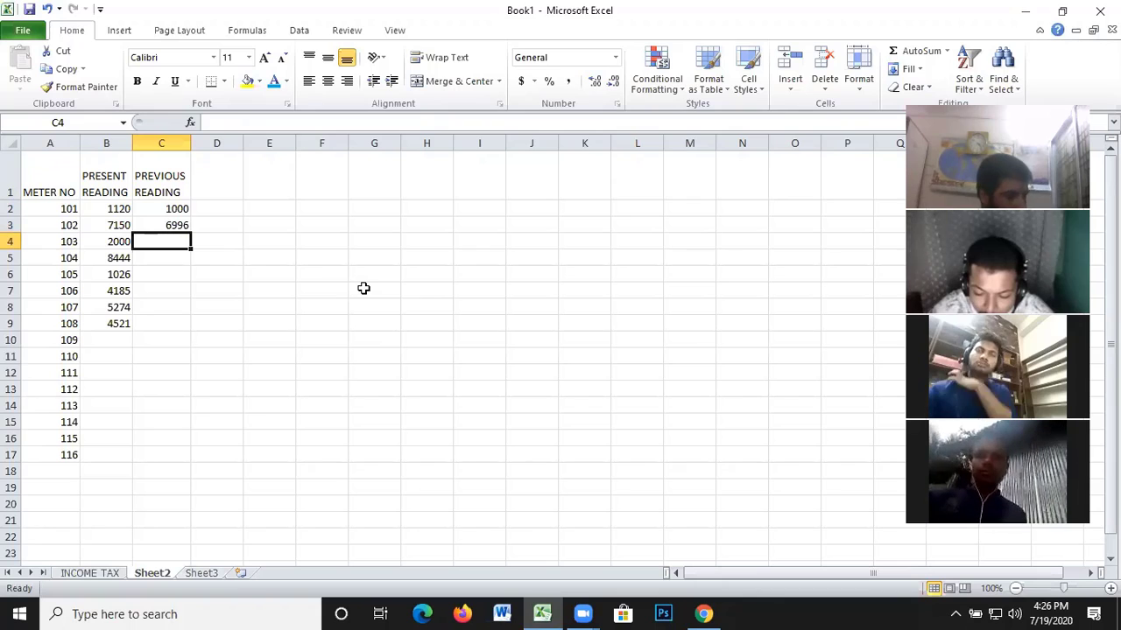
# Enter the previous readings 1125, 8222 and 684 for meters 103 to 105 in cells C4:C6
pyautogui.write('1125')
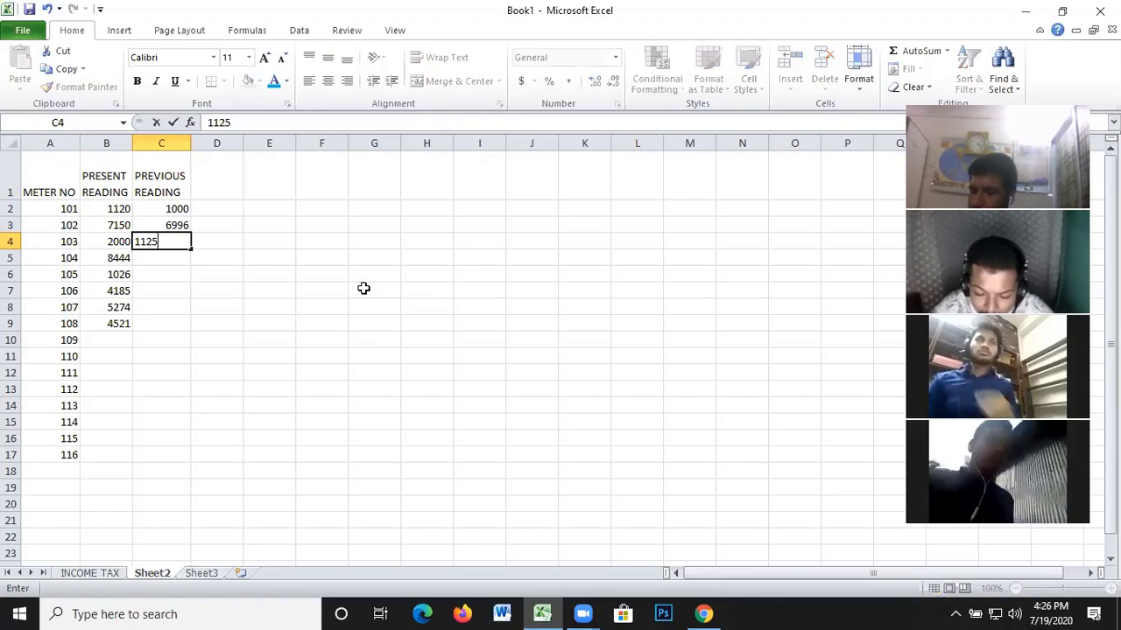
pyautogui.press('Return')
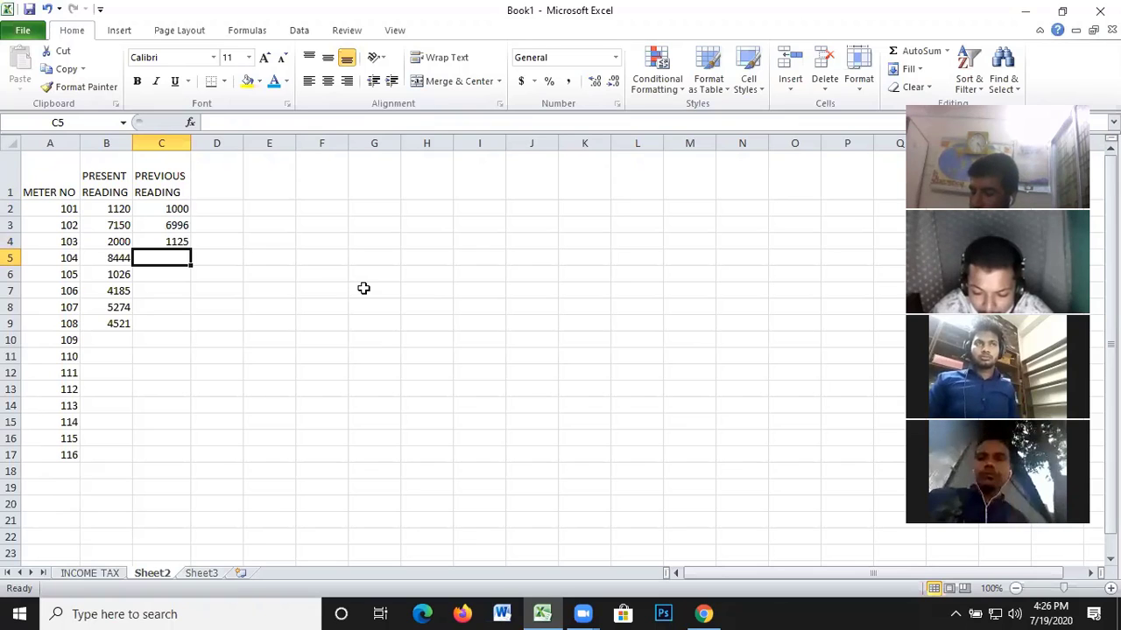
pyautogui.write('8222')
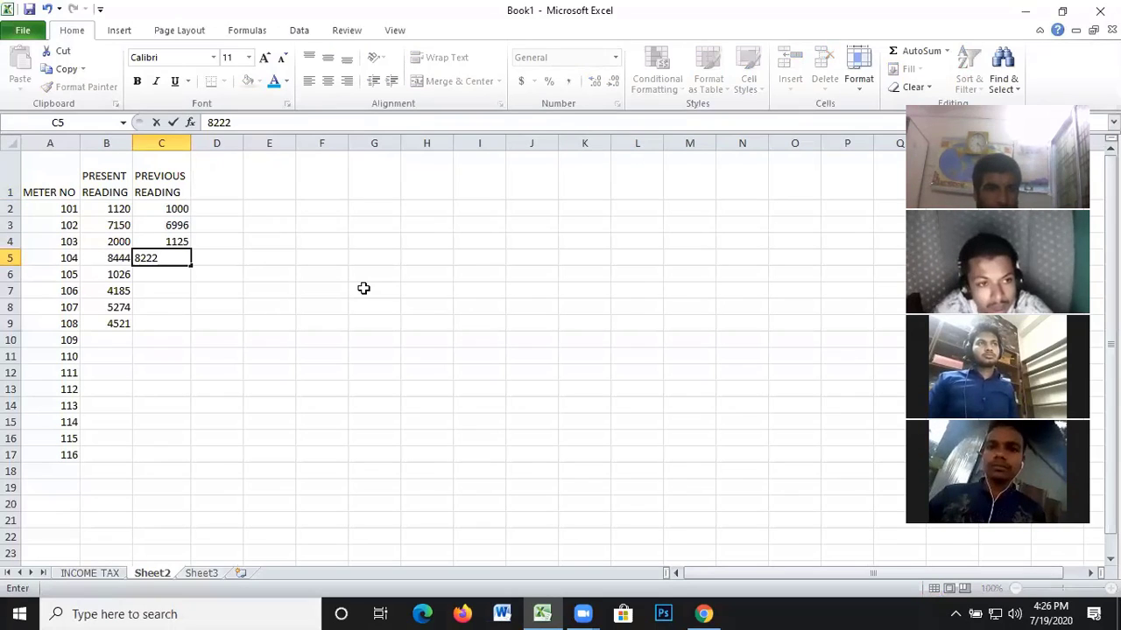
pyautogui.press('Return')
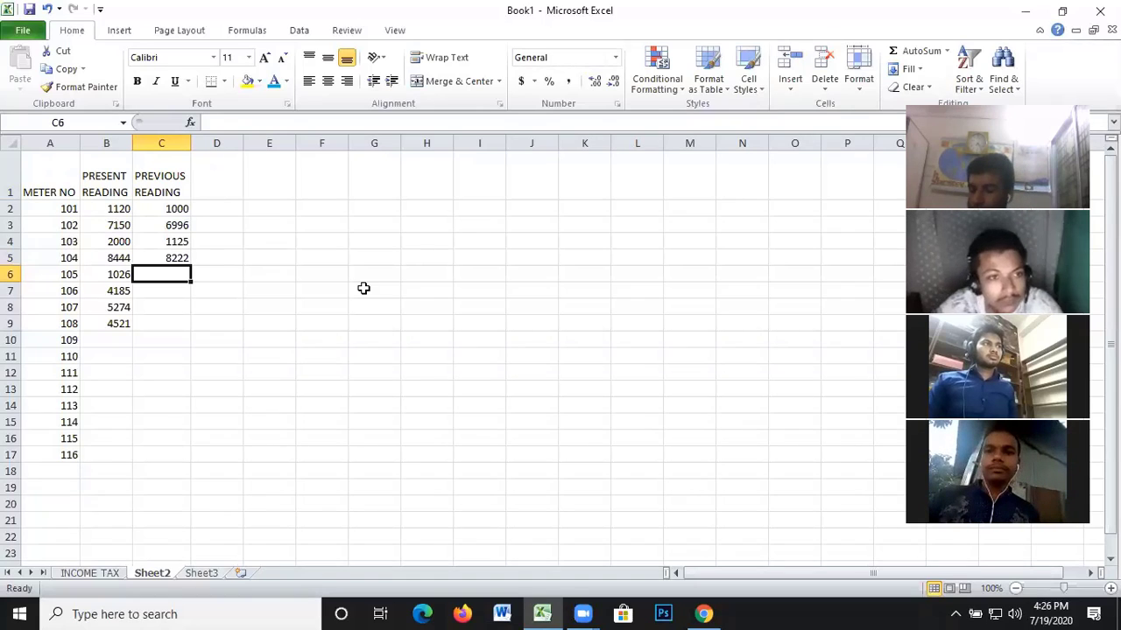
pyautogui.write('684')
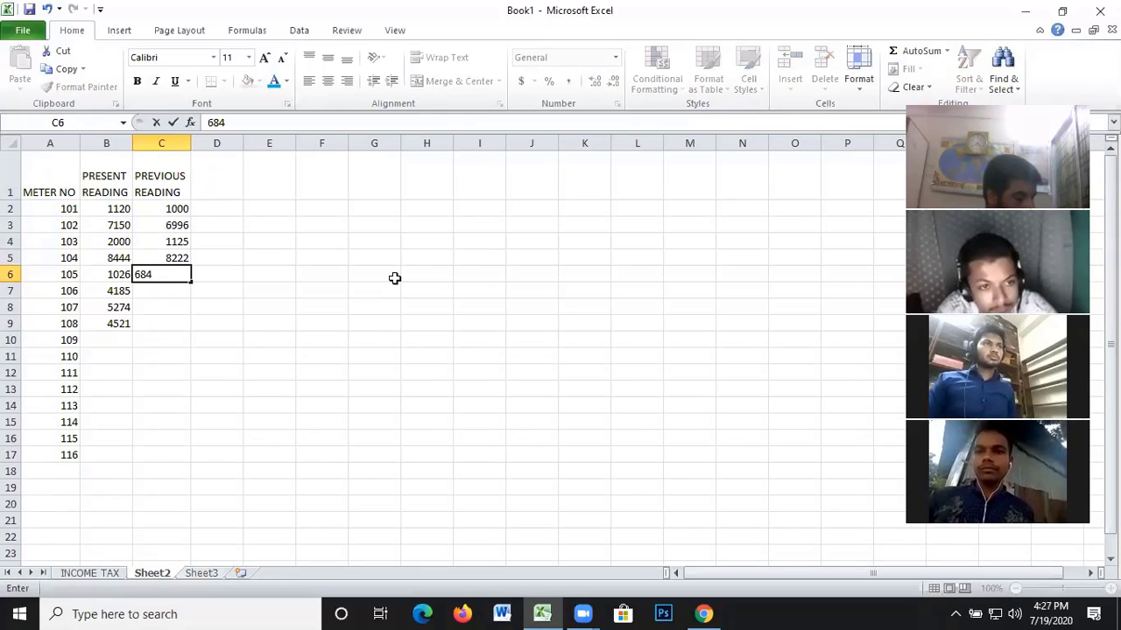
pyautogui.press('Return')
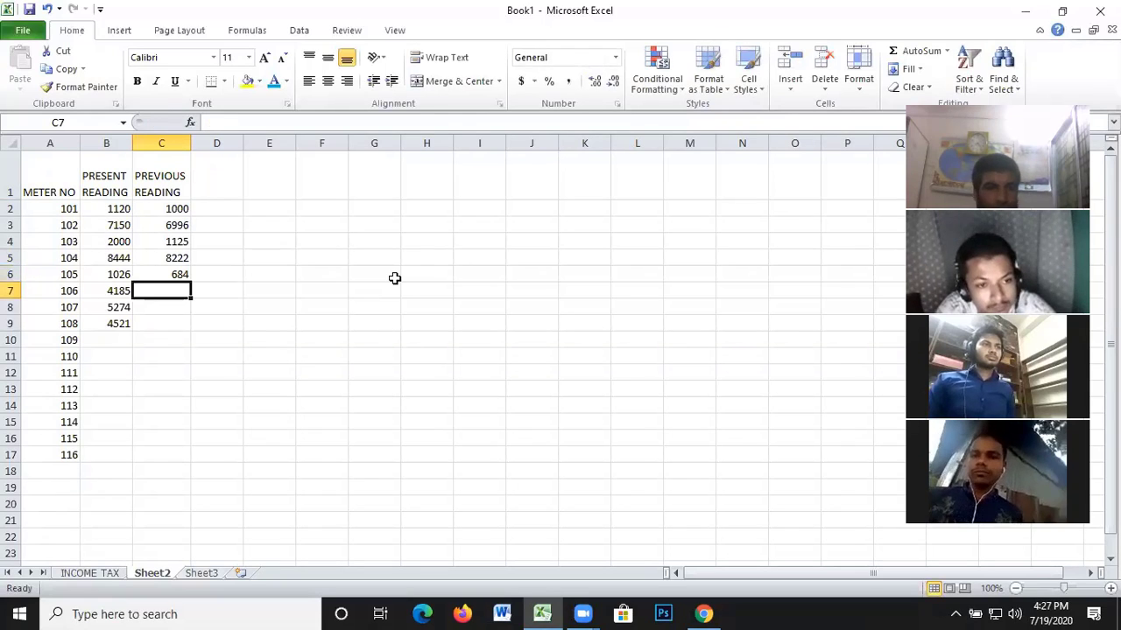
# Enter the previous readings 3720, 4688 and 3520 for meters 106 to 108 in cells C7:C9
pyautogui.write('3720')
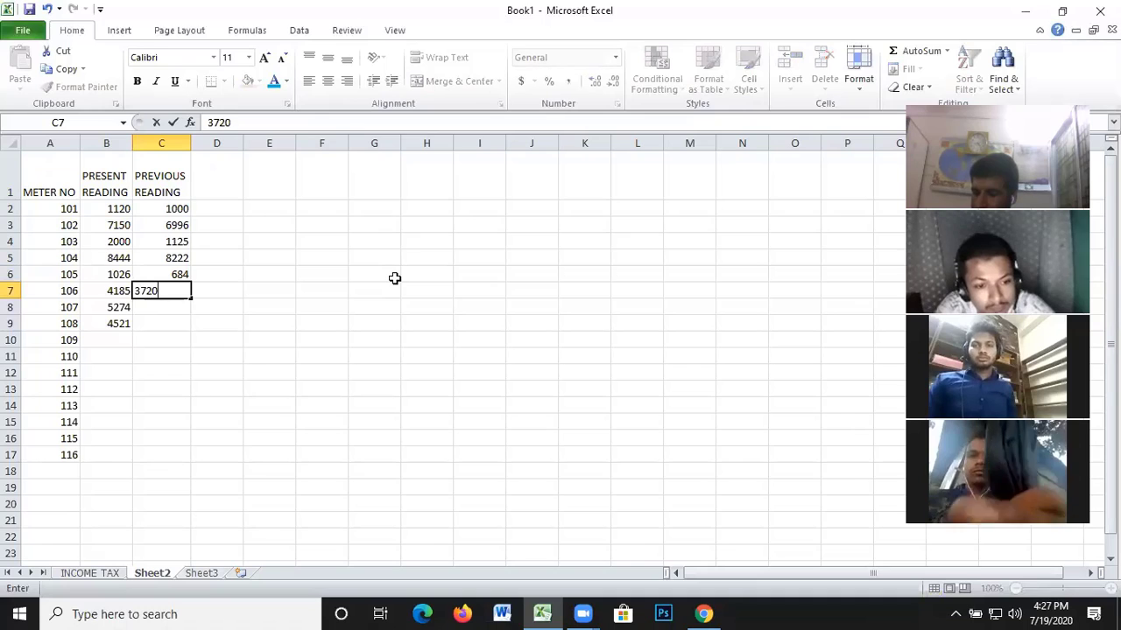
pyautogui.press('Return')
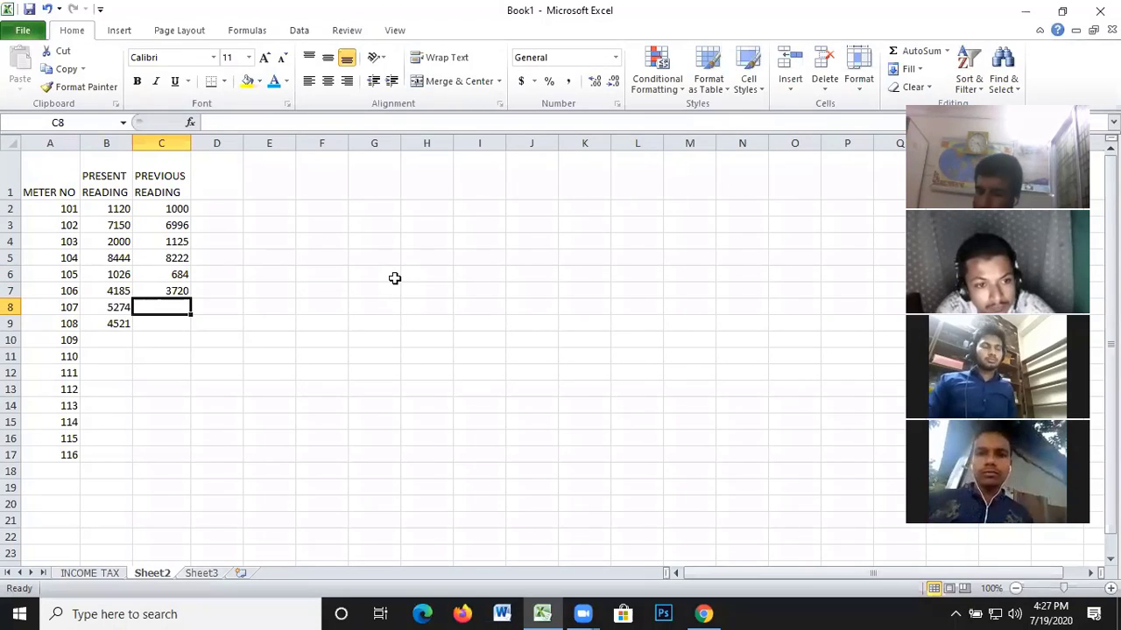
pyautogui.write('4688')
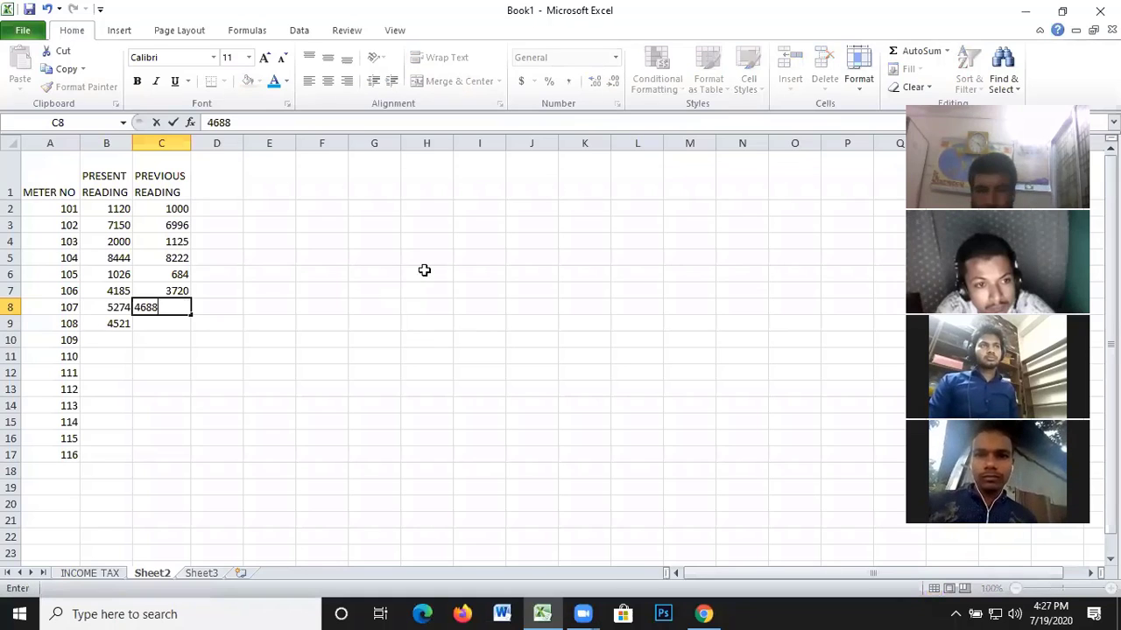
pyautogui.press('Return')
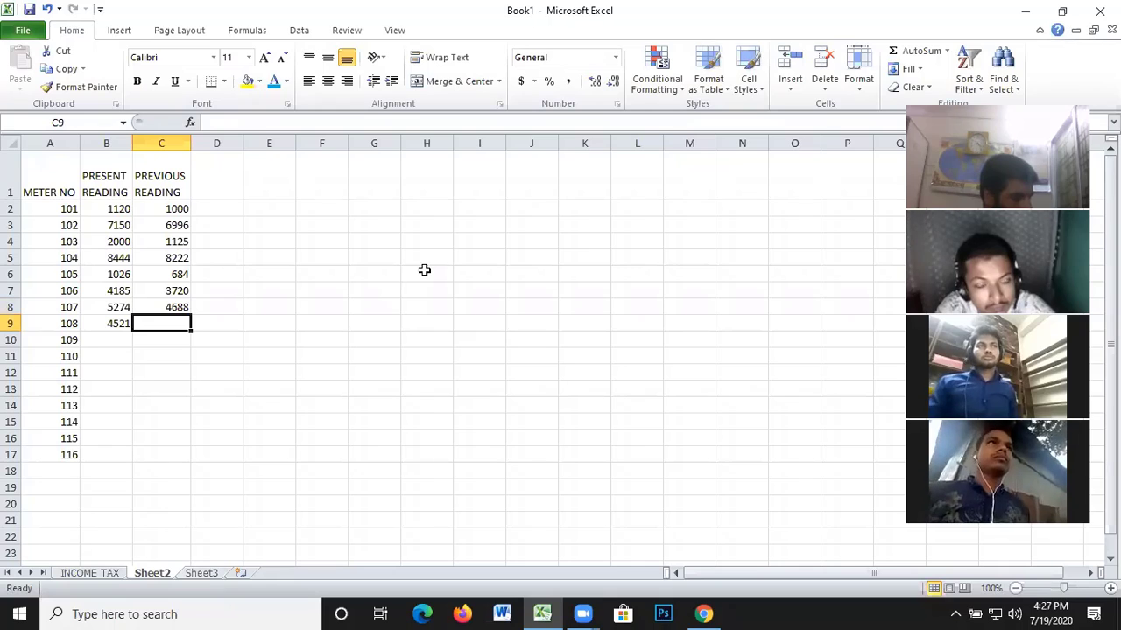
pyautogui.write('35')
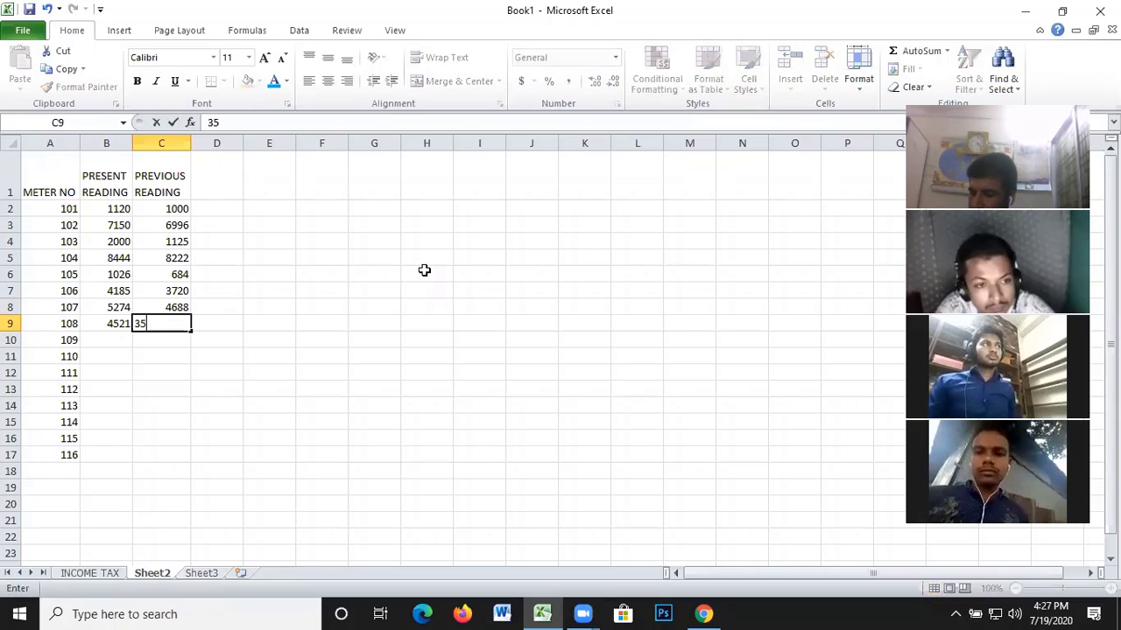
pyautogui.write('20')
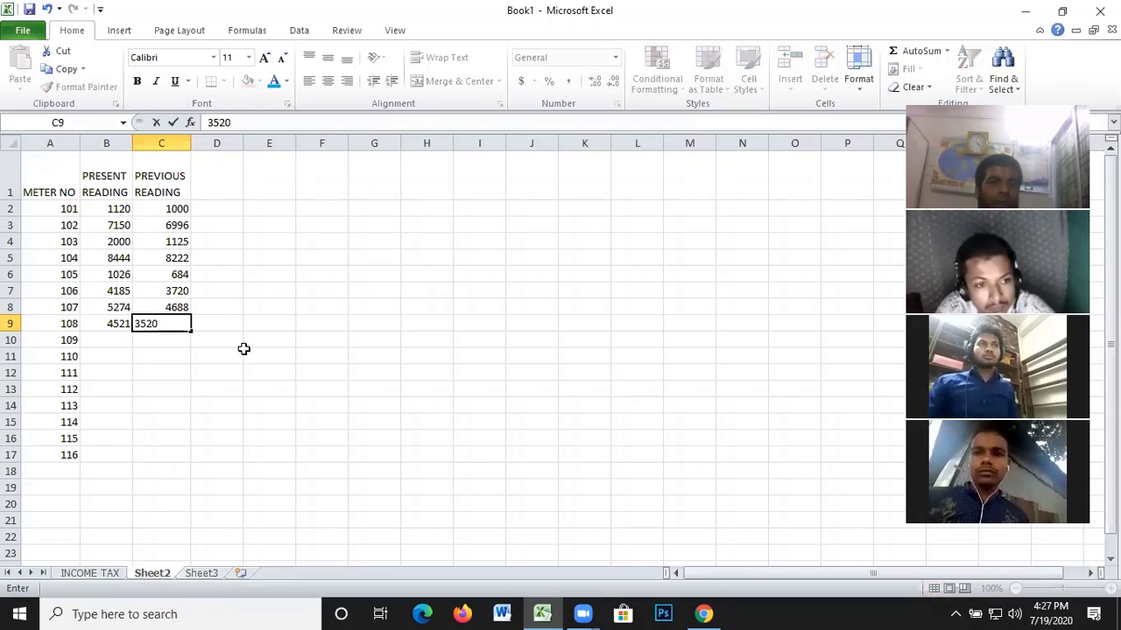
pyautogui.click(222, 326)
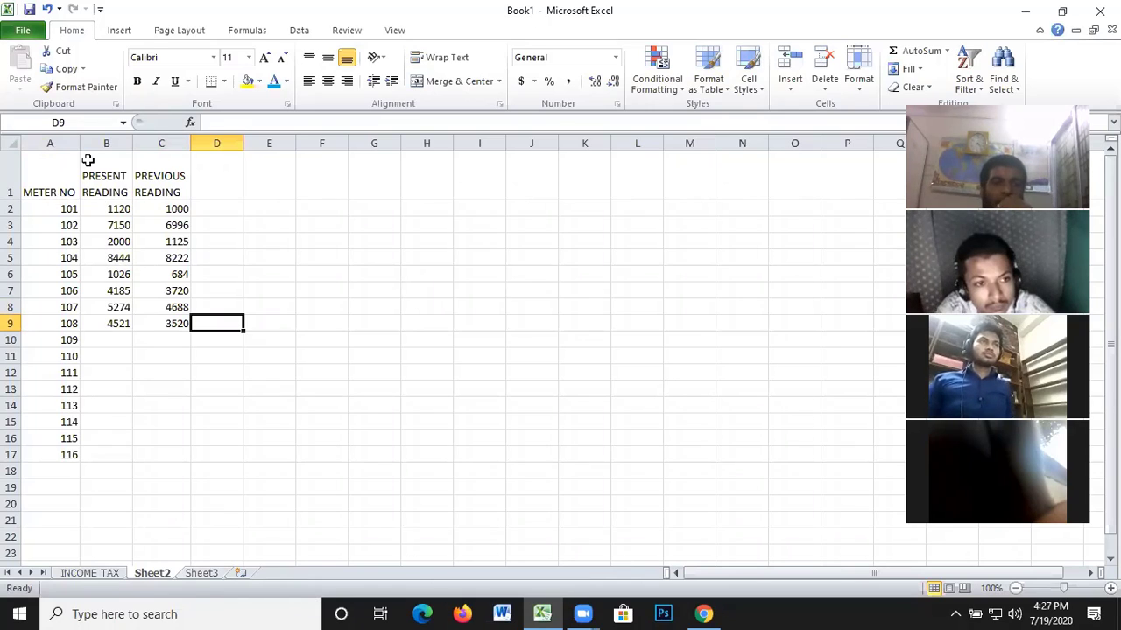
# Narrow column A slightly and wrap the METER NO heading in A1 onto two lines
pyautogui.moveTo(79, 141); pyautogui.dragTo(68, 141)
pyautogui.click(41, 186)
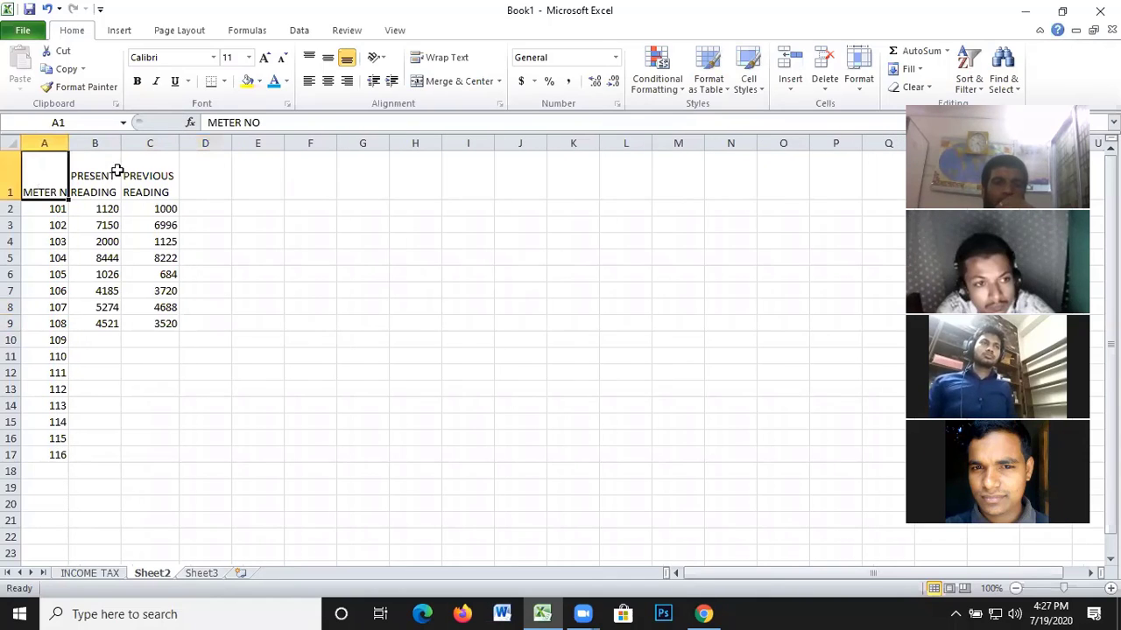
pyautogui.click(453, 60)
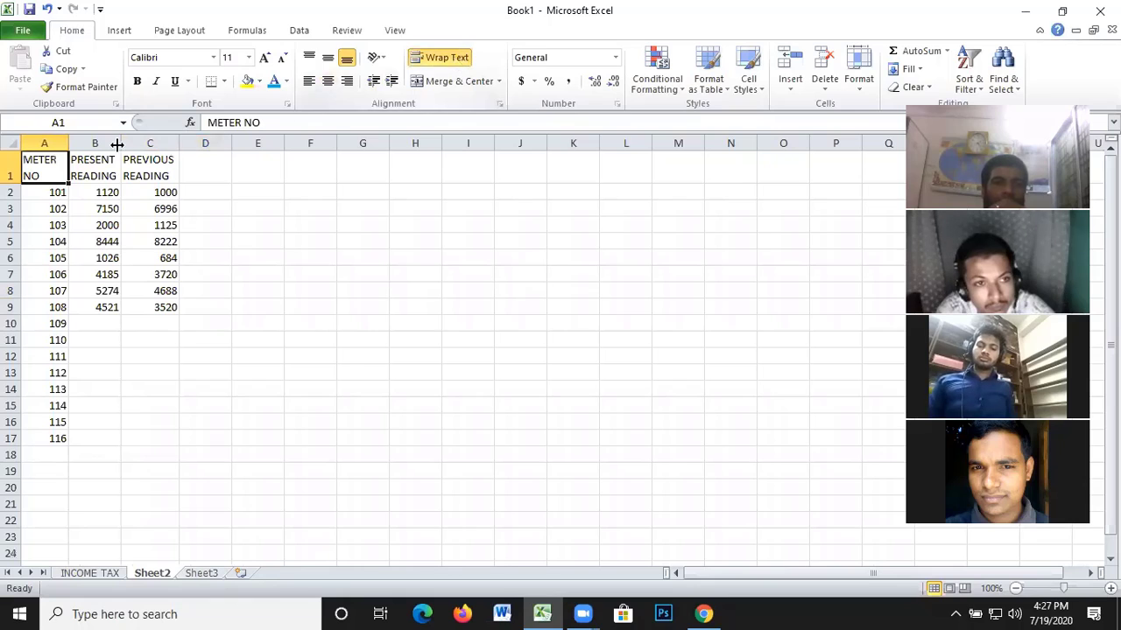
pyautogui.click(103, 171)
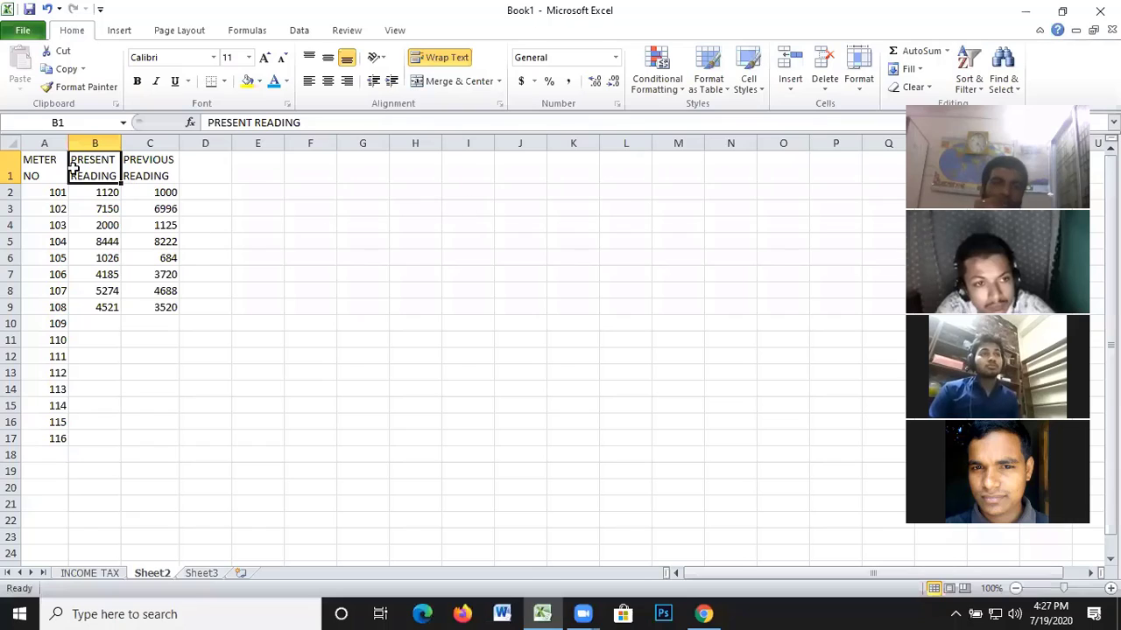
# Enter the column heading TOTAL USE in cell D1
pyautogui.click(203, 175)
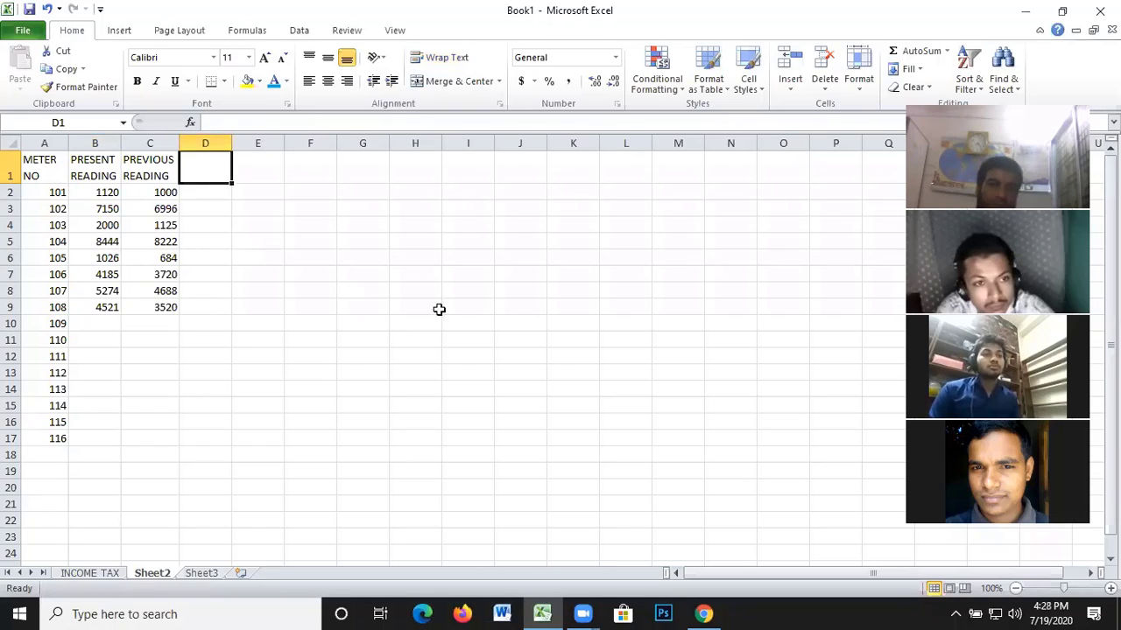
pyautogui.write('TO')
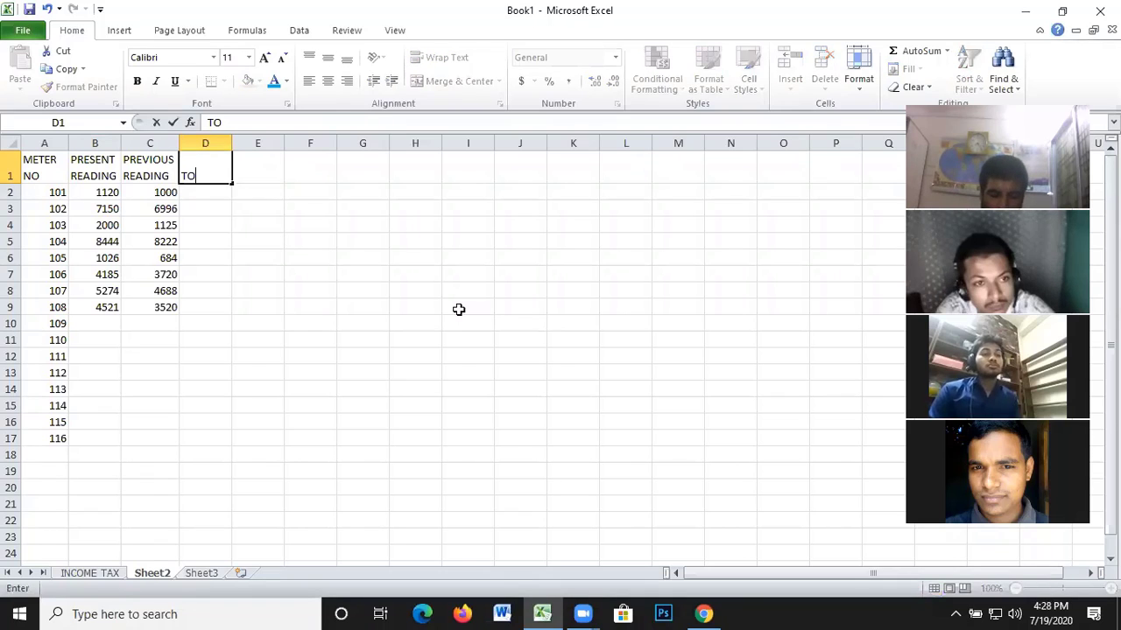
pyautogui.write('TAL')
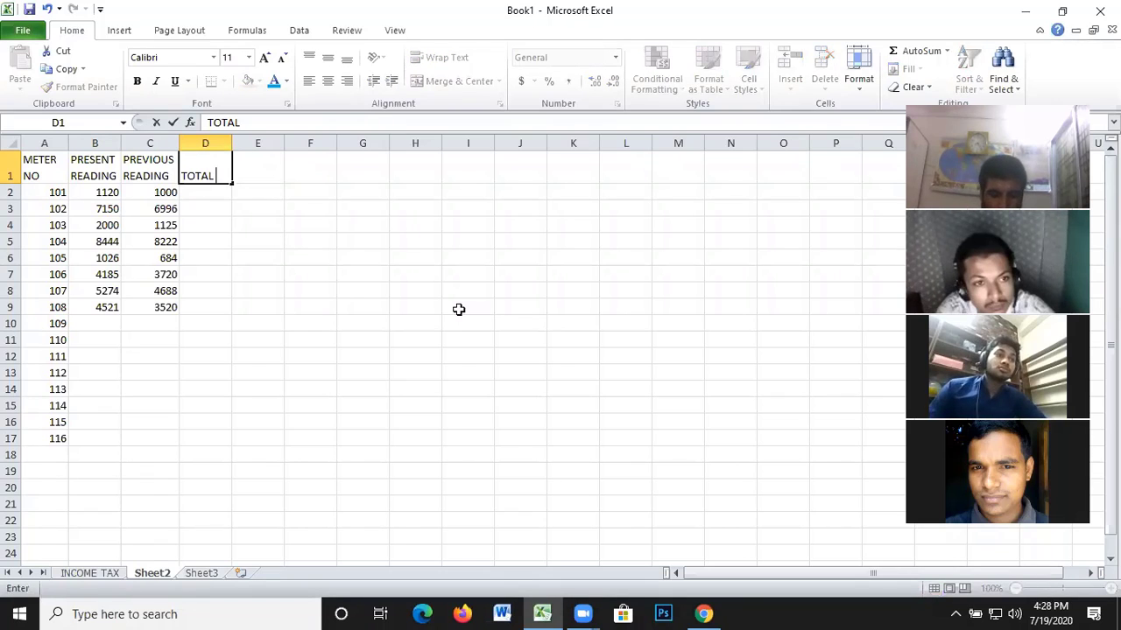
pyautogui.write(' USE')
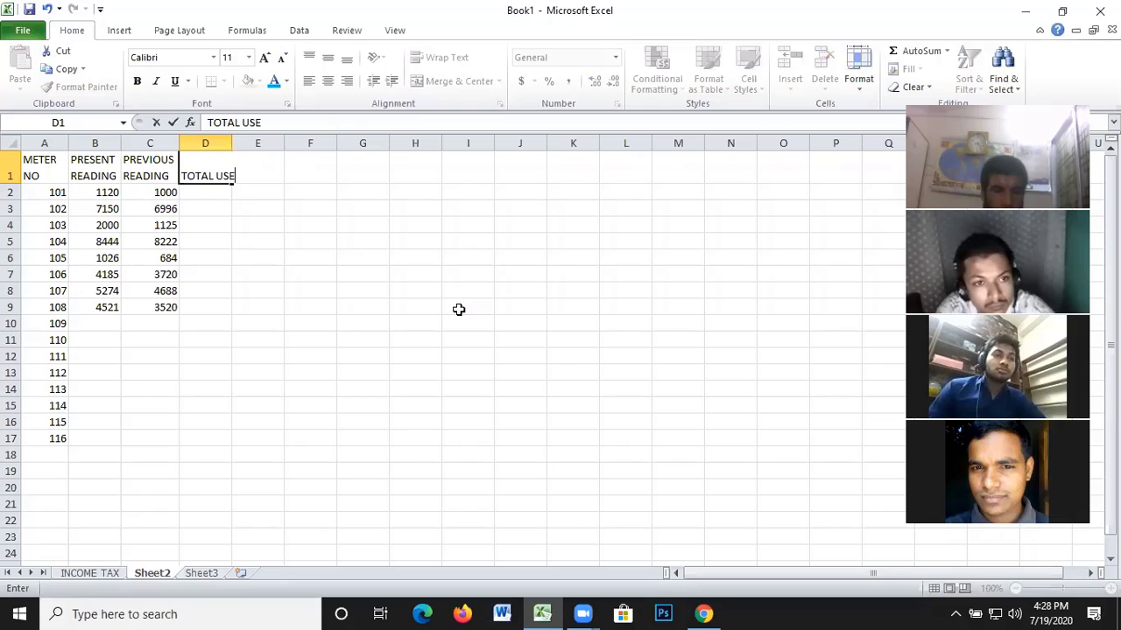
pyautogui.press('Return')
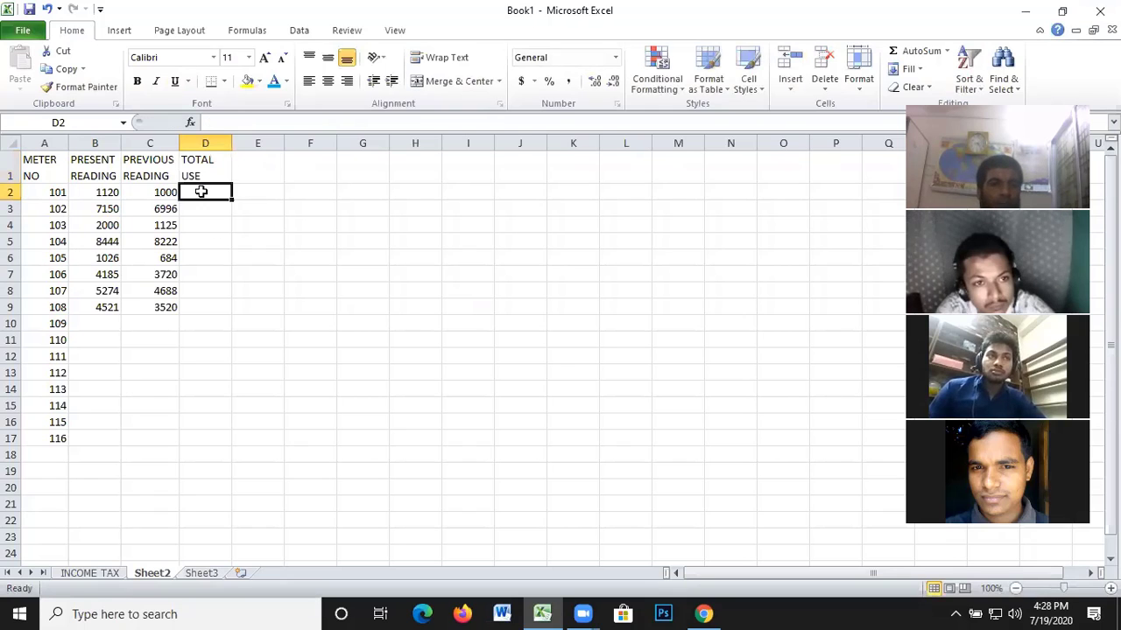
# Calculate the total use of meter 101 in cell D2 with the formula =B2-C2
pyautogui.click(196, 209)
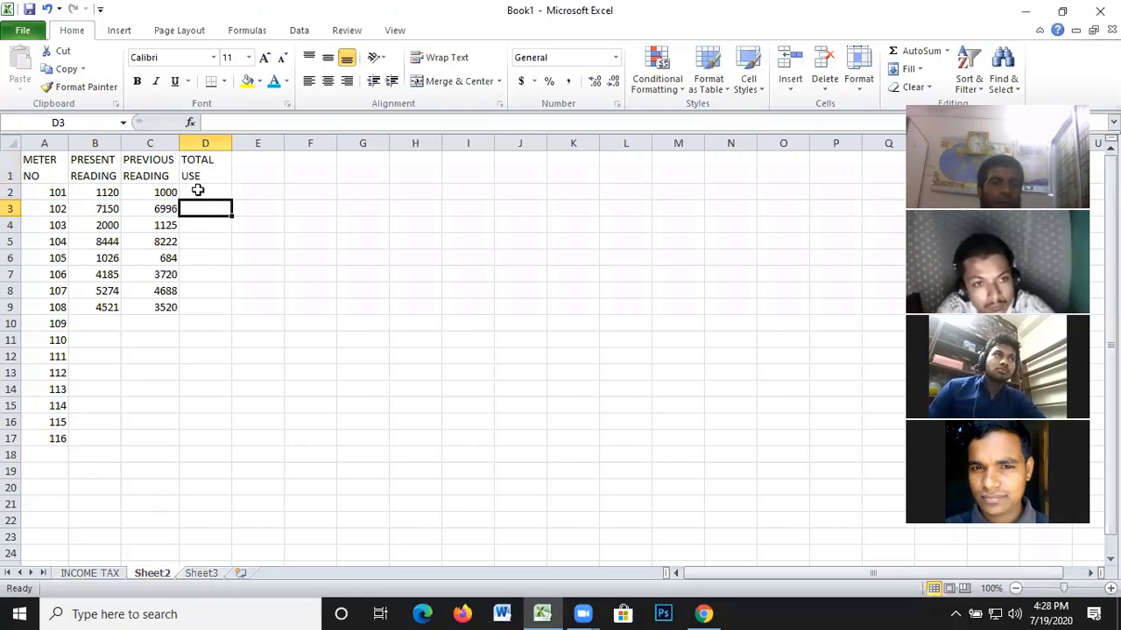
pyautogui.click(197, 190)
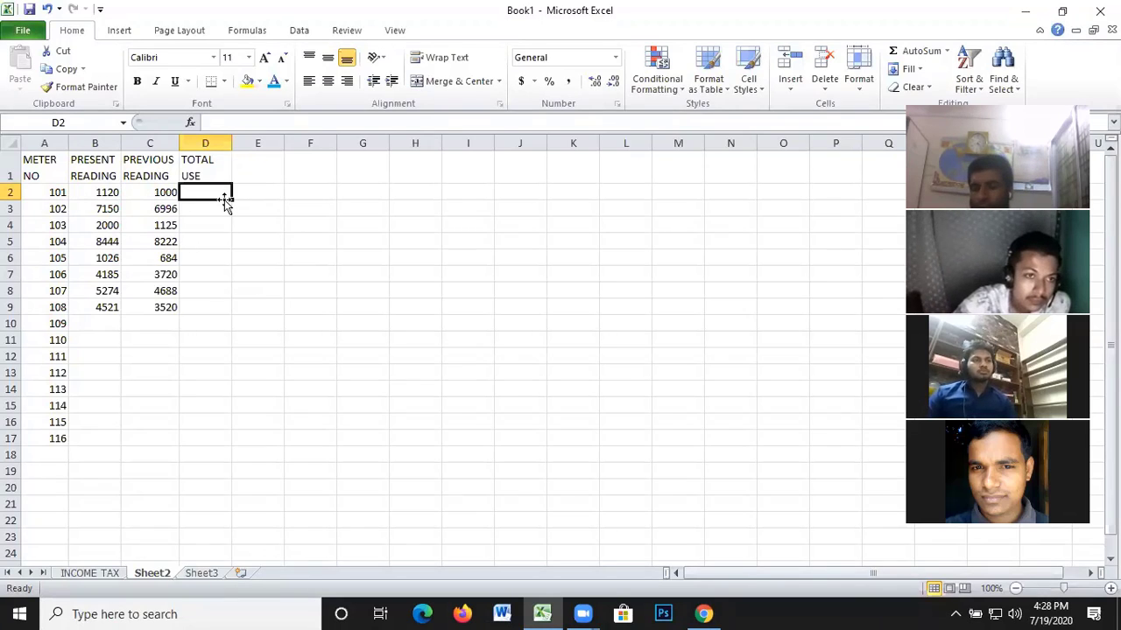
pyautogui.write('=')
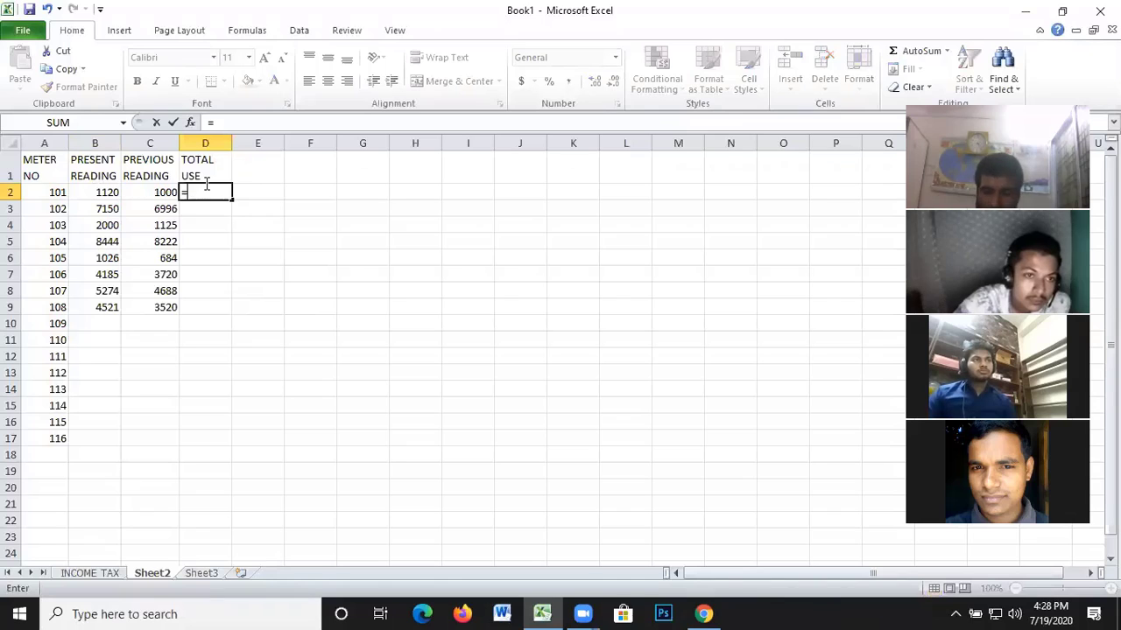
pyautogui.click(101, 191)
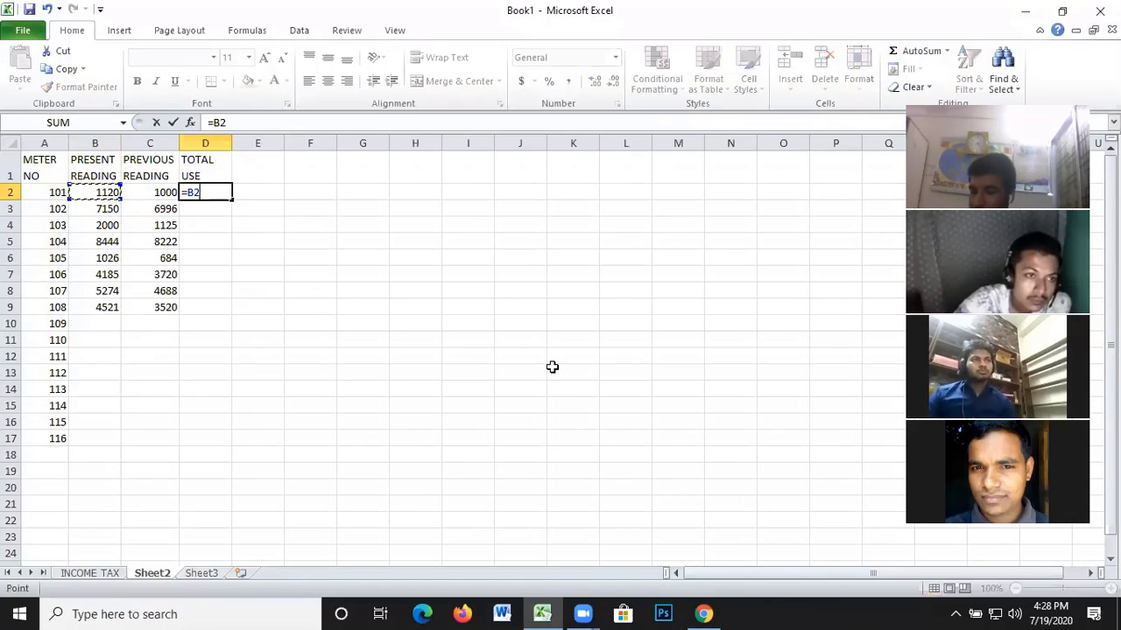
pyautogui.write('-')
pyautogui.click(162, 193)
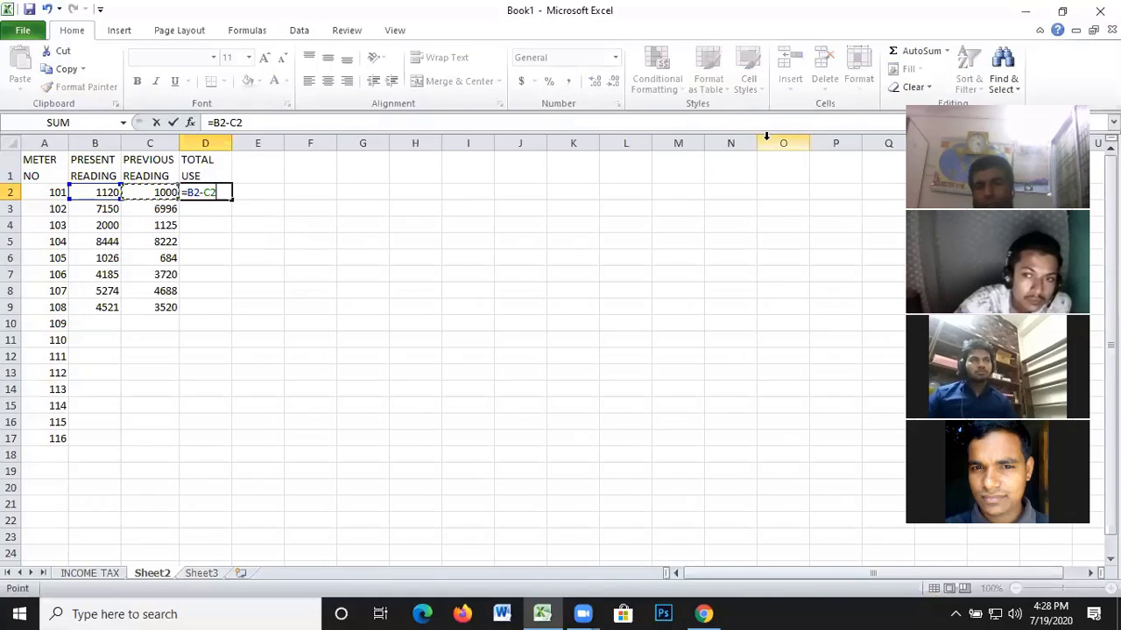
pyautogui.press('Return')
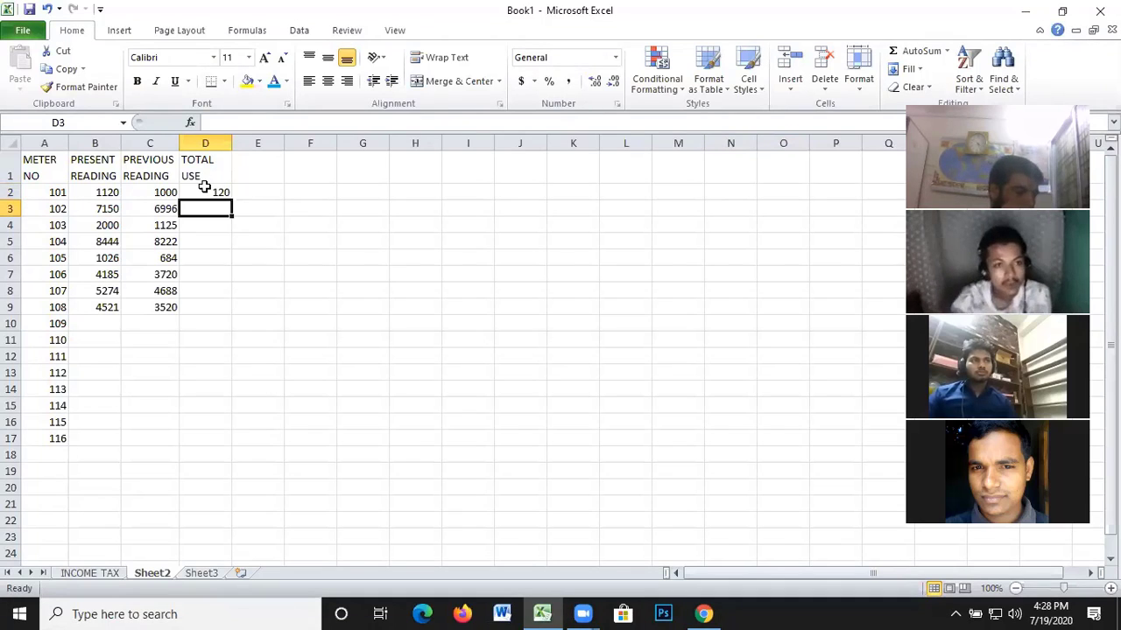
# Fill the total use formula from D2 down to D17 for all the listed meters
pyautogui.click(218, 193)
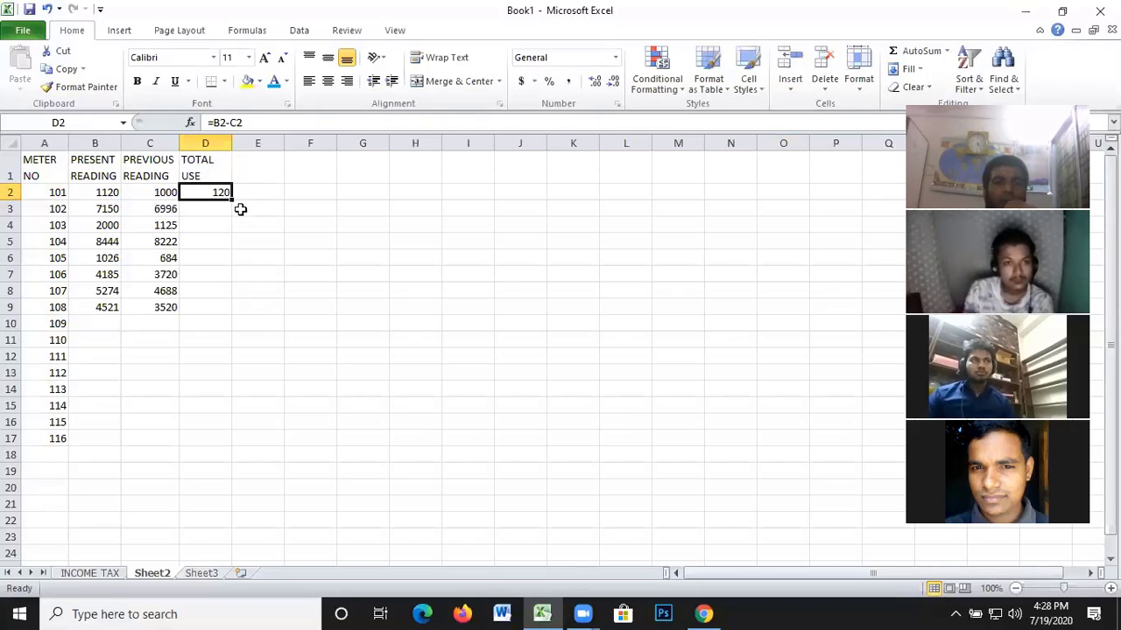
pyautogui.moveTo(231, 200); pyautogui.dragTo(228, 444)
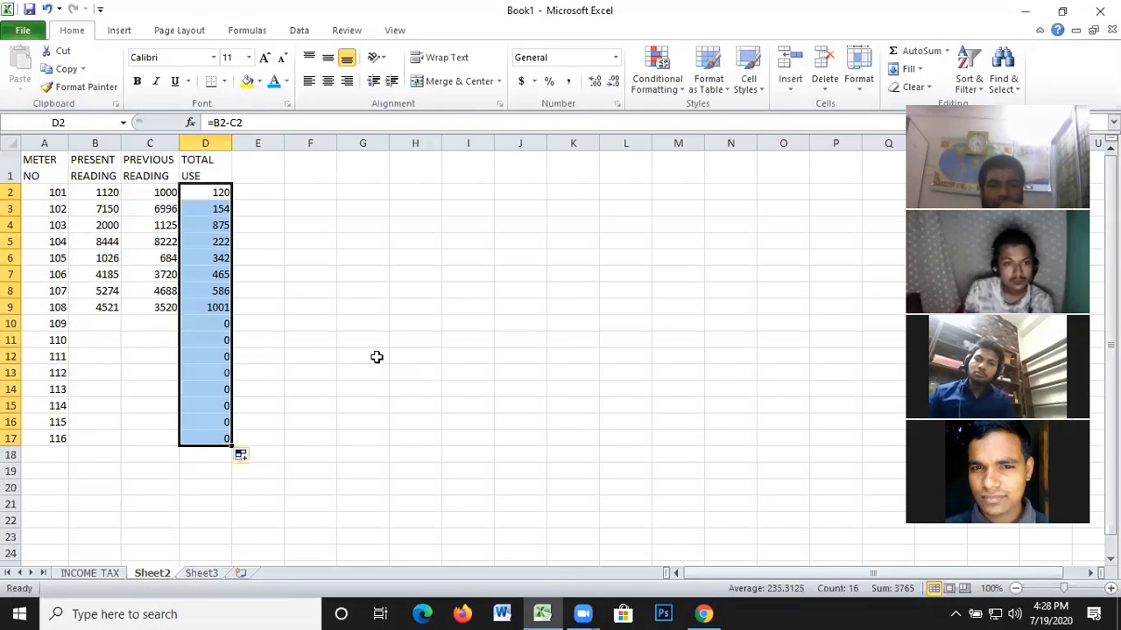
pyautogui.click(355, 340)
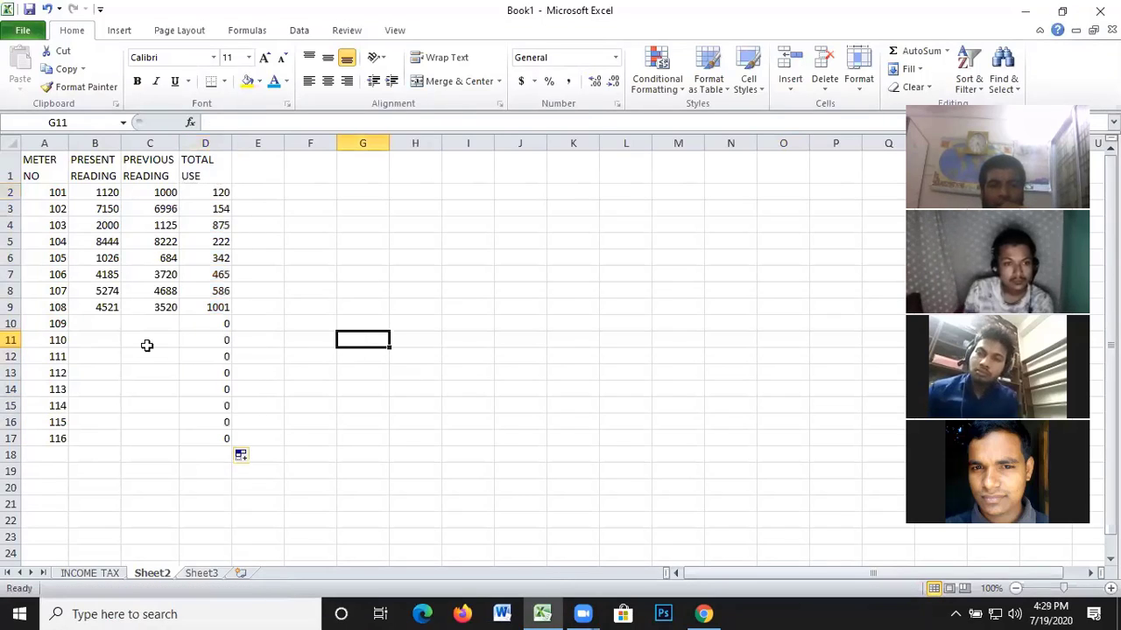
# Enter the column heading PRINCIPAL AMOUNT in cell E1, wrapped onto two lines, and widen column E slightly to fit it
pyautogui.click(254, 173)
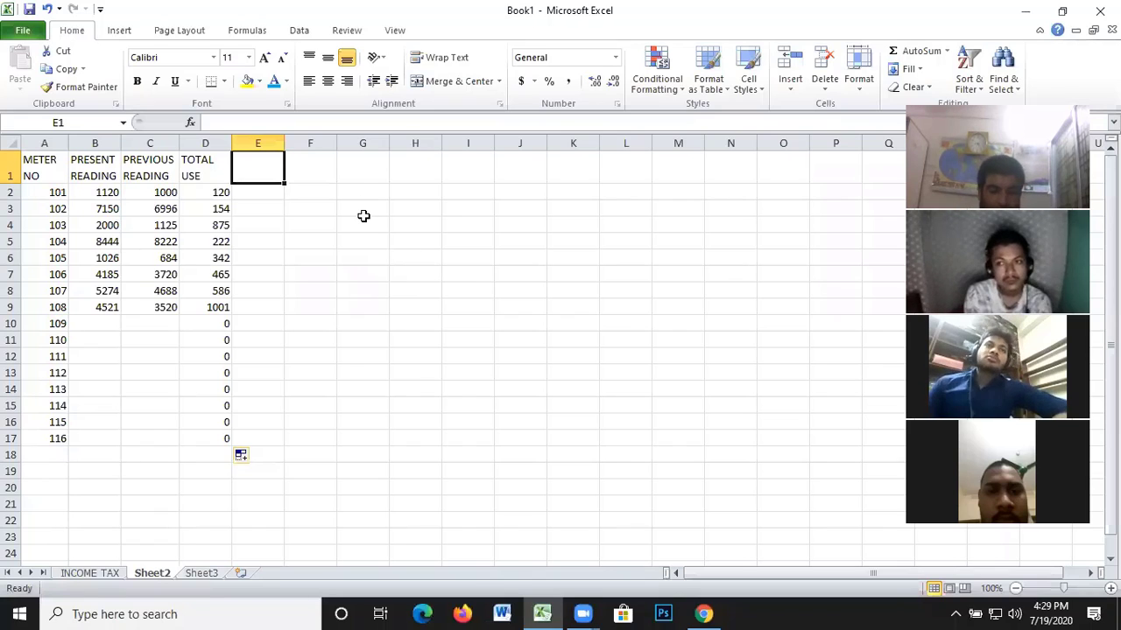
pyautogui.write('P')
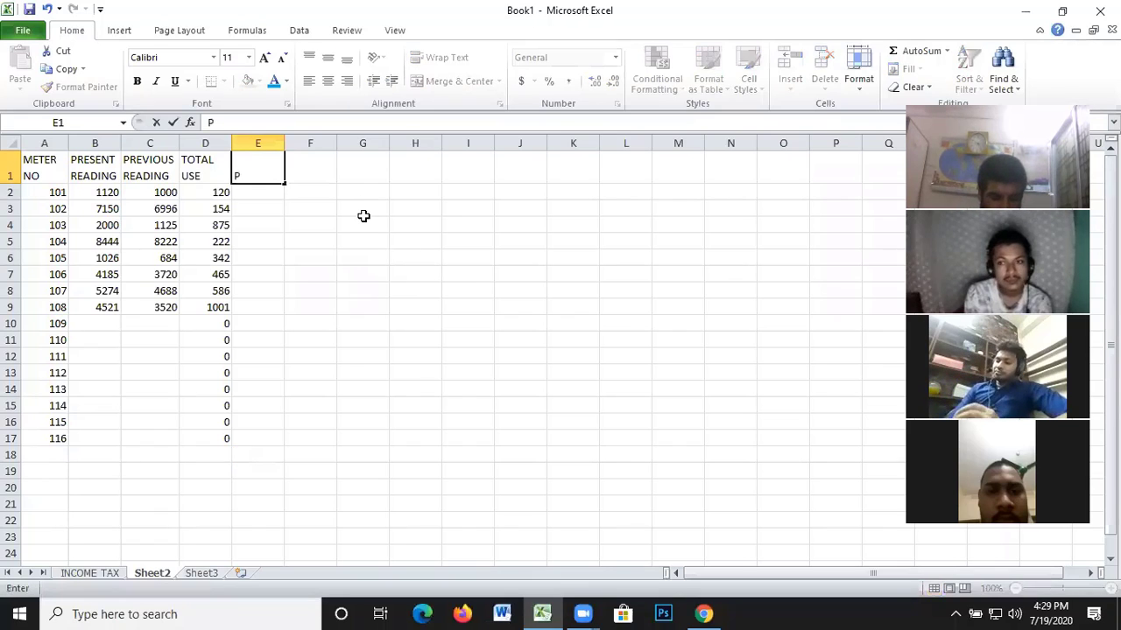
pyautogui.write('RIN')
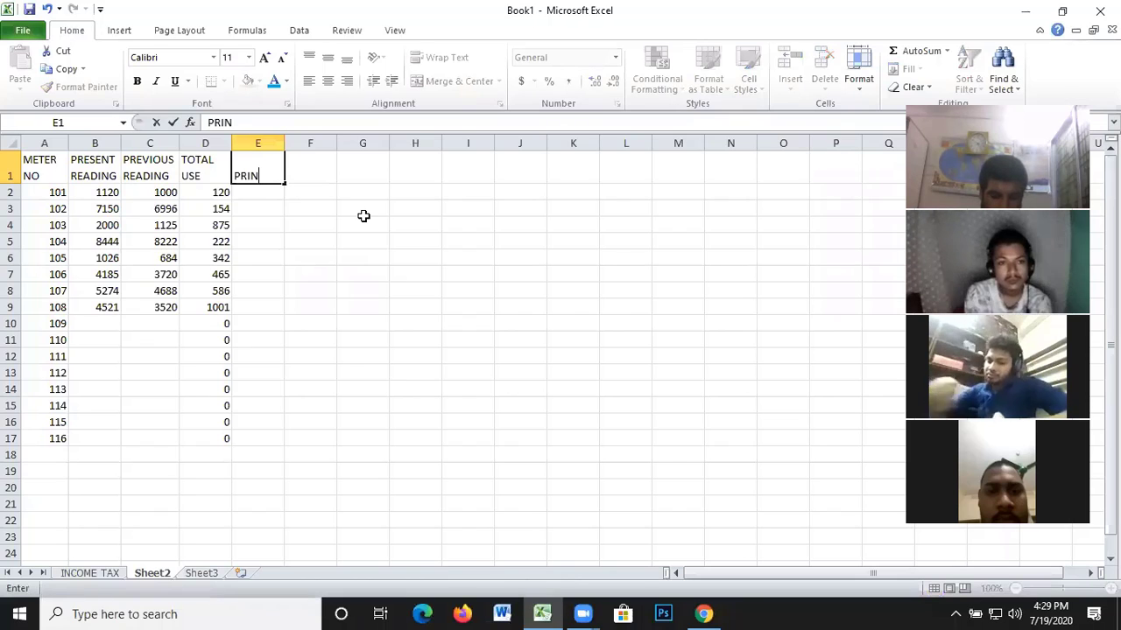
pyautogui.write('CIPAL')
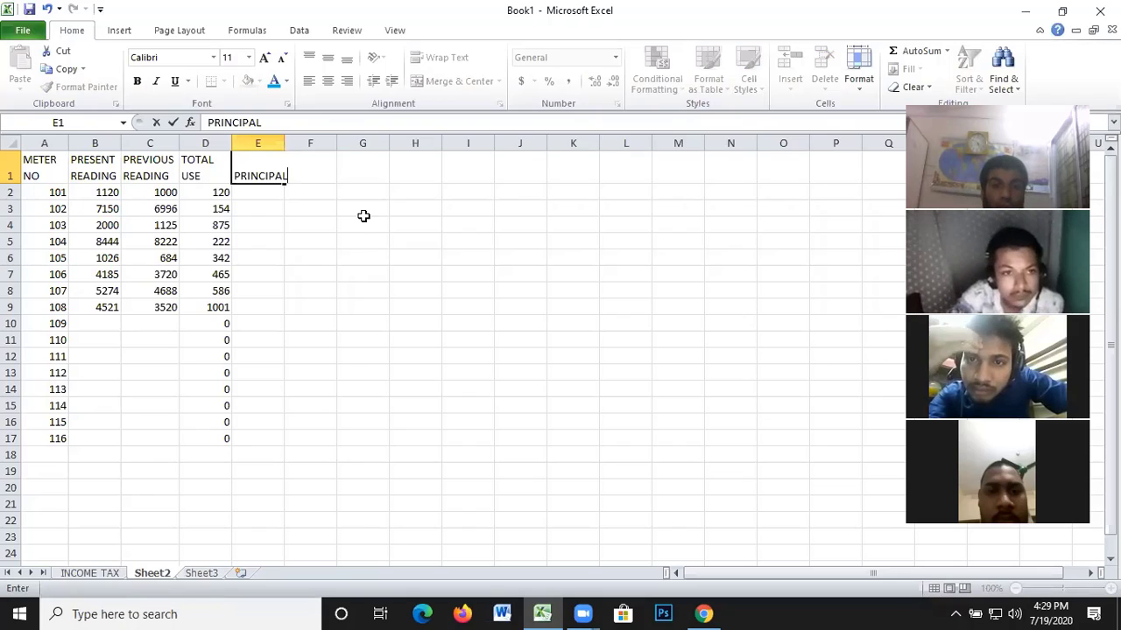
pyautogui.write('A')
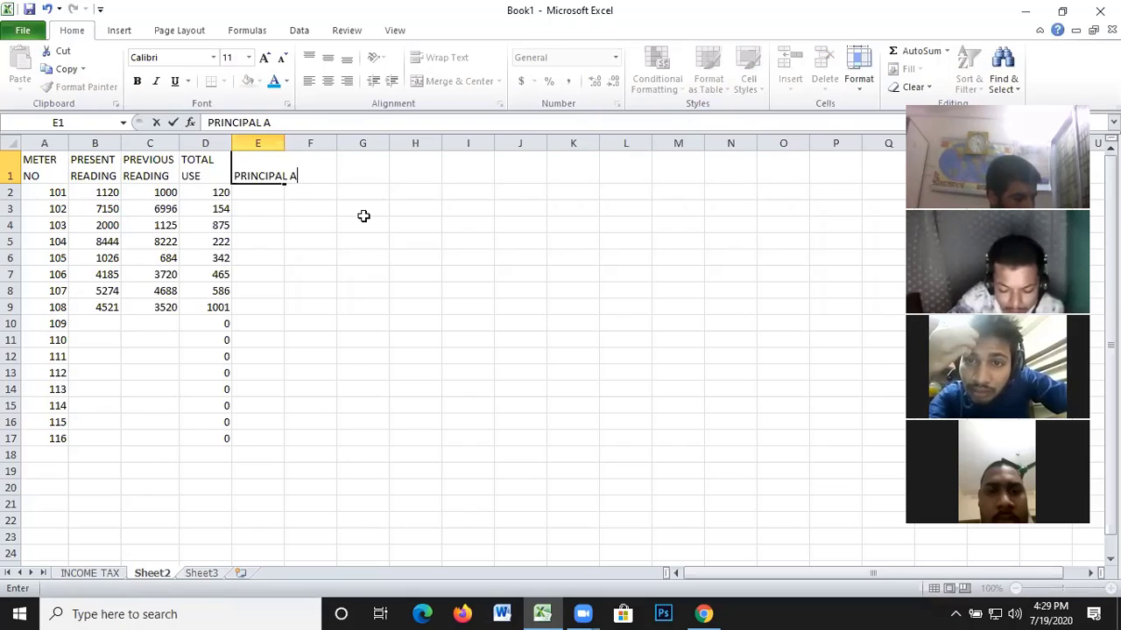
pyautogui.write('M')
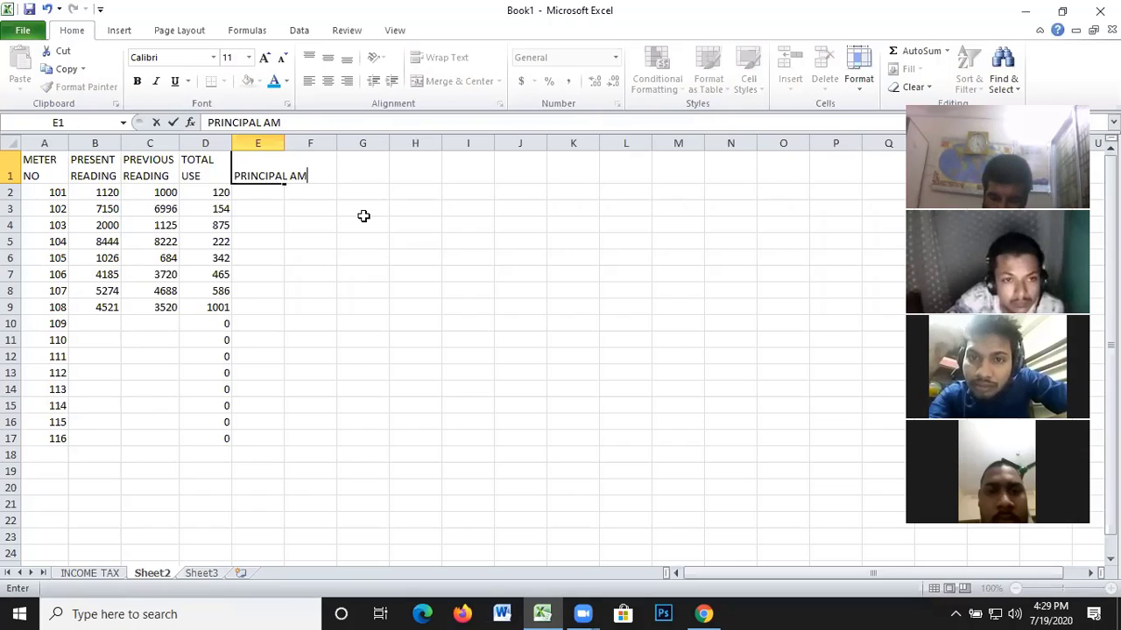
pyautogui.write('OUNT')
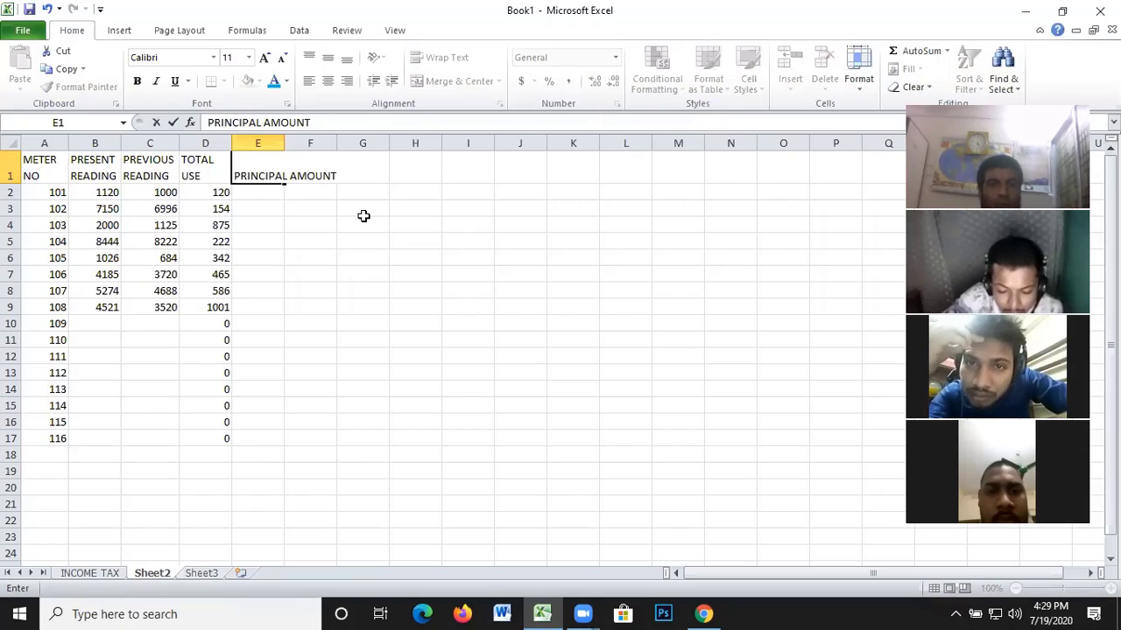
pyautogui.moveTo(282, 187); pyautogui.dragTo(290, 142)
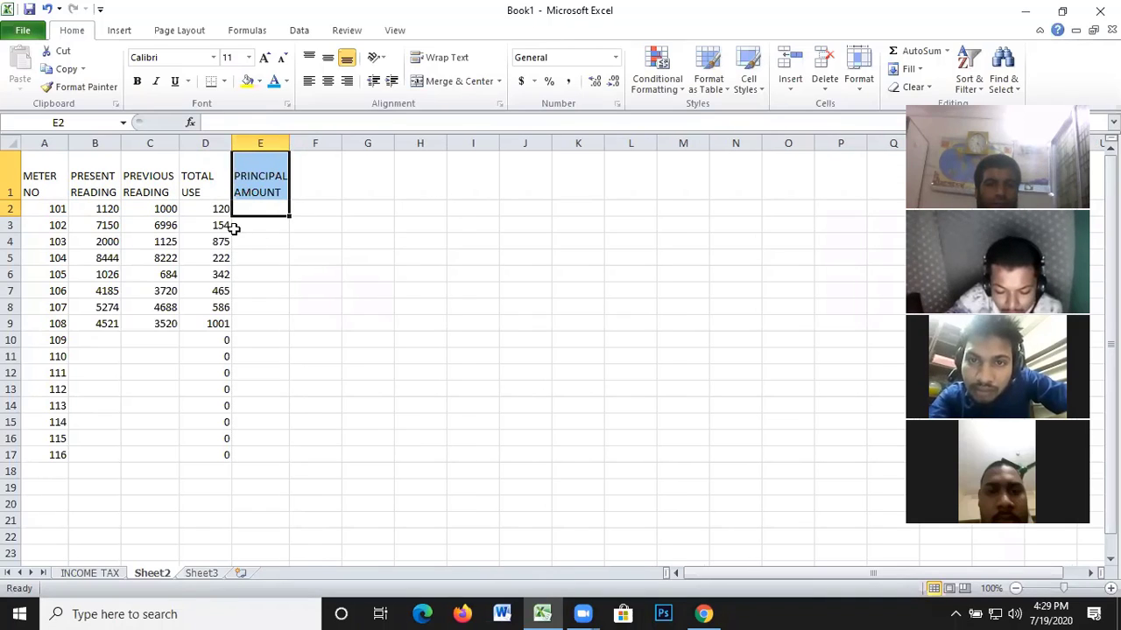
pyautogui.click(251, 239)
# Start an IF formula in cell E2 that charges D2*1.75 when the total use D2<=200
pyautogui.click(251, 207)
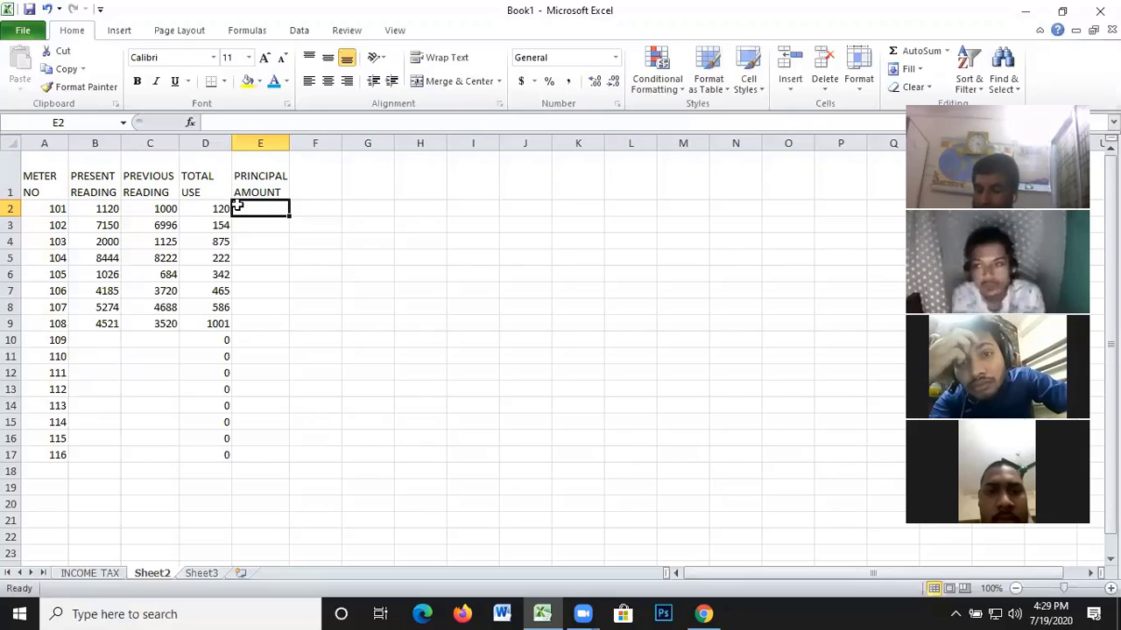
pyautogui.write('=I')
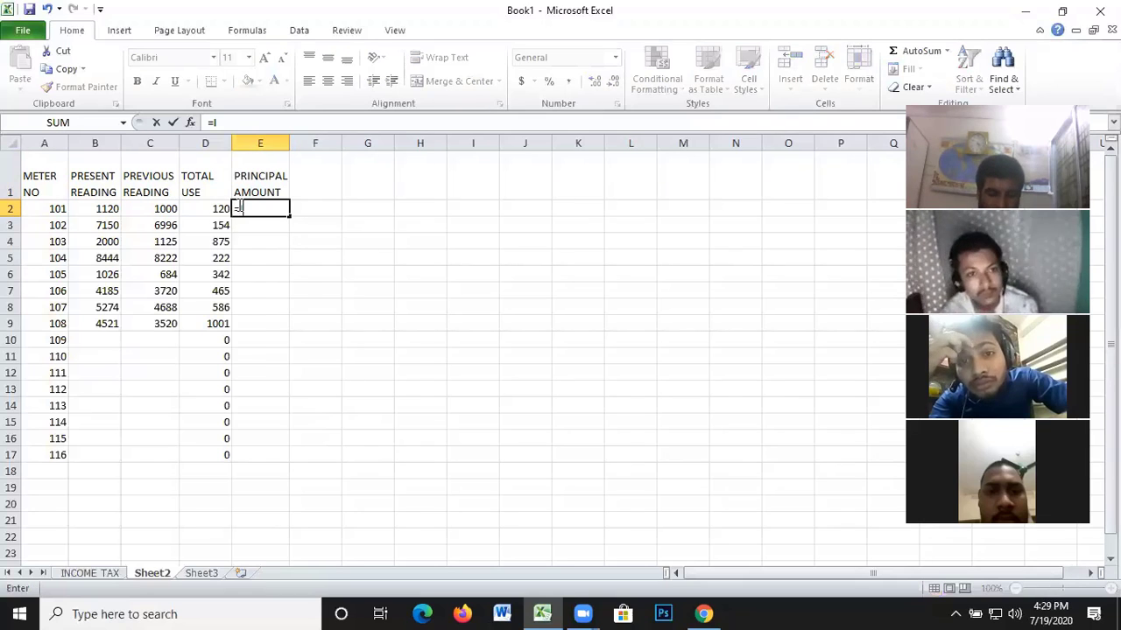
pyautogui.write('F')
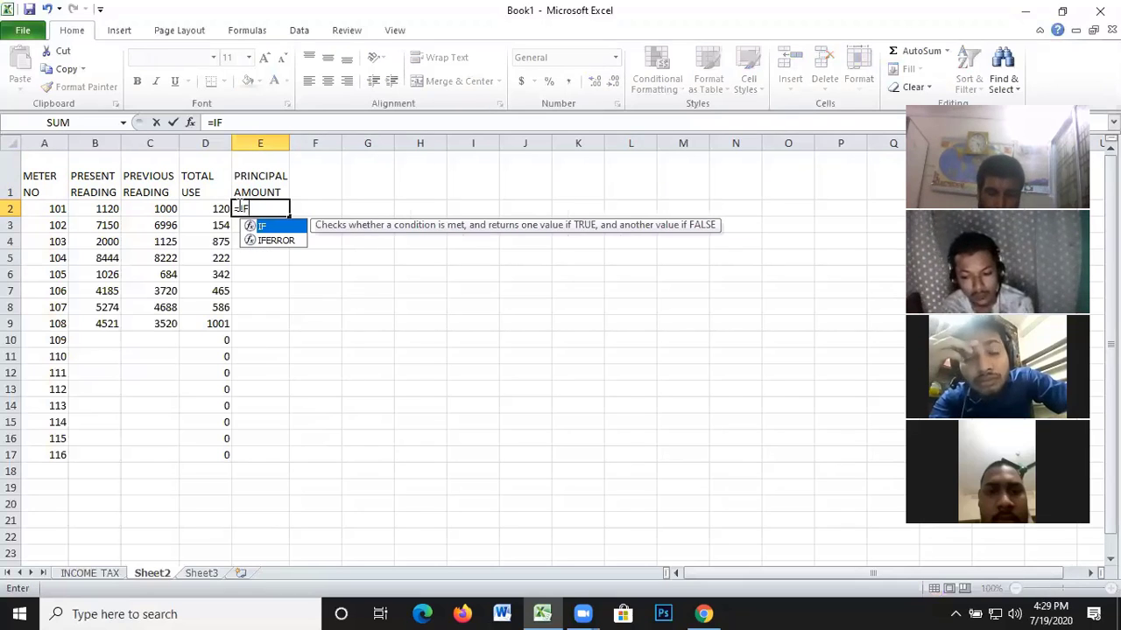
pyautogui.write('(')
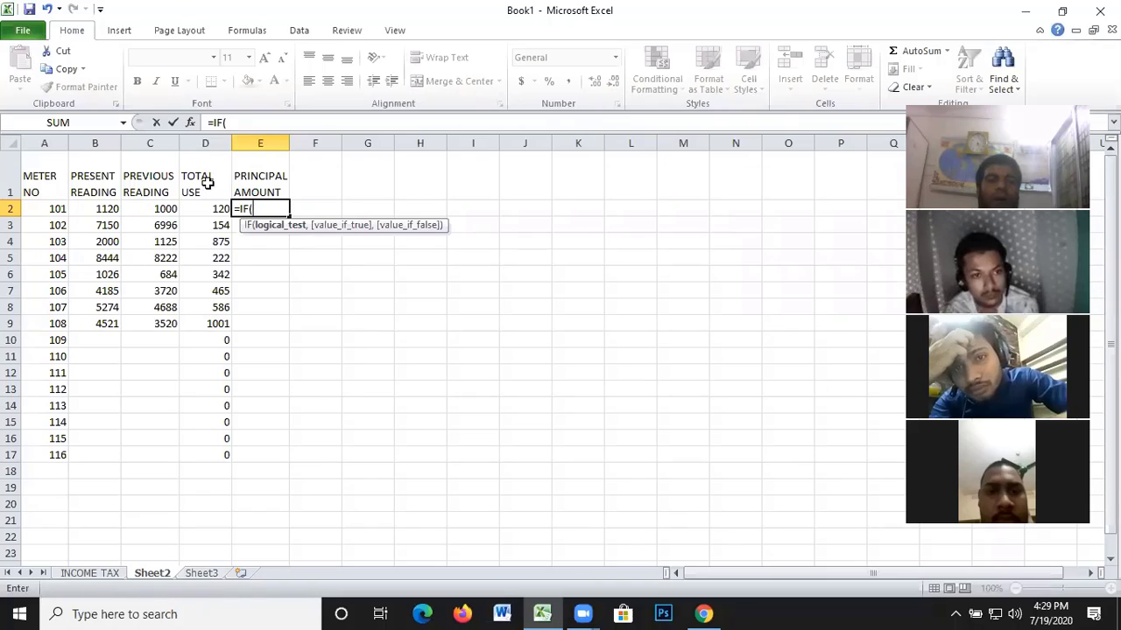
pyautogui.click(207, 209)
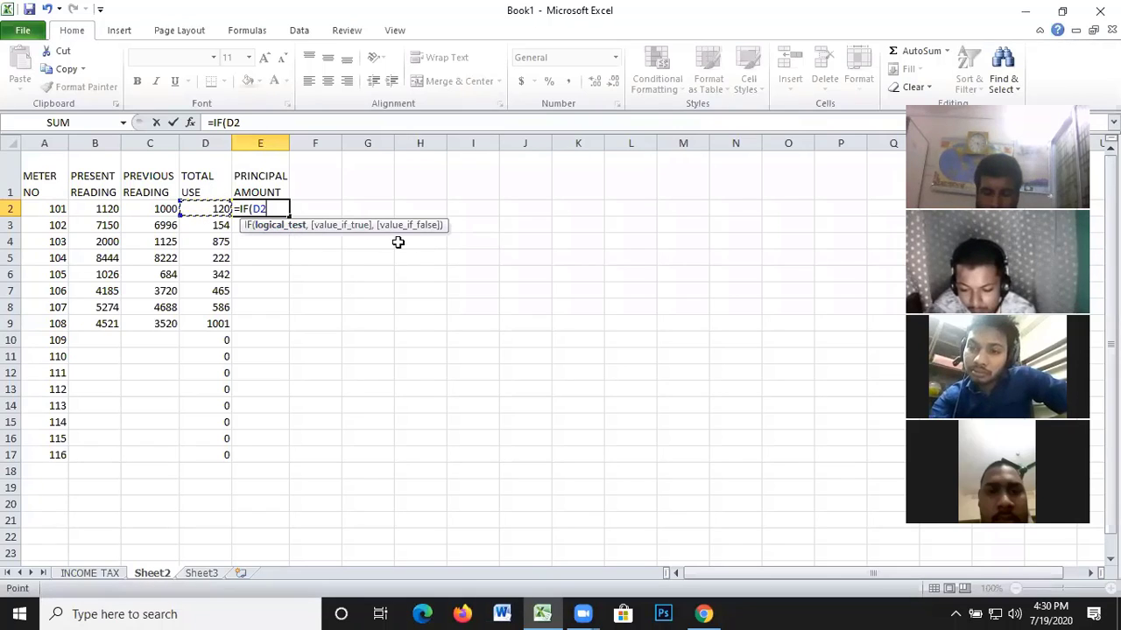
pyautogui.write('<')
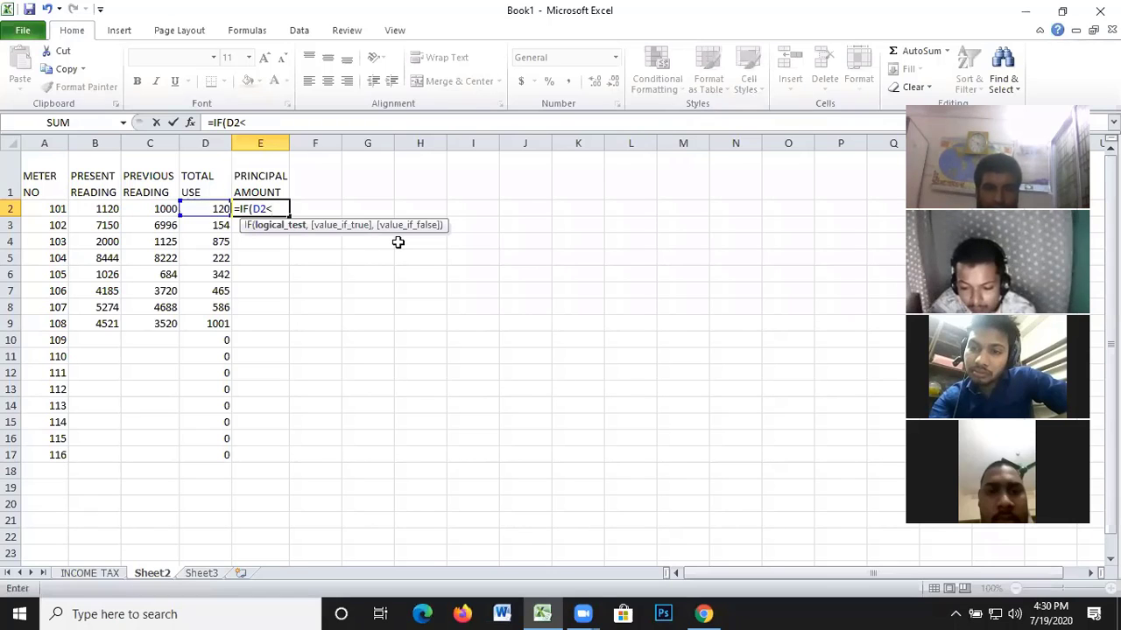
pyautogui.write('=')
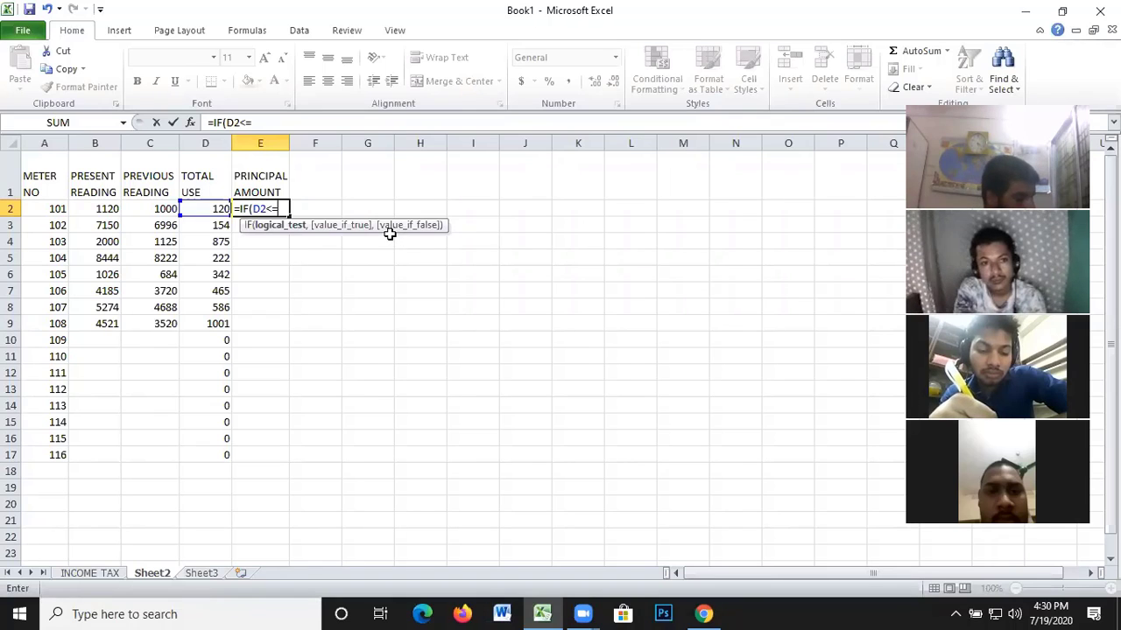
pyautogui.write('200')
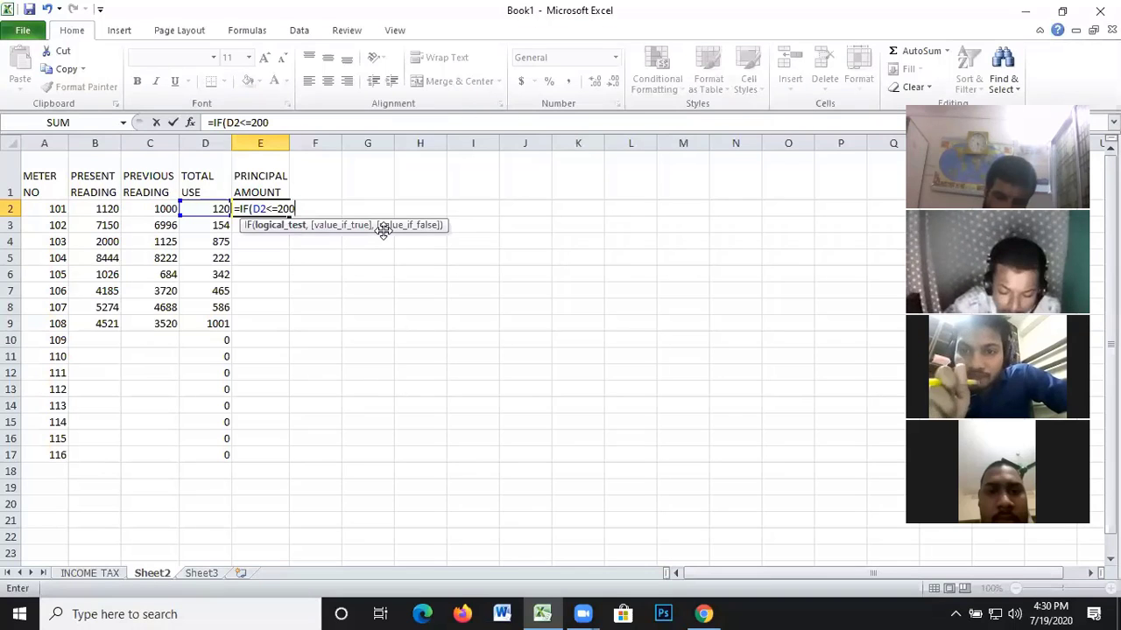
pyautogui.write(',')
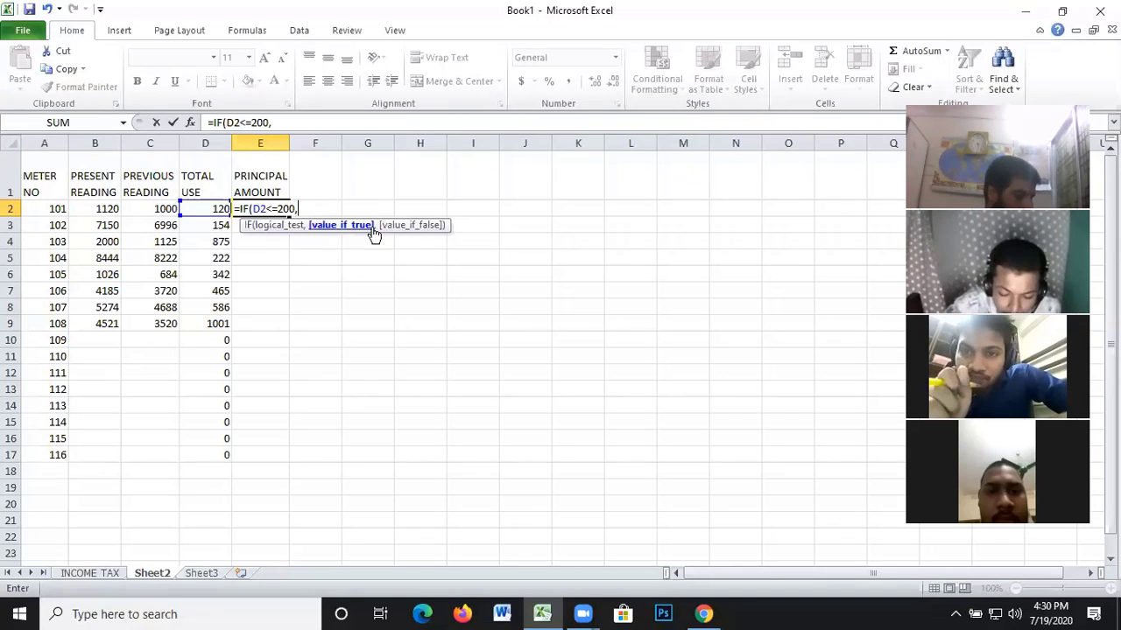
pyautogui.click(203, 209)
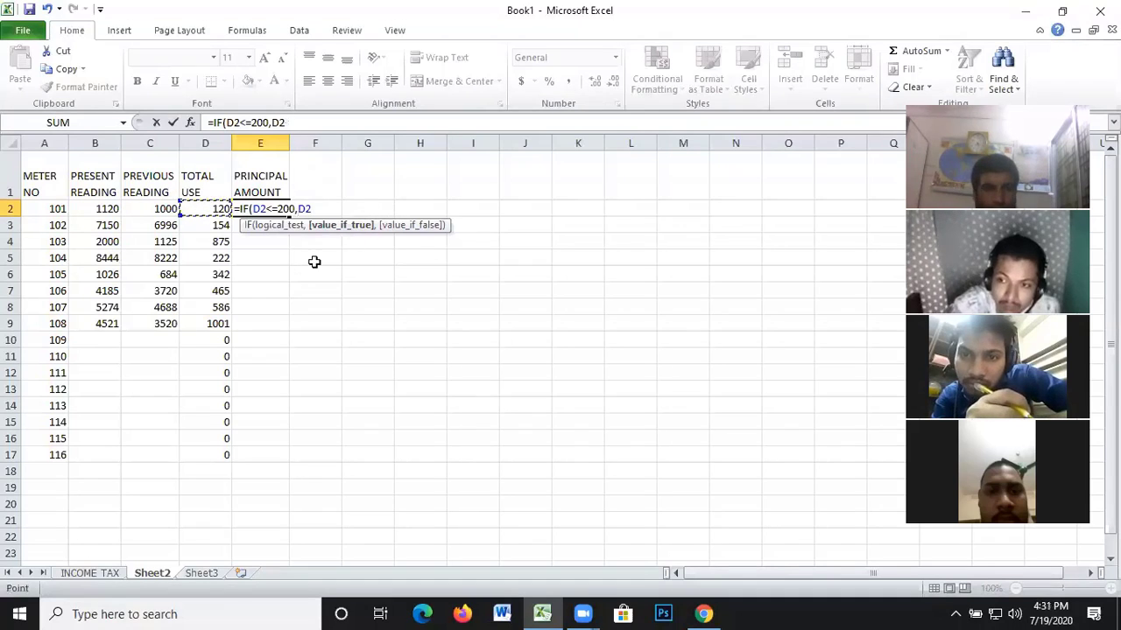
pyautogui.write('*1')
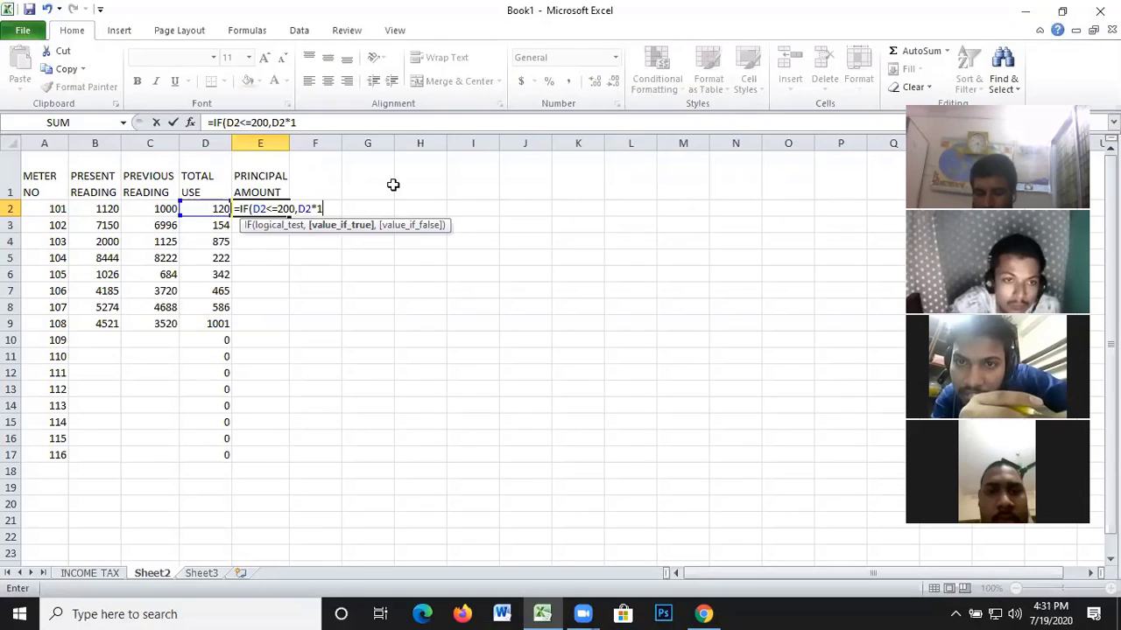
pyautogui.write('.75')
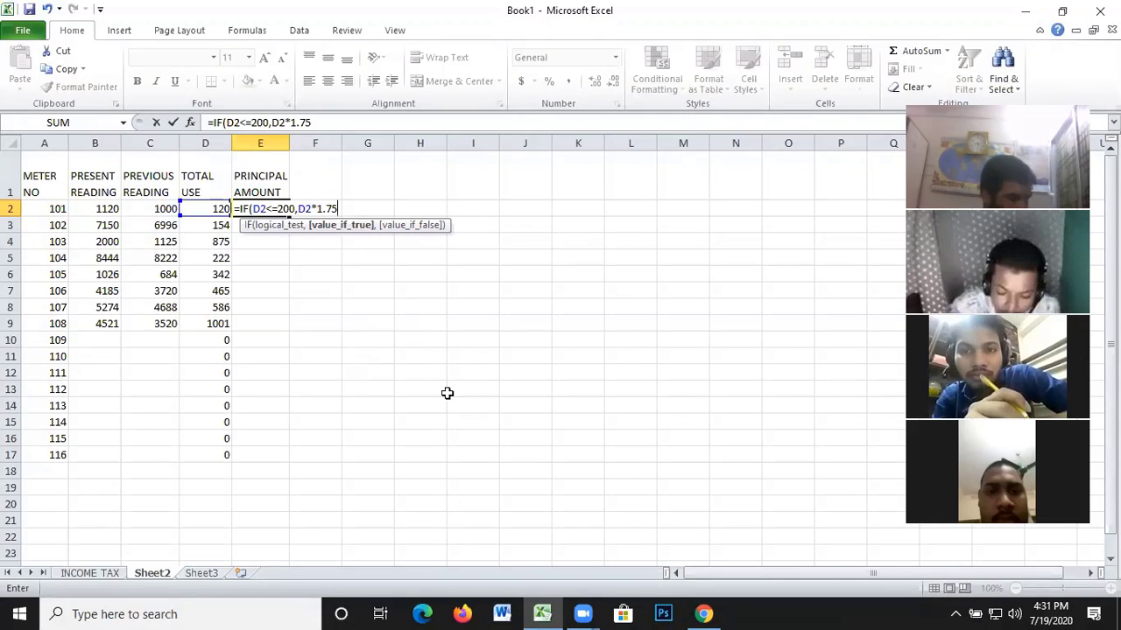
pyautogui.write(',')
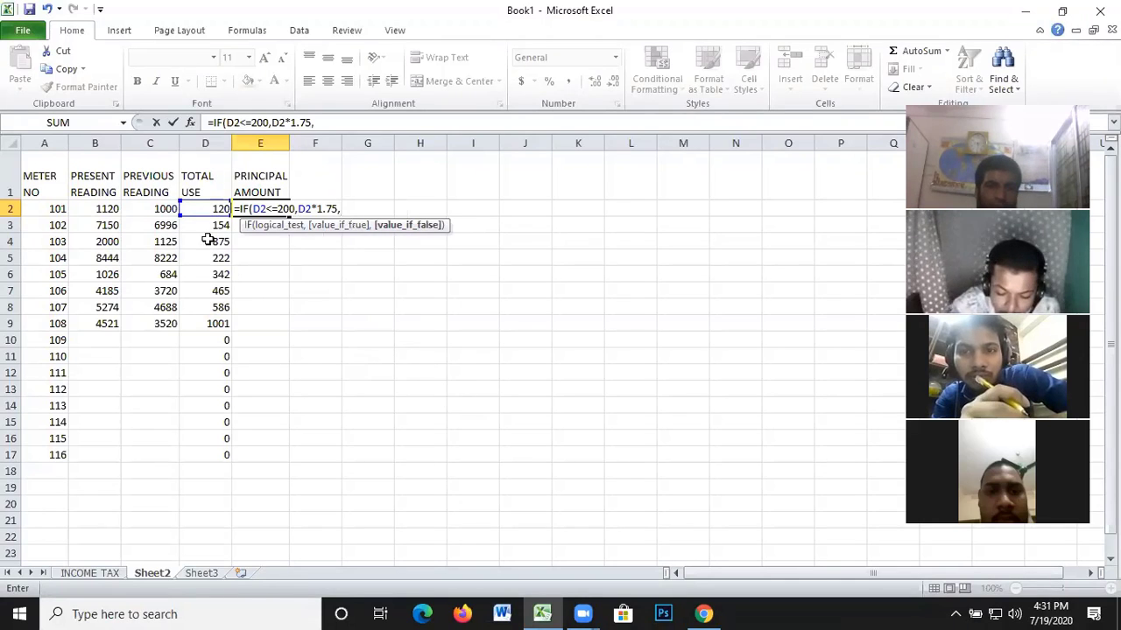
# Nest a second IF in the E2 formula that charges D2*2.50 when D2<=400
pyautogui.write('IF')
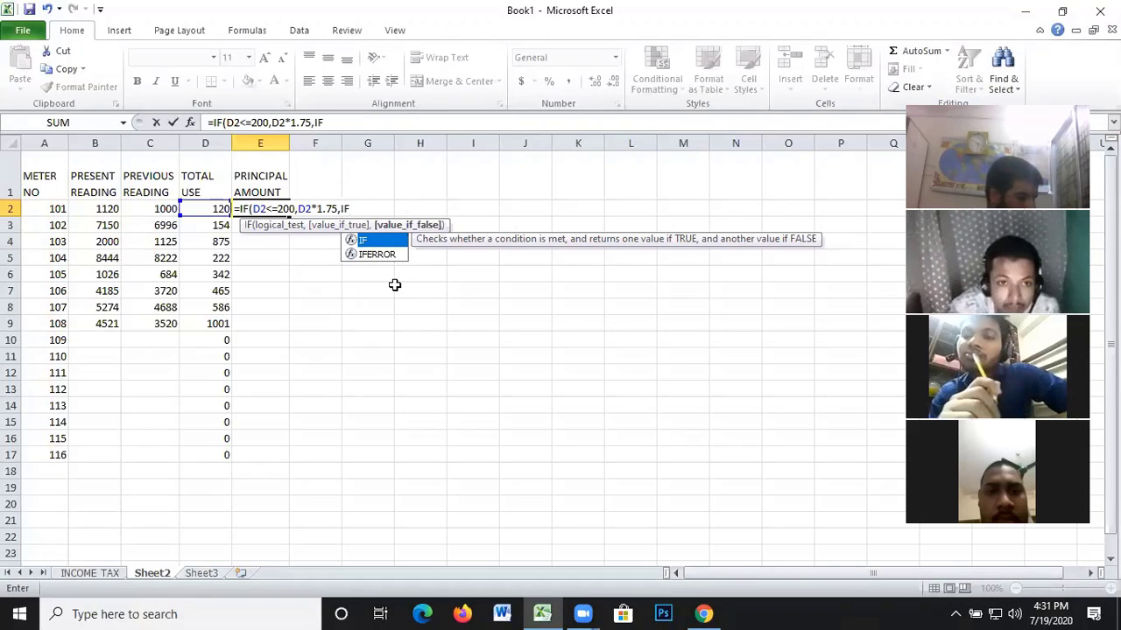
pyautogui.write('(')
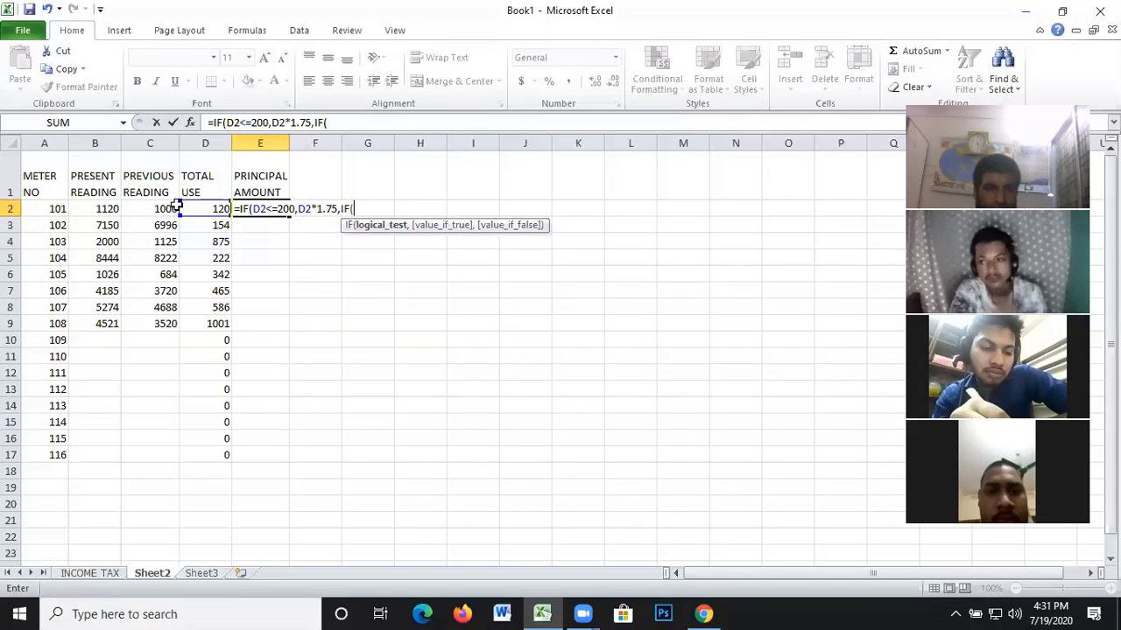
pyautogui.click(209, 208)
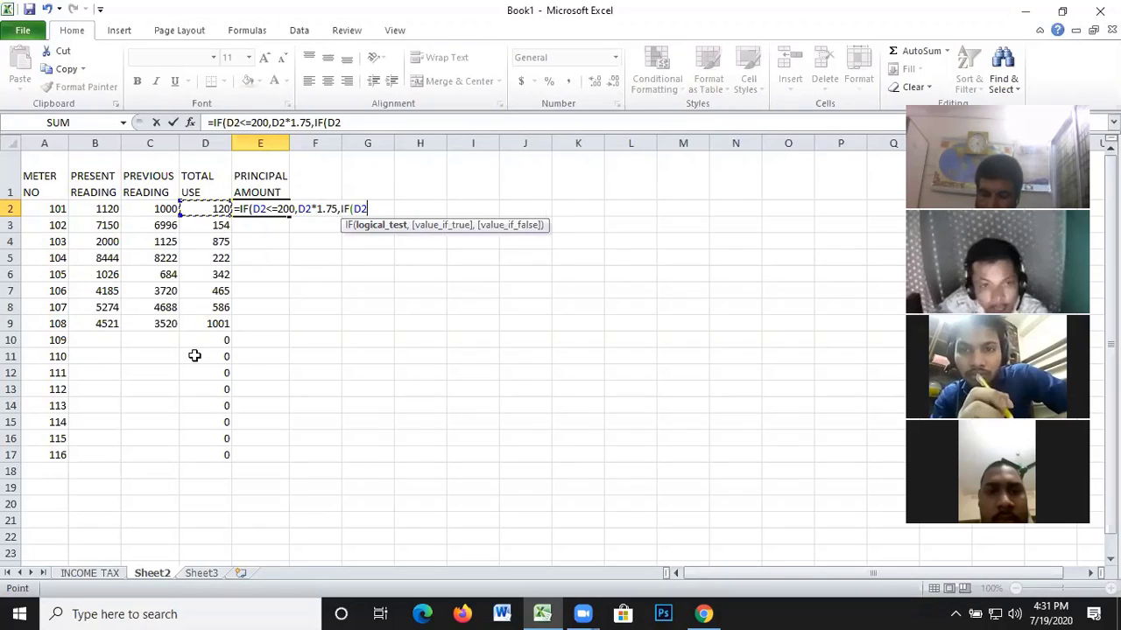
pyautogui.write('<=')
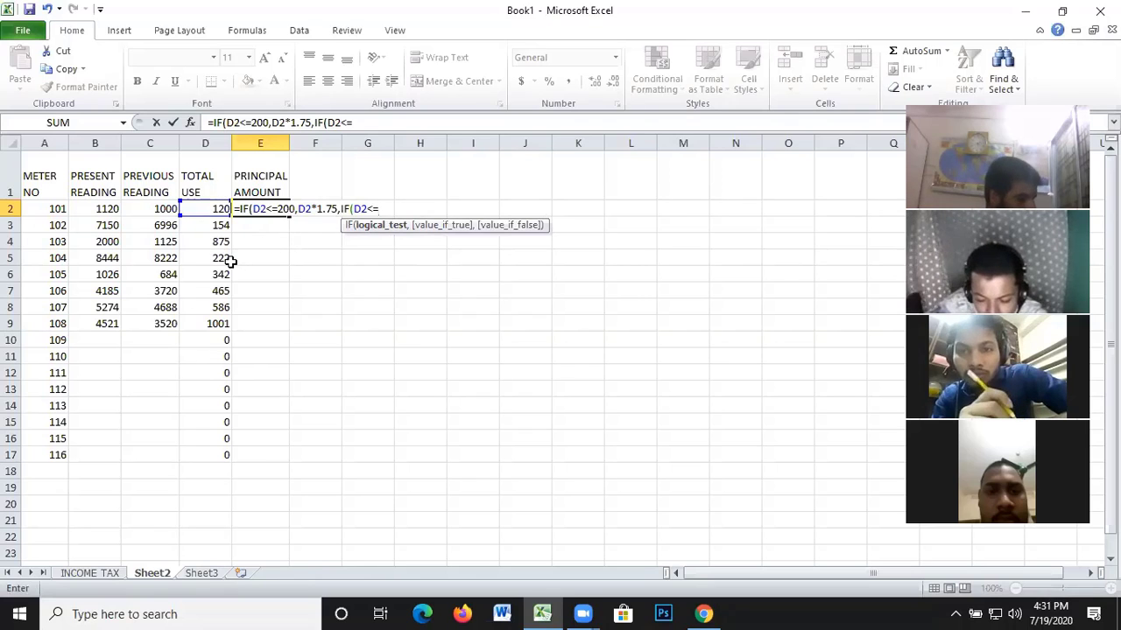
pyautogui.write('400,')
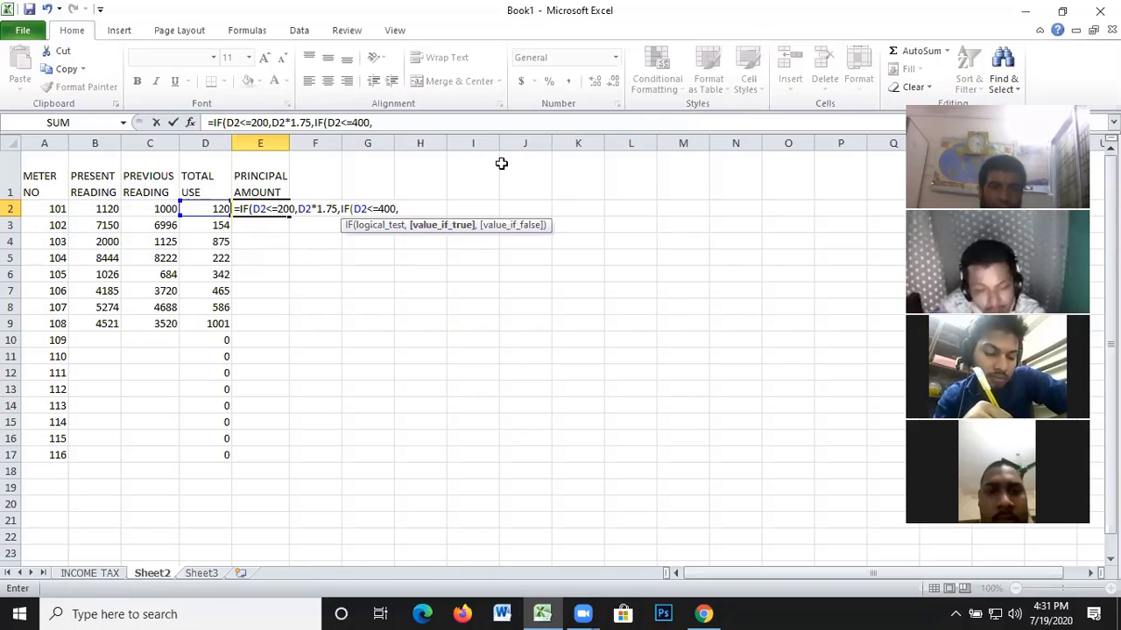
pyautogui.click(200, 208)
pyautogui.write('*2.')
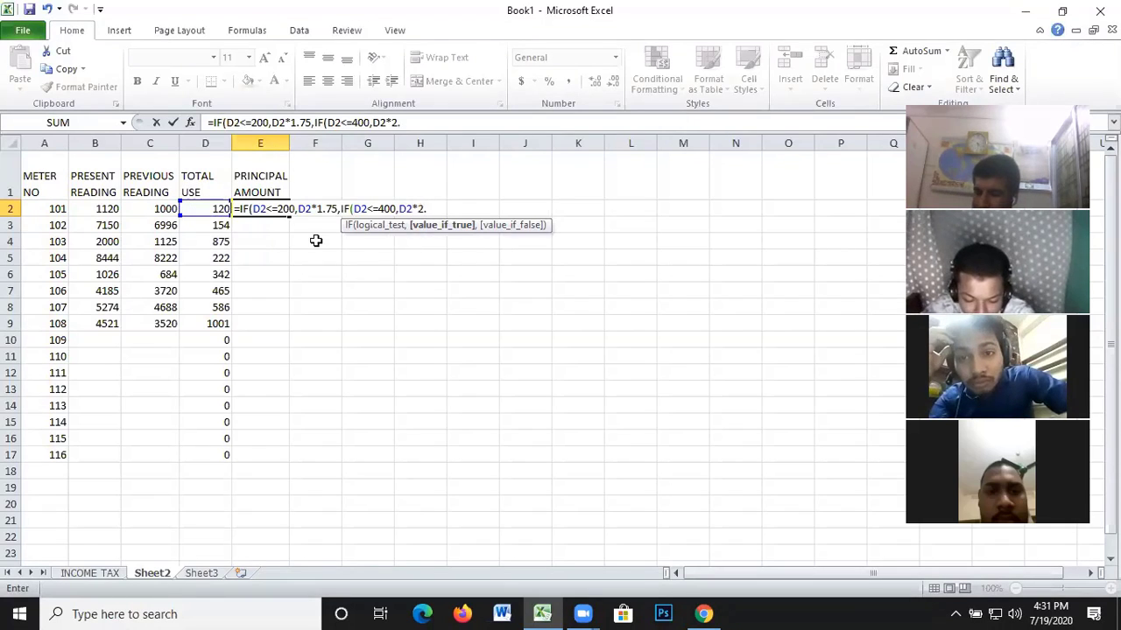
pyautogui.write('50')
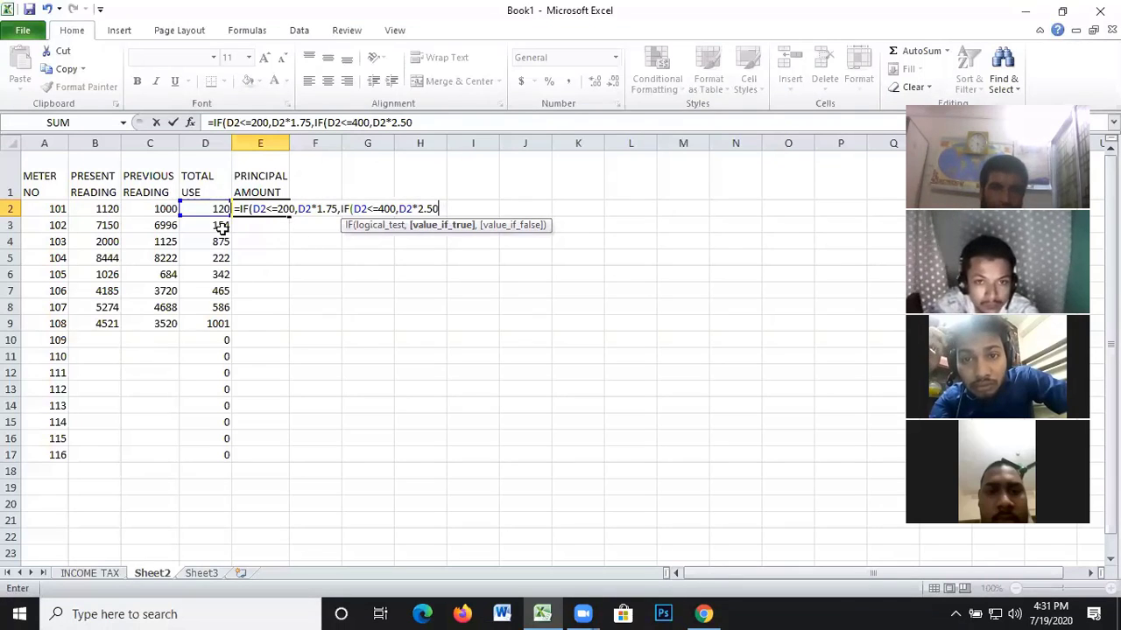
pyautogui.write(',')
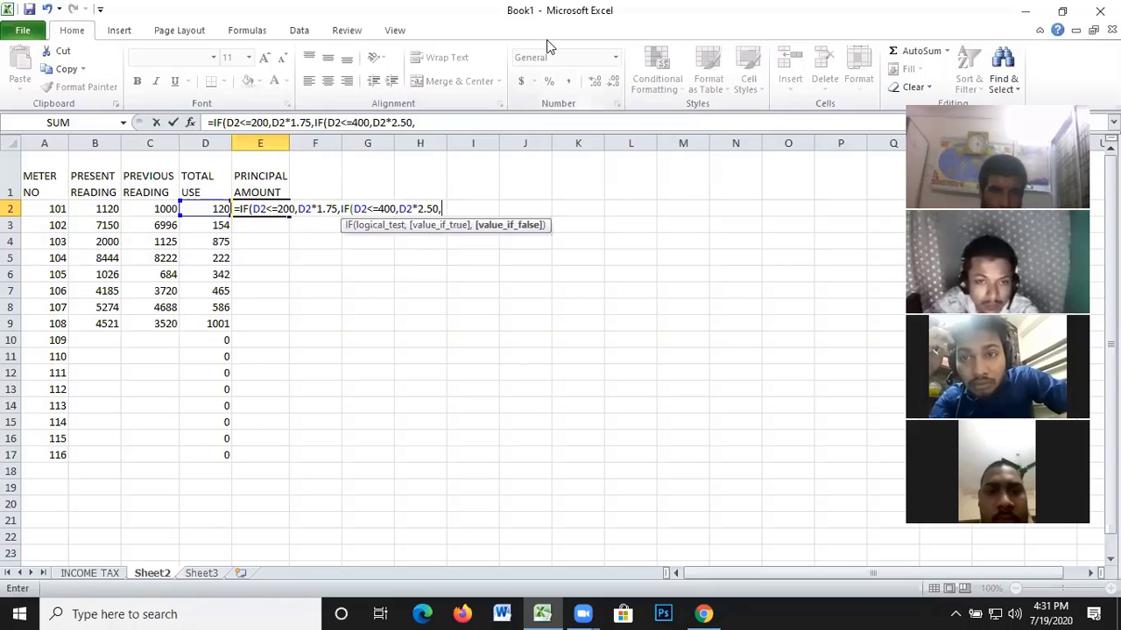
# Nest a third IF in the E2 formula that charges D2*3.75 when D2<=500
pyautogui.write('IF')
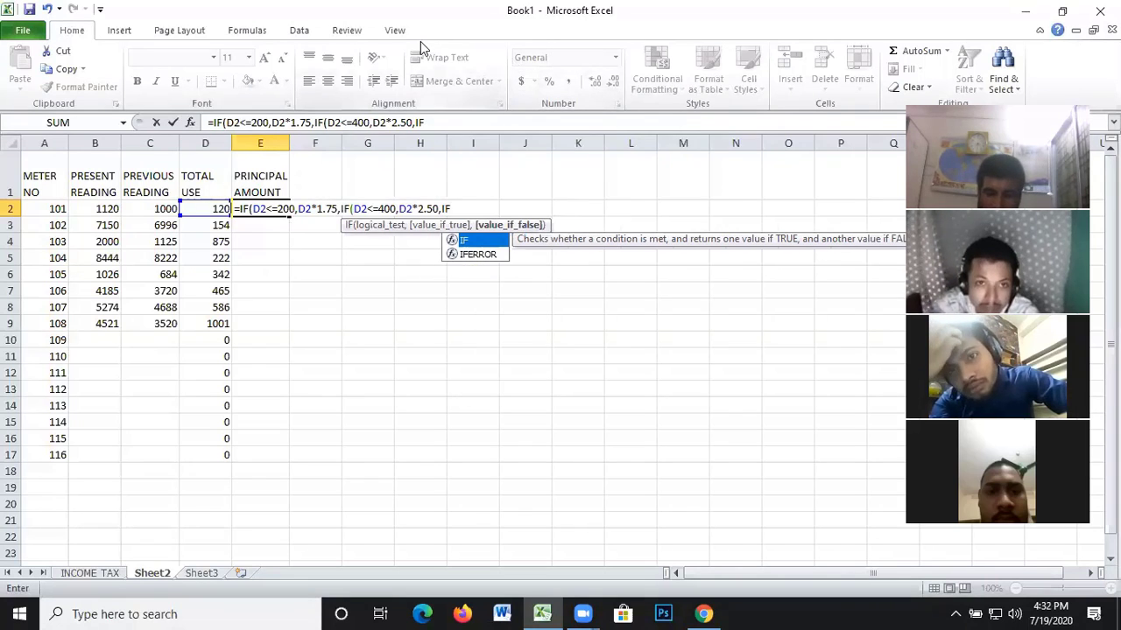
pyautogui.write('(')
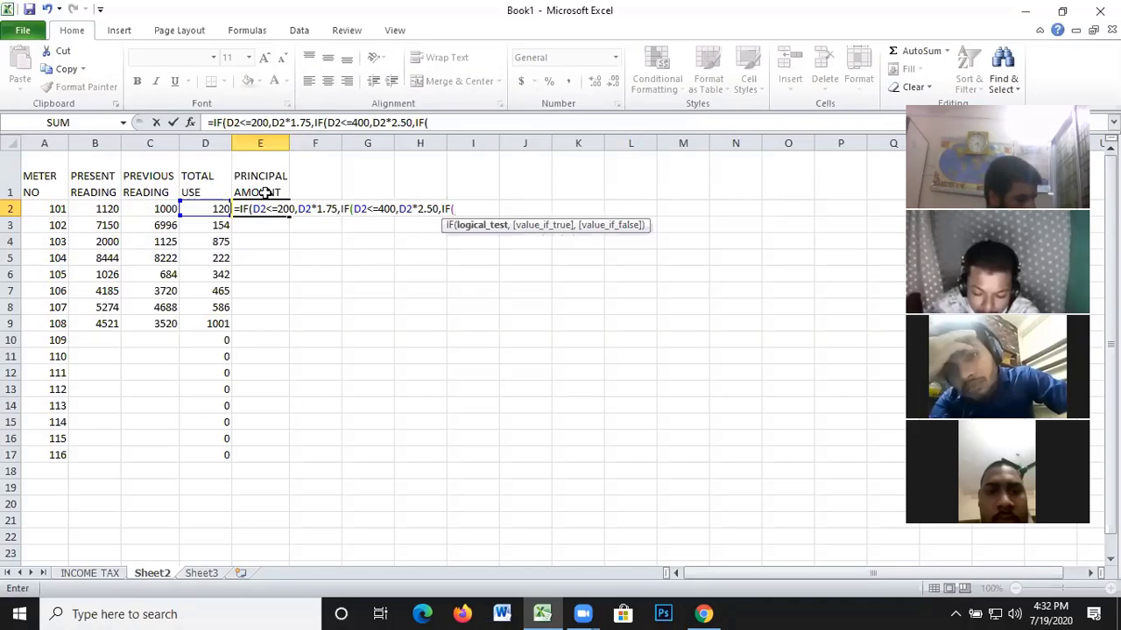
pyautogui.click(203, 209)
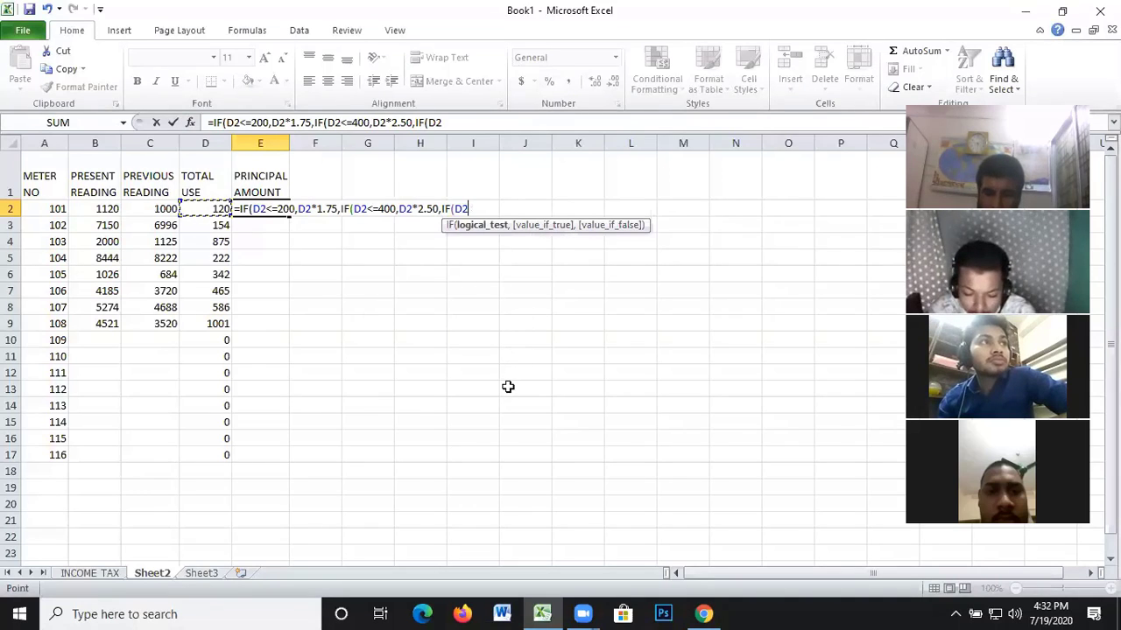
pyautogui.write('<=')
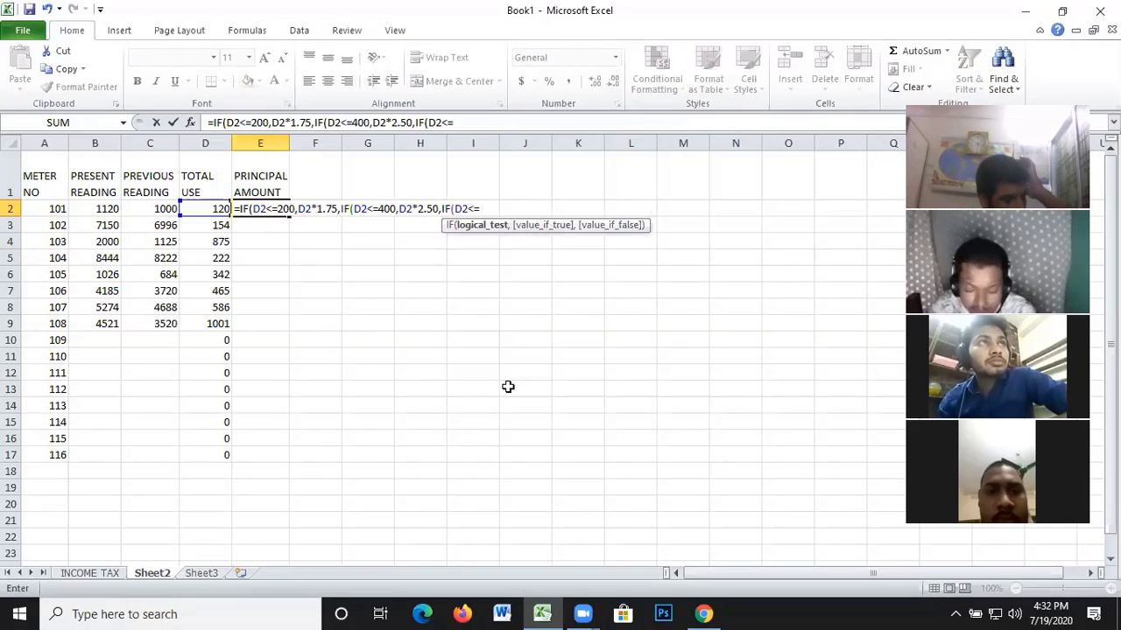
pyautogui.write('500')
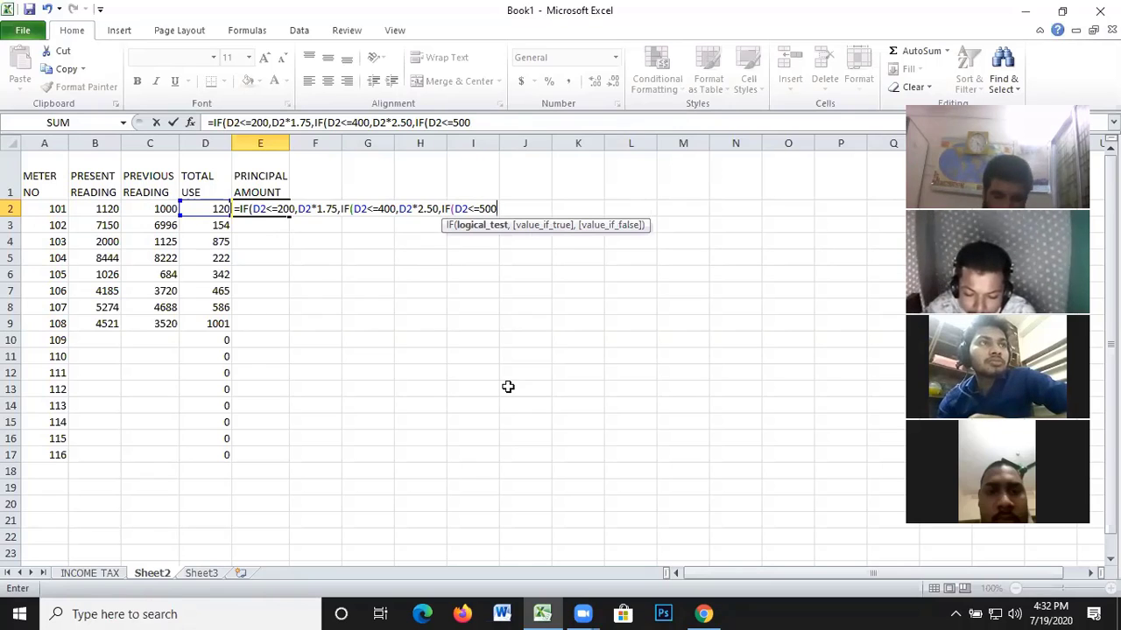
pyautogui.write(',')
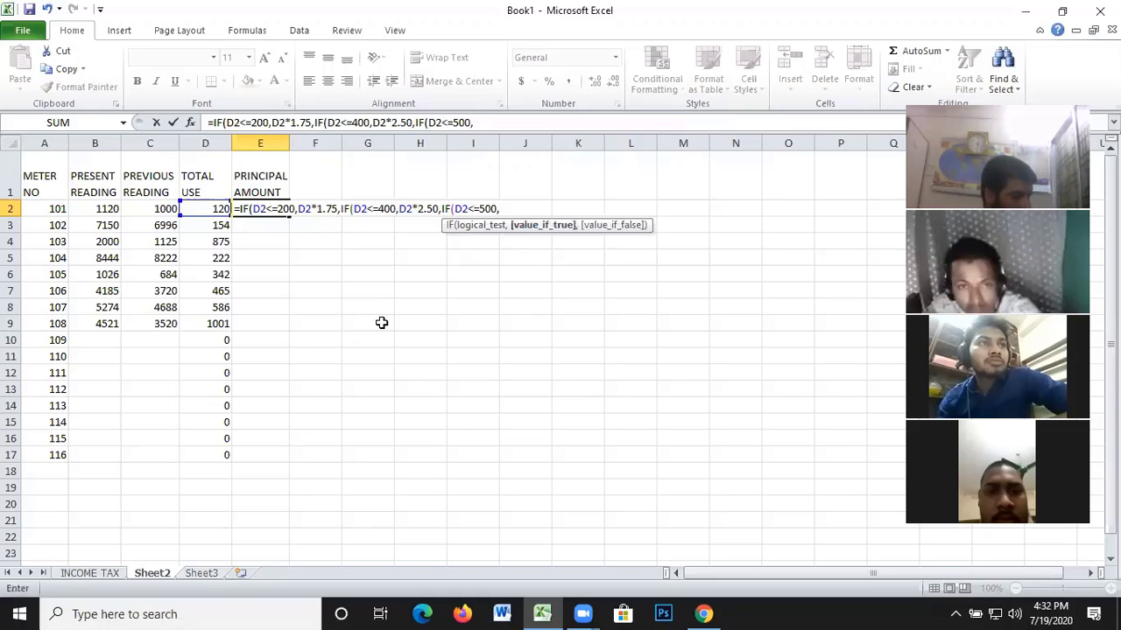
pyautogui.click(210, 209)
pyautogui.write('*')
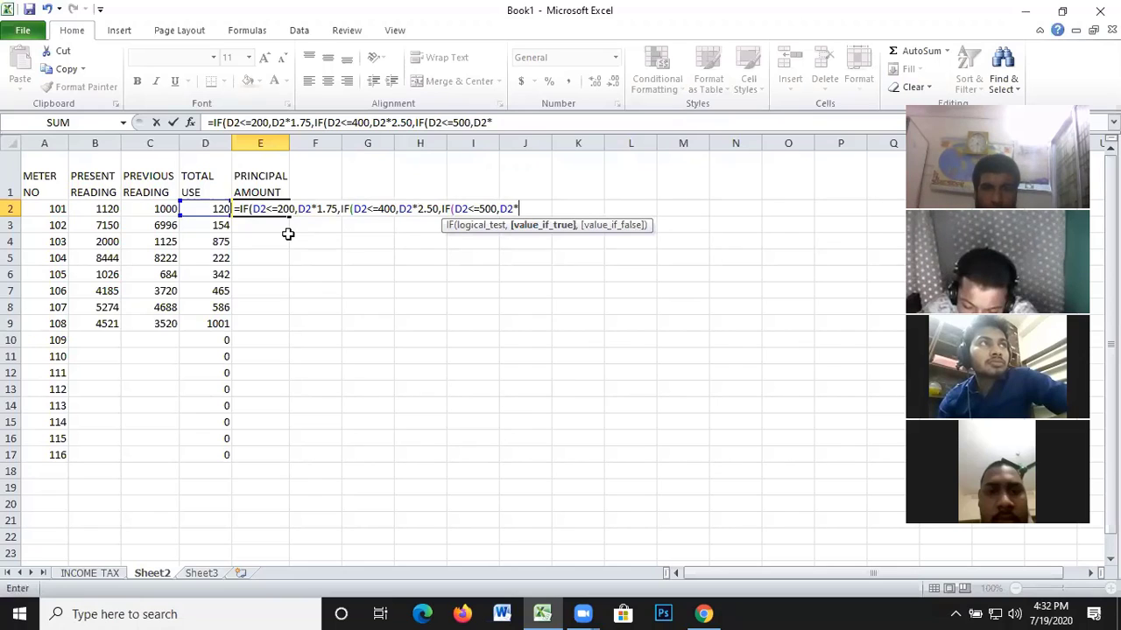
pyautogui.write('3')
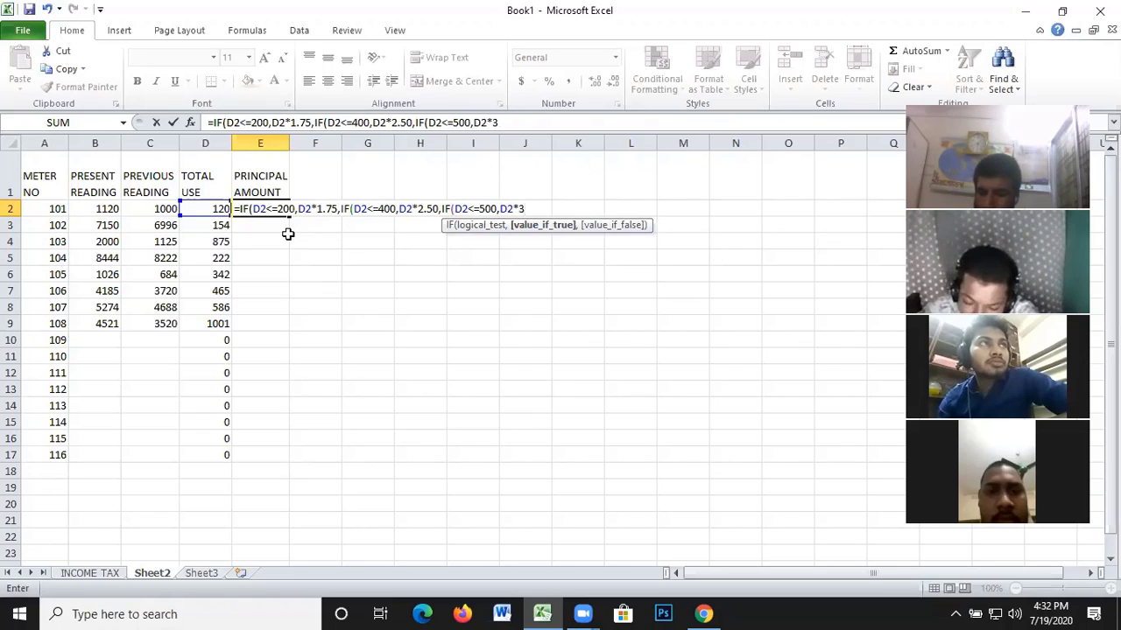
pyautogui.write('.75')
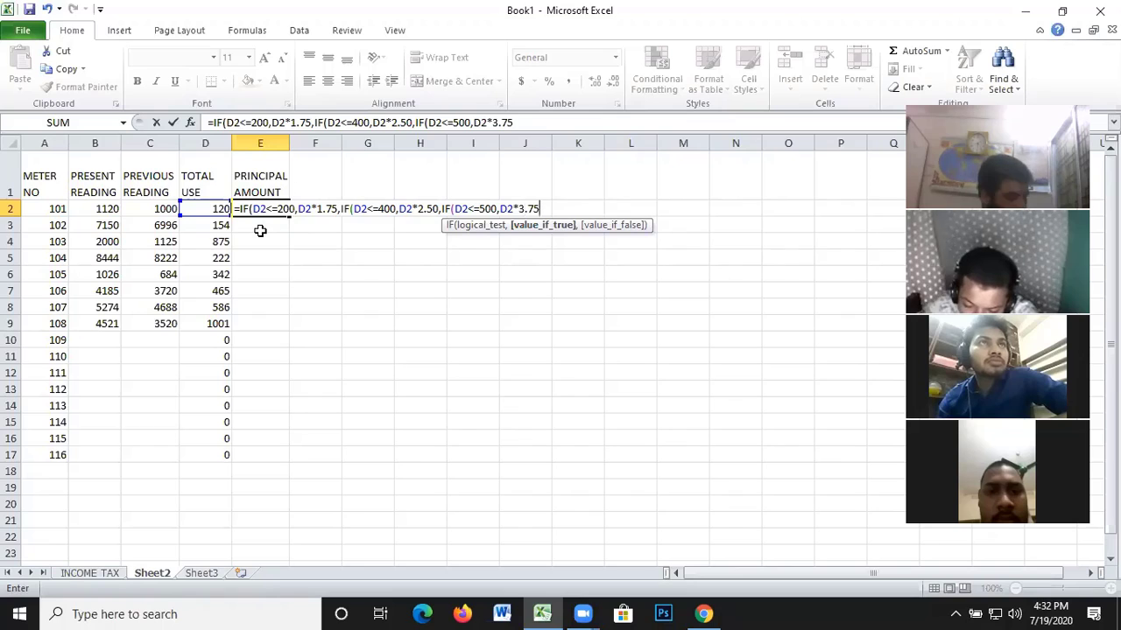
# Complete the E2 formula with D2*4.50 as the charge for all higher use, close all three IFs and commit it
pyautogui.write(',')
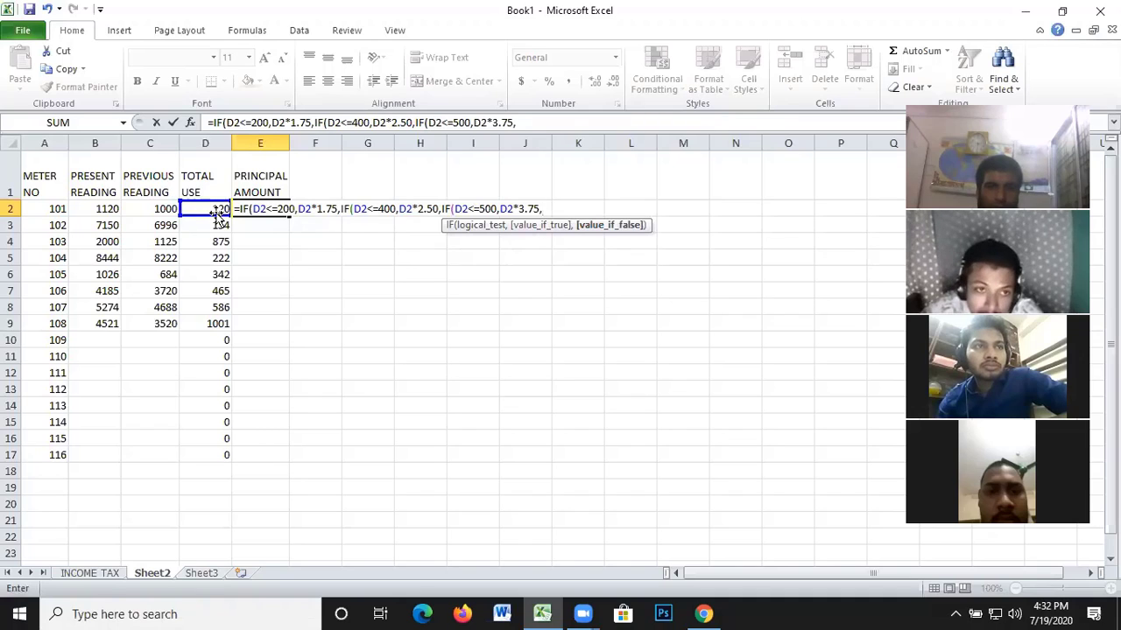
pyautogui.write('D2*')
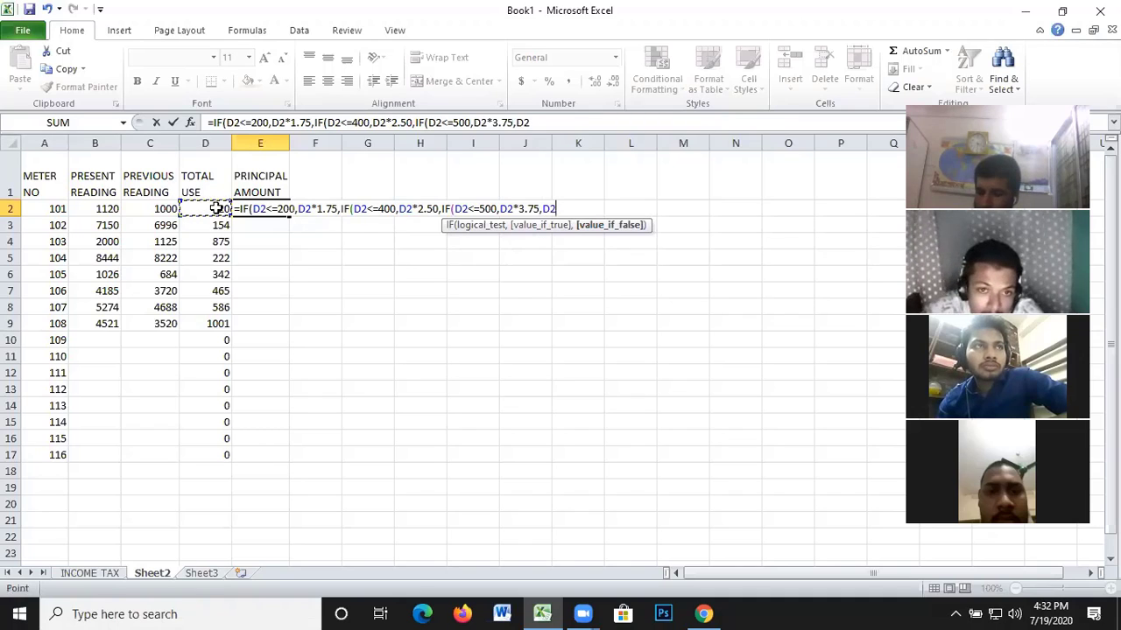
pyautogui.write('4.')
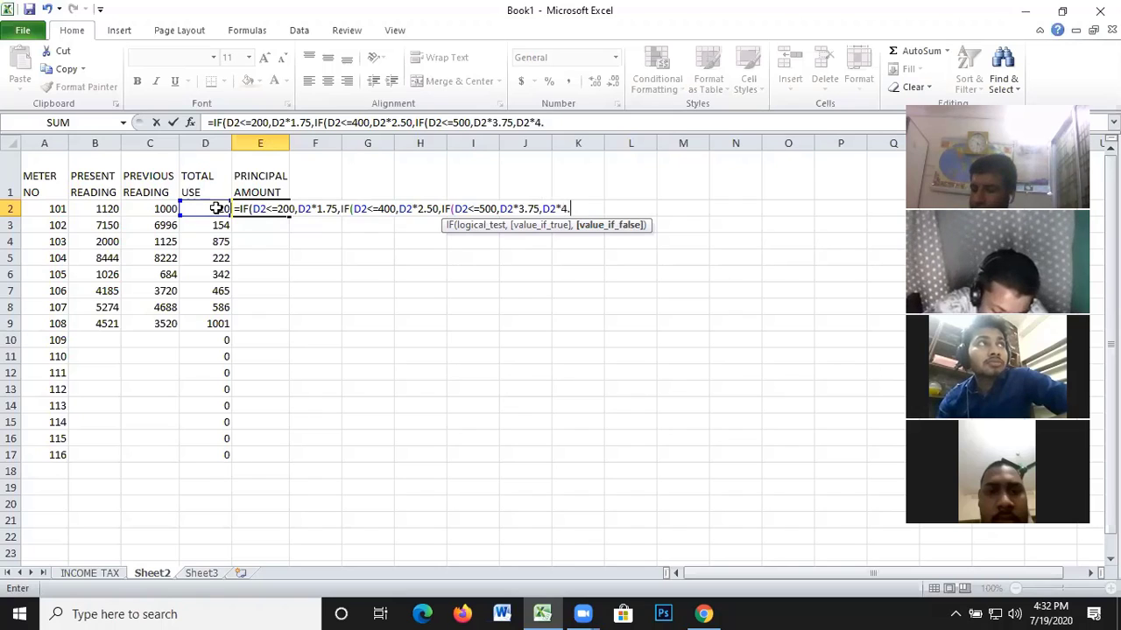
pyautogui.write('50')
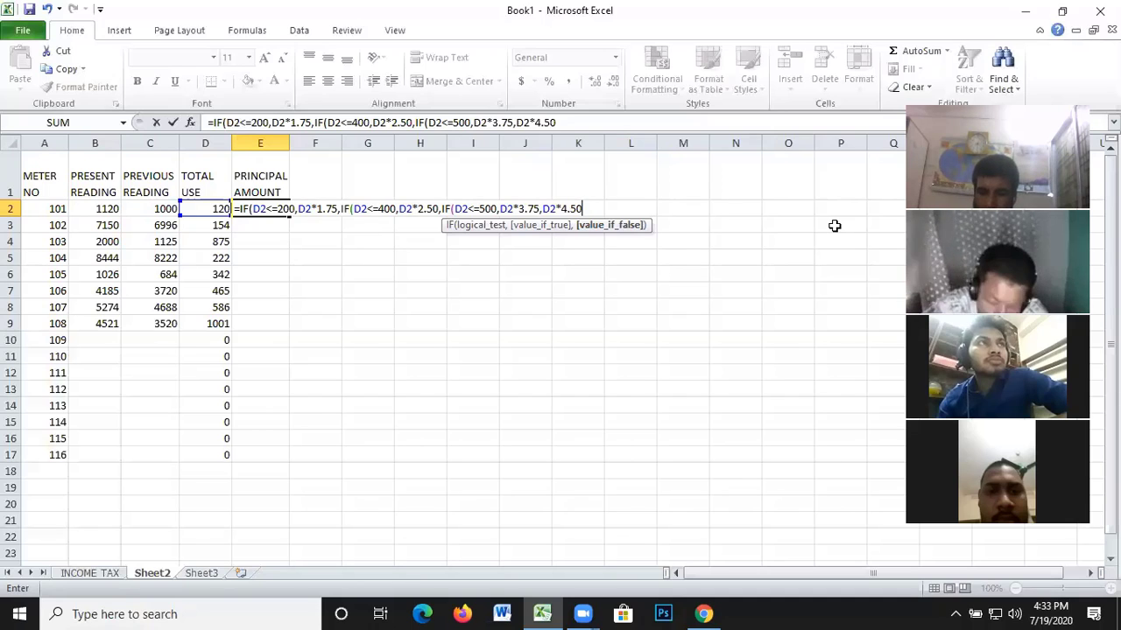
pyautogui.write('))')
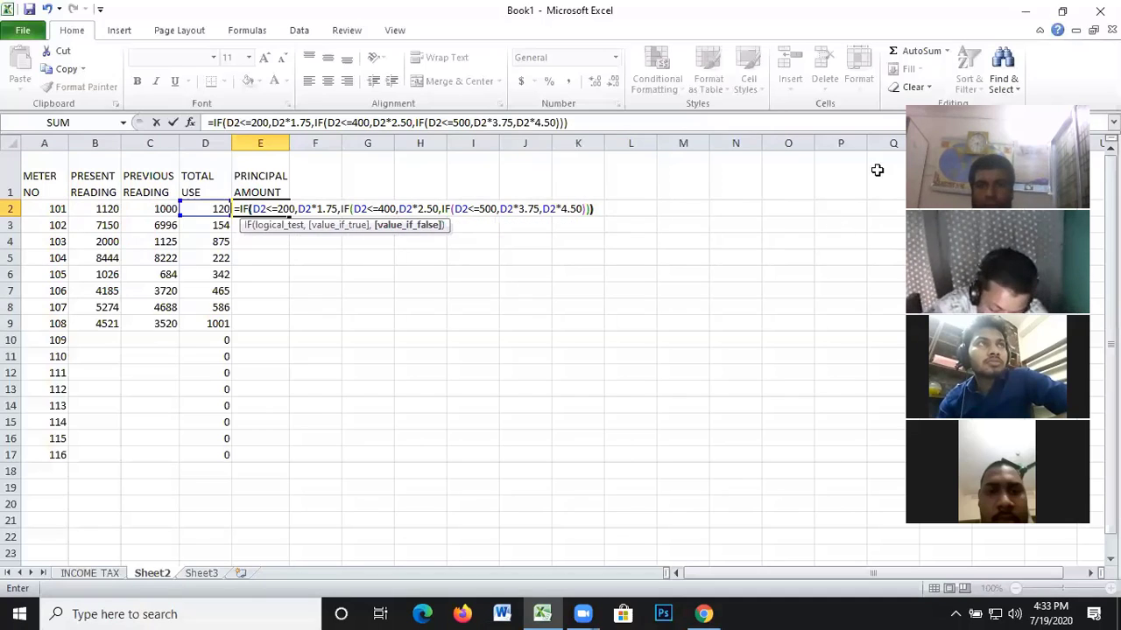
pyautogui.click(597, 210)
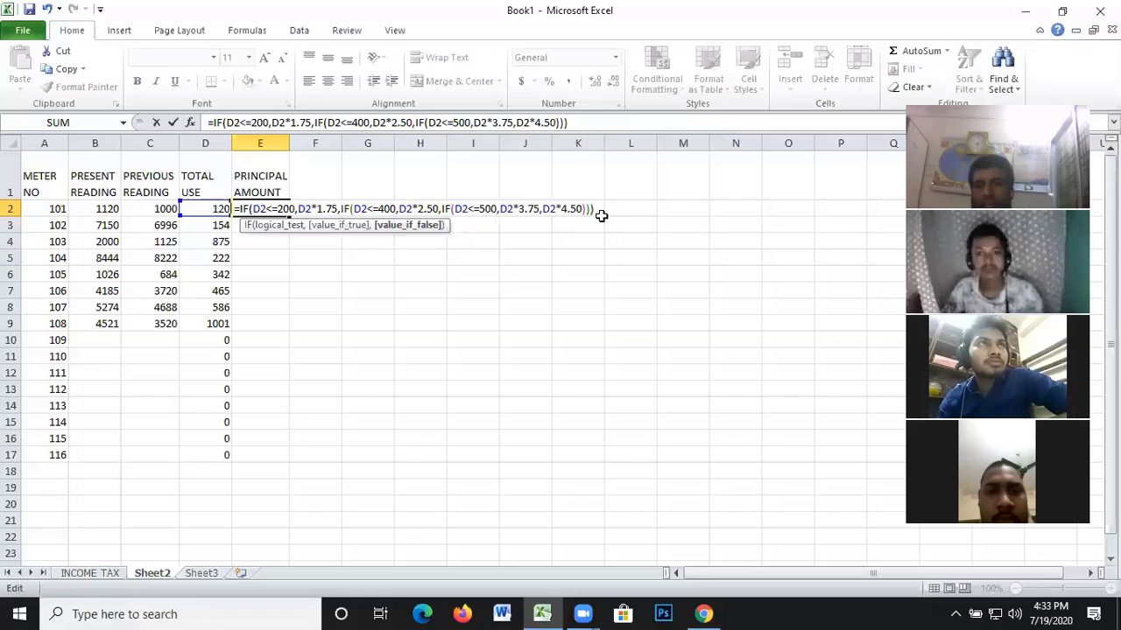
pyautogui.click(595, 209)
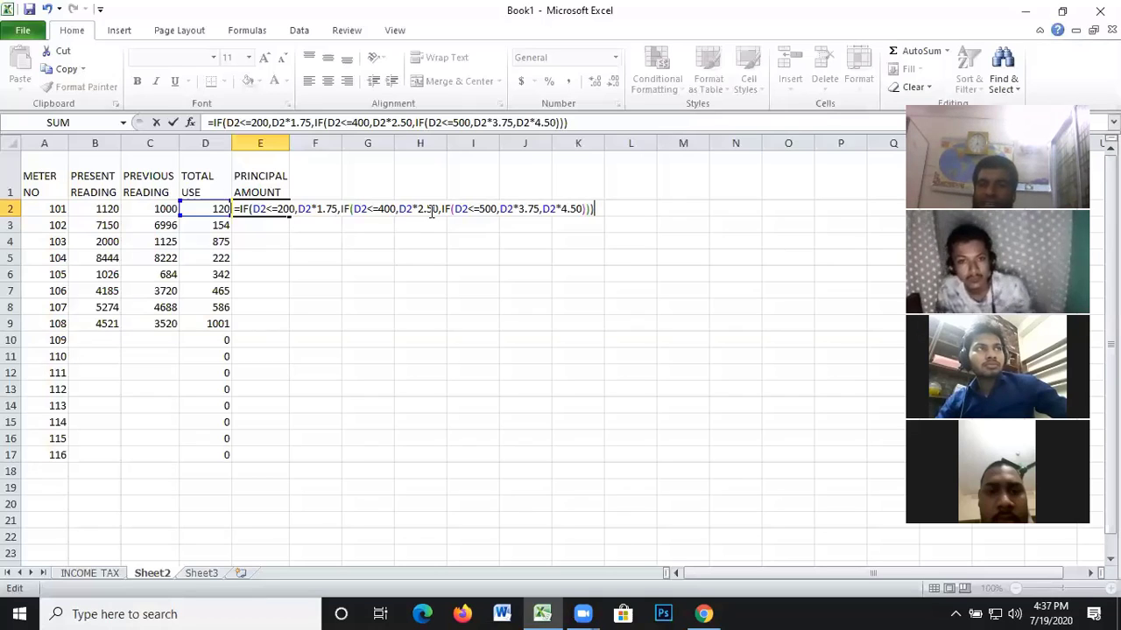
pyautogui.press('Return')
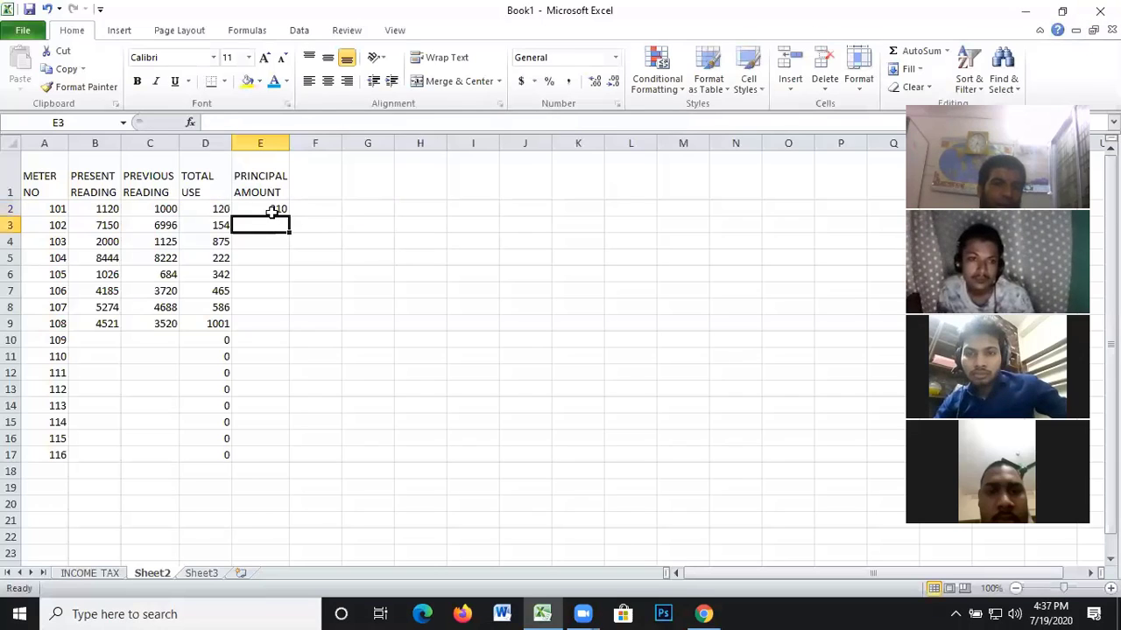
# Fill the principal amount formula from E2 down to E17
pyautogui.click(269, 210)
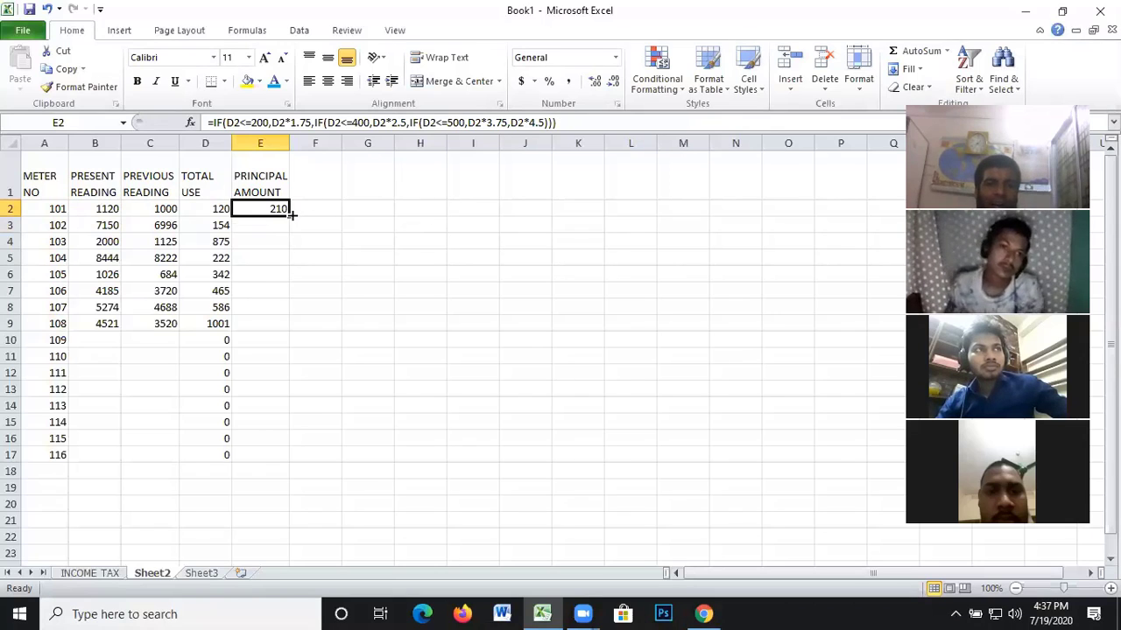
pyautogui.moveTo(287, 216); pyautogui.dragTo(271, 459)
pyautogui.click(463, 307)
# Enter the column heading VAT in cell F1
pyautogui.click(313, 183)
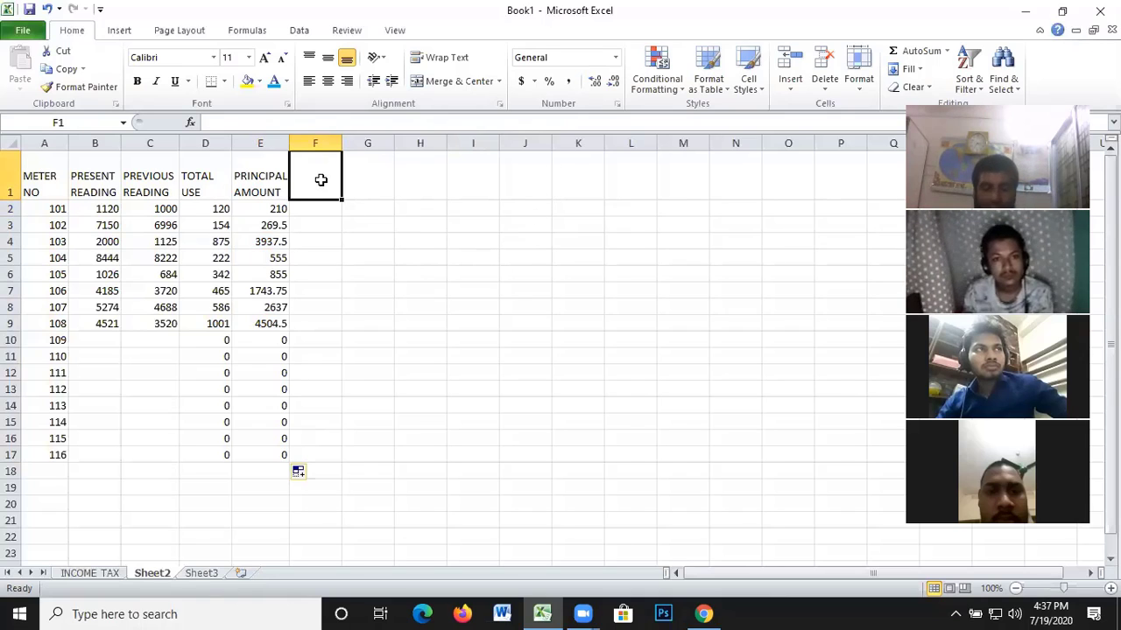
pyautogui.write('VAT')
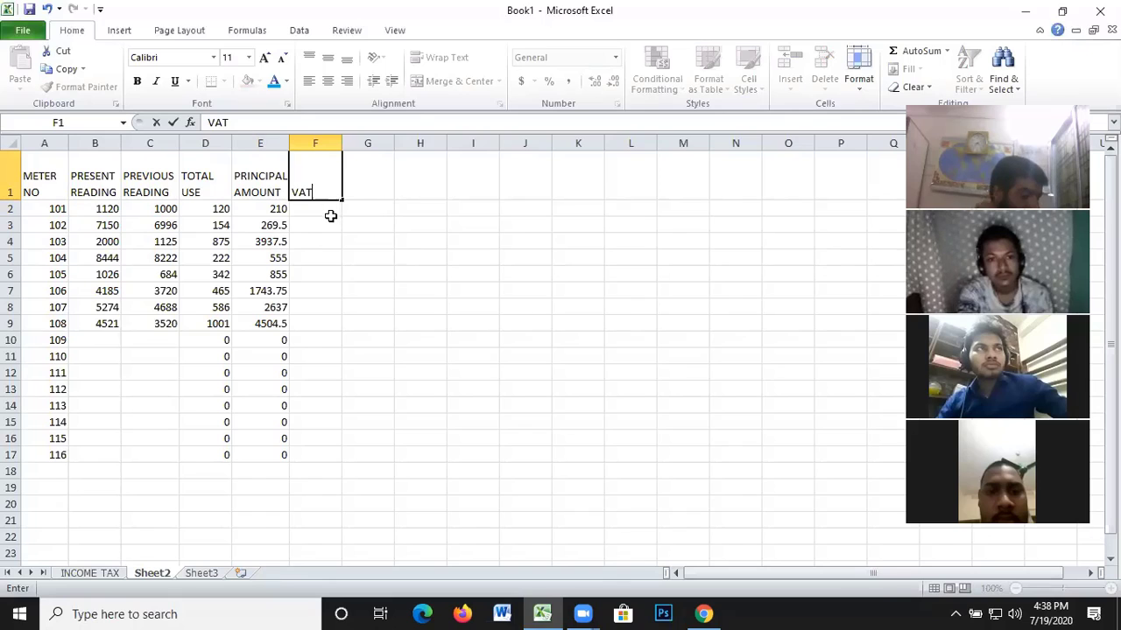
pyautogui.click(319, 209)
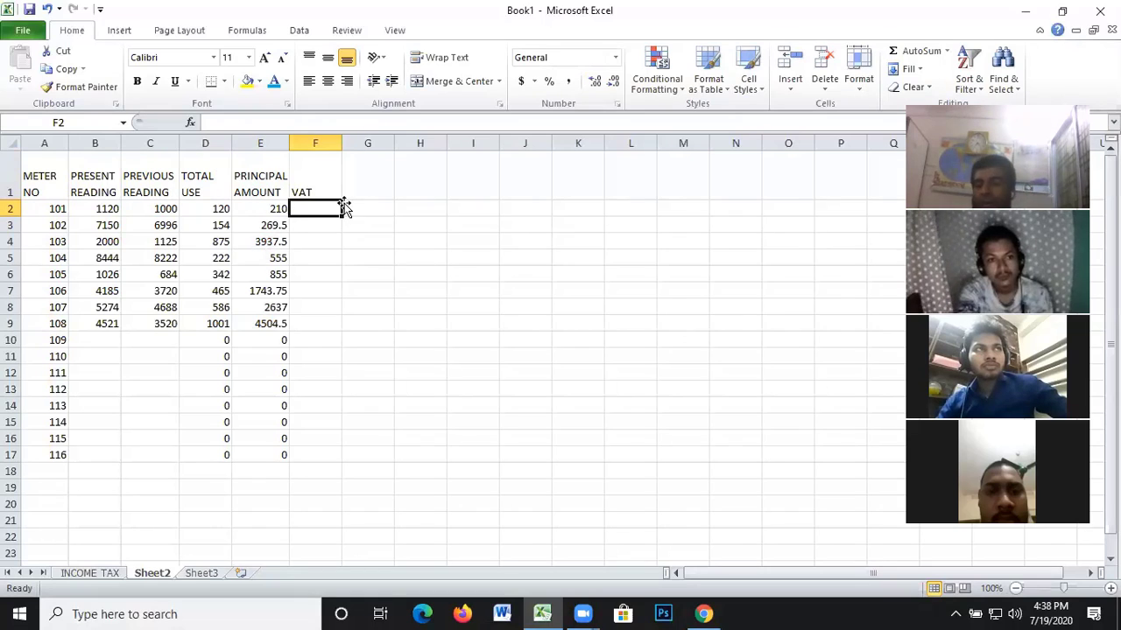
# Calculate the VAT in F2 with the formula =E2*15% and fill it down to F17
pyautogui.write('=')
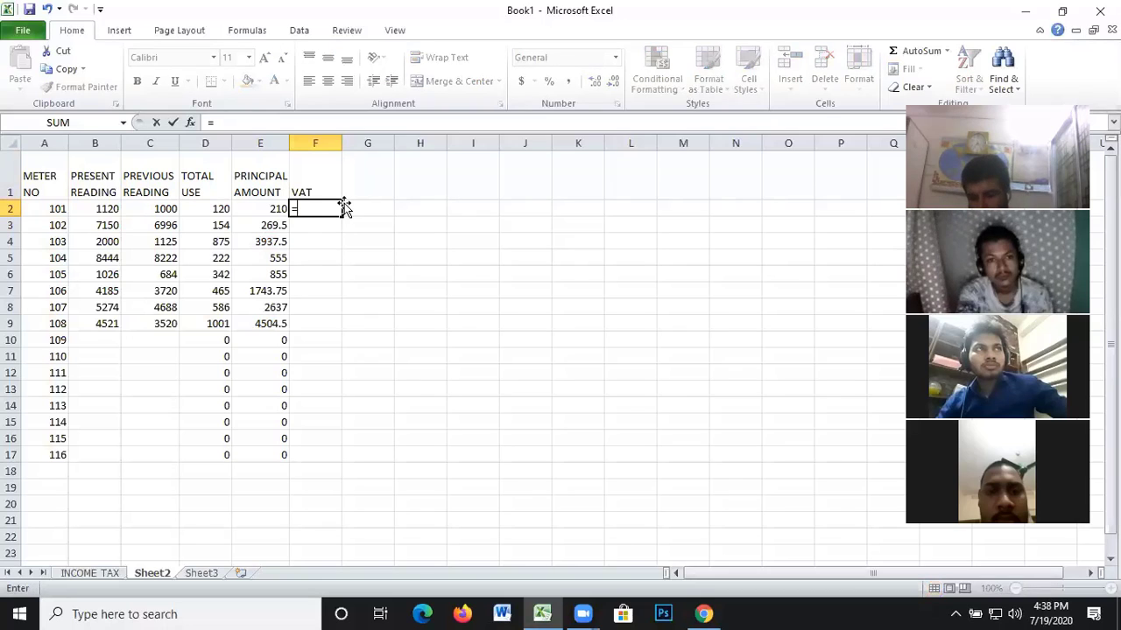
pyautogui.click(265, 208)
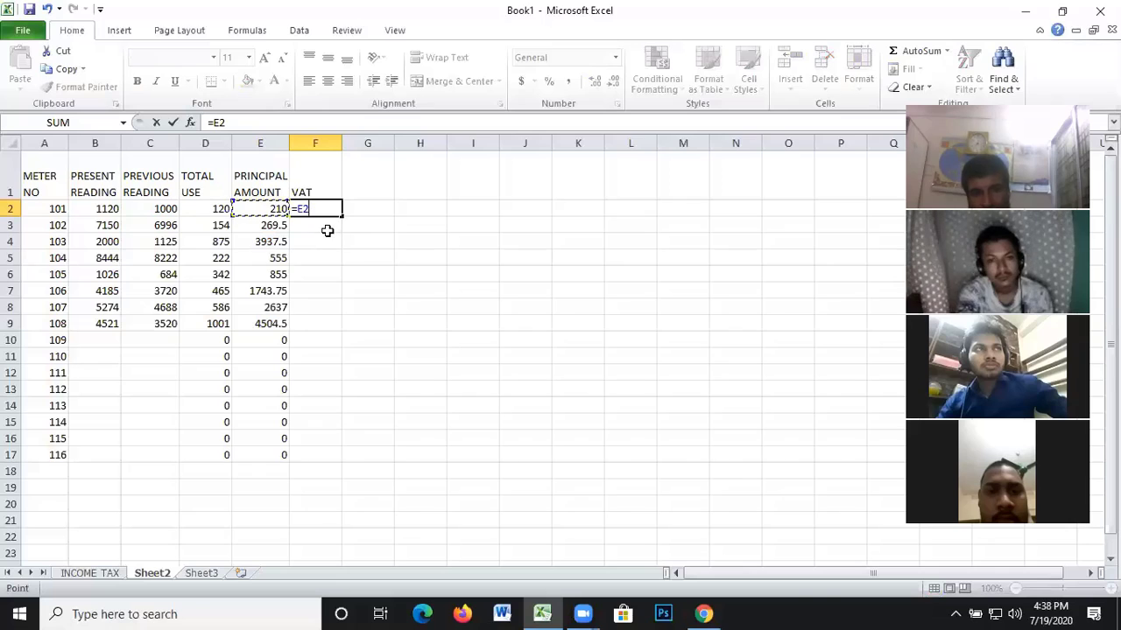
pyautogui.write('*15')
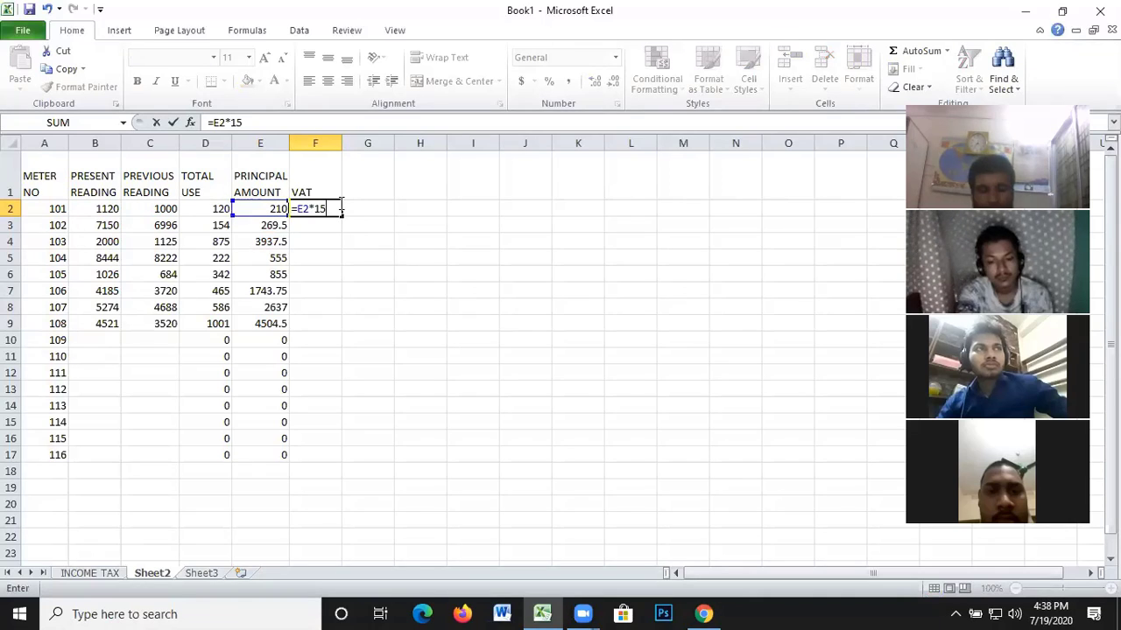
pyautogui.write('%')
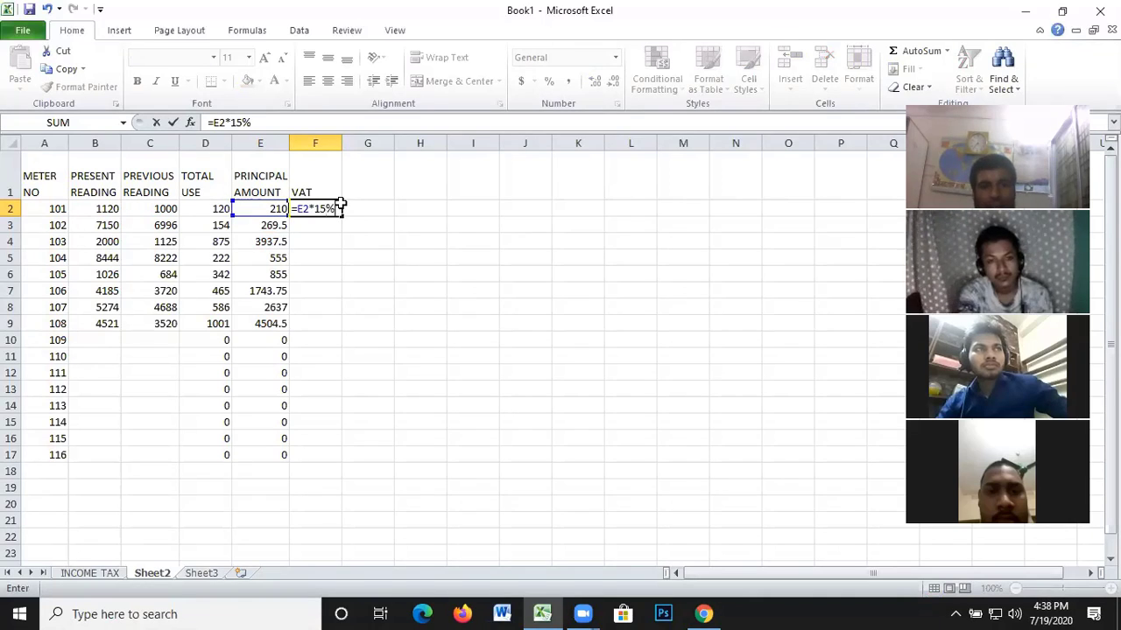
pyautogui.press('Return')
pyautogui.click(323, 209)
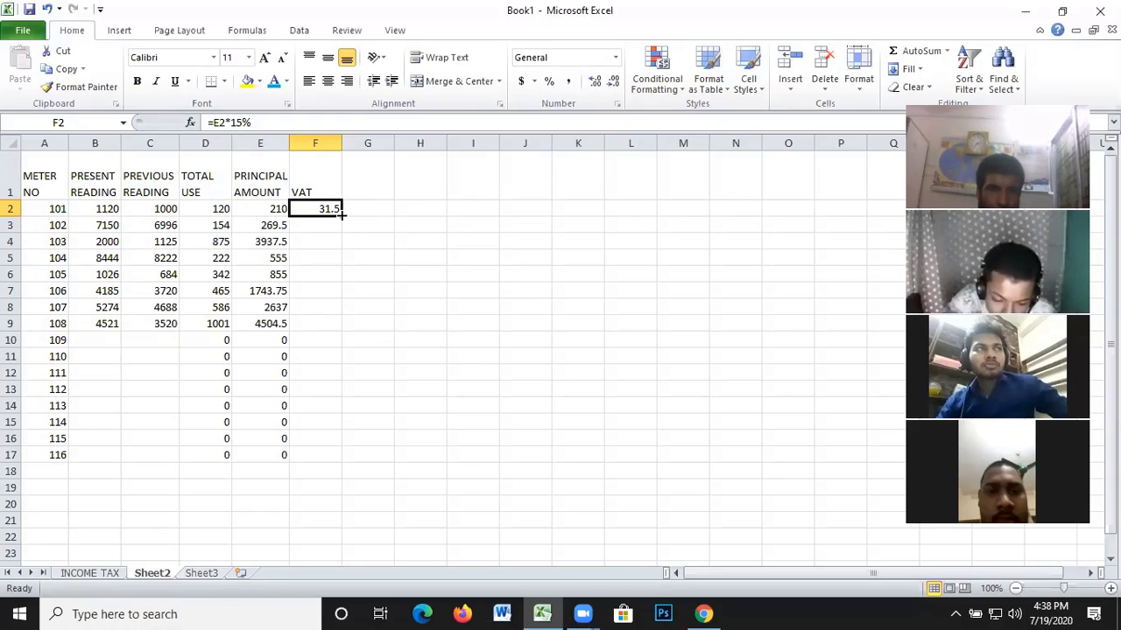
pyautogui.moveTo(339, 219); pyautogui.dragTo(353, 459)
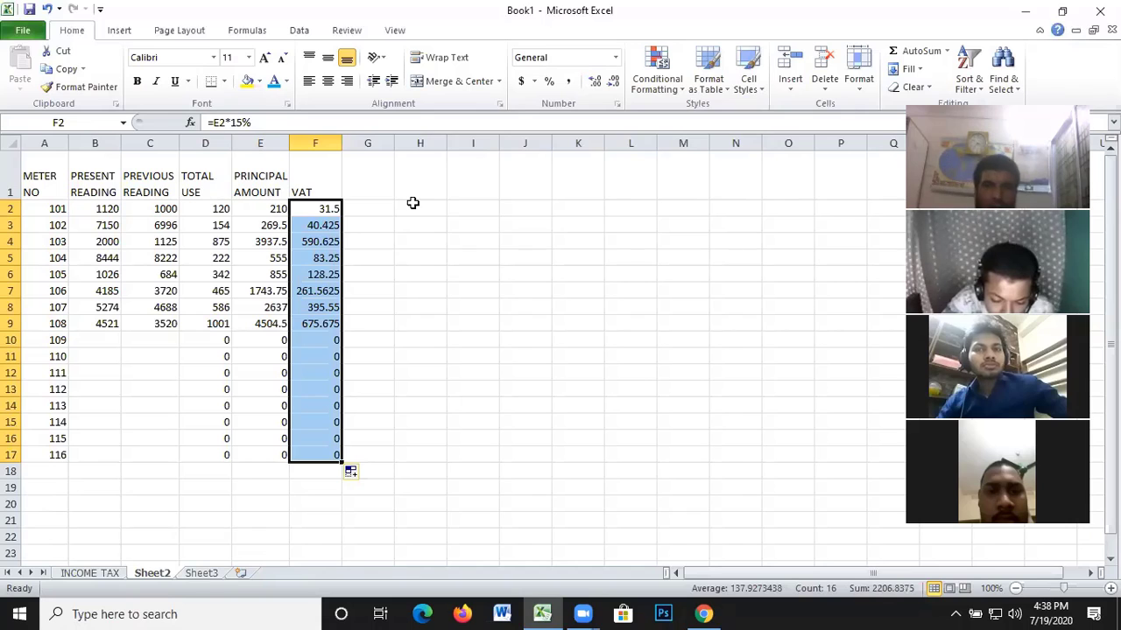
# Enter the column heading PRE DUE in G1, with the due amounts 100 in G2 and 1000 in G3
pyautogui.click(364, 180)
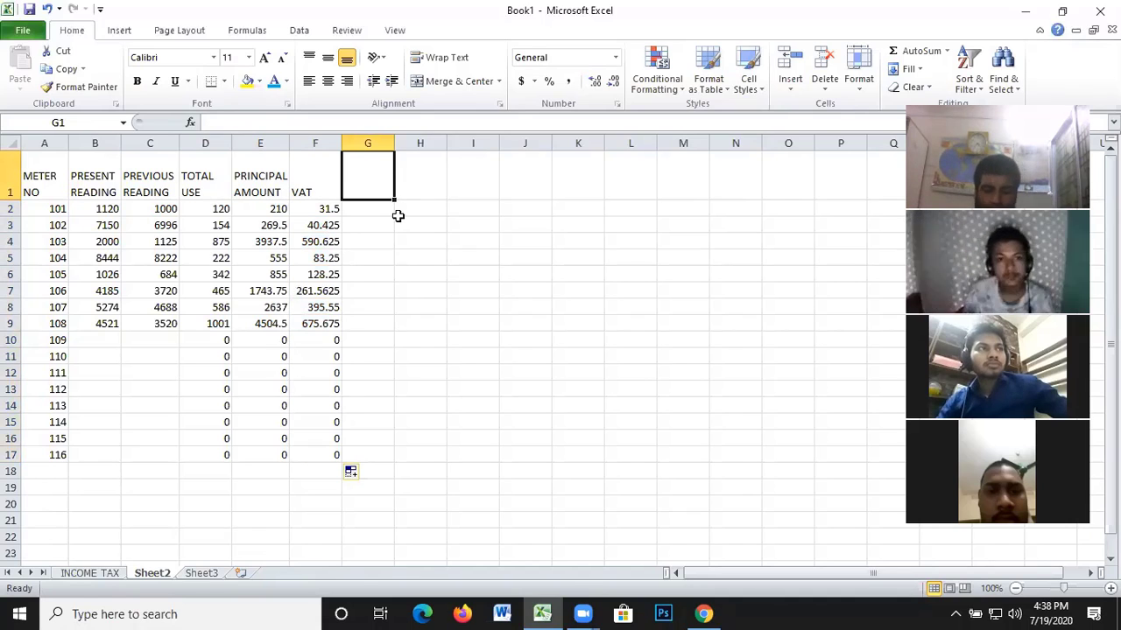
pyautogui.write('PRE')
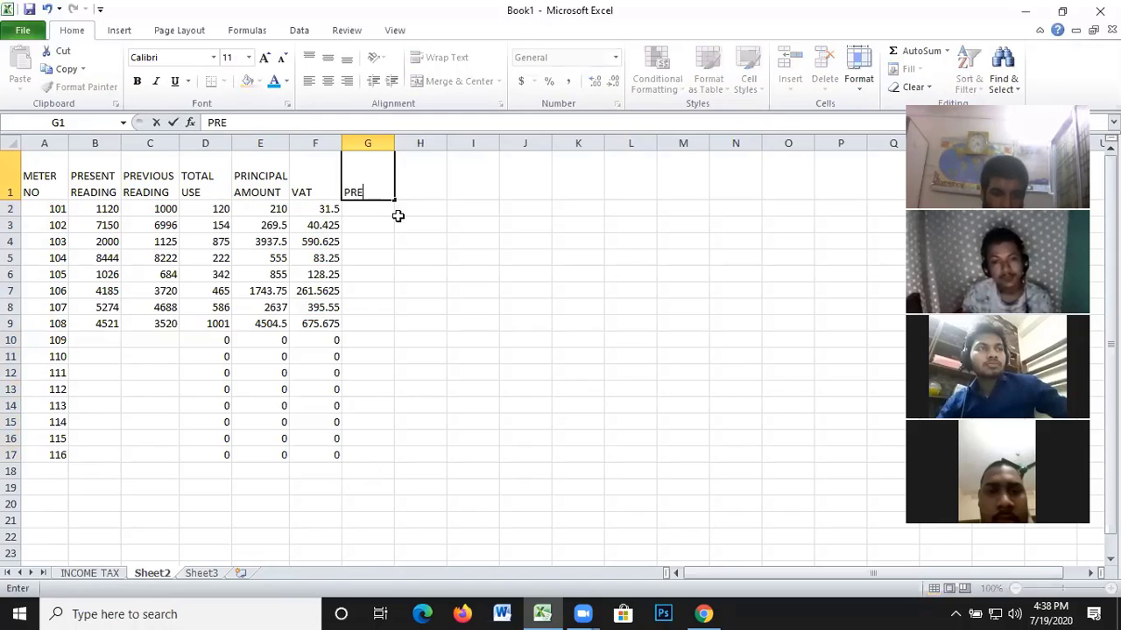
pyautogui.write(' DUE')
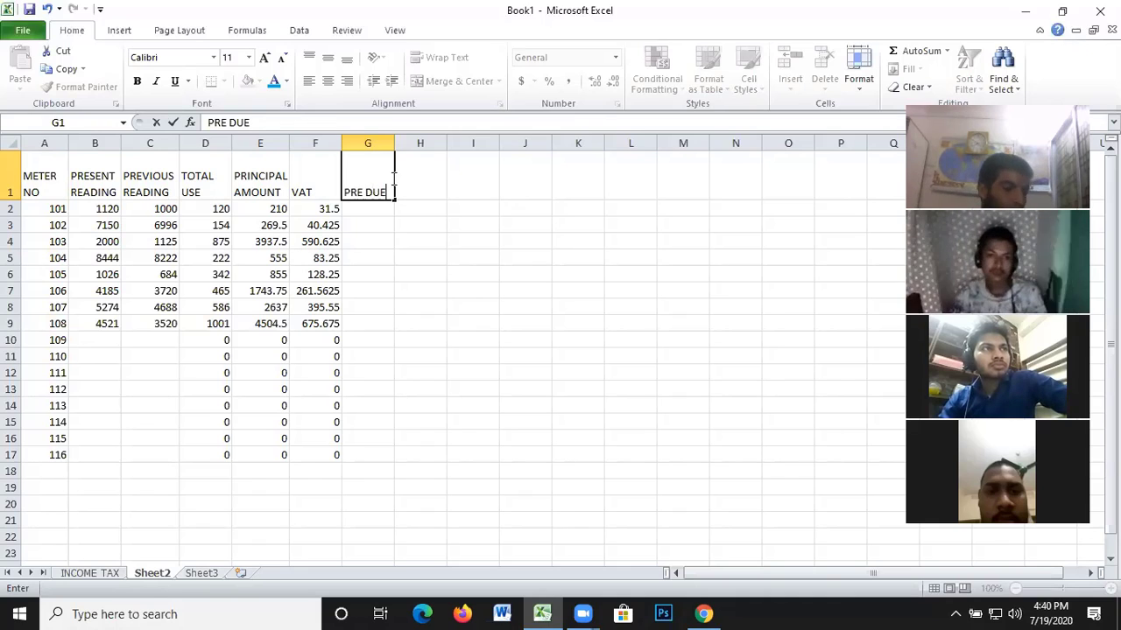
pyautogui.click(365, 207)
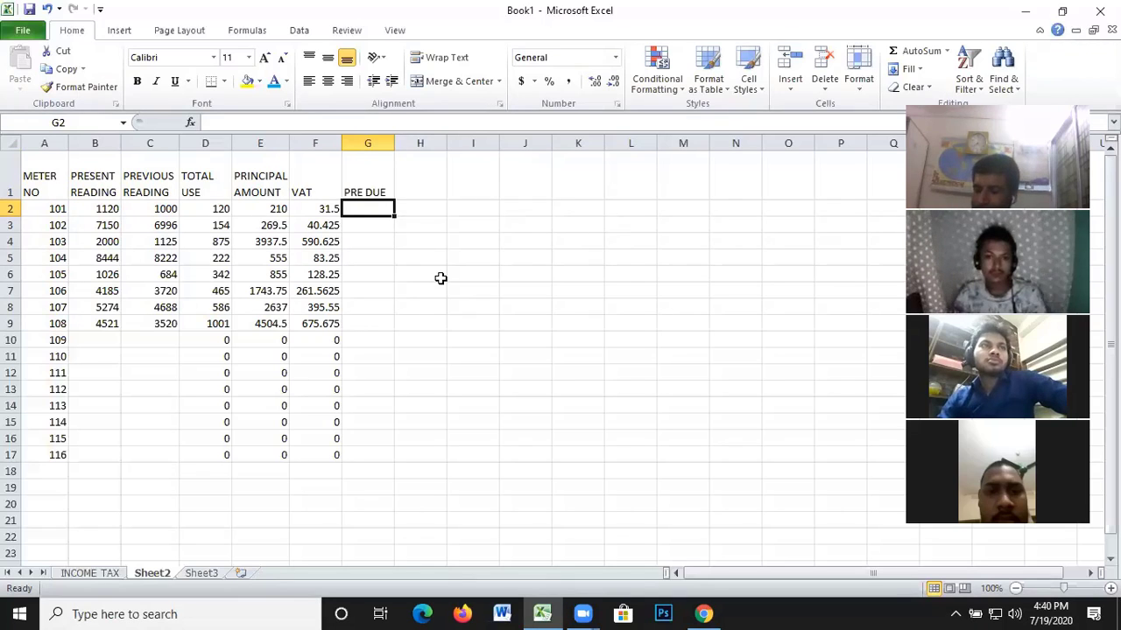
pyautogui.write('100')
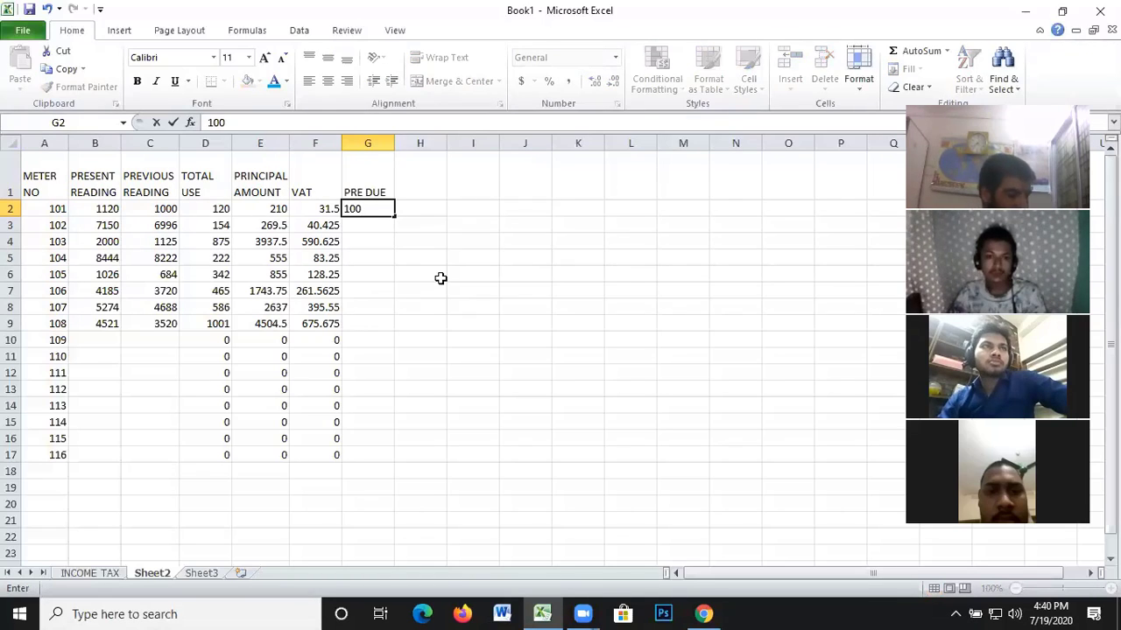
pyautogui.press('Return')
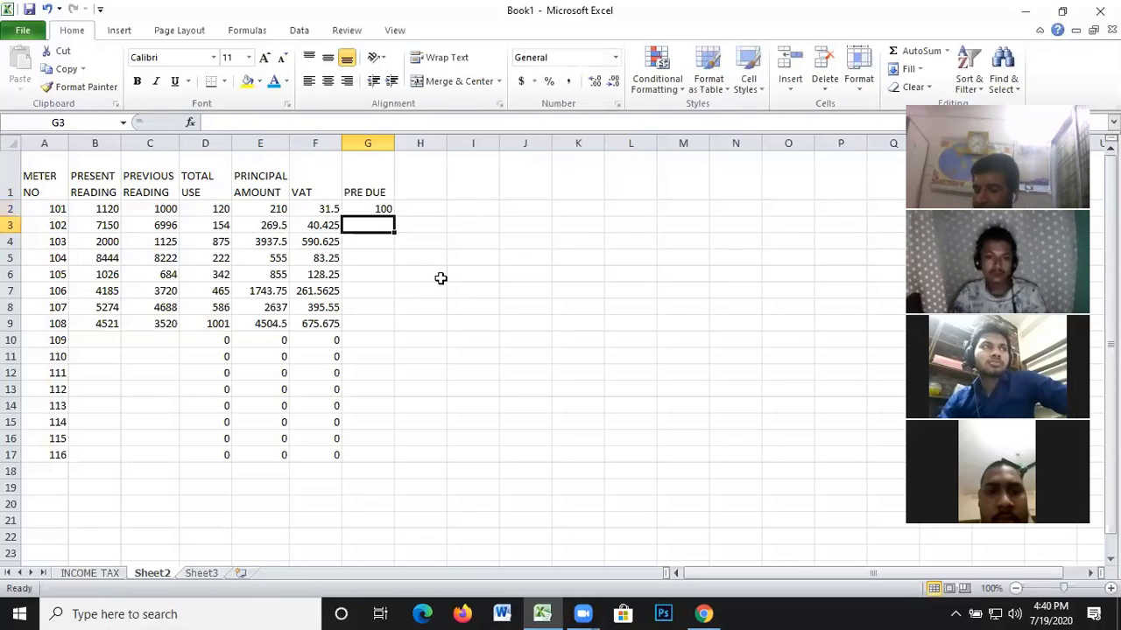
pyautogui.write('1000')
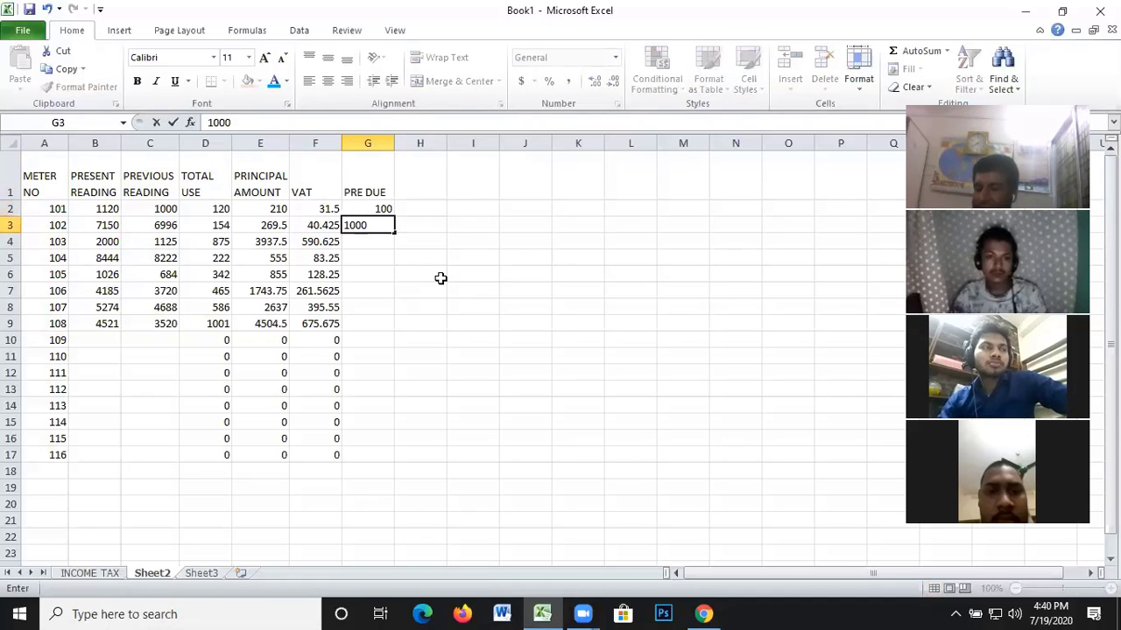
pyautogui.press('Return')
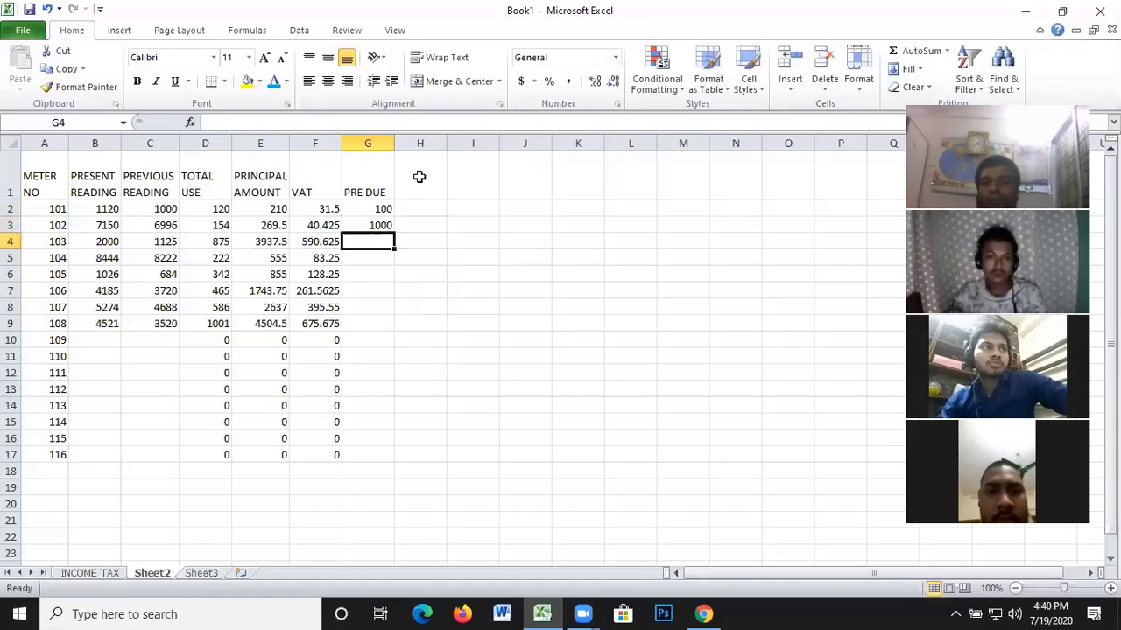
# Enter the column heading S.CHARGE in cell H1
pyautogui.click(419, 176)
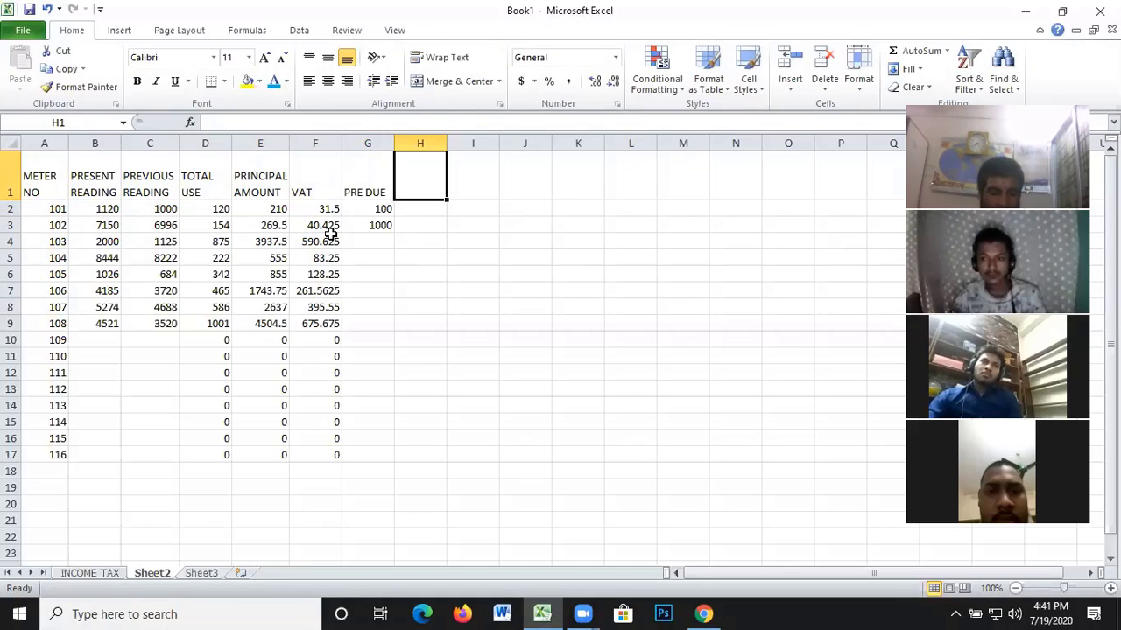
pyautogui.write('S.')
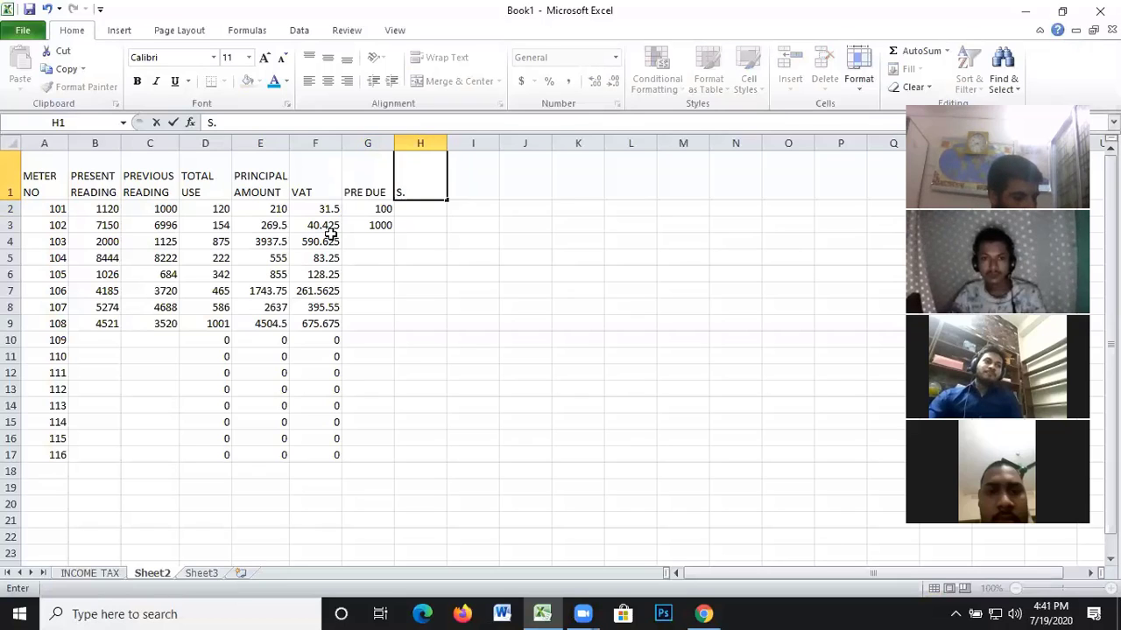
pyautogui.write('CHA')
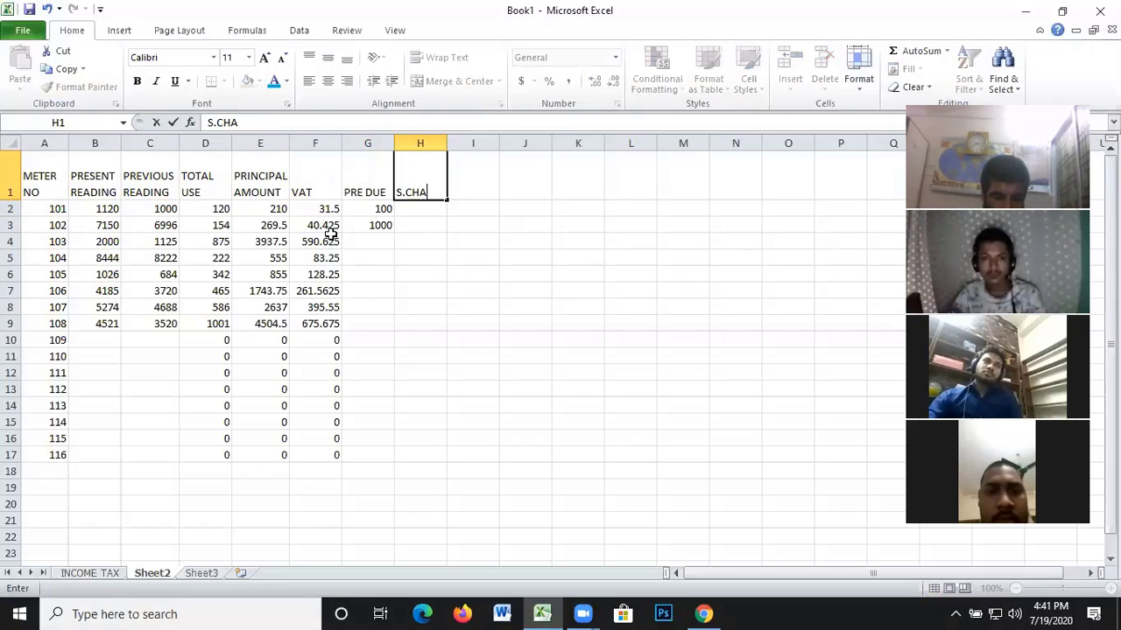
pyautogui.write('RGE')
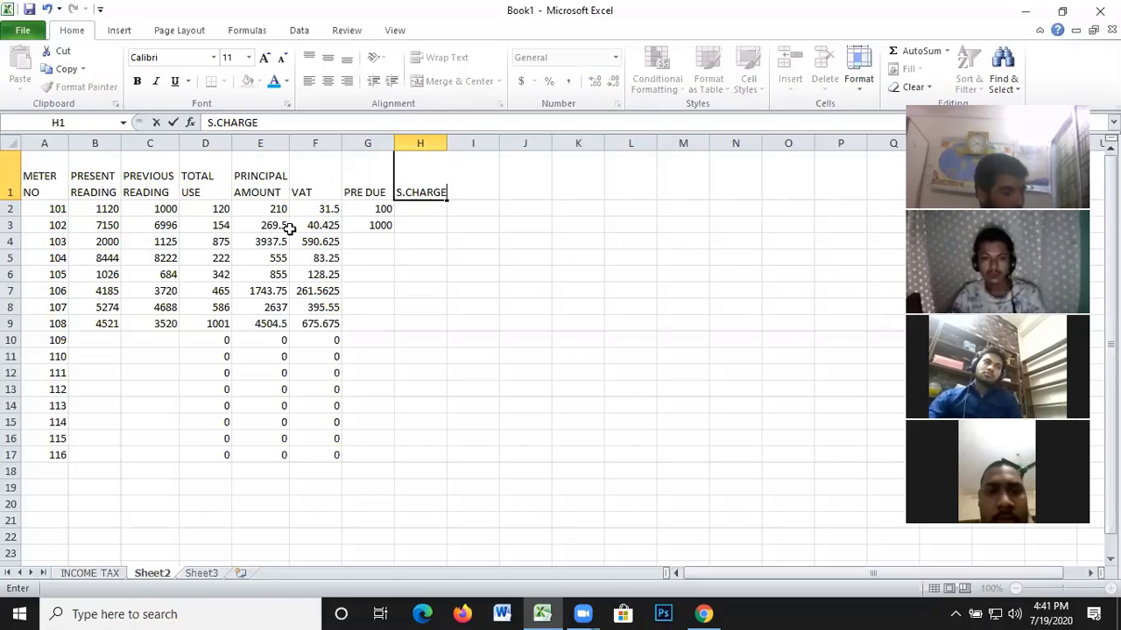
pyautogui.click(421, 213)
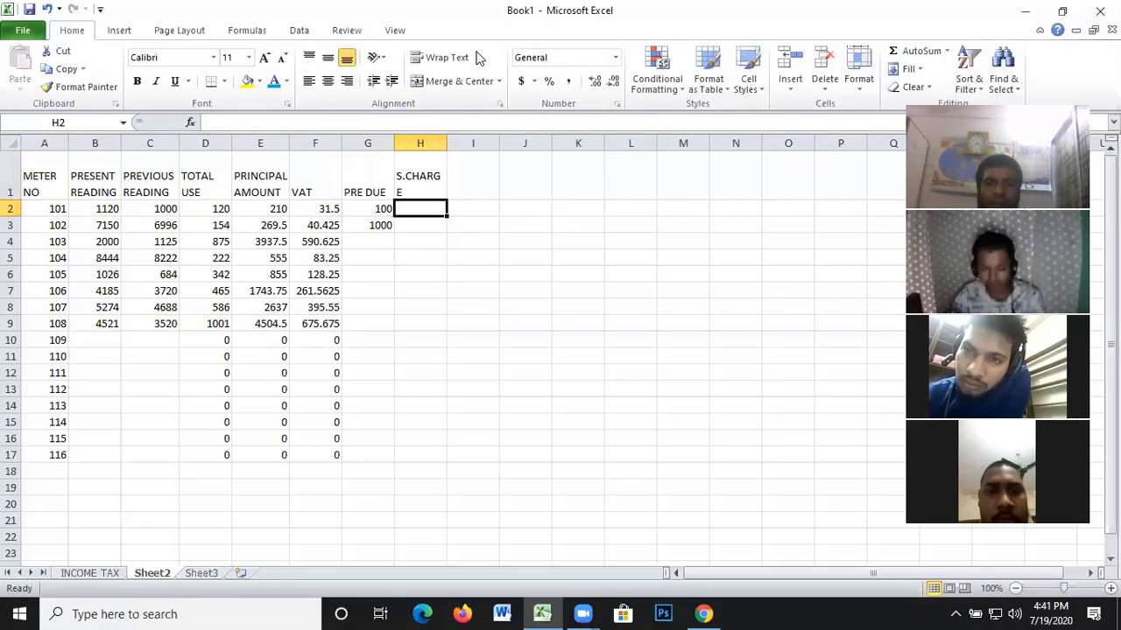
# Turn off text wrapping for the S.CHARGE header in cell H1
pyautogui.click(429, 180)
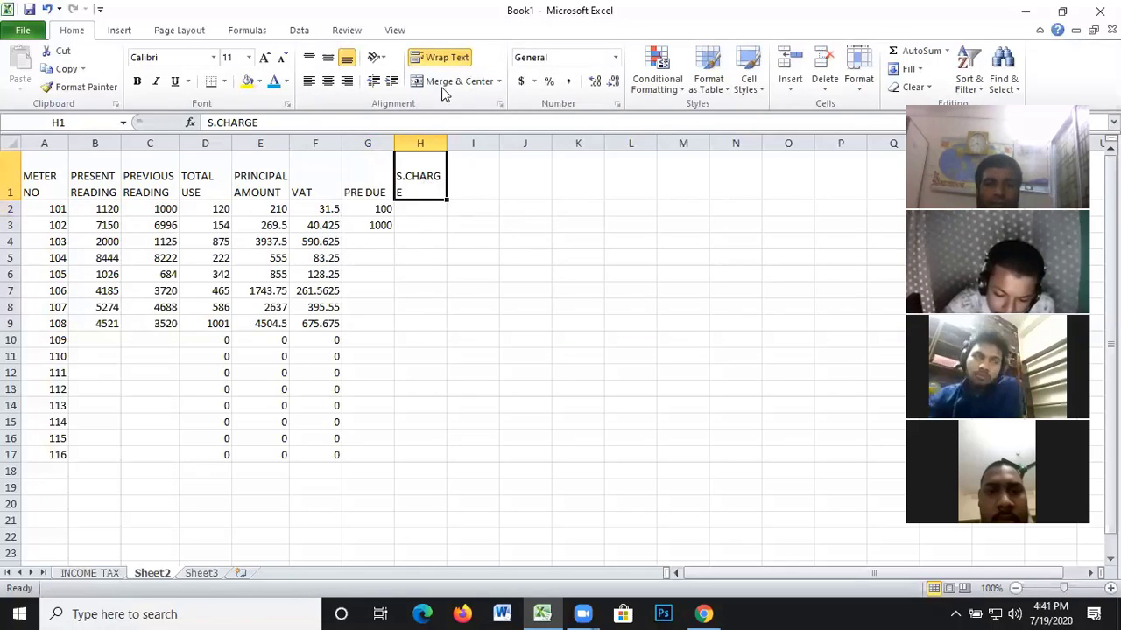
pyautogui.click(422, 208)
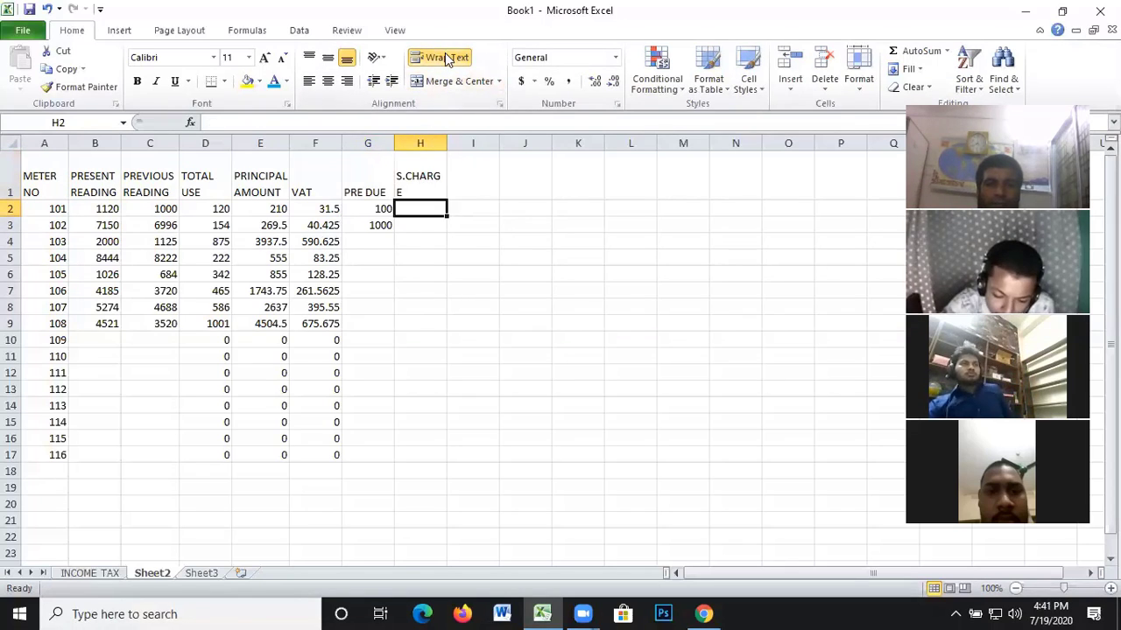
pyautogui.click(408, 175)
pyautogui.click(439, 57)
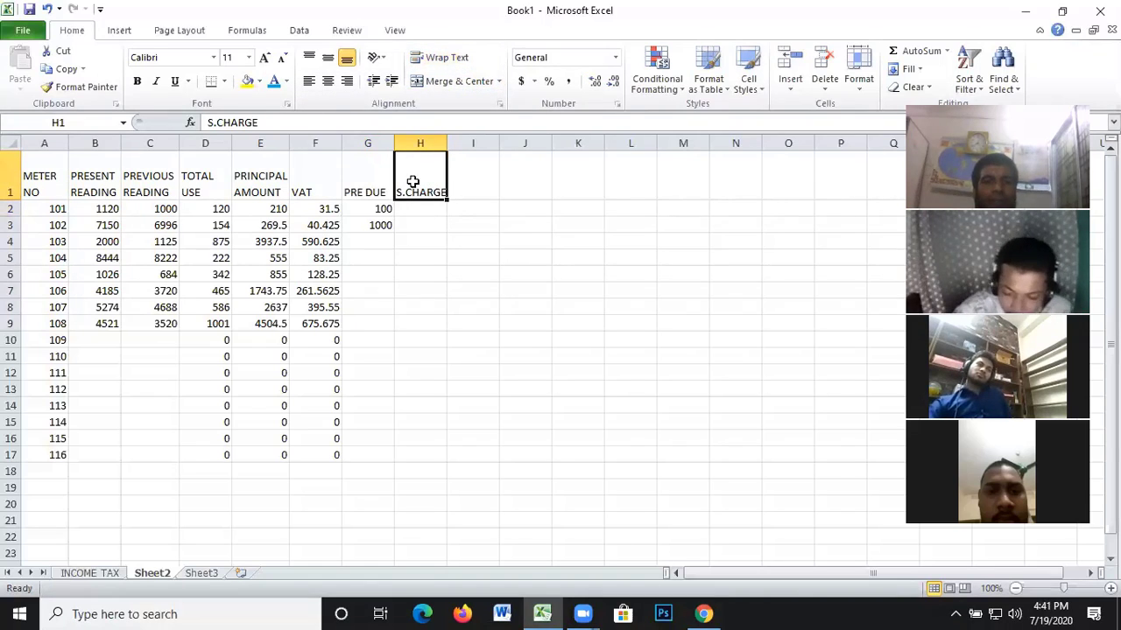
# Enter the formula =IF(G2>0,F2*2%,0) in cell H2 to calculate meter 101's service charge
pyautogui.click(416, 209)
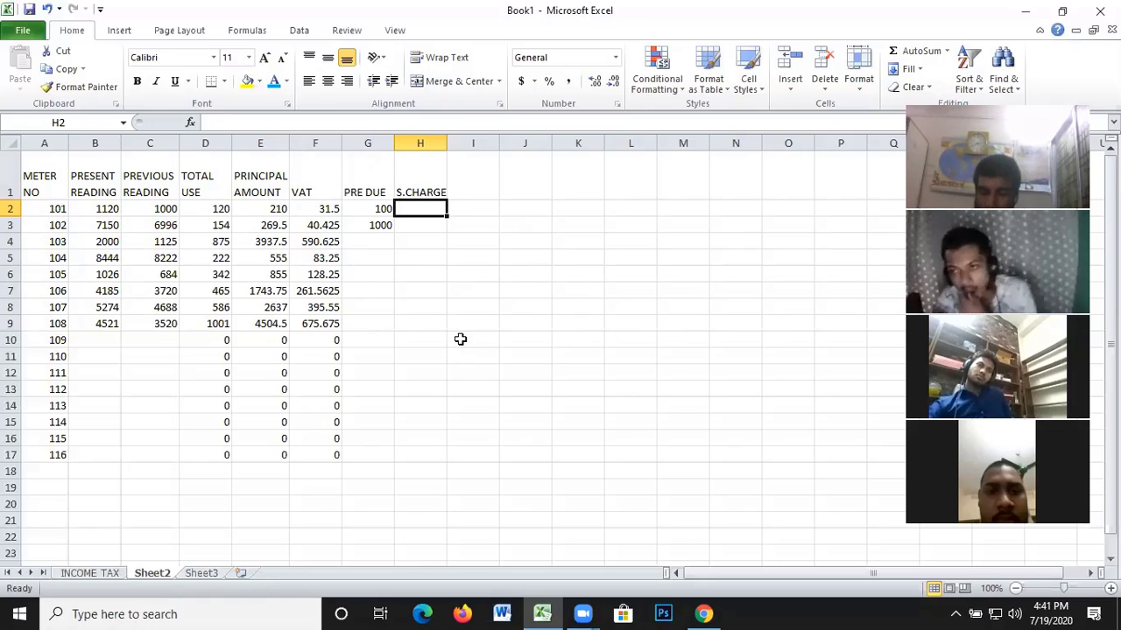
pyautogui.write('=I')
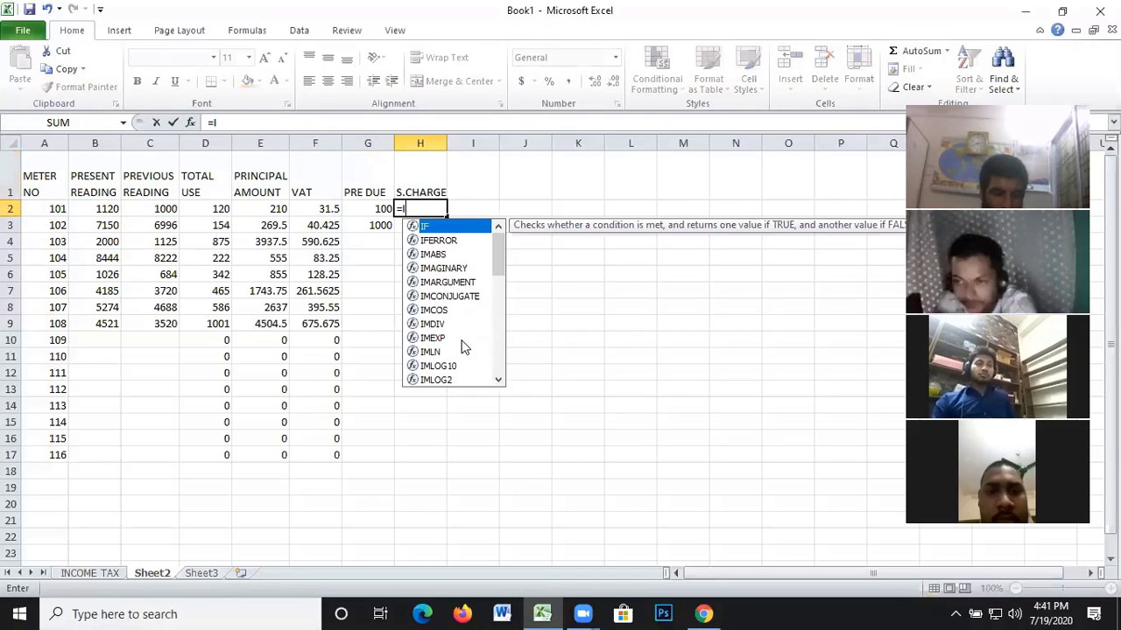
pyautogui.write('F')
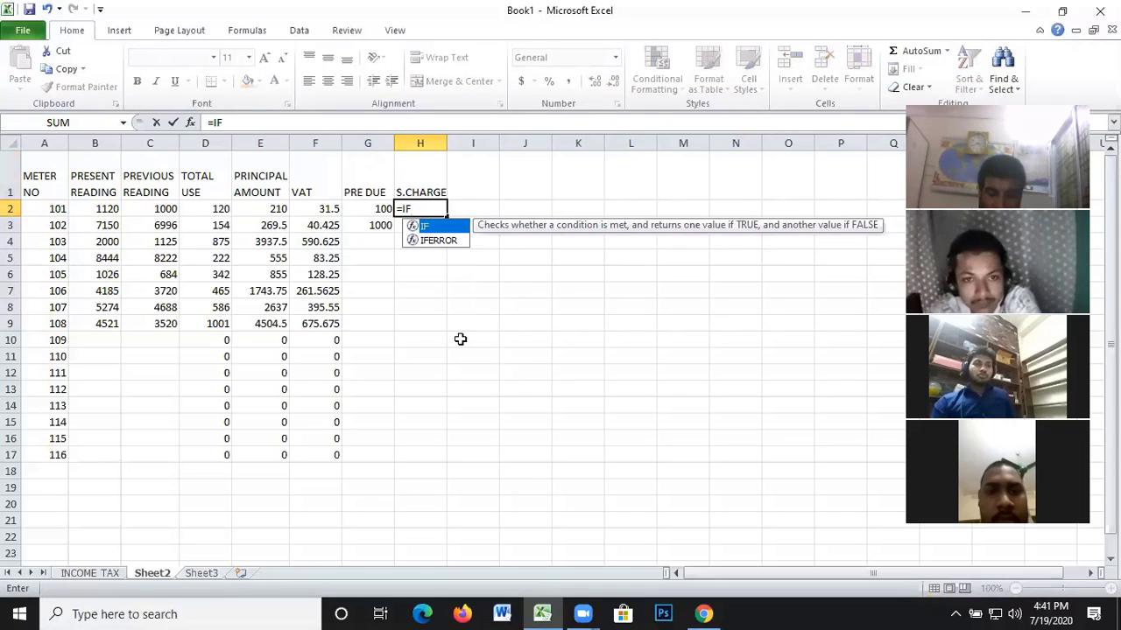
pyautogui.write('(')
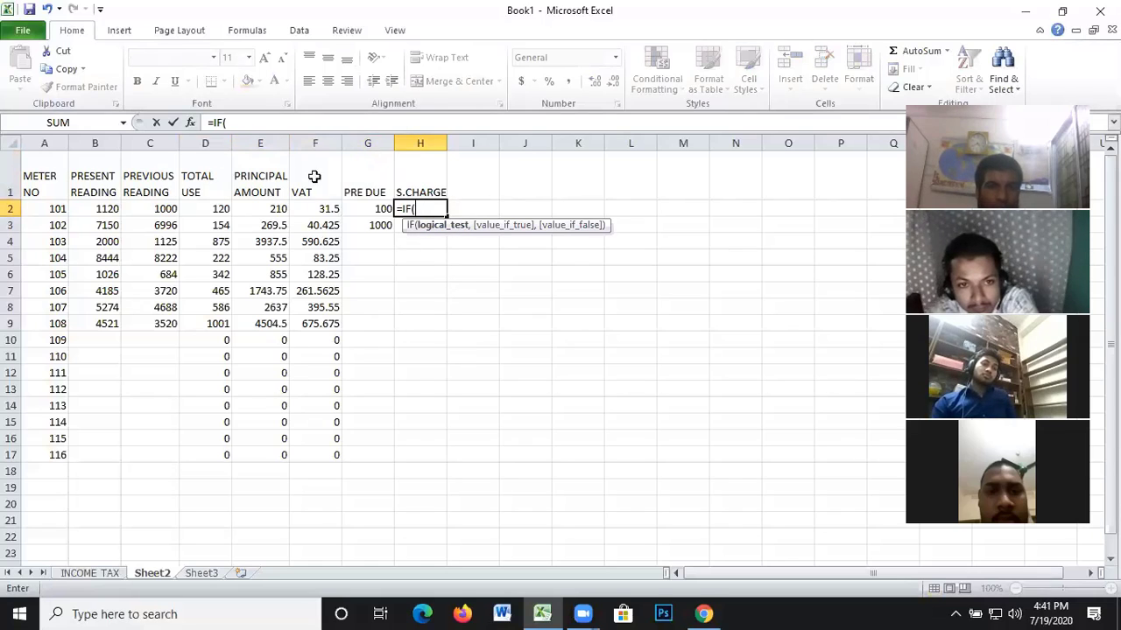
pyautogui.click(376, 208)
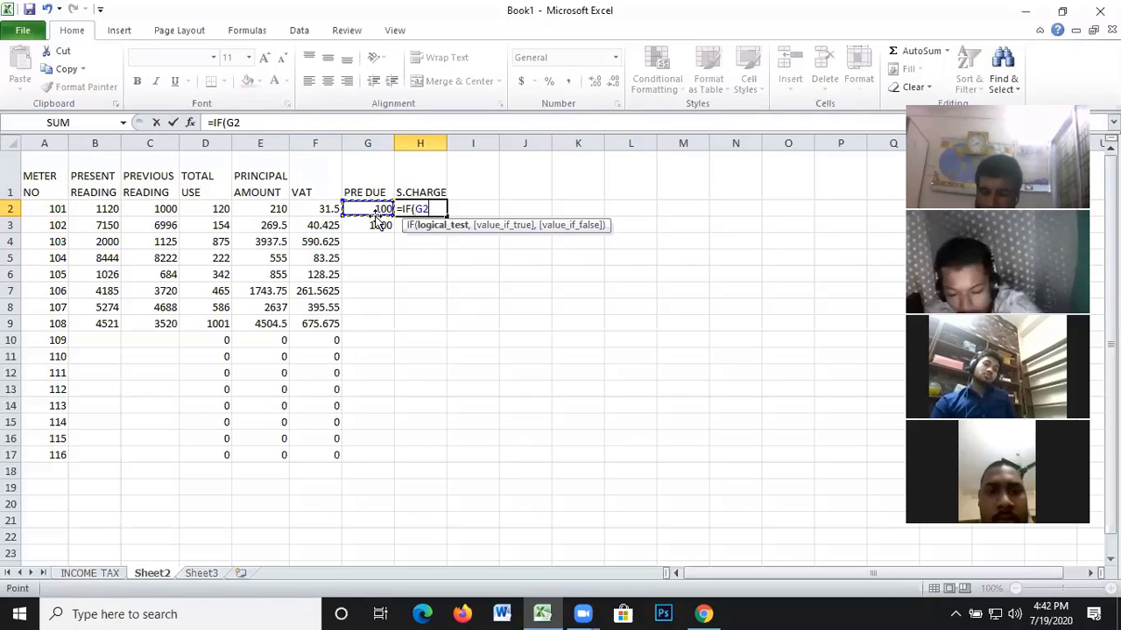
pyautogui.write('>')
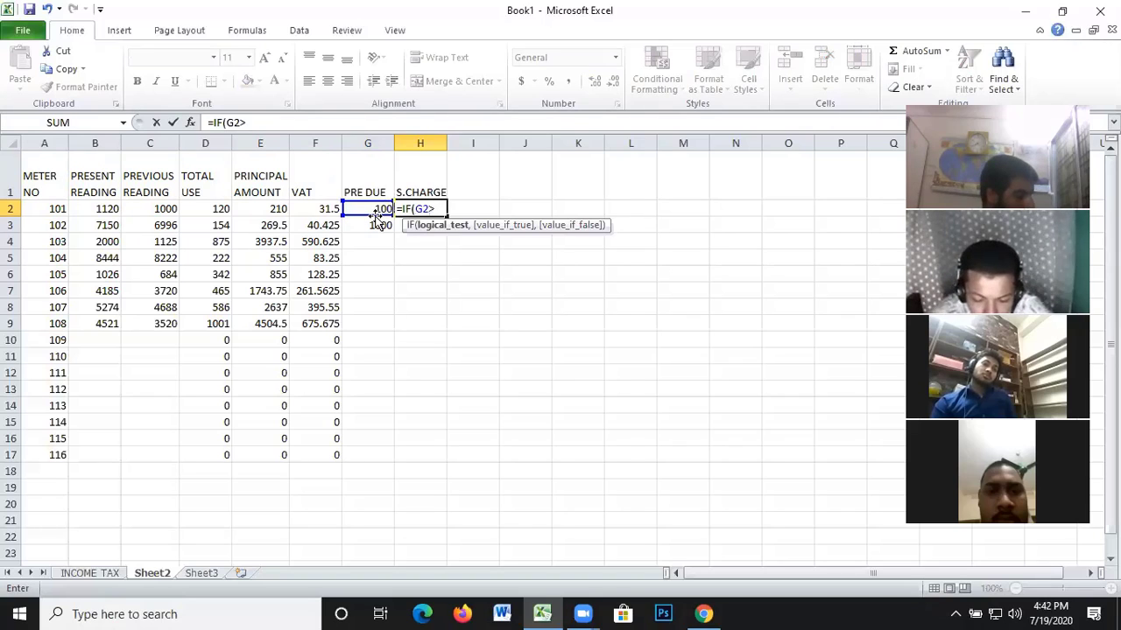
pyautogui.write('0,')
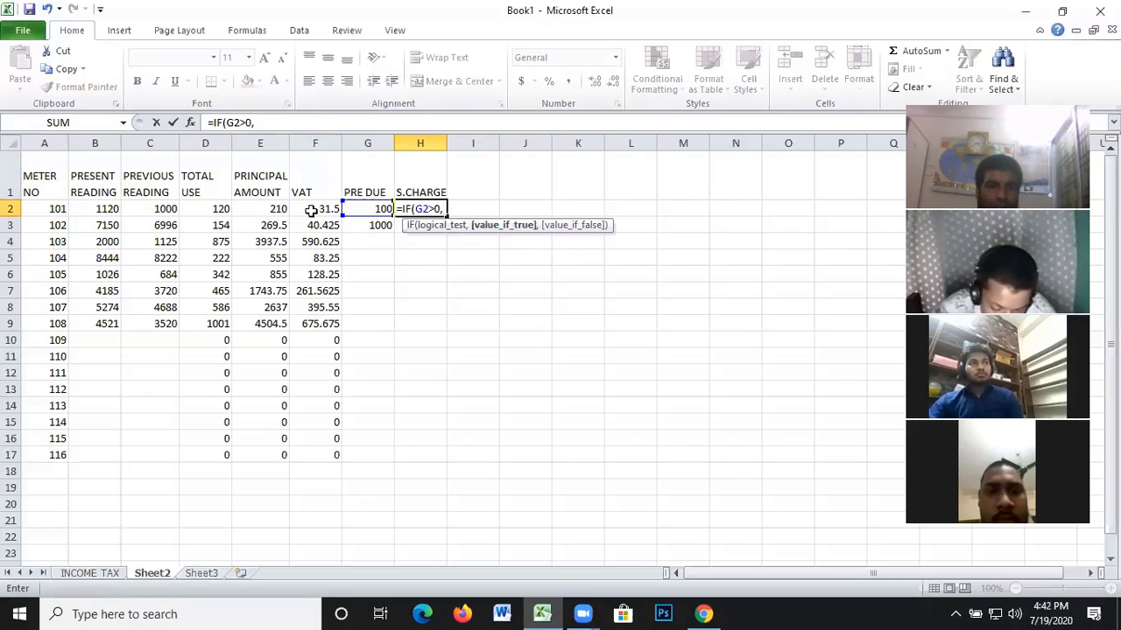
pyautogui.click(322, 211)
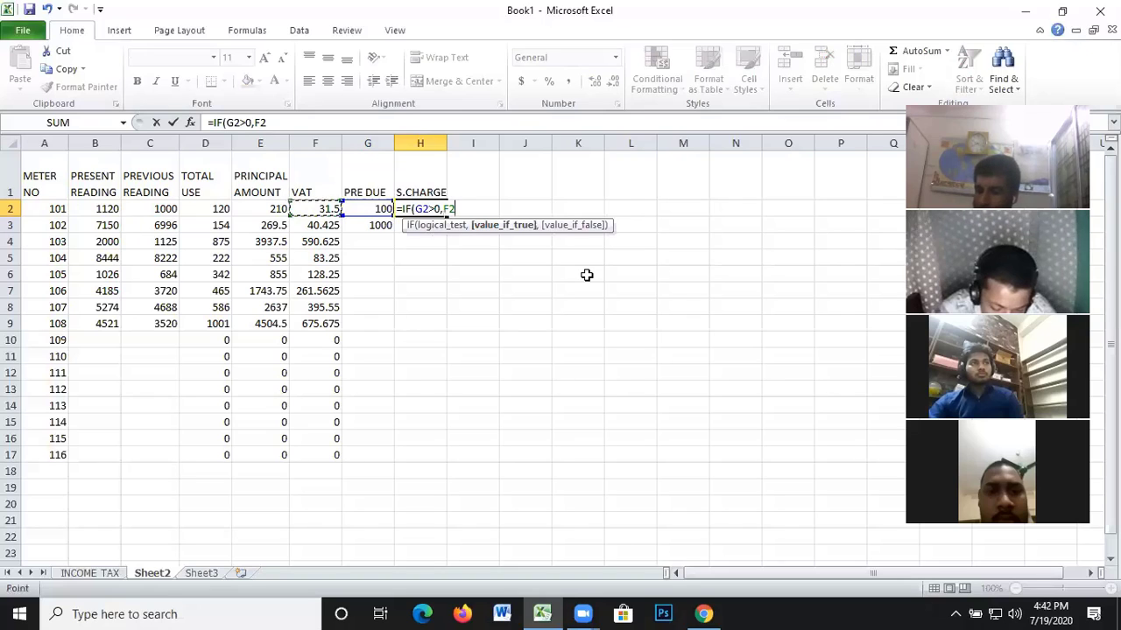
pyautogui.write('*')
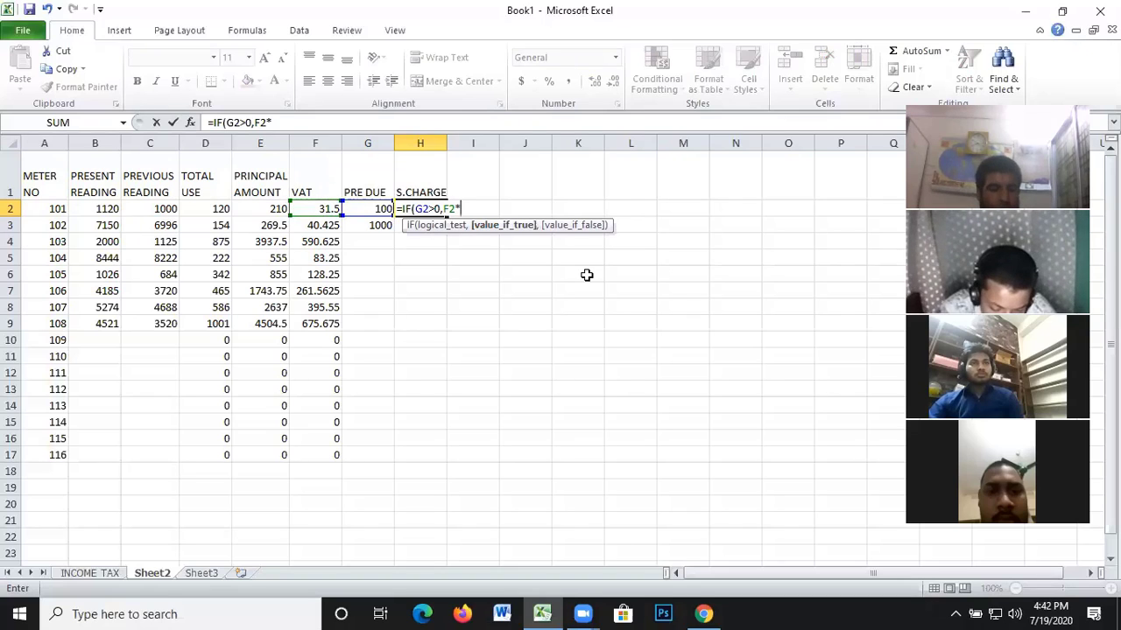
pyautogui.write('2%')
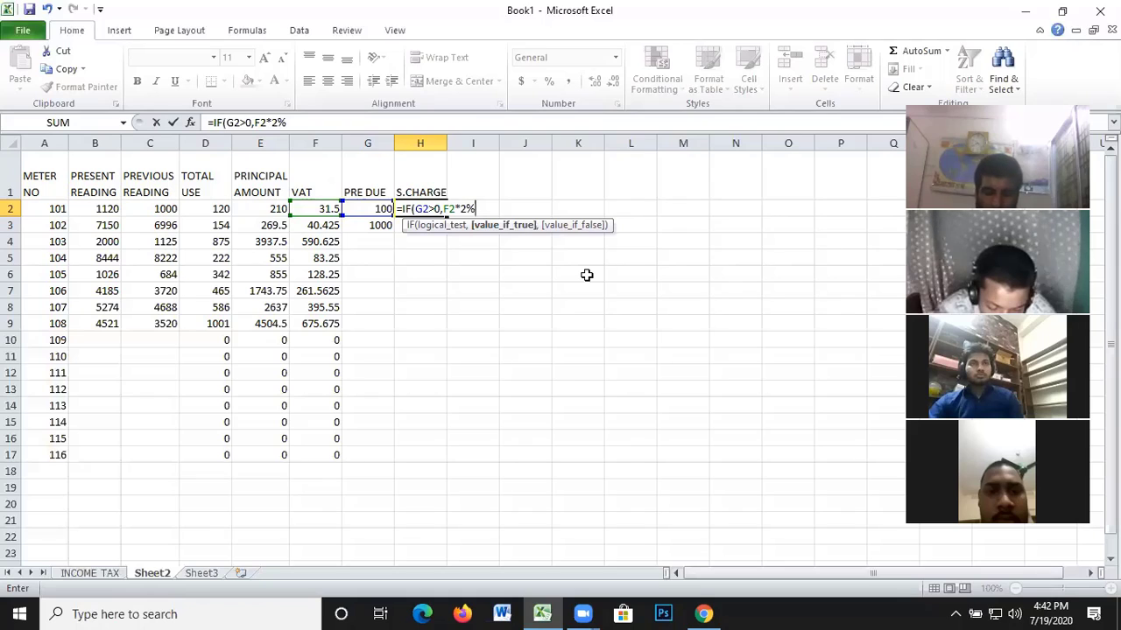
pyautogui.write(',')
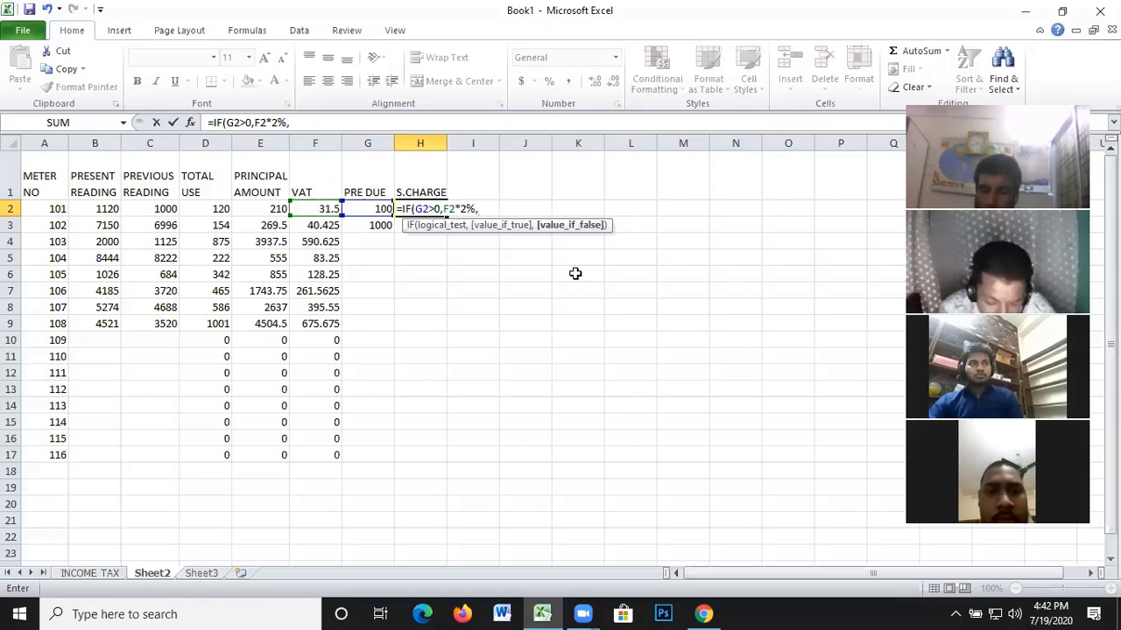
pyautogui.write('0')
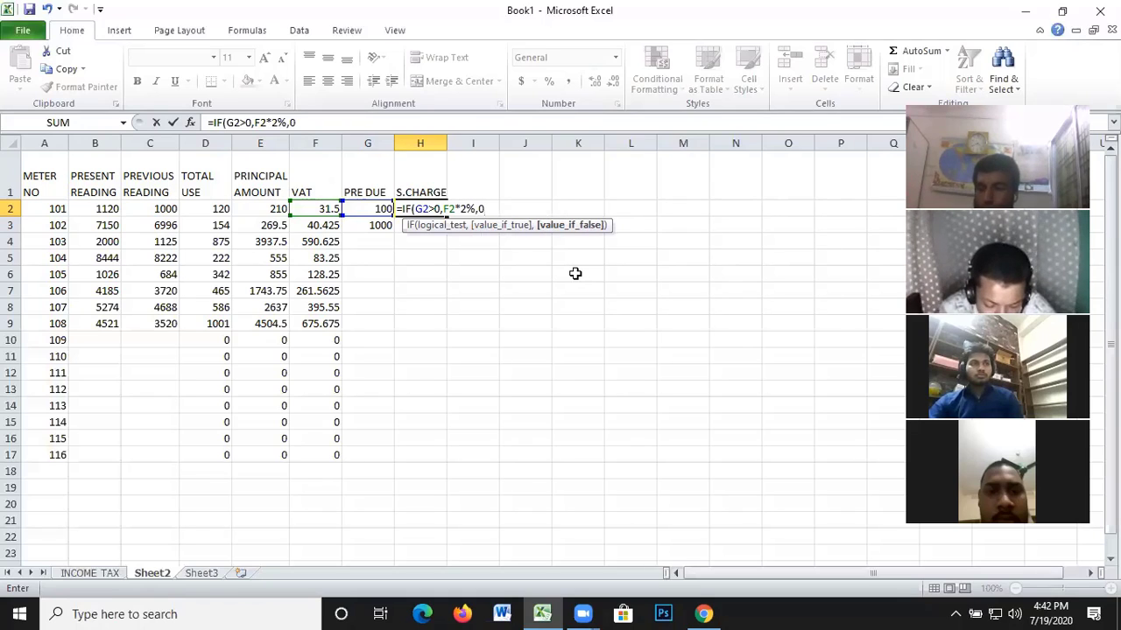
pyautogui.write(')')
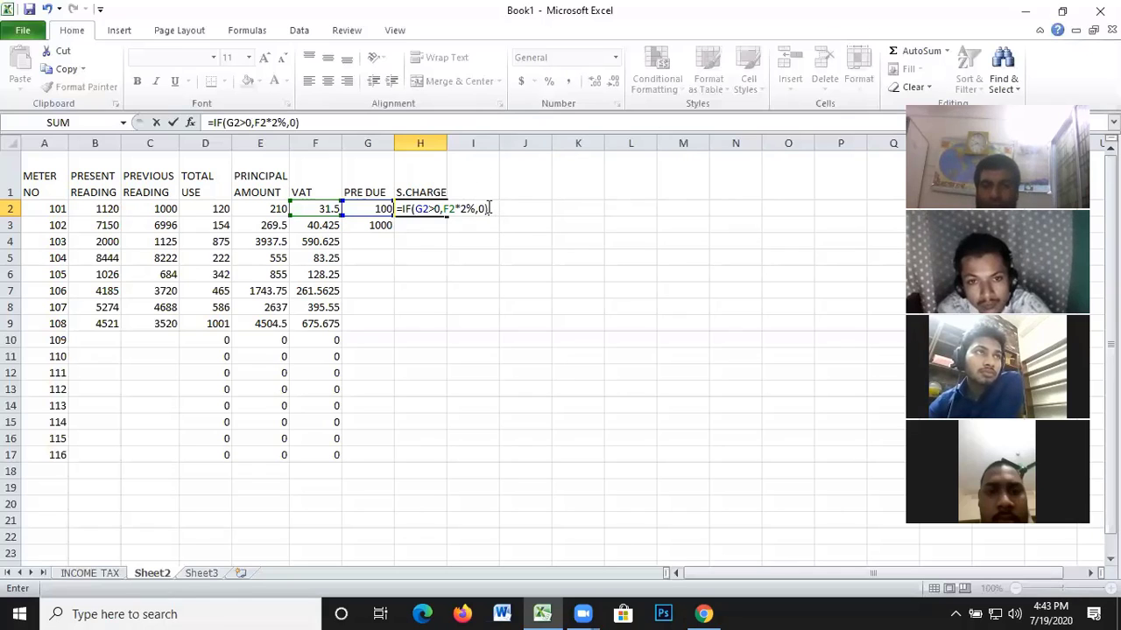
pyautogui.press('Return')
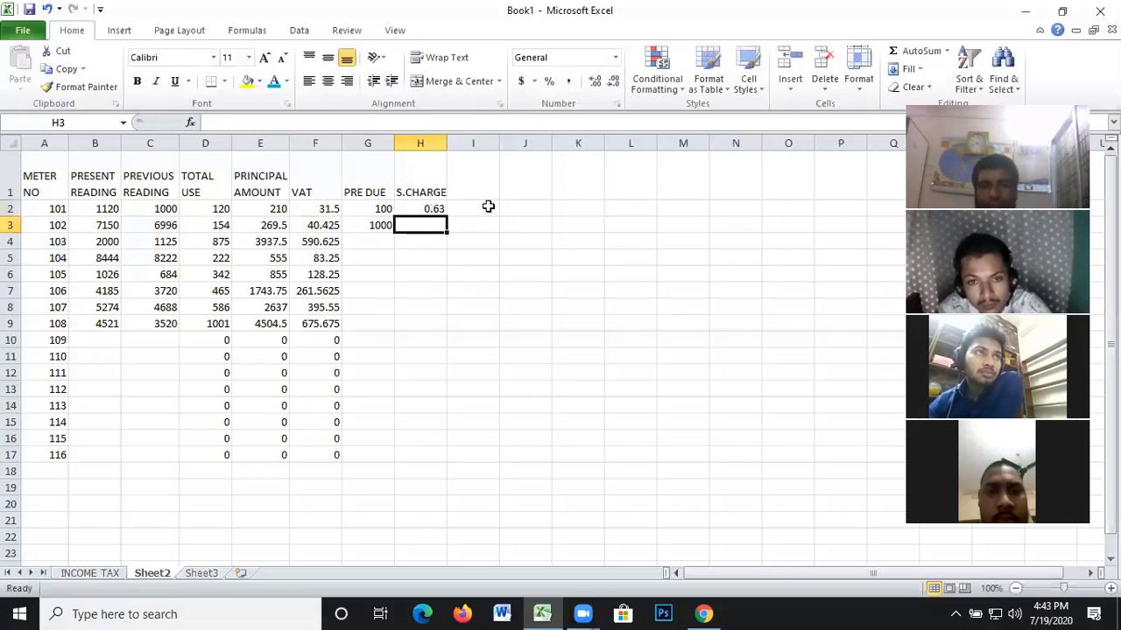
# Correct the service charge formula in H2 to base the 2% on the previous due: =IF(G2>0,G2*2%,0)
pyautogui.click(435, 210)
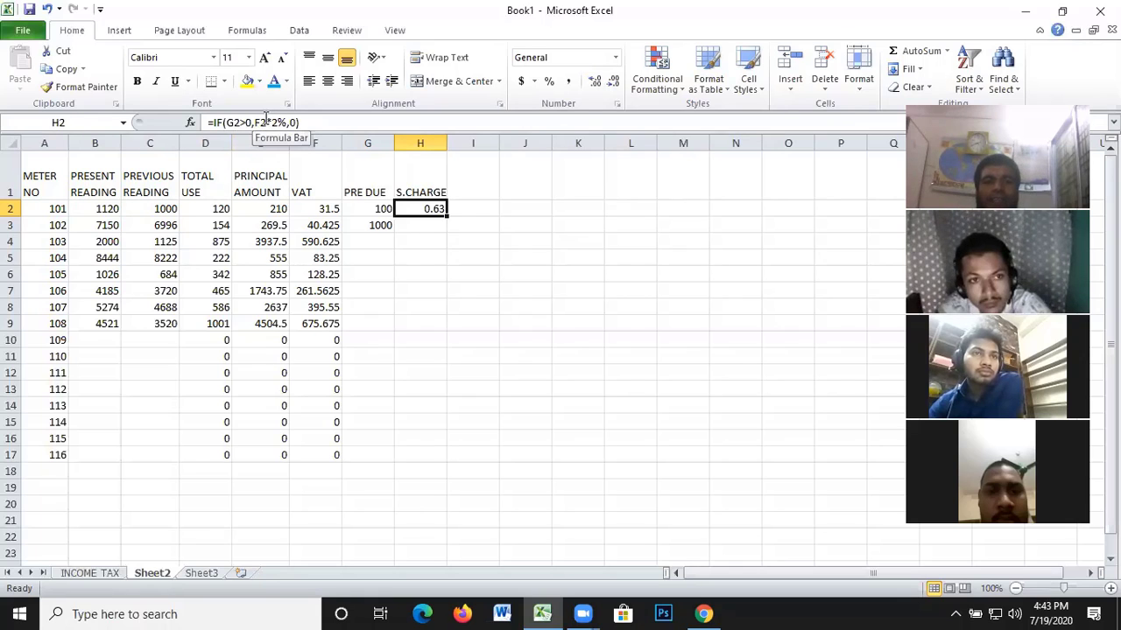
pyautogui.click(266, 122)
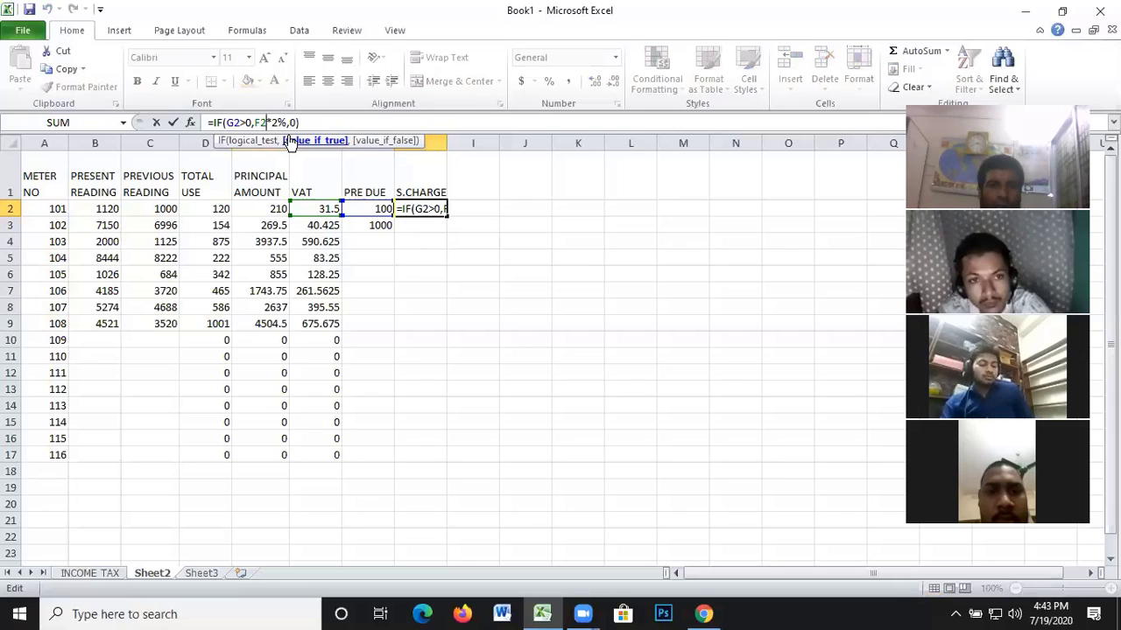
pyautogui.press('BackSpace')
pyautogui.press('BackSpace')
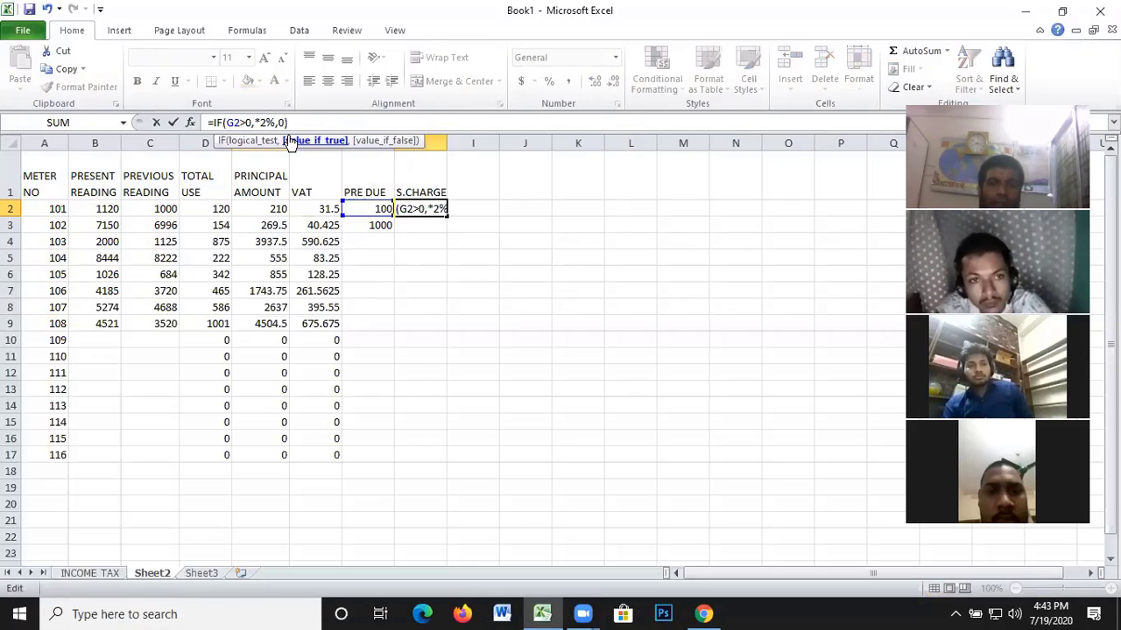
pyautogui.write('G')
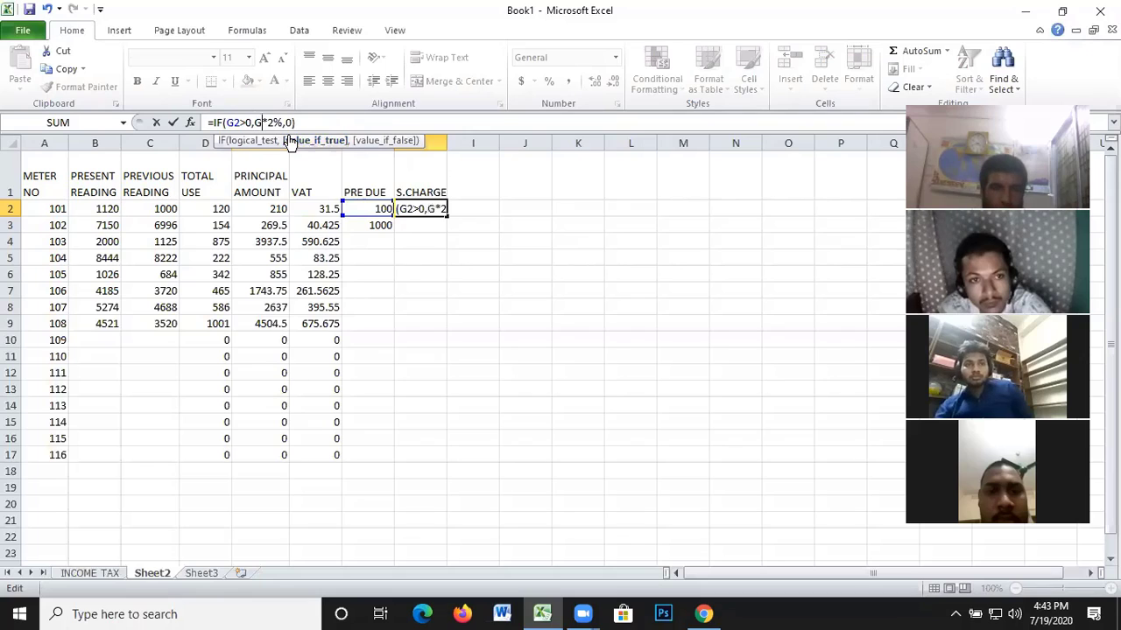
pyautogui.write('2')
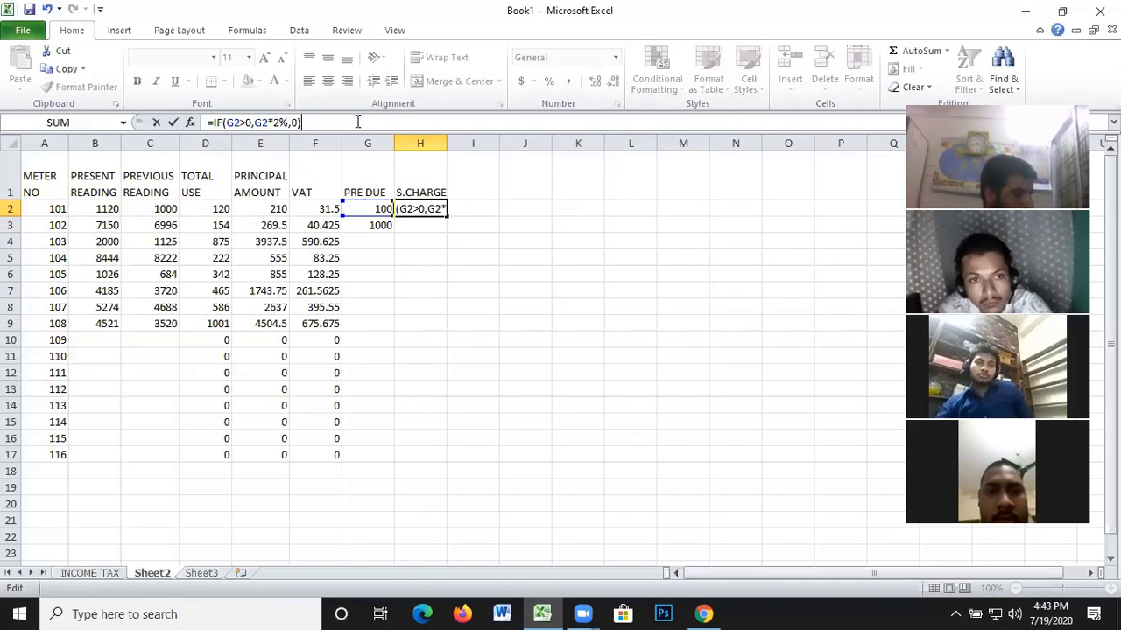
pyautogui.press('Return')
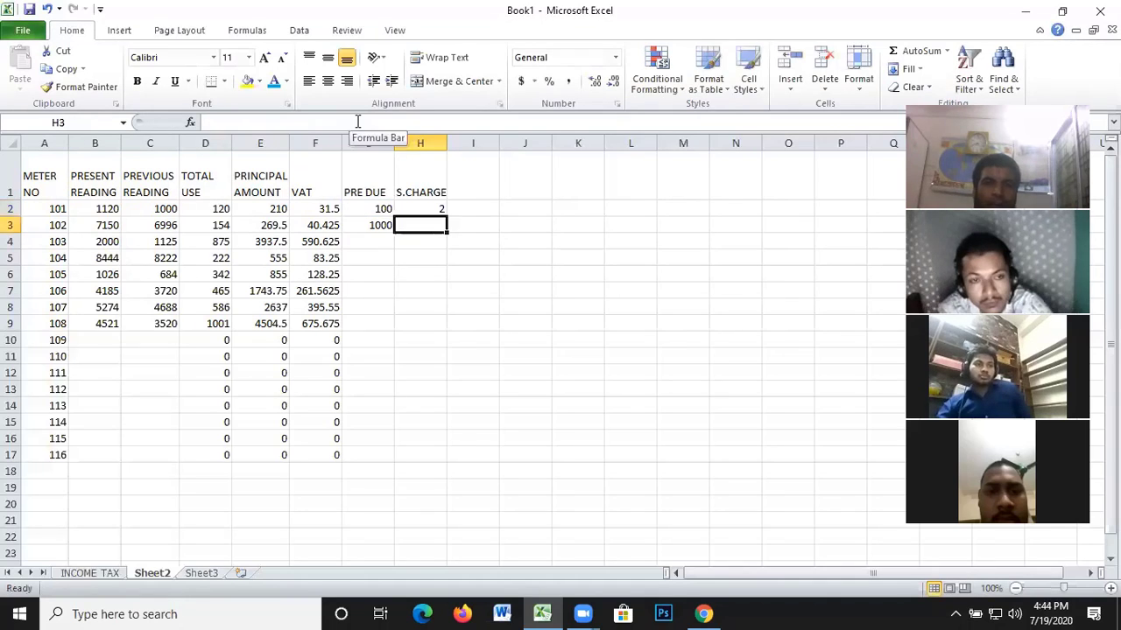
# Fill the S.CHARGE formula from H2 down through H17 for all the meters
pyautogui.click(420, 210)
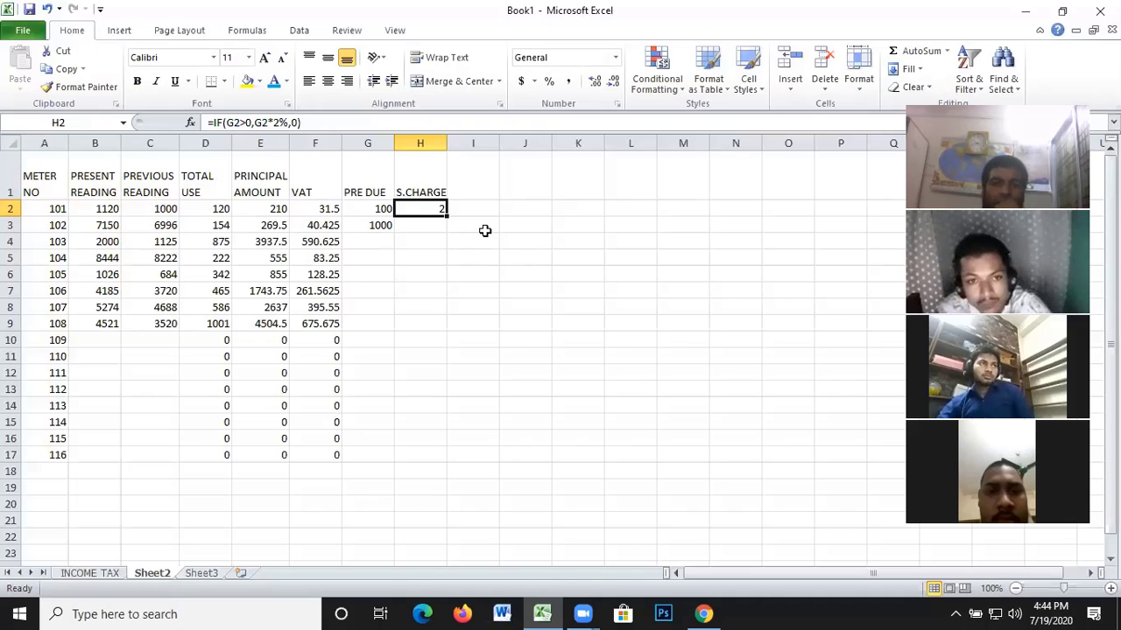
pyautogui.click(412, 225)
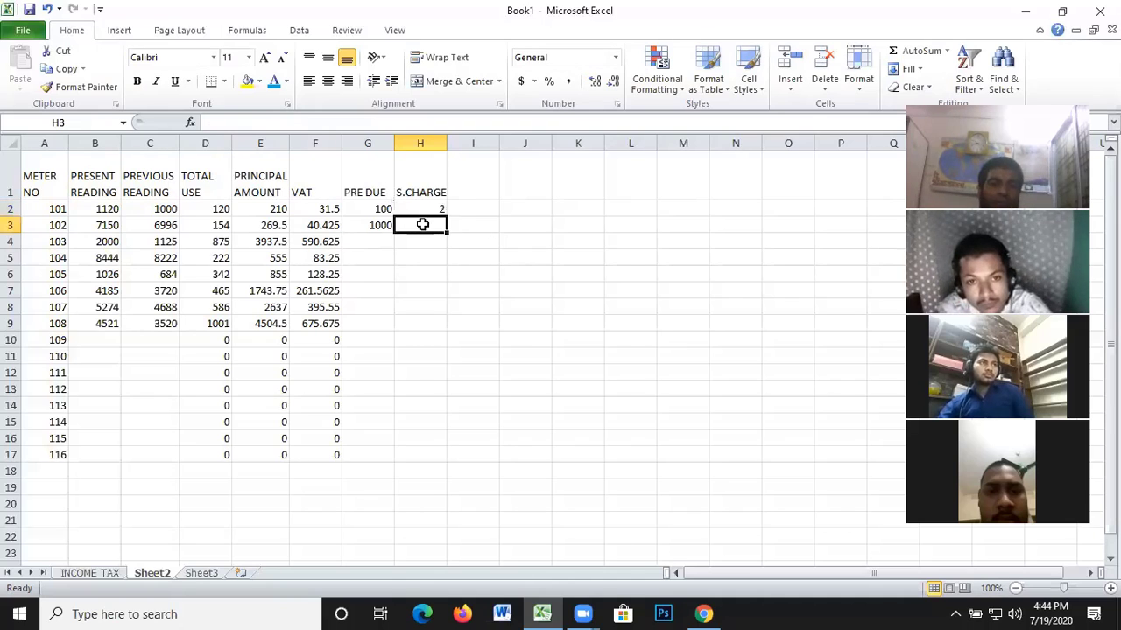
pyautogui.click(443, 213)
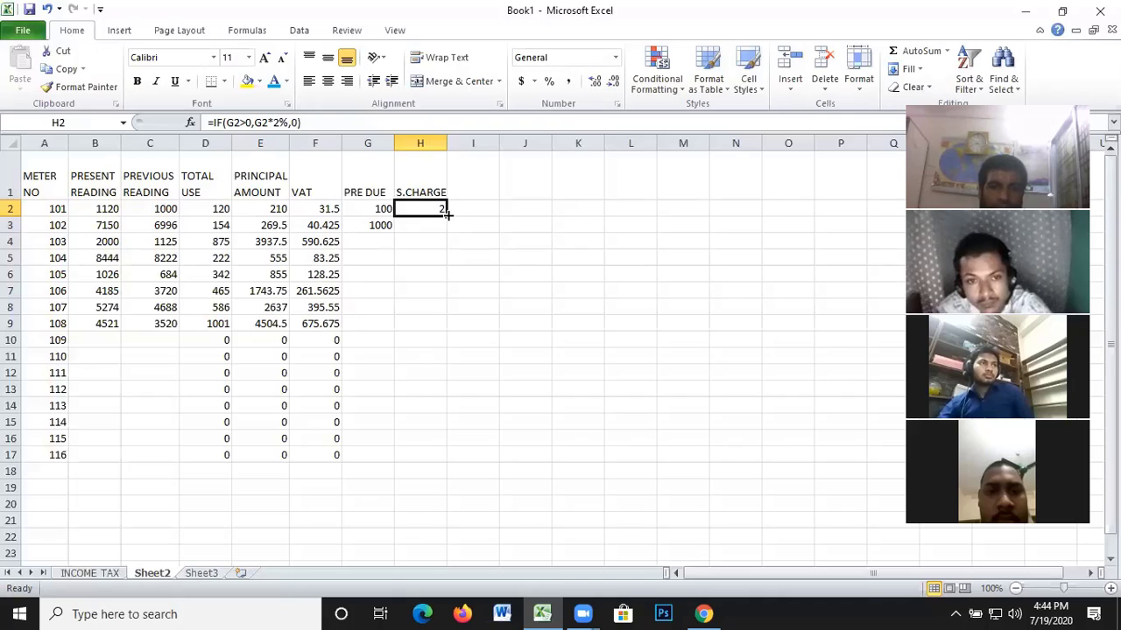
pyautogui.moveTo(445, 213); pyautogui.dragTo(454, 472)
pyautogui.click(374, 286)
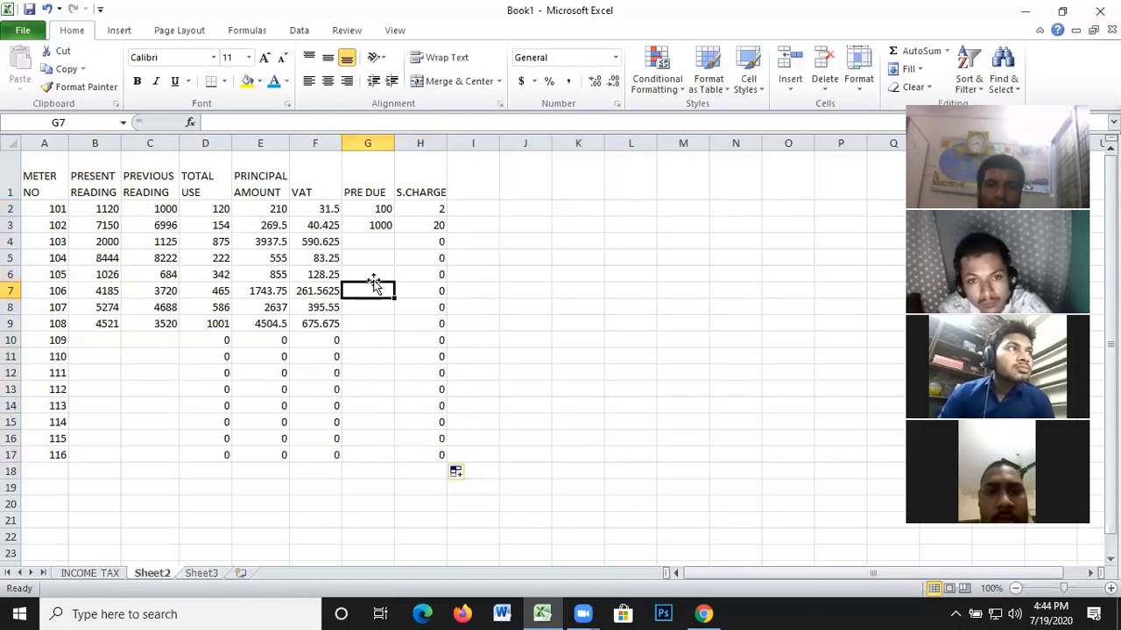
# Add the column header AMOUNT PAID in cell I1
pyautogui.click(467, 172)
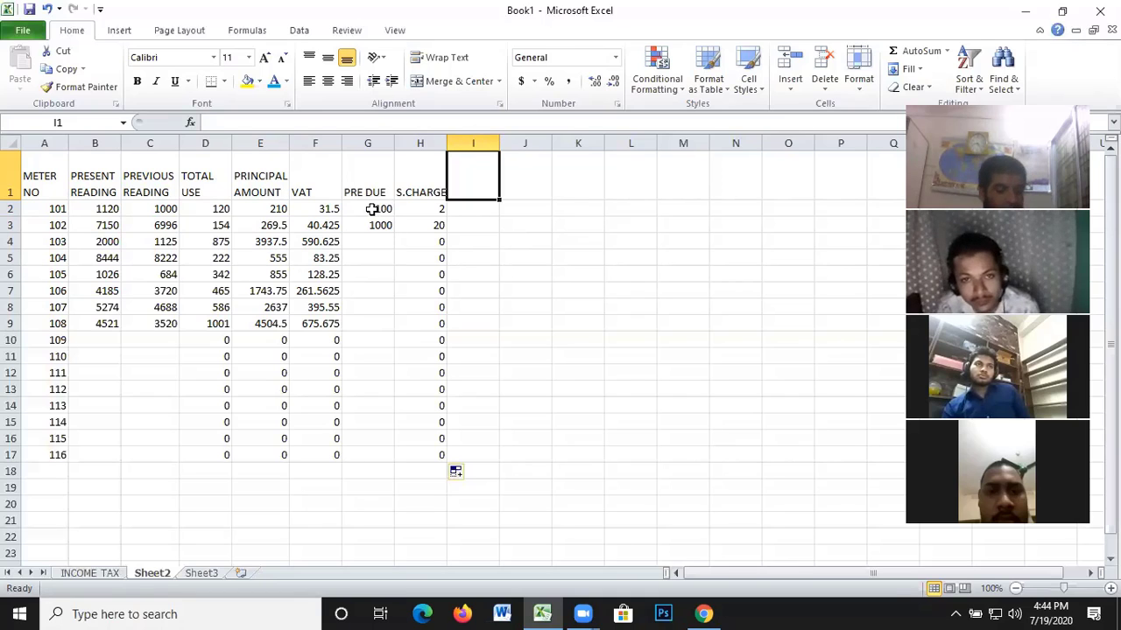
pyautogui.write('AMOUNT')
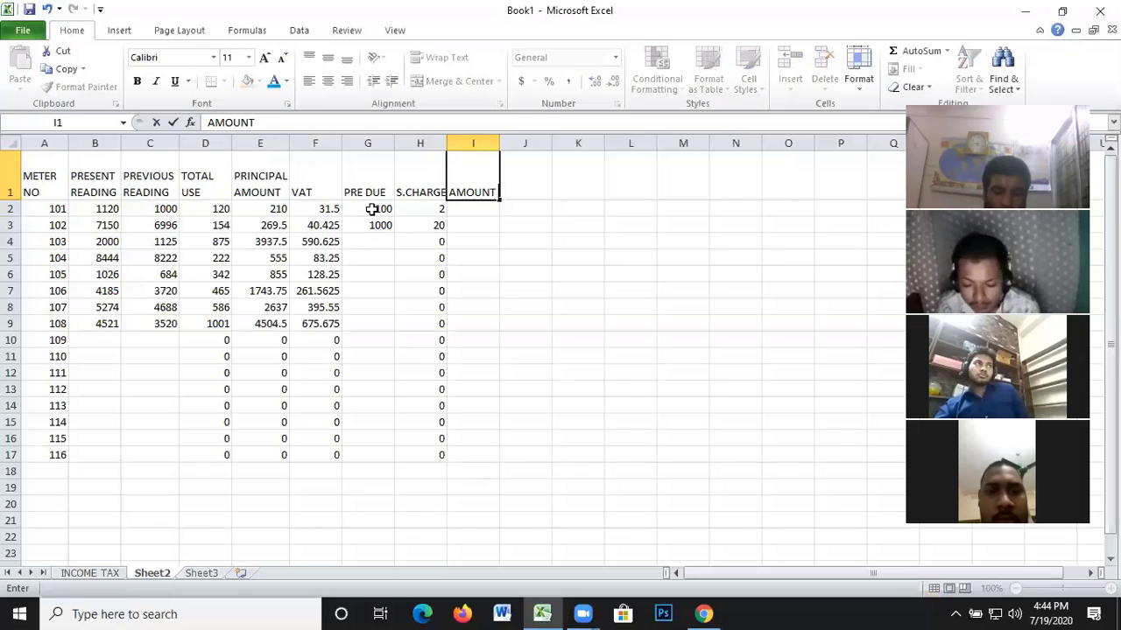
pyautogui.write(' PAID')
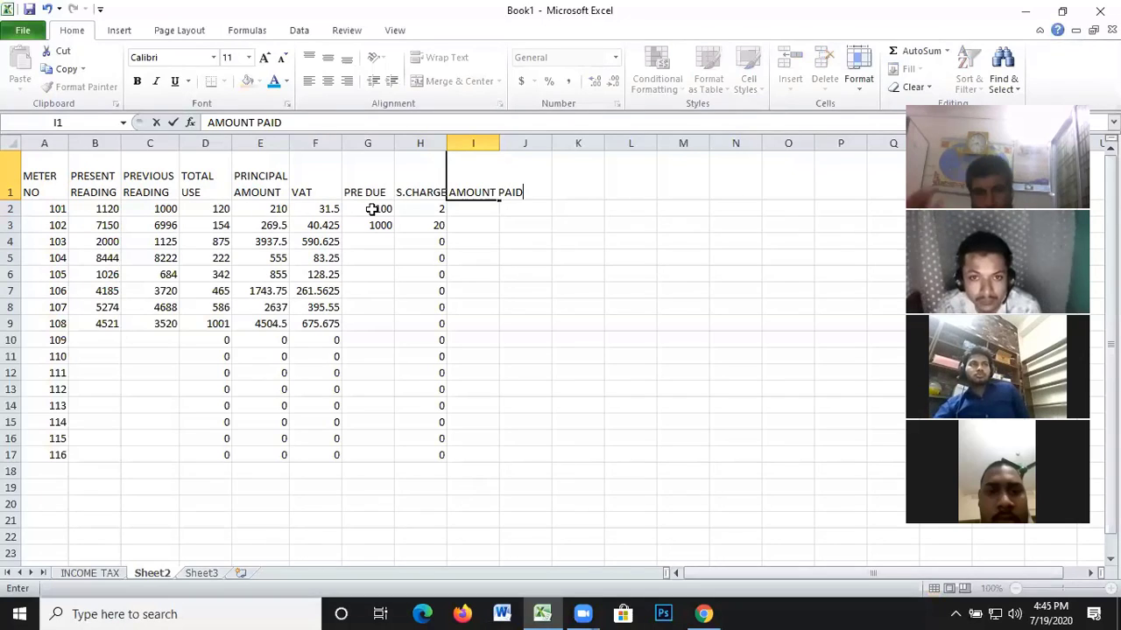
pyautogui.click(467, 204)
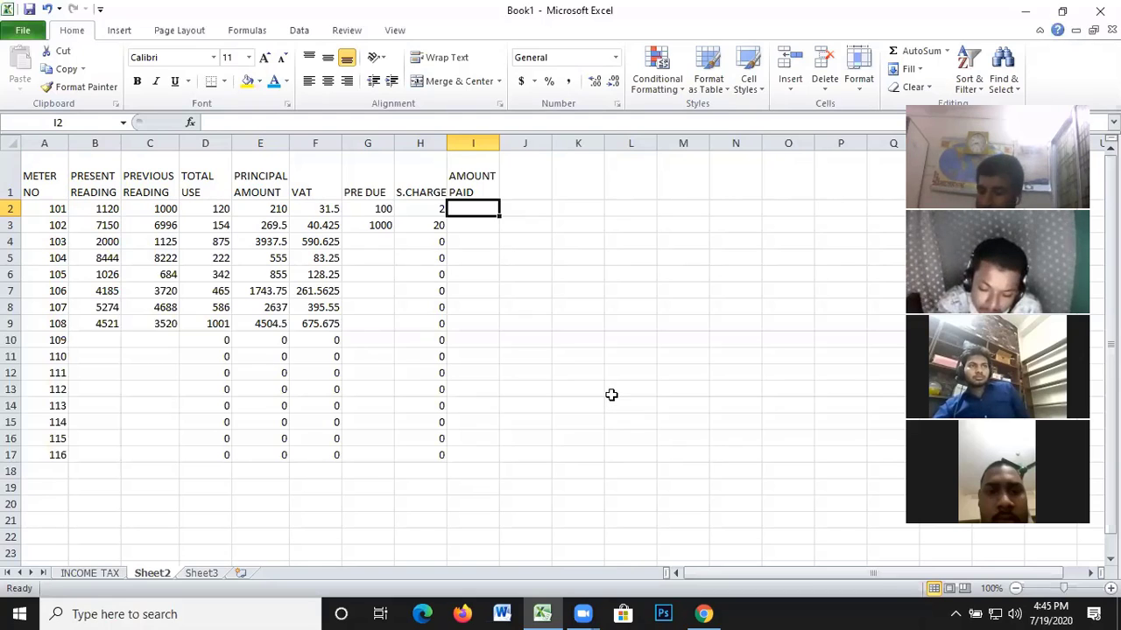
# Enter the formula =E2+F2+G2+H2 in cell I2 to calculate the amount paid for meter 101
pyautogui.write('=')
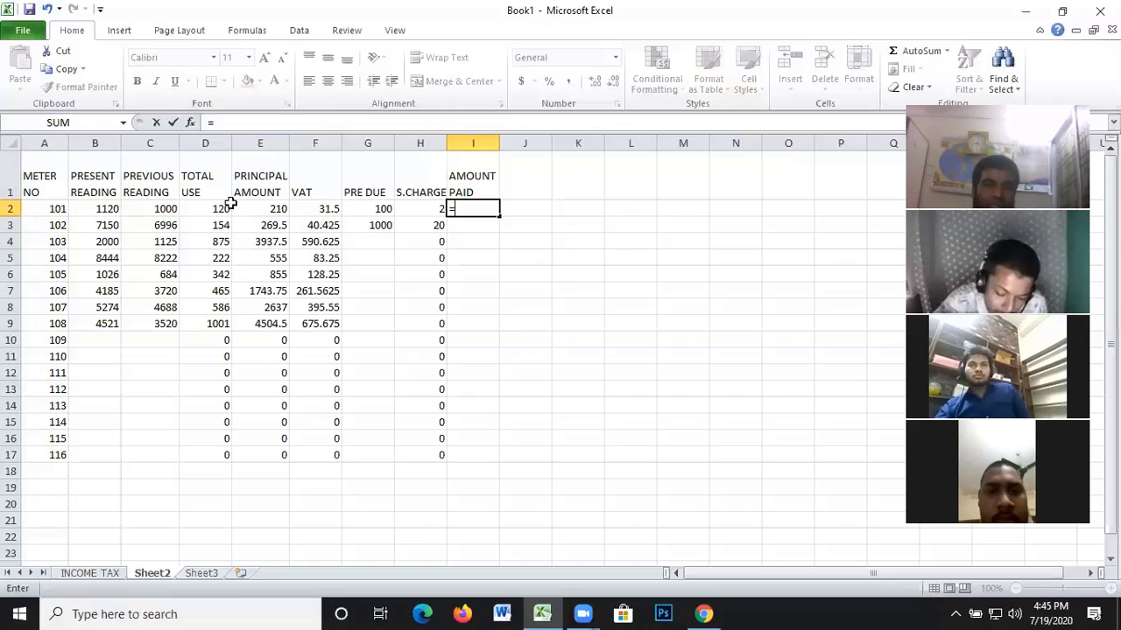
pyautogui.click(277, 212)
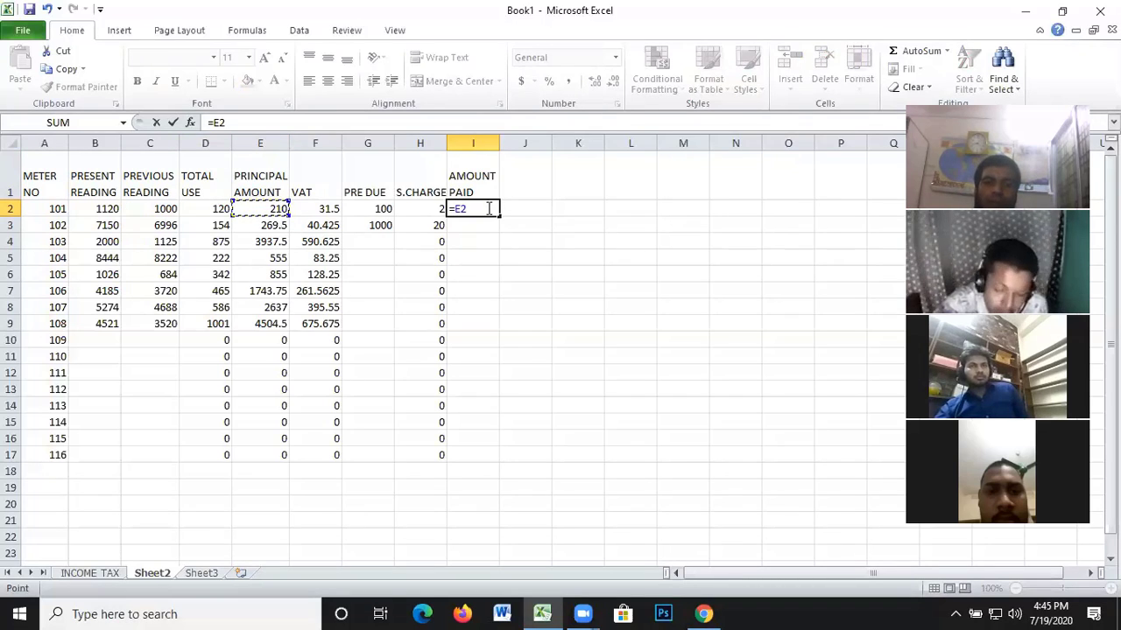
pyautogui.write('+')
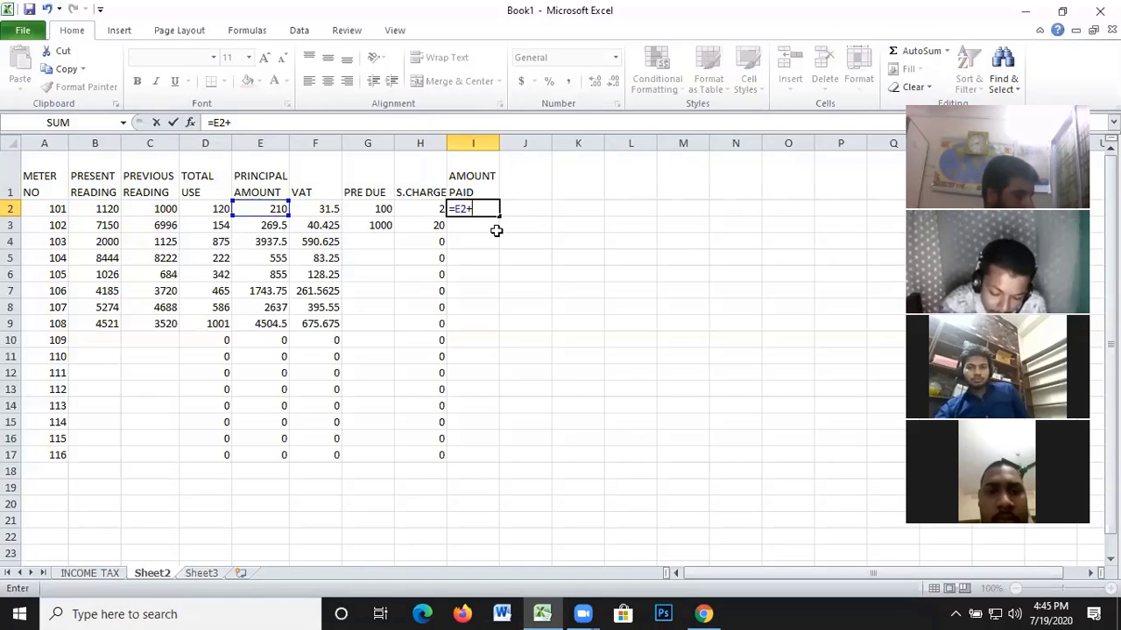
pyautogui.click(317, 211)
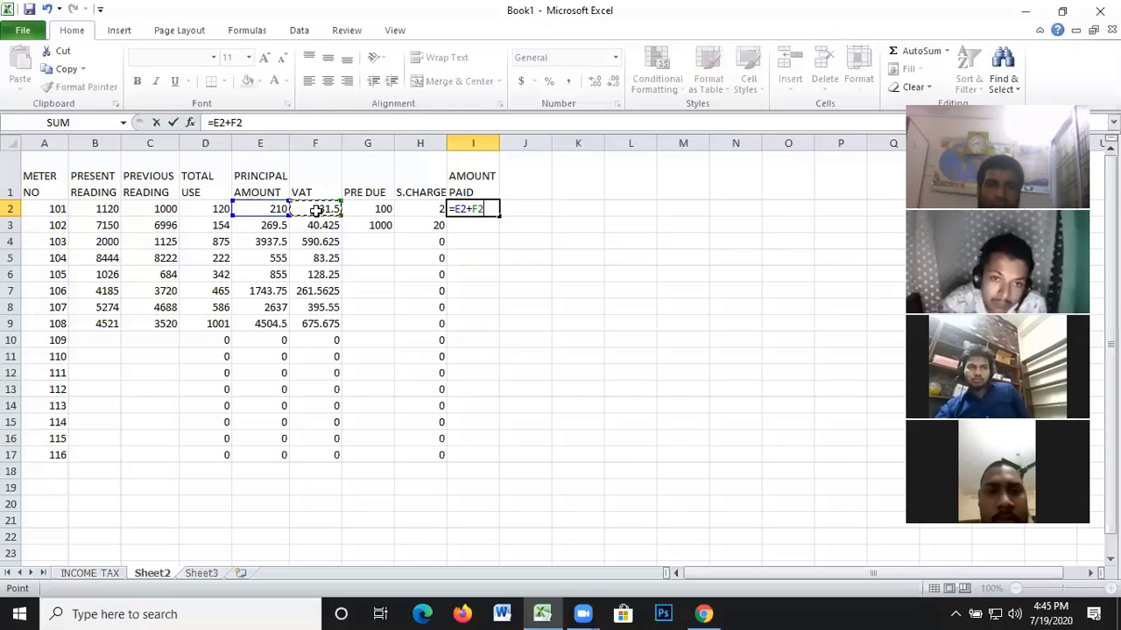
pyautogui.write('+')
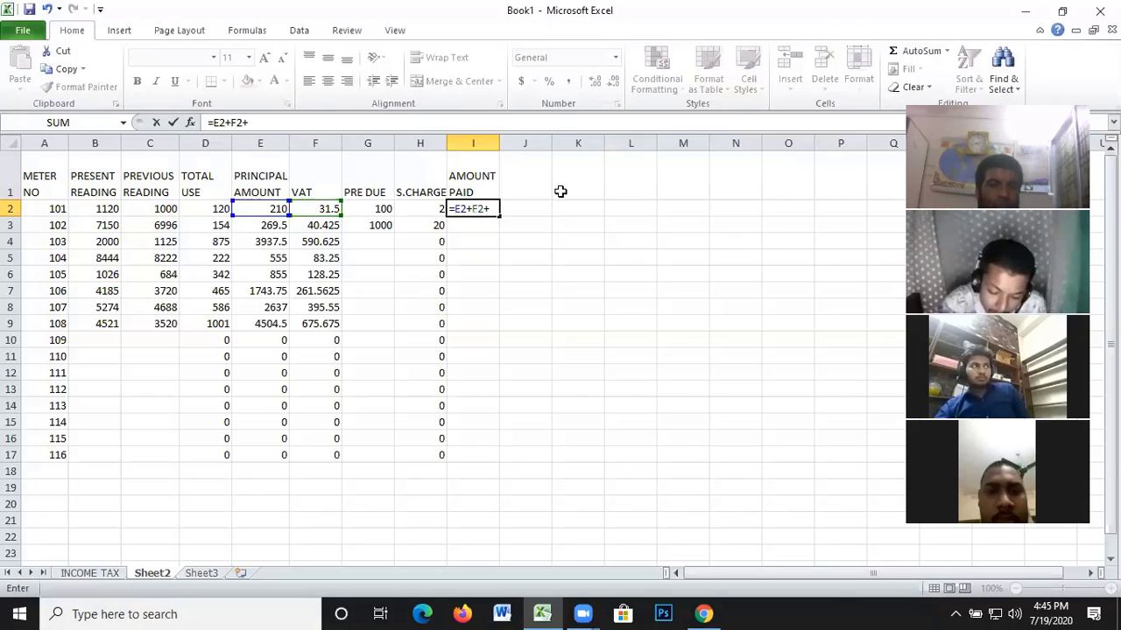
pyautogui.click(378, 211)
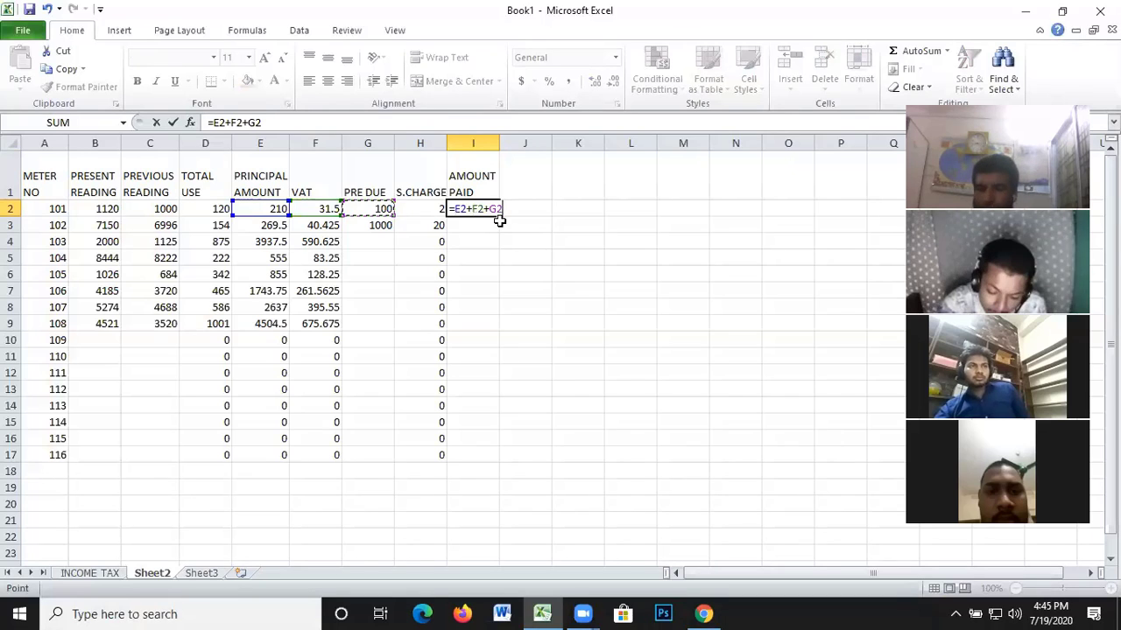
pyautogui.write('+')
pyautogui.click(422, 211)
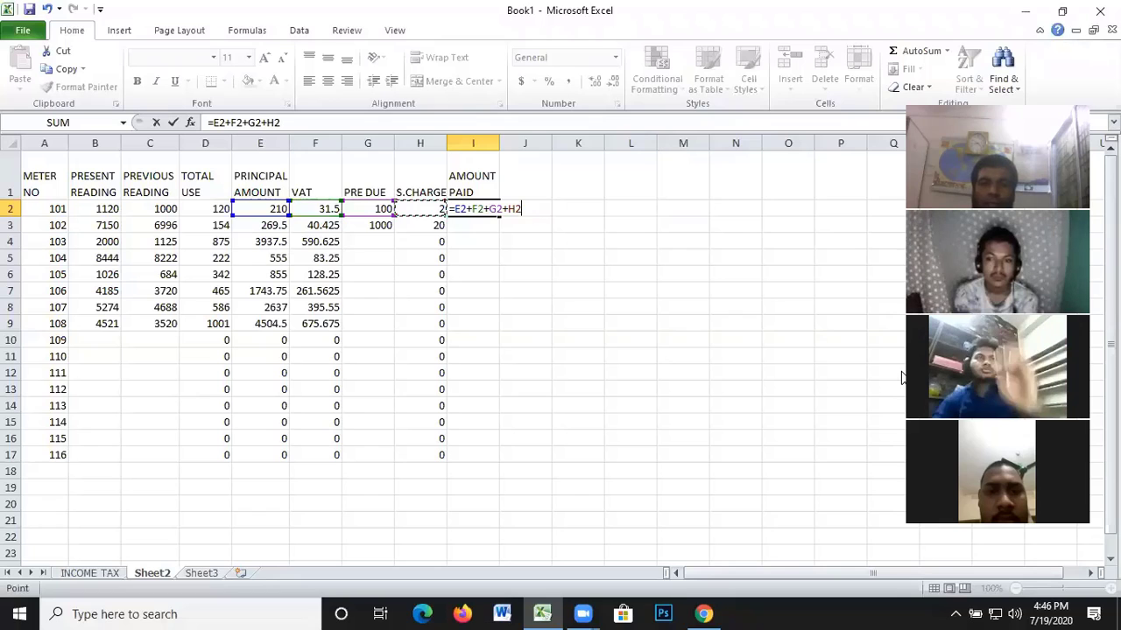
pyautogui.click(613, 187)
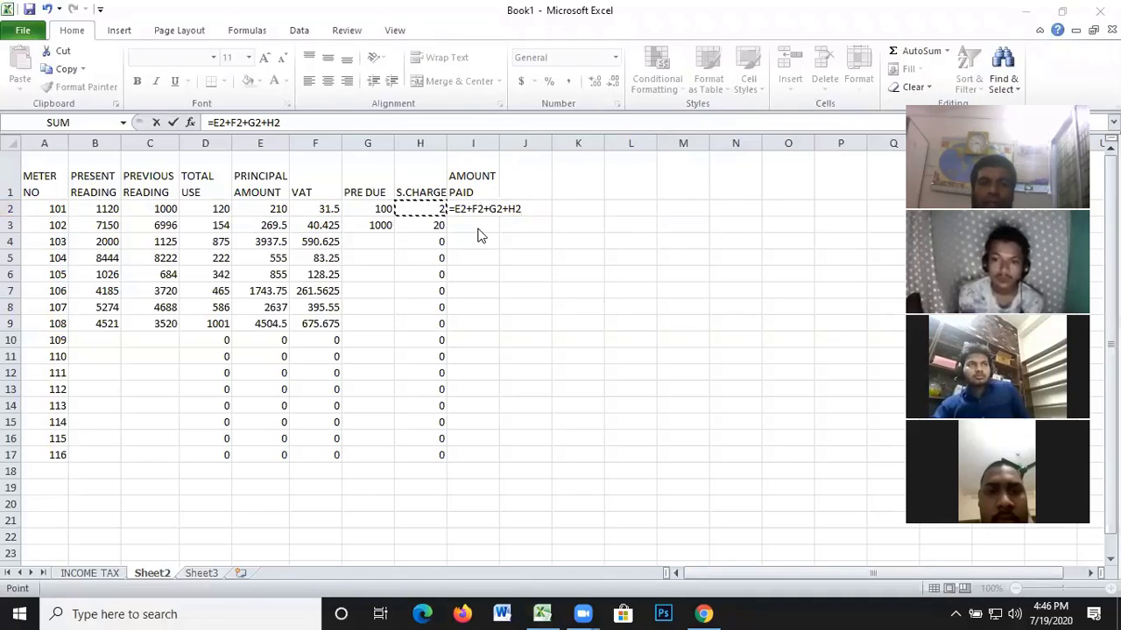
pyautogui.click(529, 208)
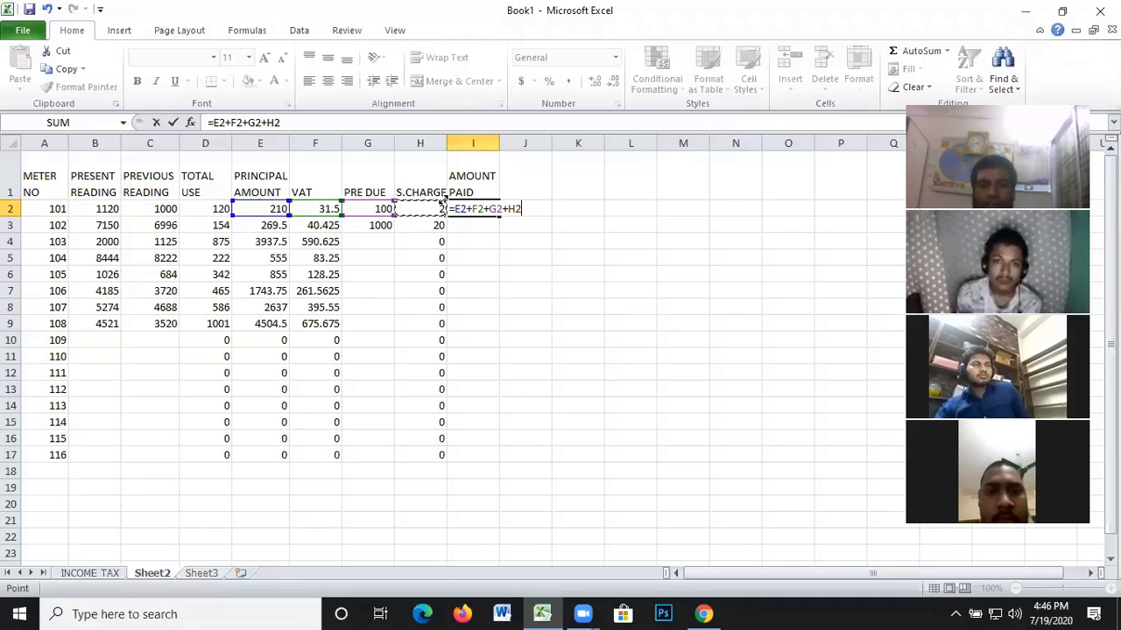
pyautogui.press('Return')
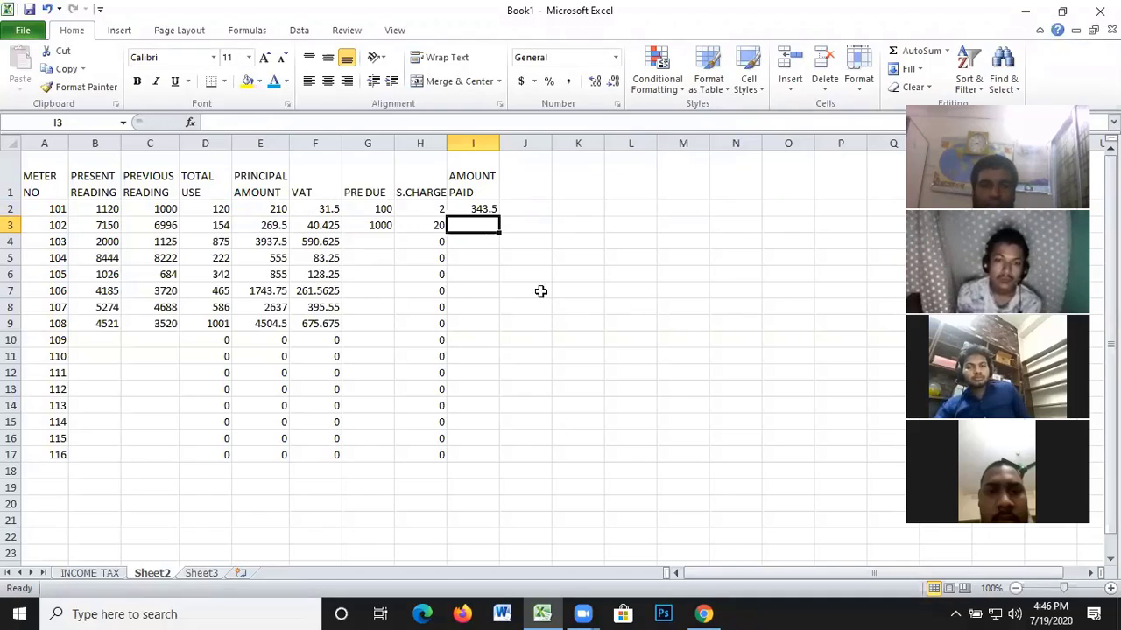
# Fill the AMOUNT PAID formula from I2 down through I17, and clear the unused rows of meters 109 to 116 (A10:I17)
pyautogui.click(483, 208)
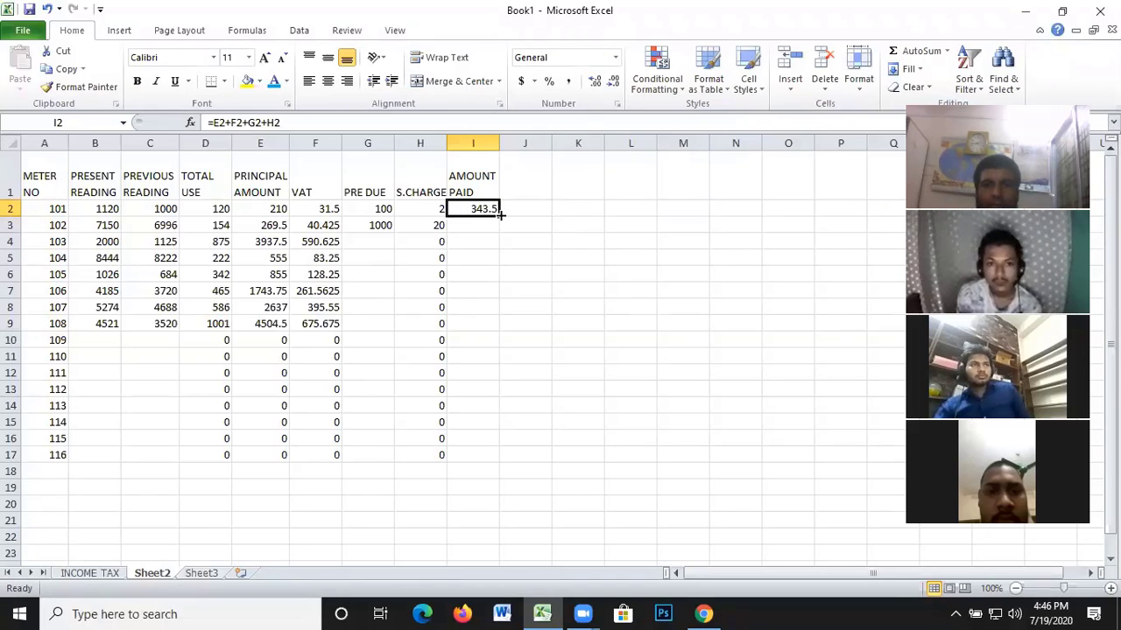
pyautogui.moveTo(500, 214); pyautogui.dragTo(515, 458)
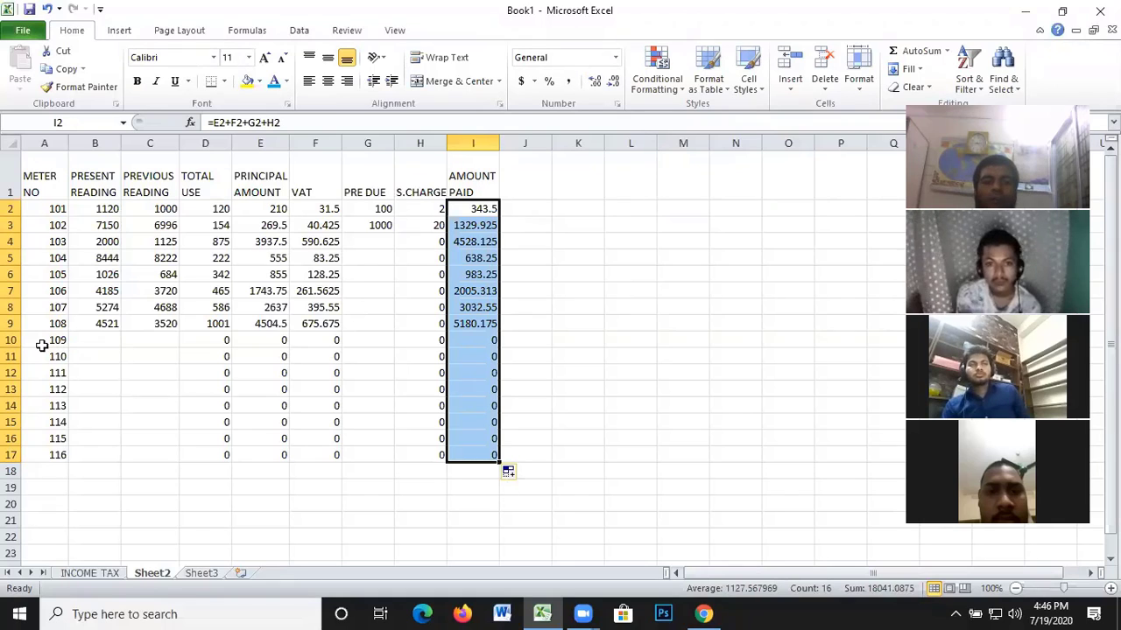
pyautogui.click(46, 343)
pyautogui.moveTo(63, 342); pyautogui.dragTo(497, 453)
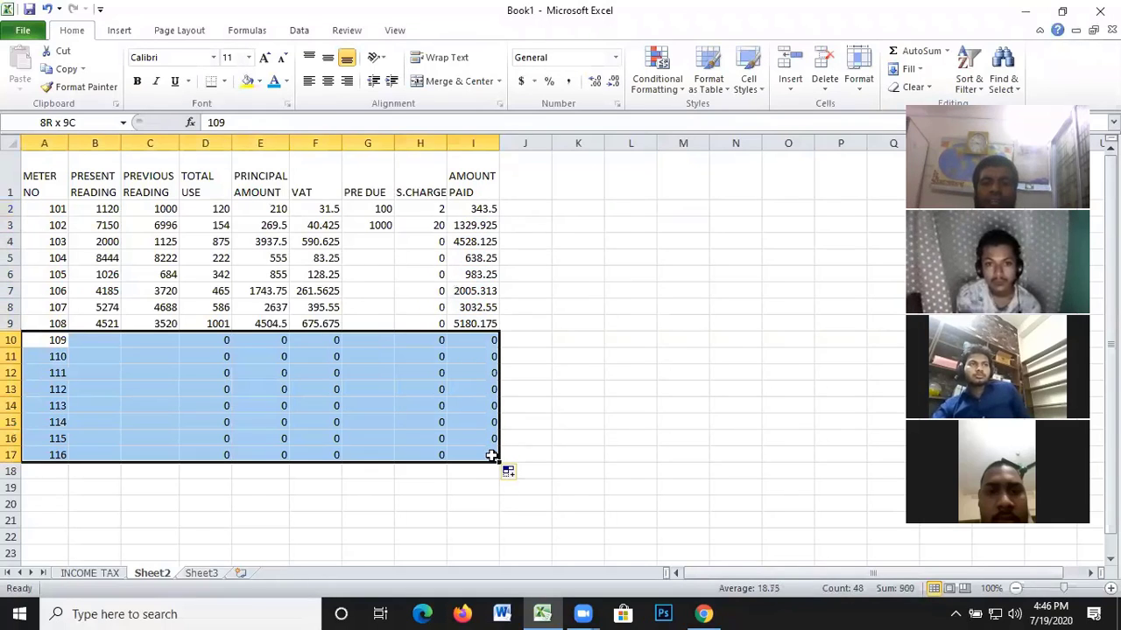
pyautogui.click(573, 372)
pyautogui.click(529, 181)
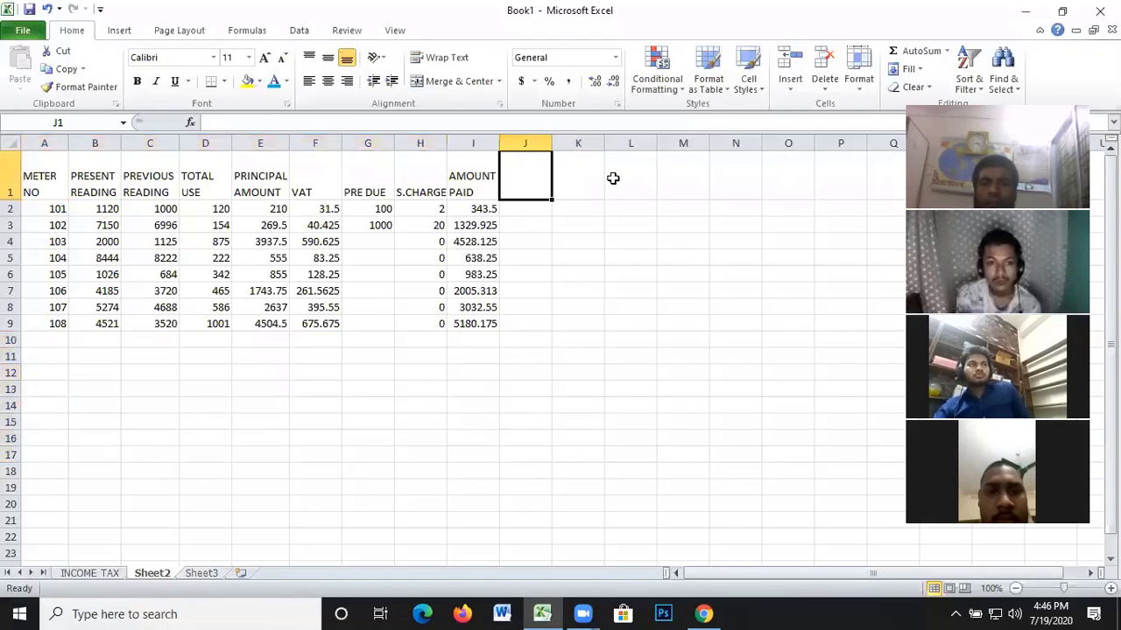
pyautogui.click(562, 182)
pyautogui.moveTo(33, 167); pyautogui.dragTo(490, 335)
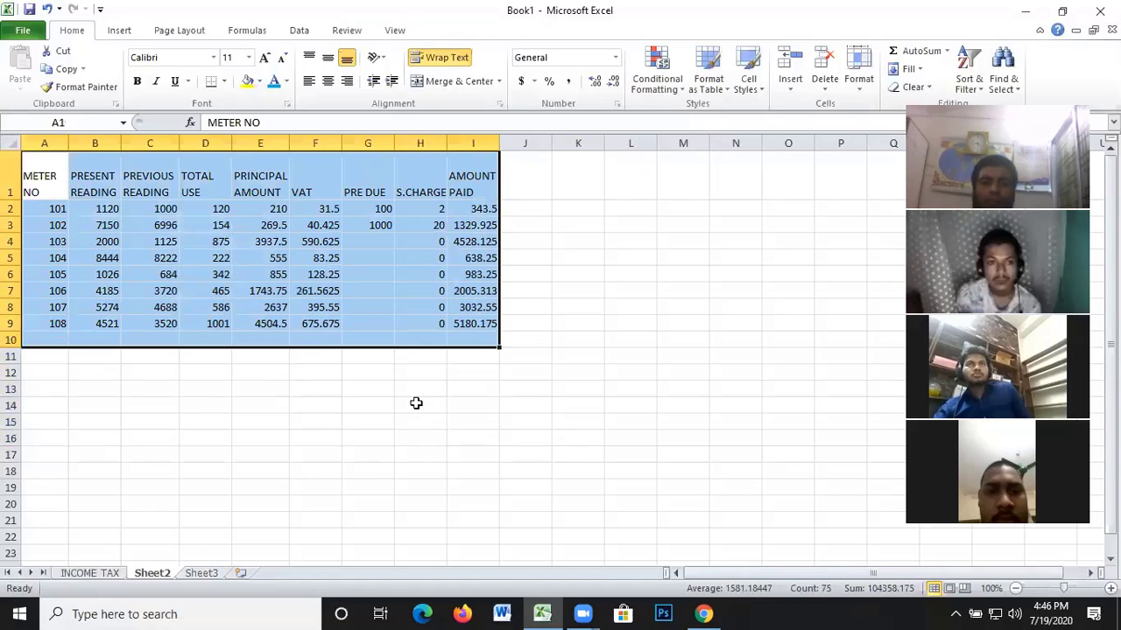
pyautogui.click(587, 372)
pyautogui.moveTo(38, 166); pyautogui.dragTo(495, 324)
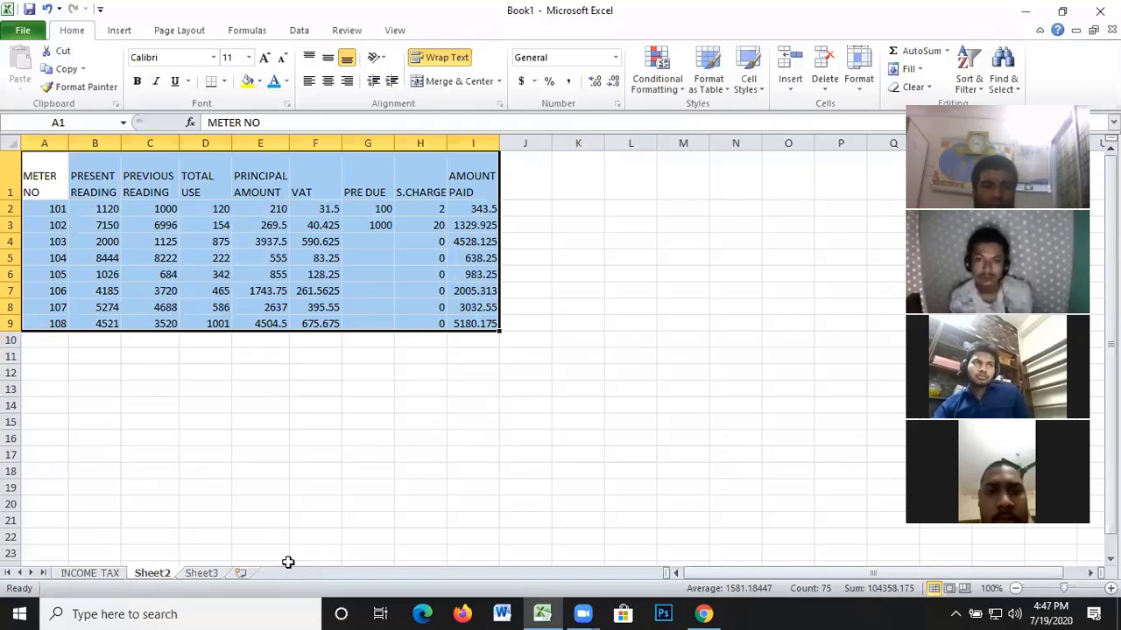
# Start a new table on Sheet3 with the column header NAME in cell A1
pyautogui.click(202, 573)
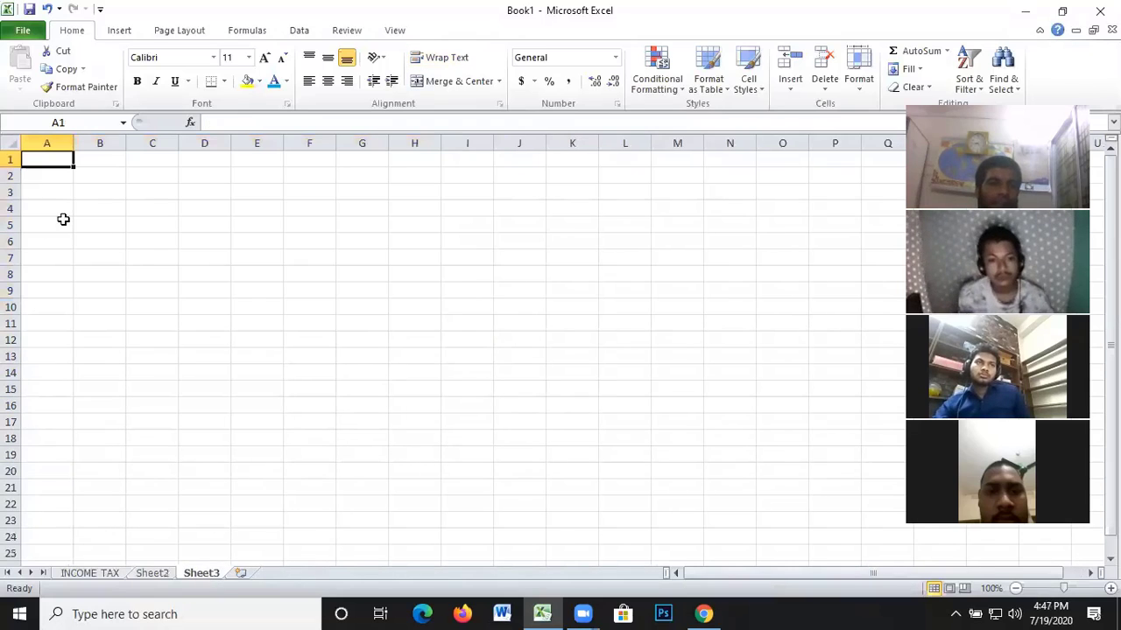
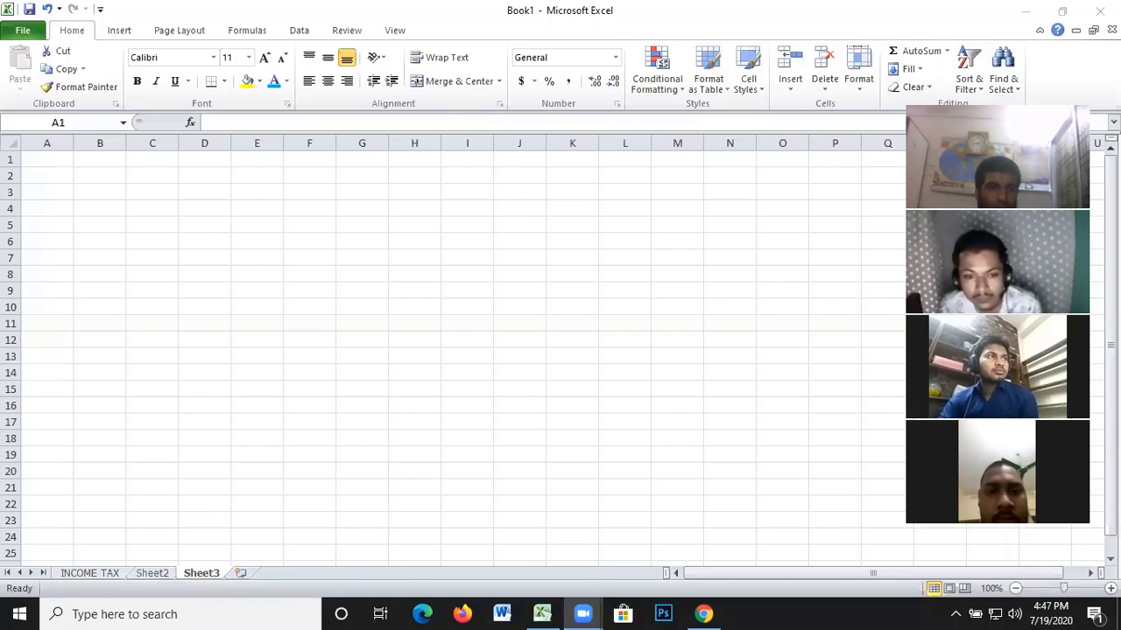
pyautogui.click(37, 160)
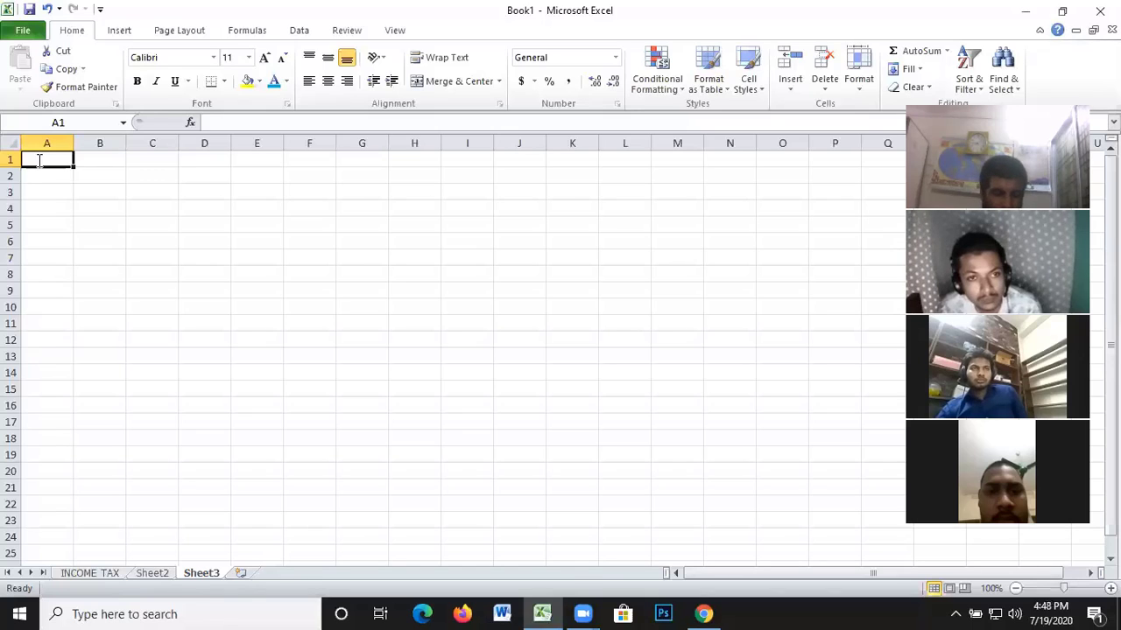
pyautogui.write('NAME')
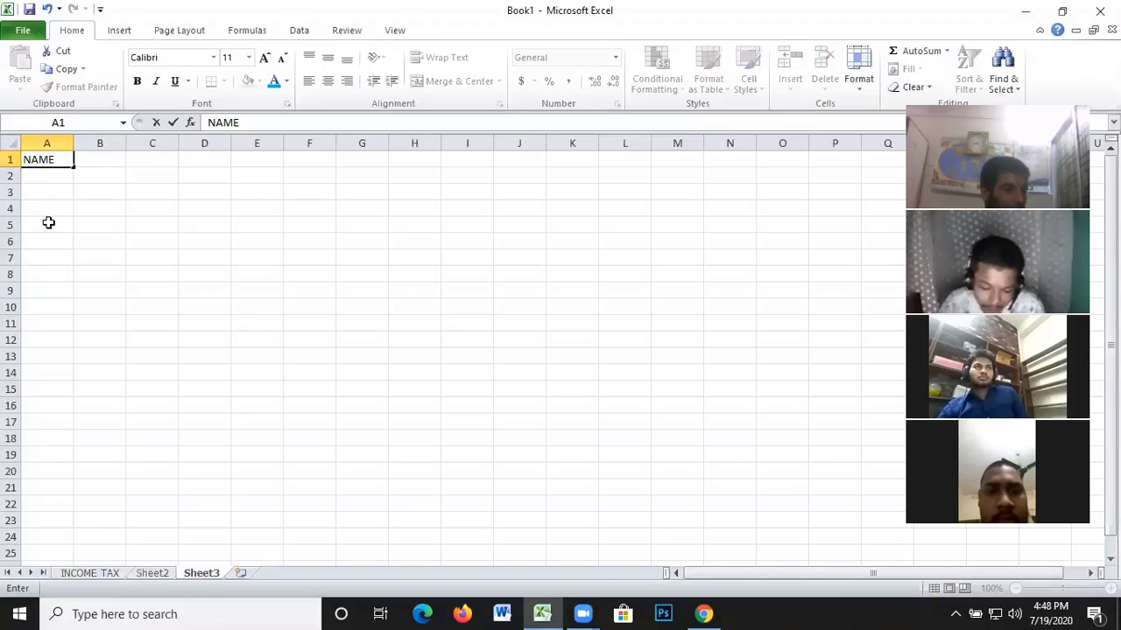
pyautogui.press('Return')
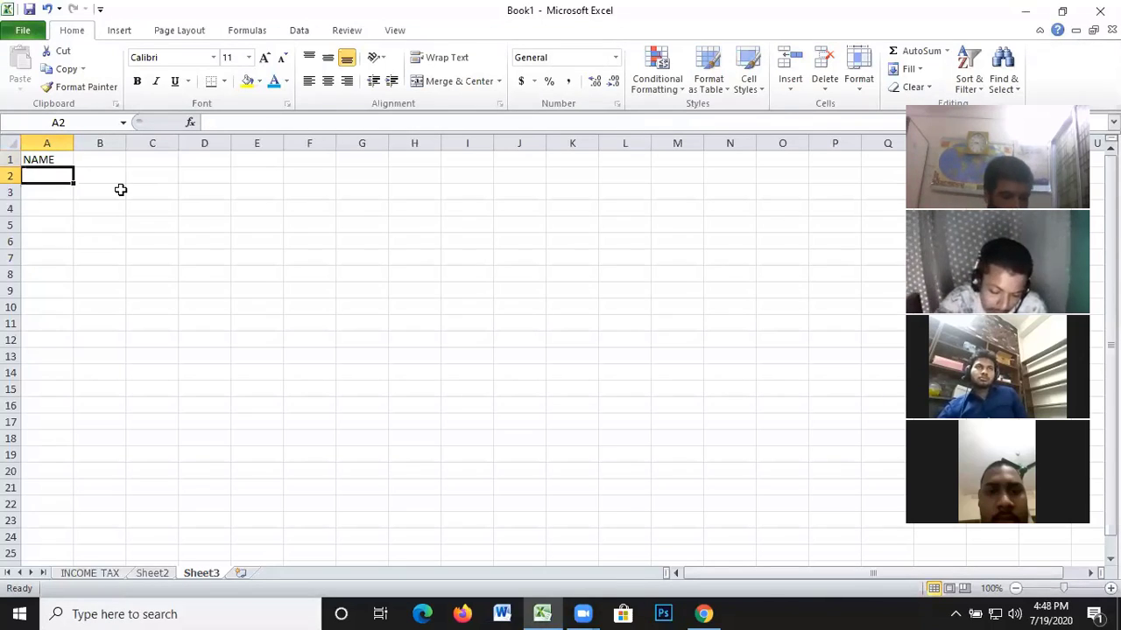
# Enter the first three people's names under the NAME header in cells A2 to A4
pyautogui.write('ALAM')
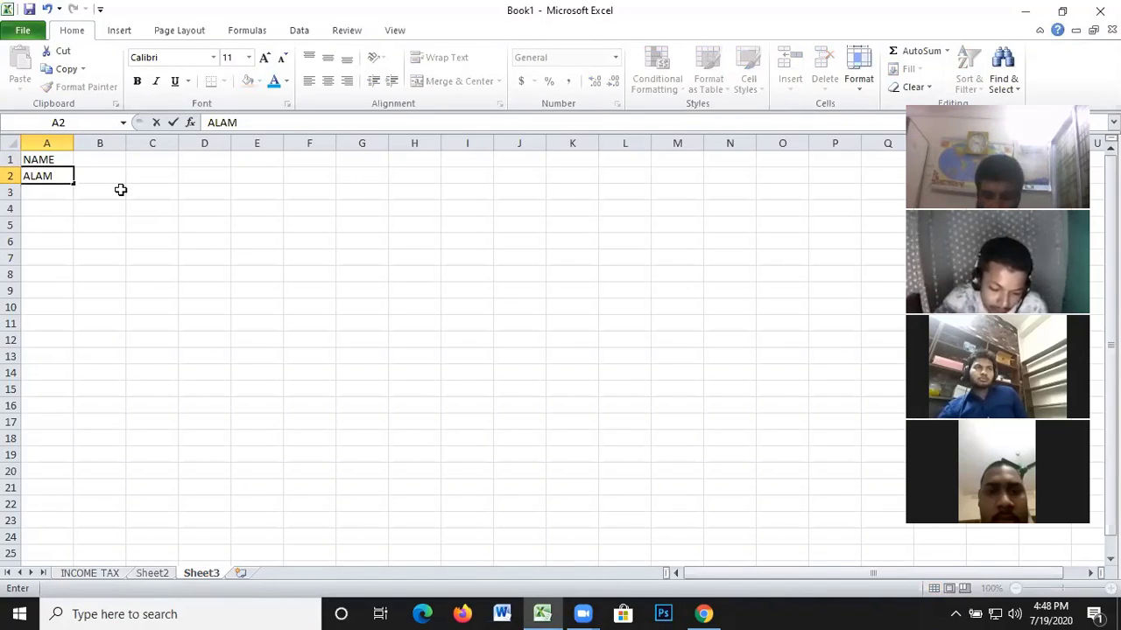
pyautogui.press('Return')
pyautogui.write('HALAL')
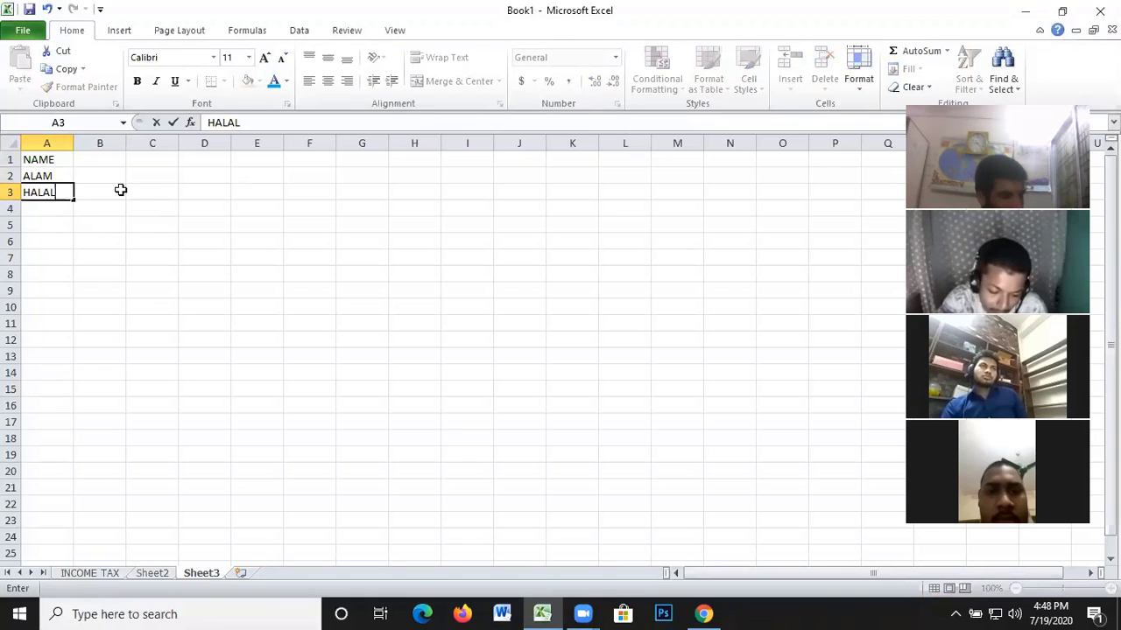
pyautogui.press('Return')
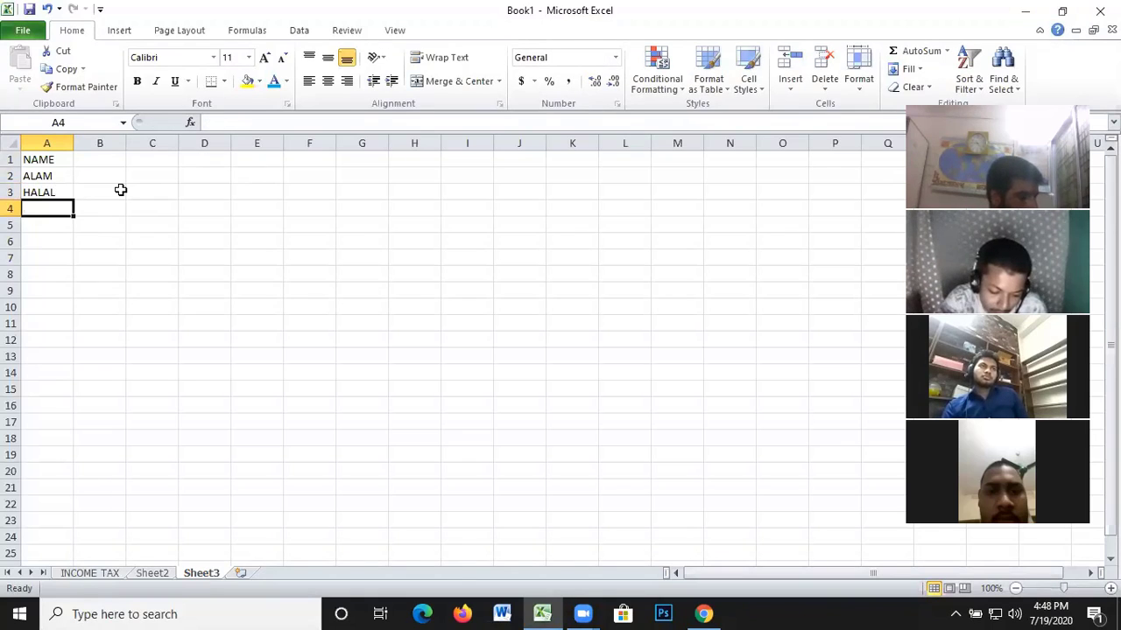
pyautogui.write('SHA')
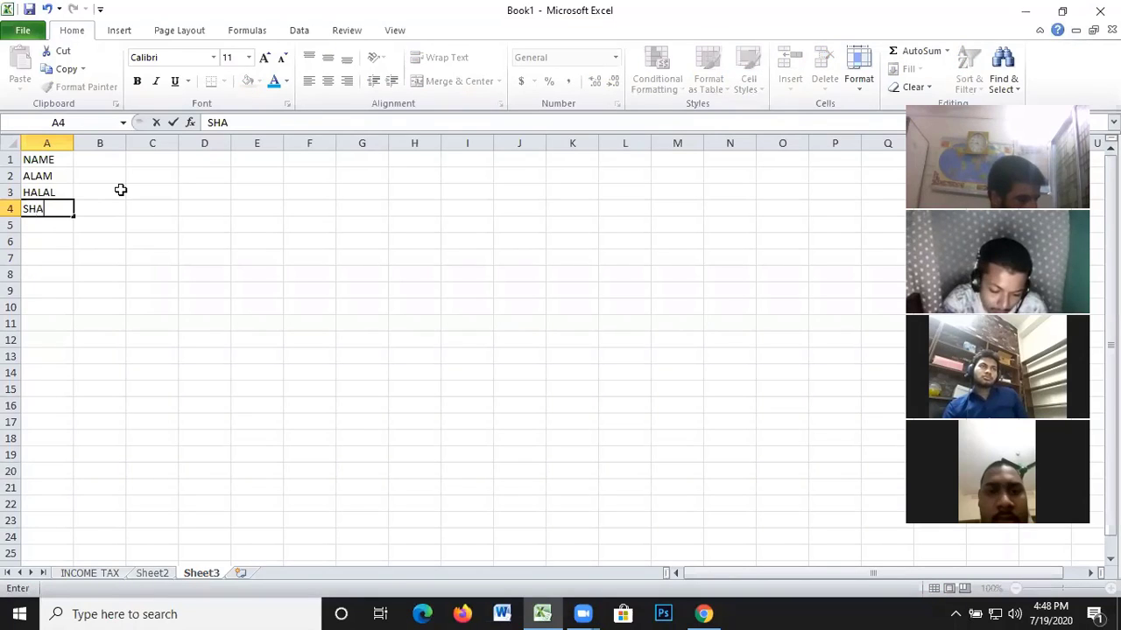
pyautogui.write('ID')
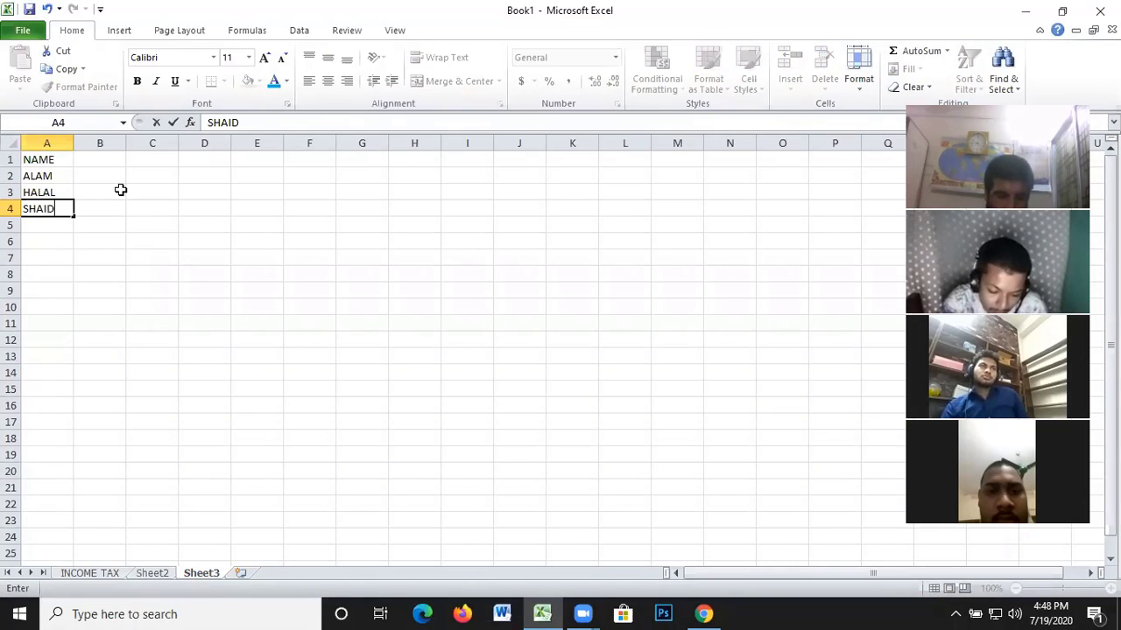
pyautogui.press('Return')
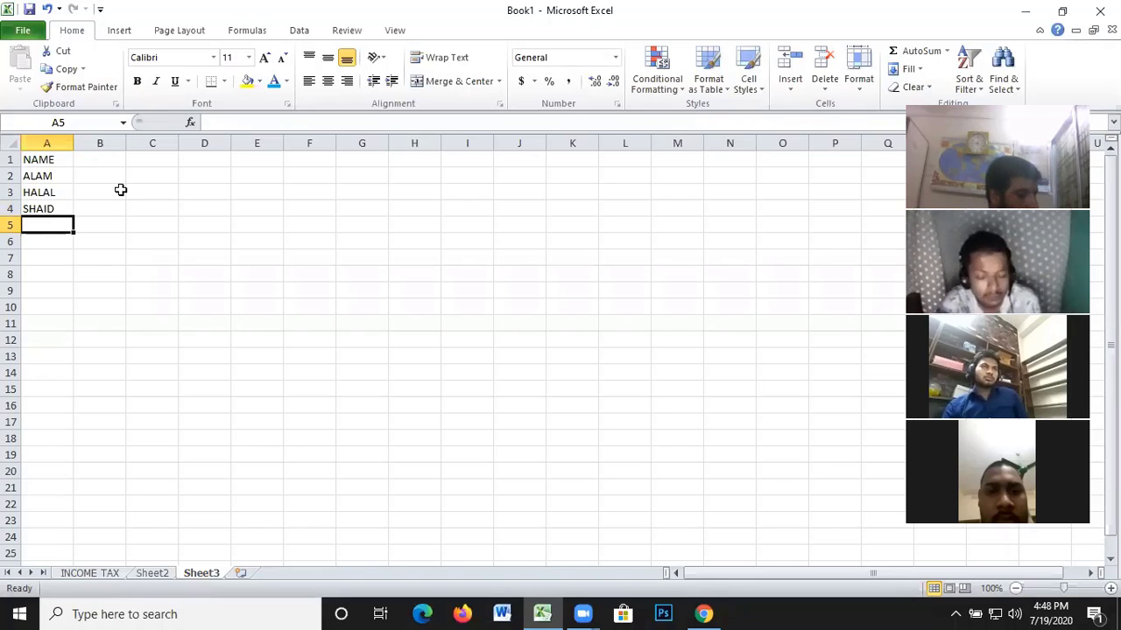
# Continue the NAME column with three more people's names in cells A5 to A7
pyautogui.write('Z')
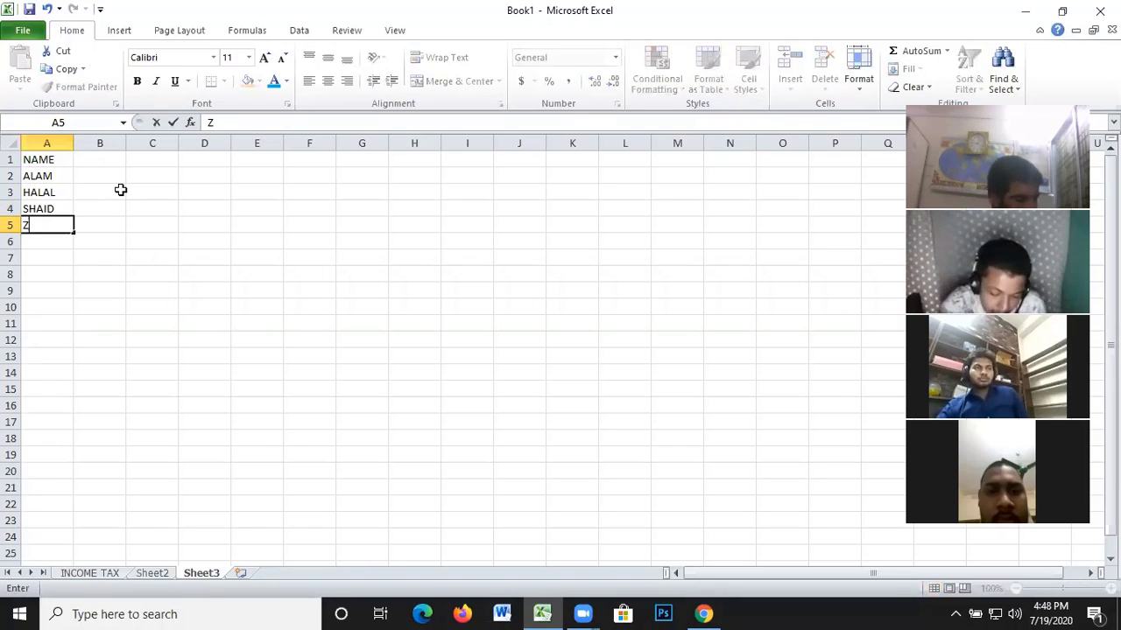
pyautogui.write('ALI')
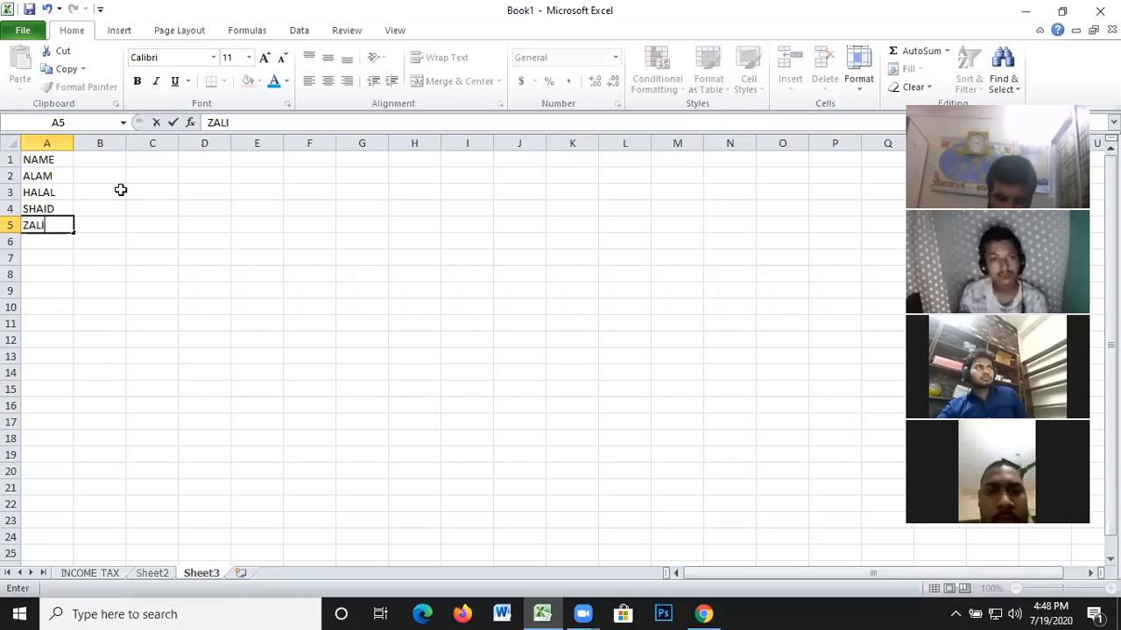
pyautogui.write('R')
pyautogui.press('Return')
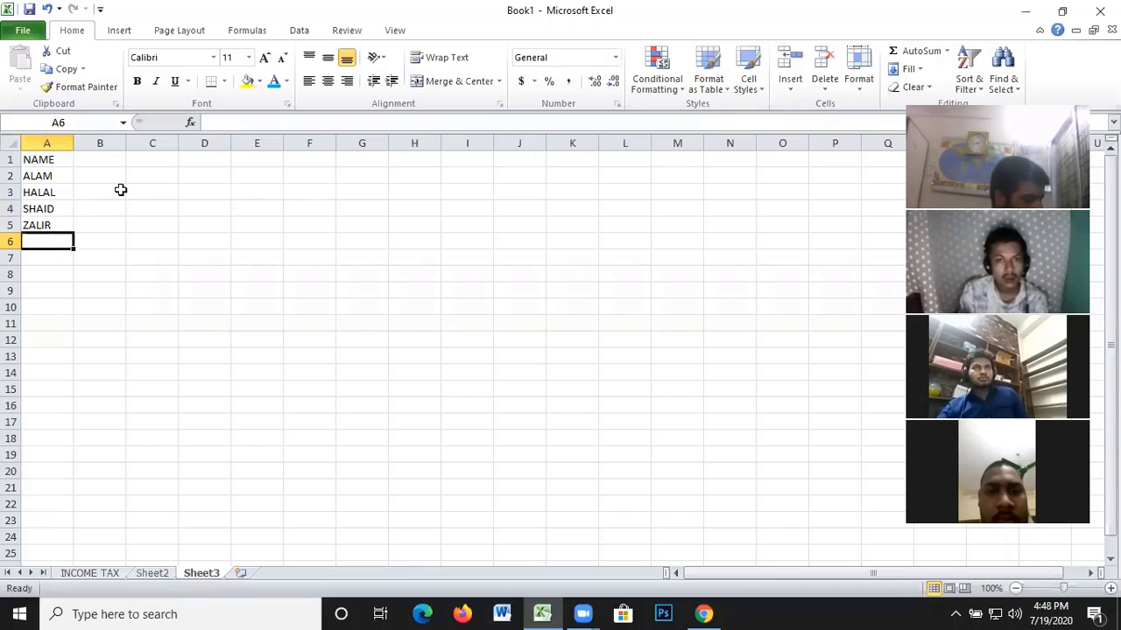
pyautogui.write('RANA')
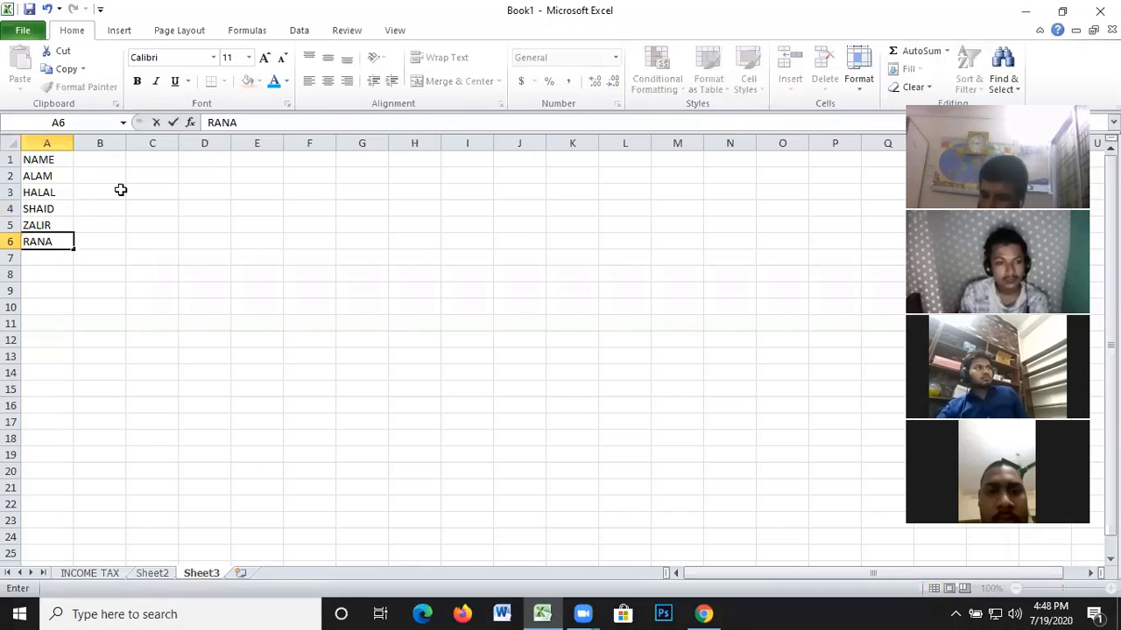
pyautogui.press('Return')
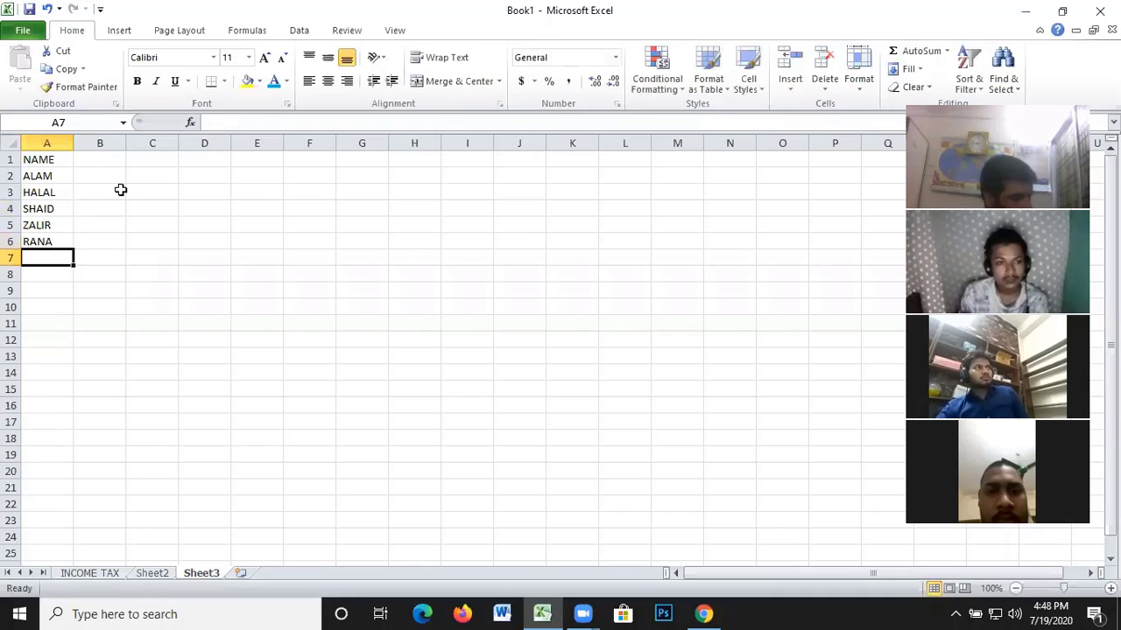
pyautogui.write('RAFO')
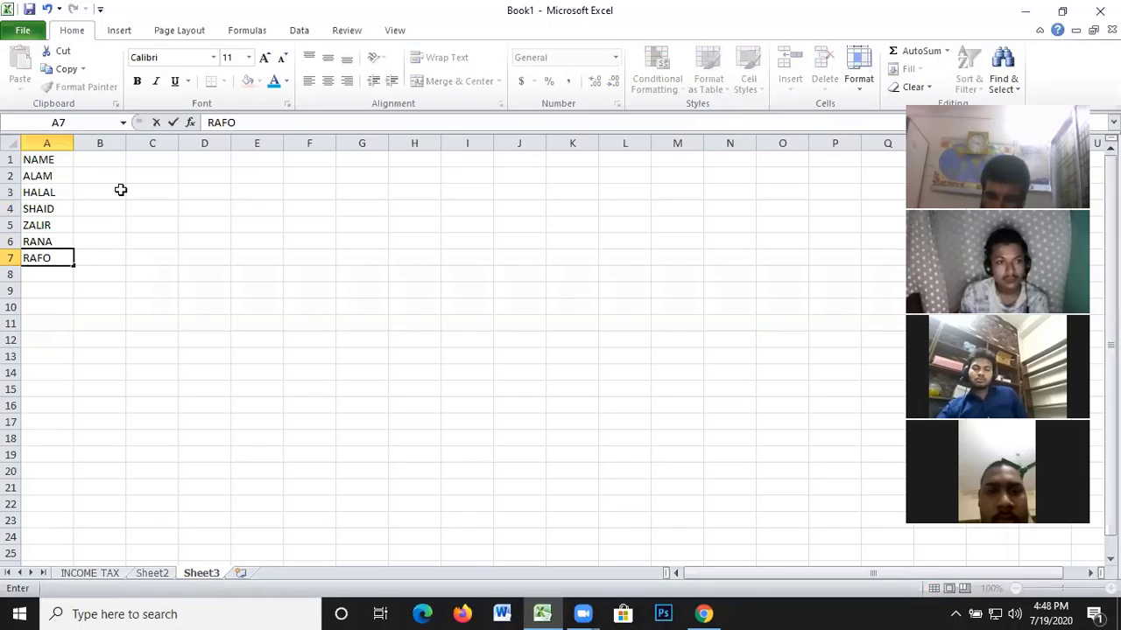
pyautogui.press('BackSpace')
pyautogui.write('IQ')
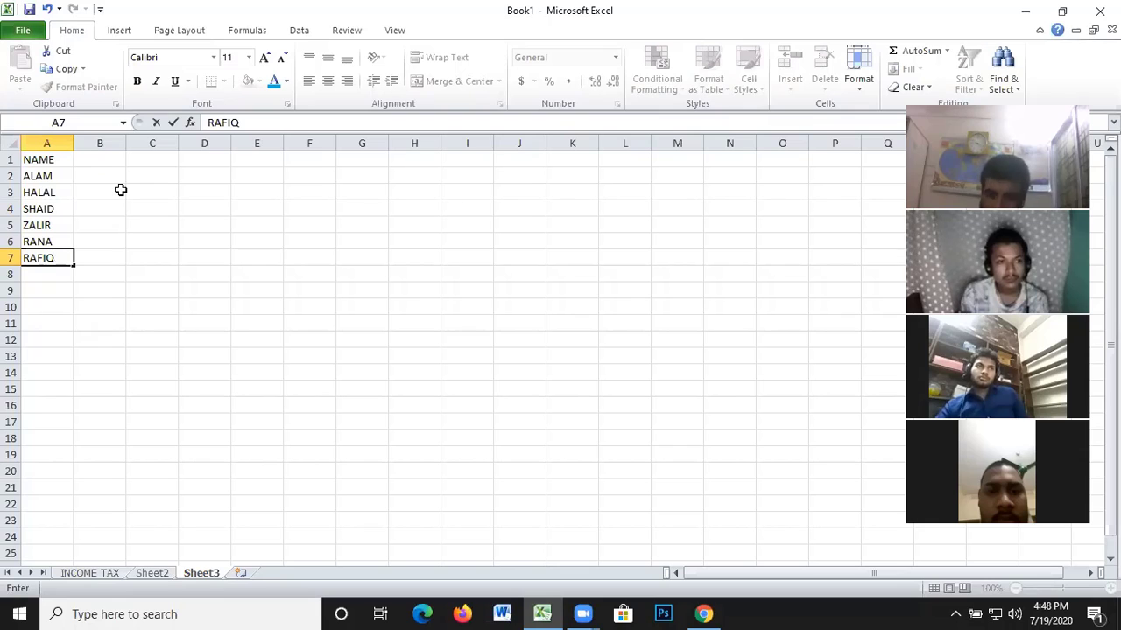
pyautogui.press('Return')
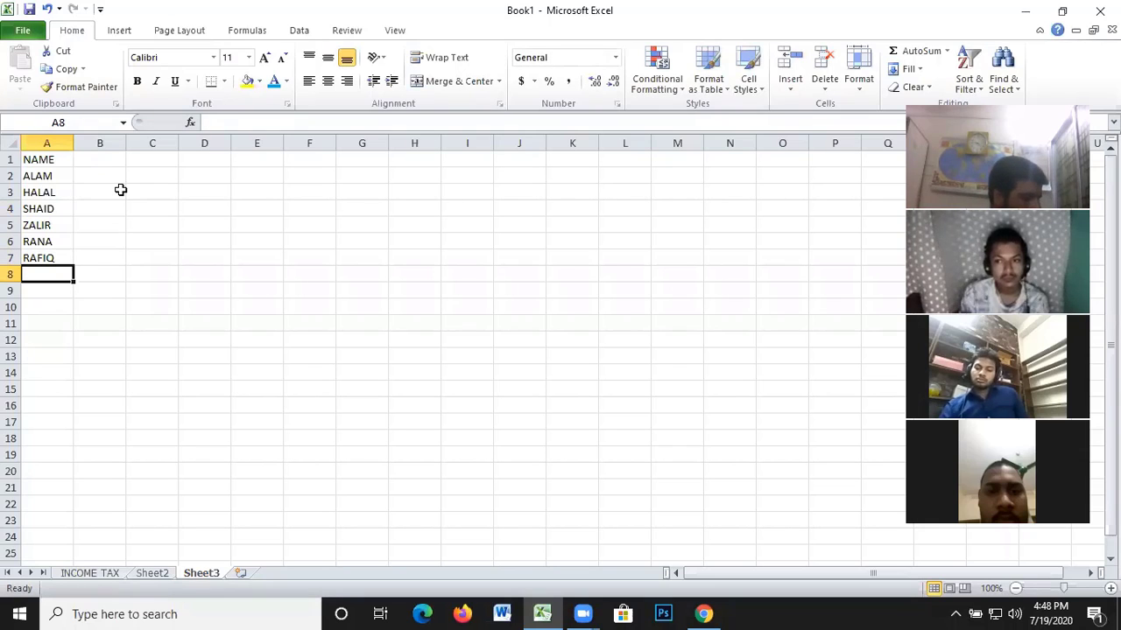
# Complete the NAME column with four more people's names in cells A8 to A11
pyautogui.write('E')
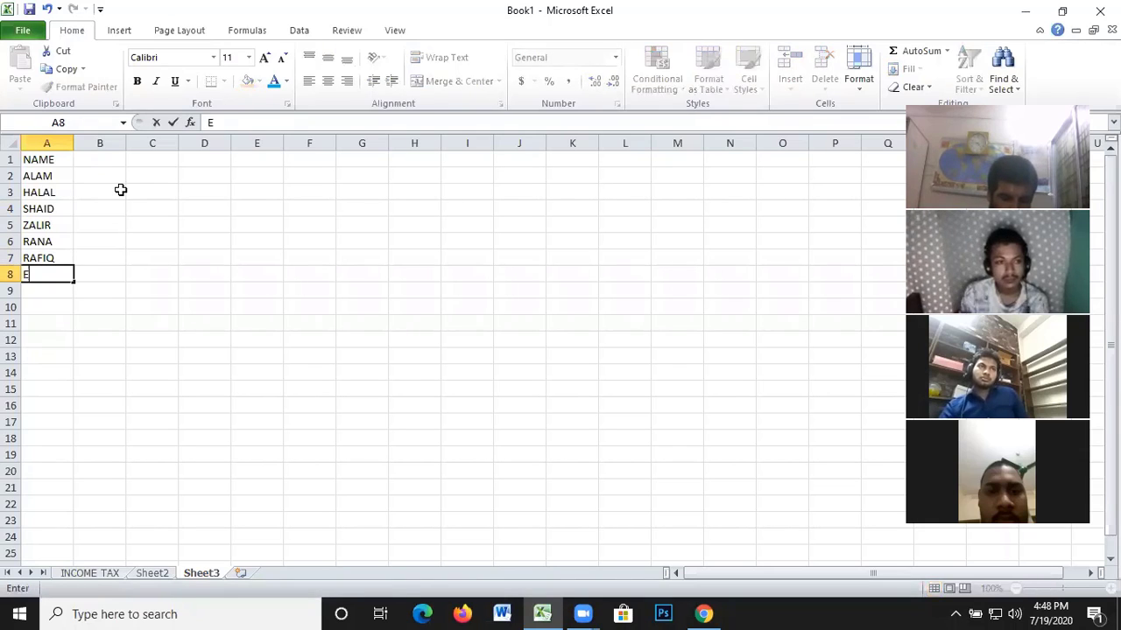
pyautogui.write('VAN')
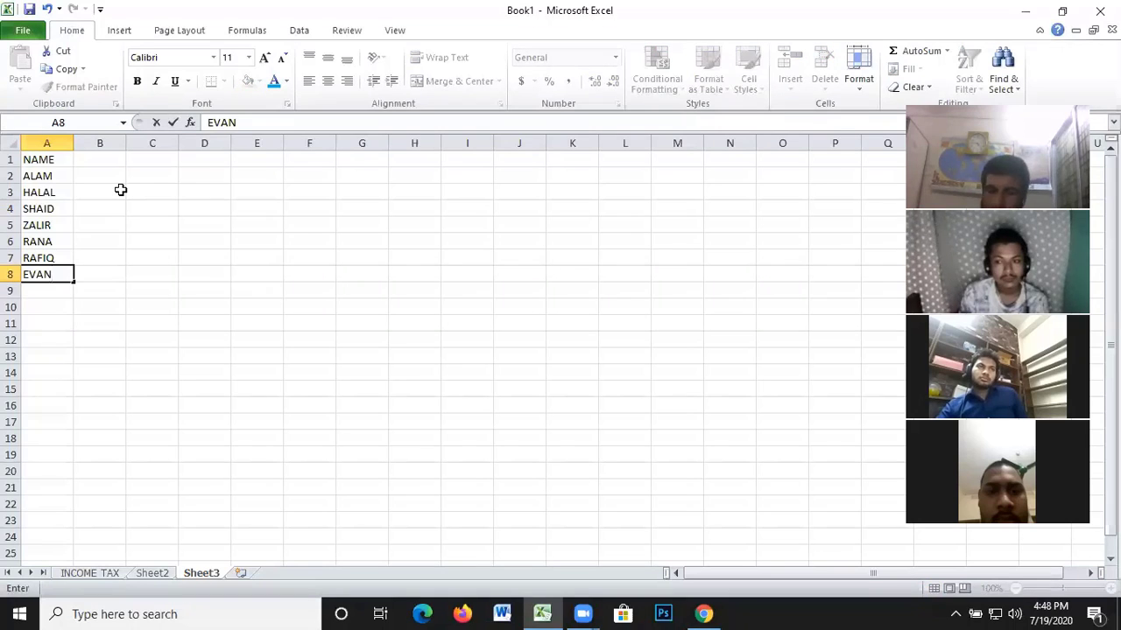
pyautogui.press('Return')
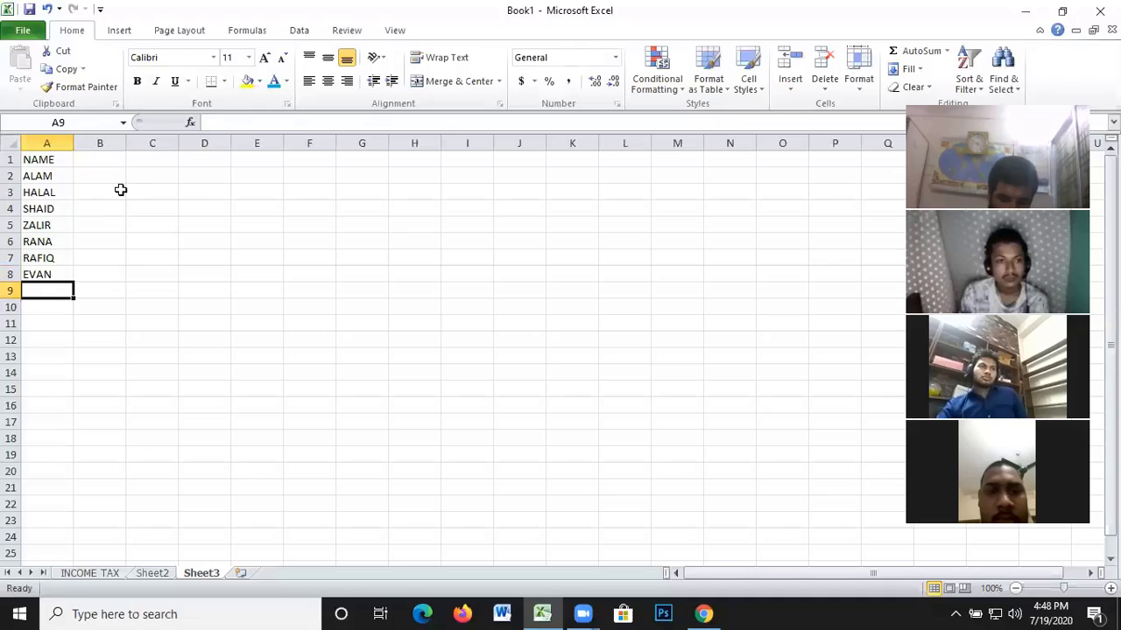
pyautogui.write('NAVID')
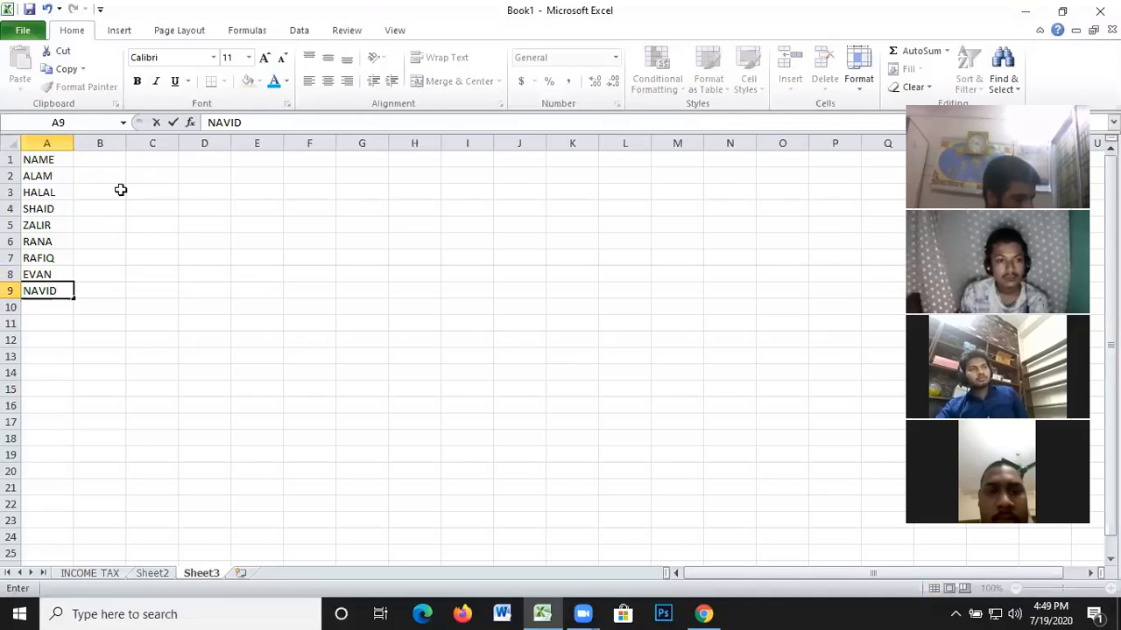
pyautogui.press('Return')
pyautogui.write('L')
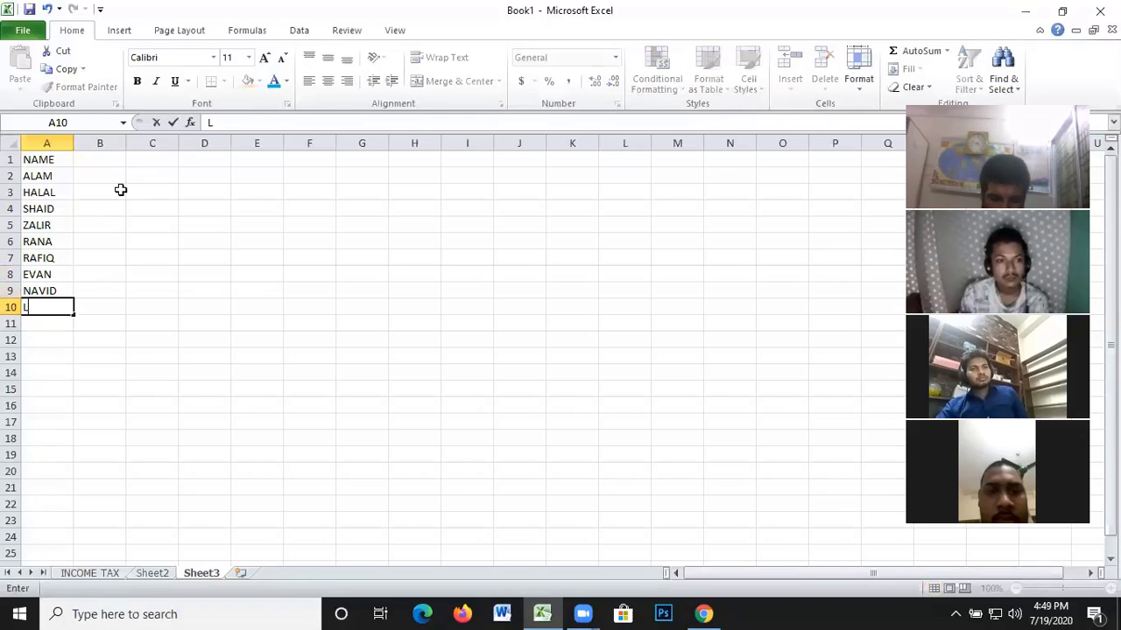
pyautogui.write('ATIF')
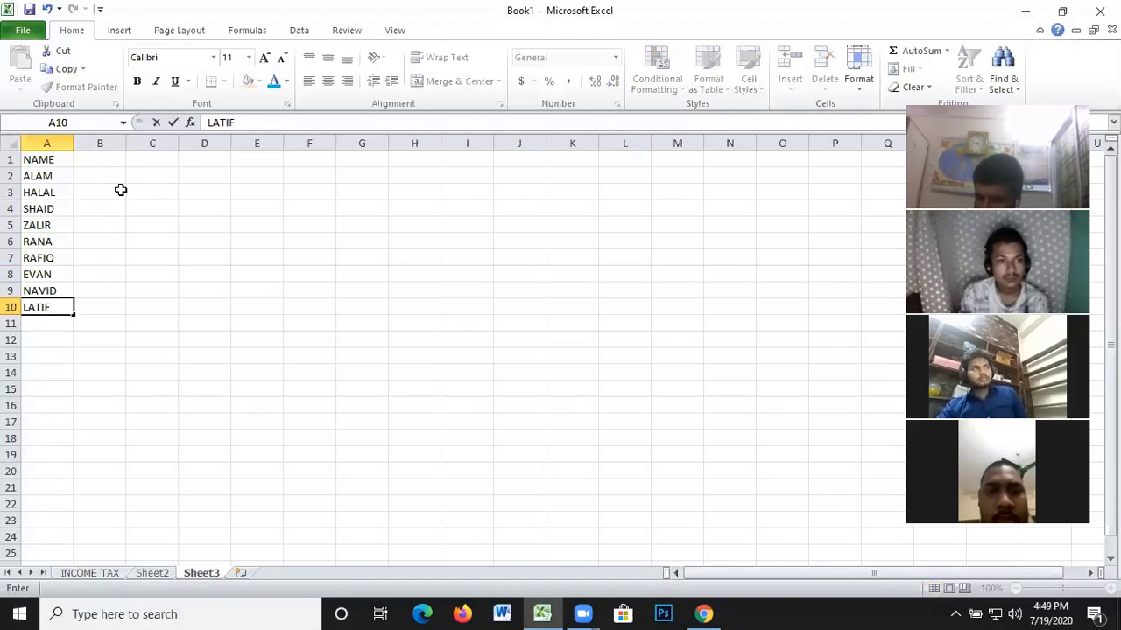
pyautogui.press('Return')
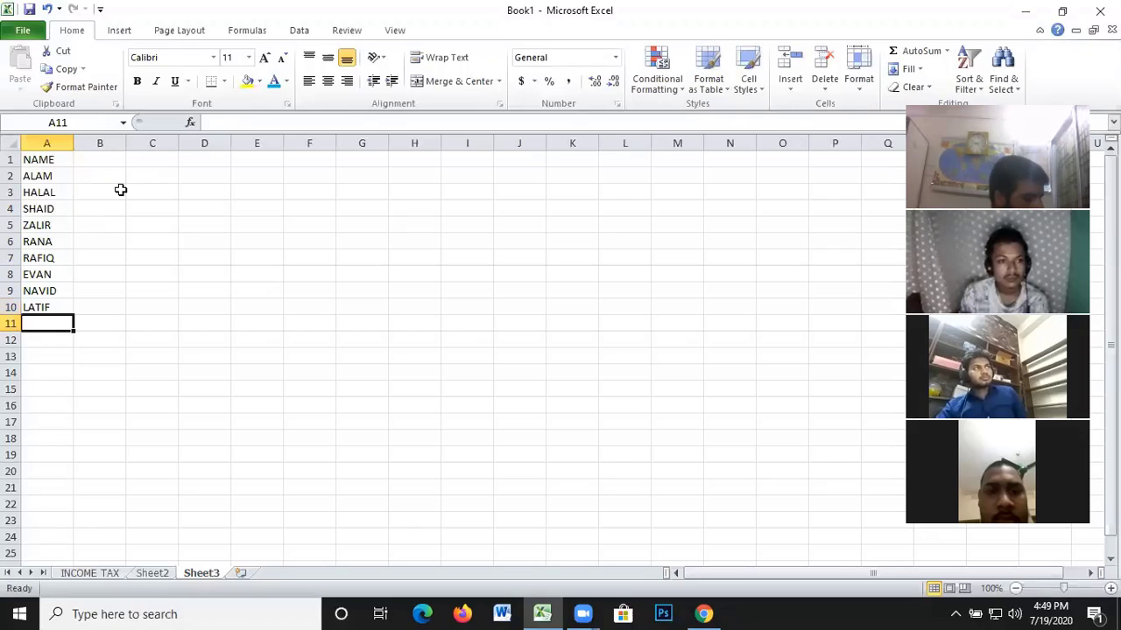
pyautogui.write('OMAR')
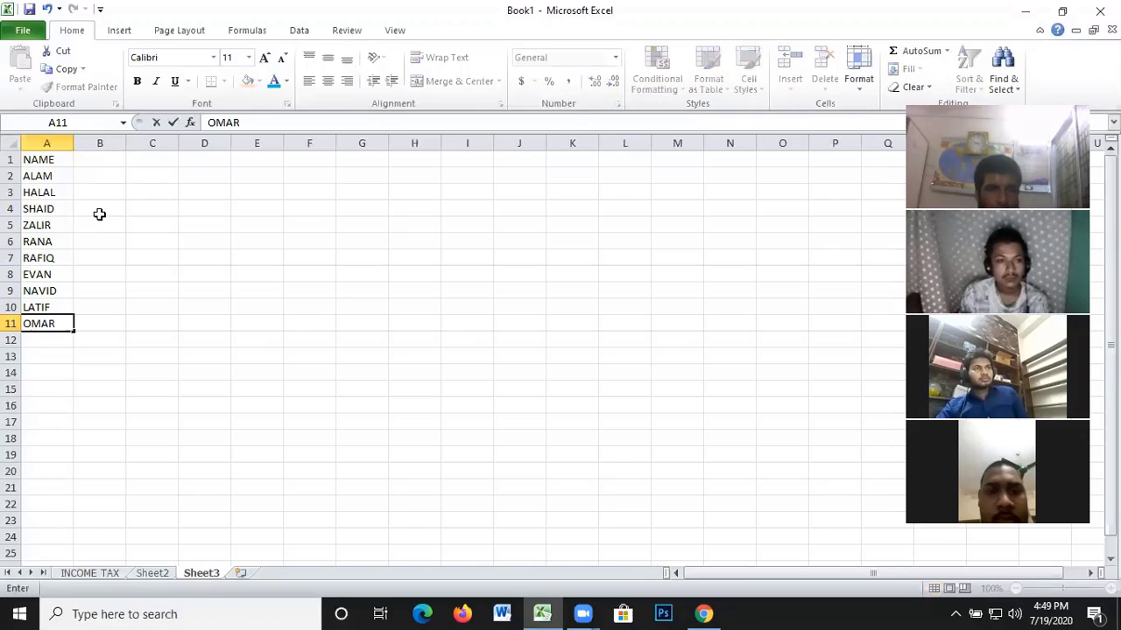
# Add the column header WORKING HOUR in cell B1
pyautogui.click(100, 161)
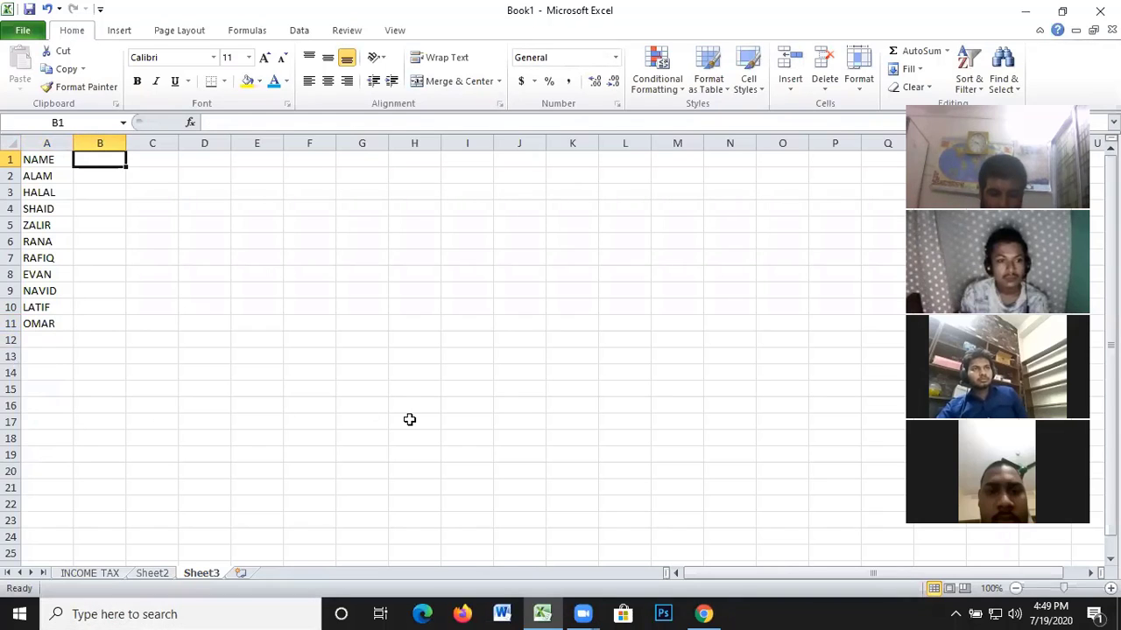
pyautogui.write('WOR')
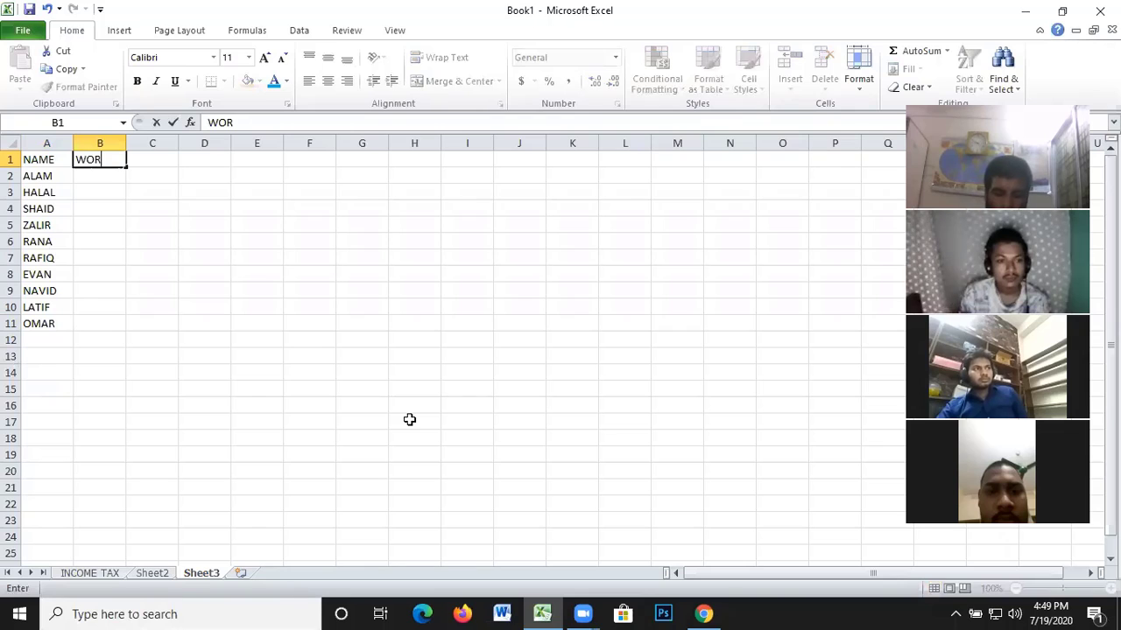
pyautogui.write('KING')
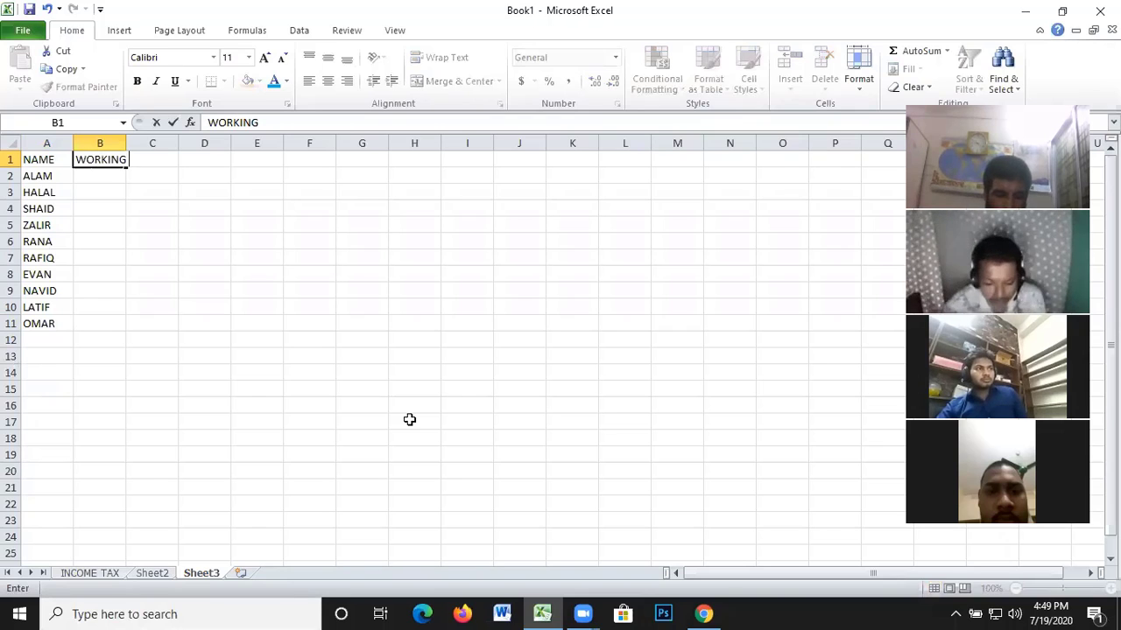
pyautogui.write(' HOUR')
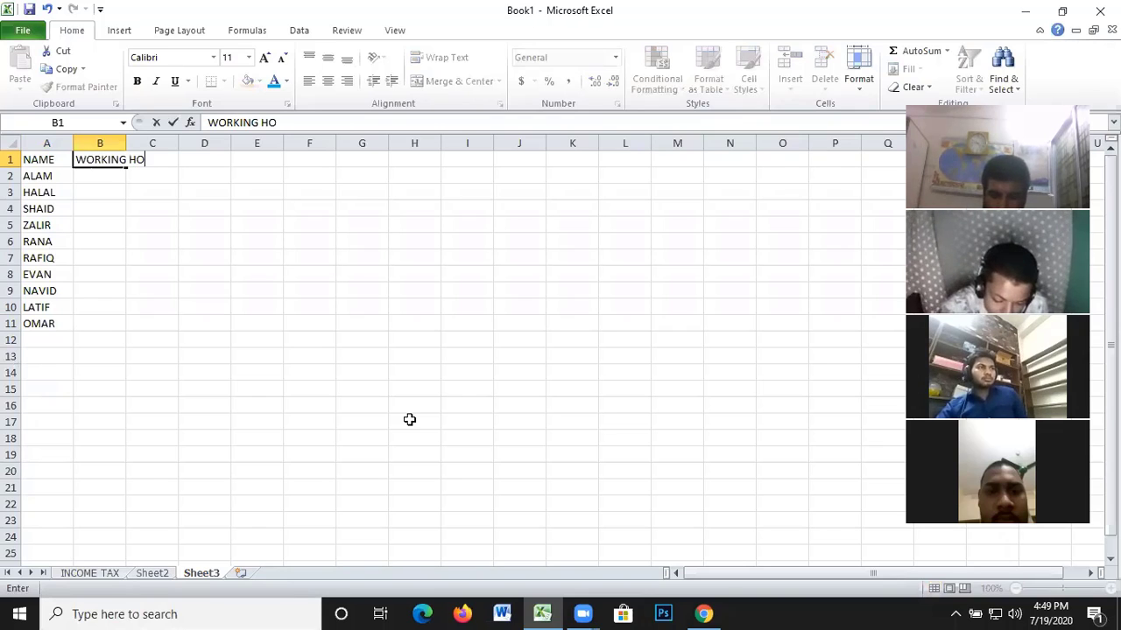
pyautogui.press('Return')
# Wrap the text of the WORKING HOUR header and widen column B slightly so the word WORKING fits on one line
pyautogui.click(110, 157)
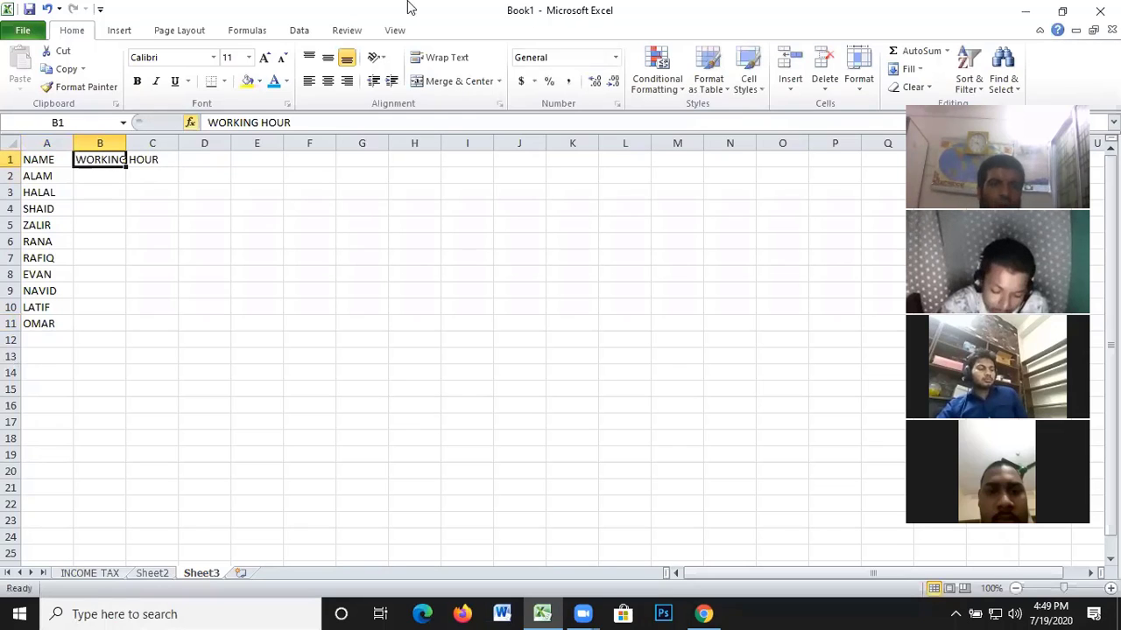
pyautogui.click(443, 58)
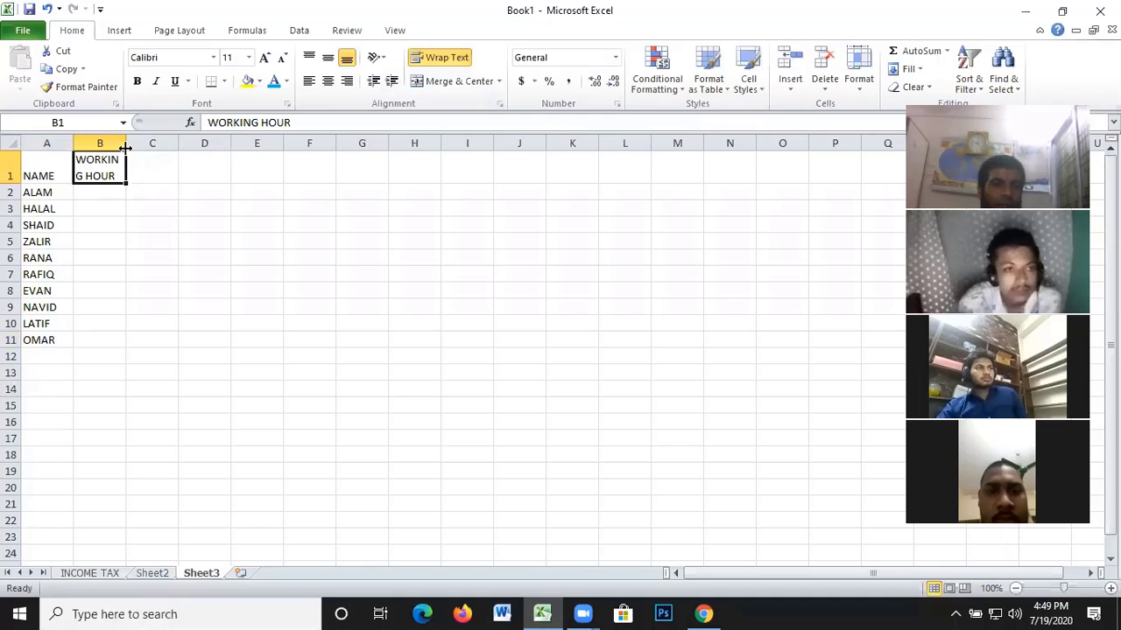
pyautogui.moveTo(126, 144); pyautogui.dragTo(127, 145)
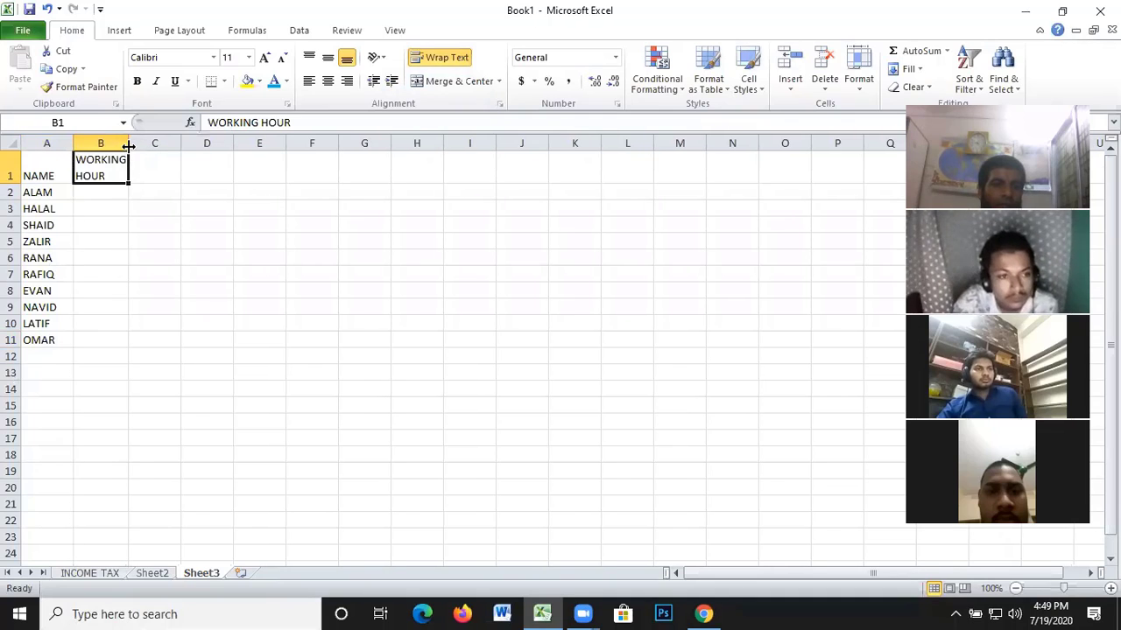
# Enter the working hours 5, 6, 8 and 9 in cells B2 to B5
pyautogui.click(88, 198)
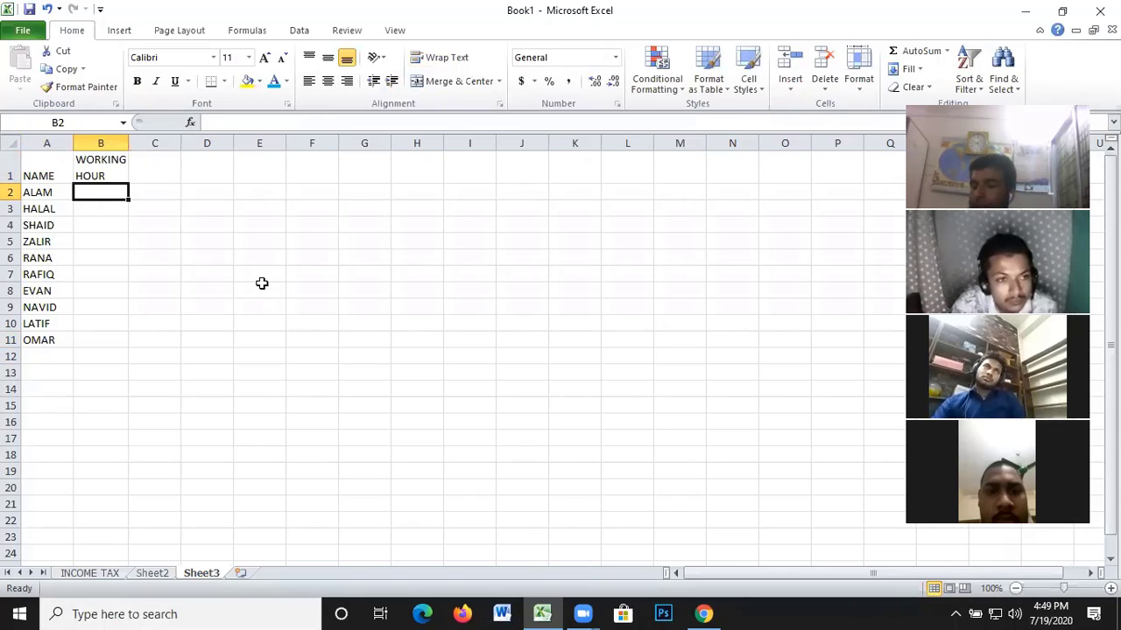
pyautogui.write('5')
pyautogui.press('Return')
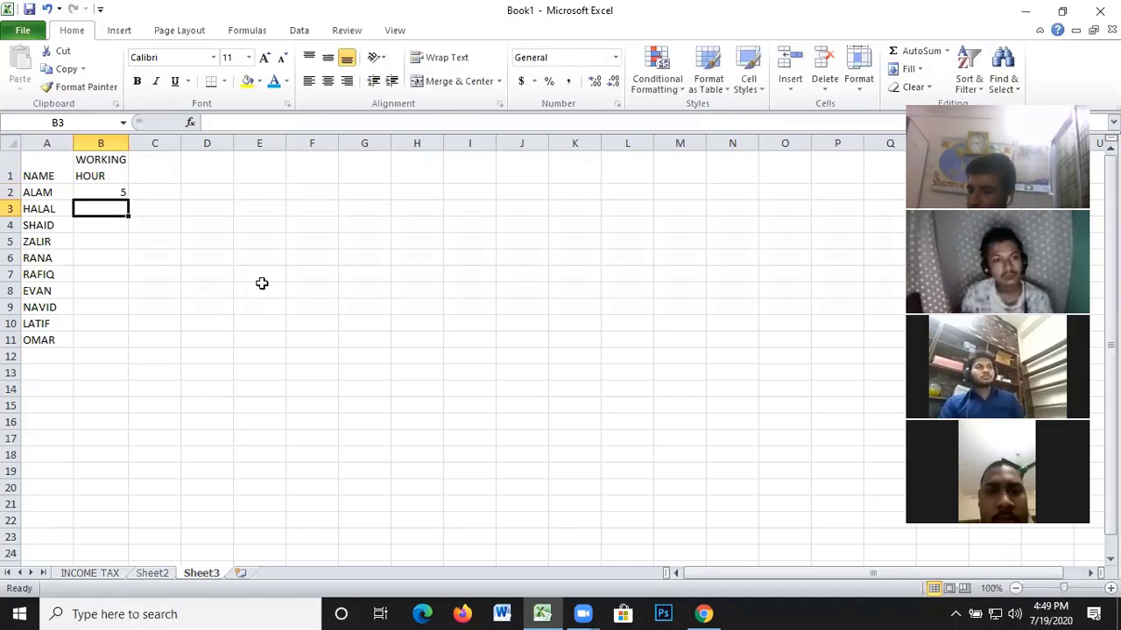
pyautogui.write('6')
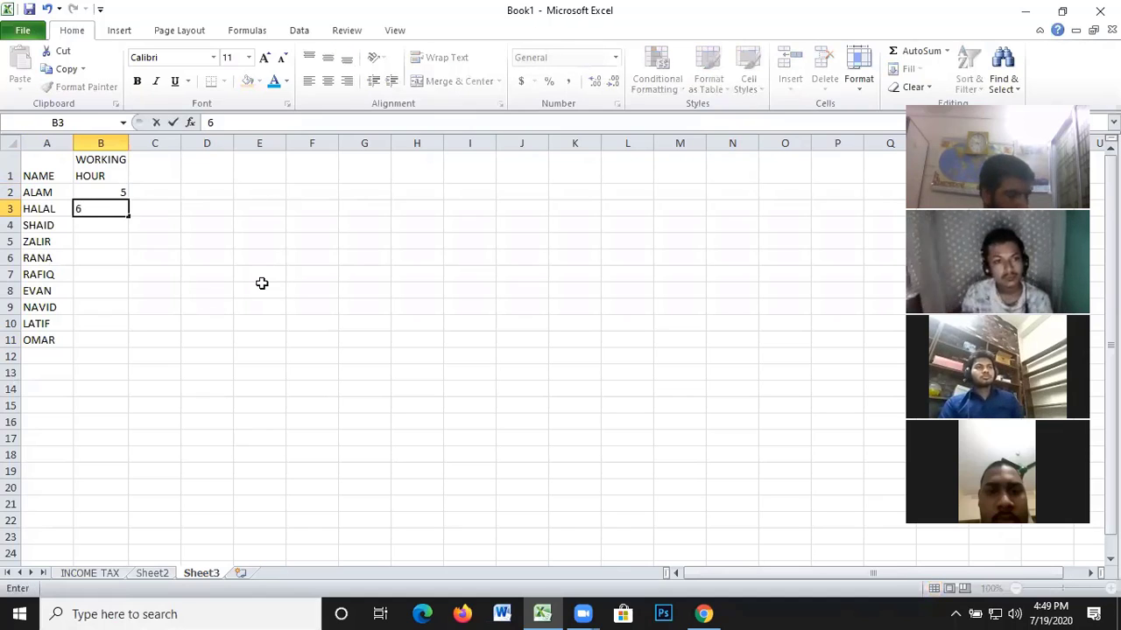
pyautogui.press('Return')
pyautogui.write('8')
pyautogui.press('Return')
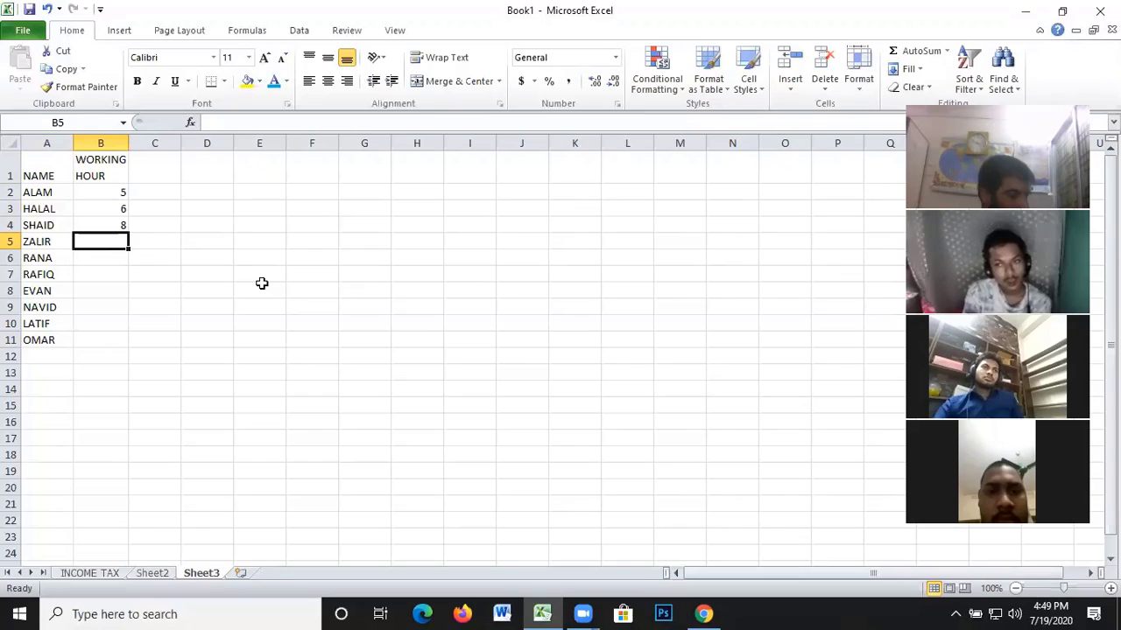
pyautogui.write('9')
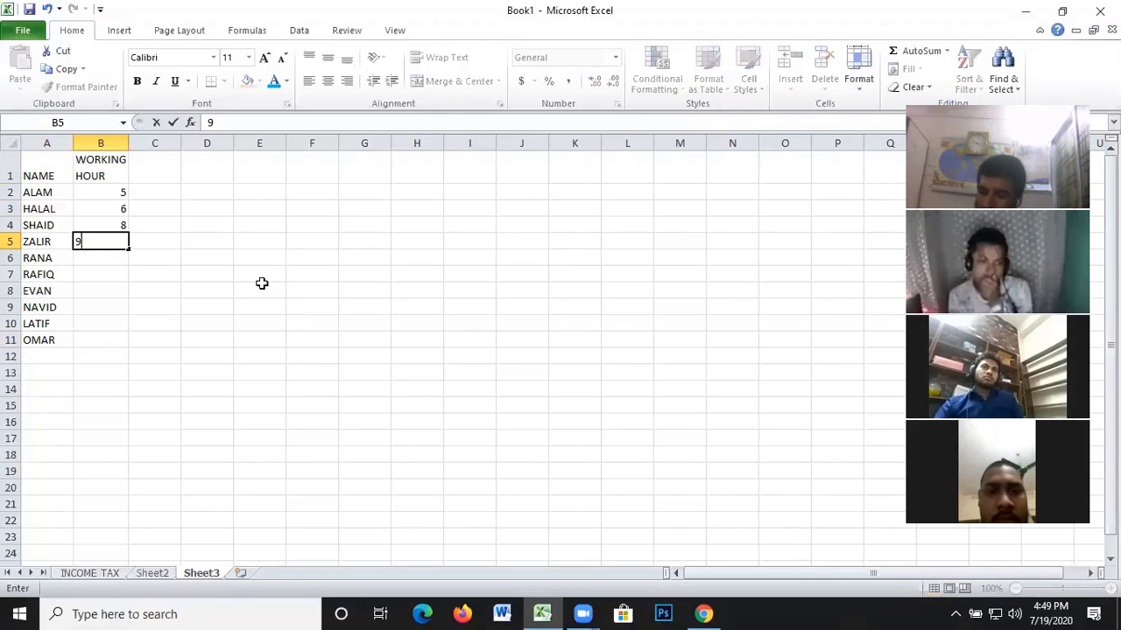
pyautogui.press('Return')
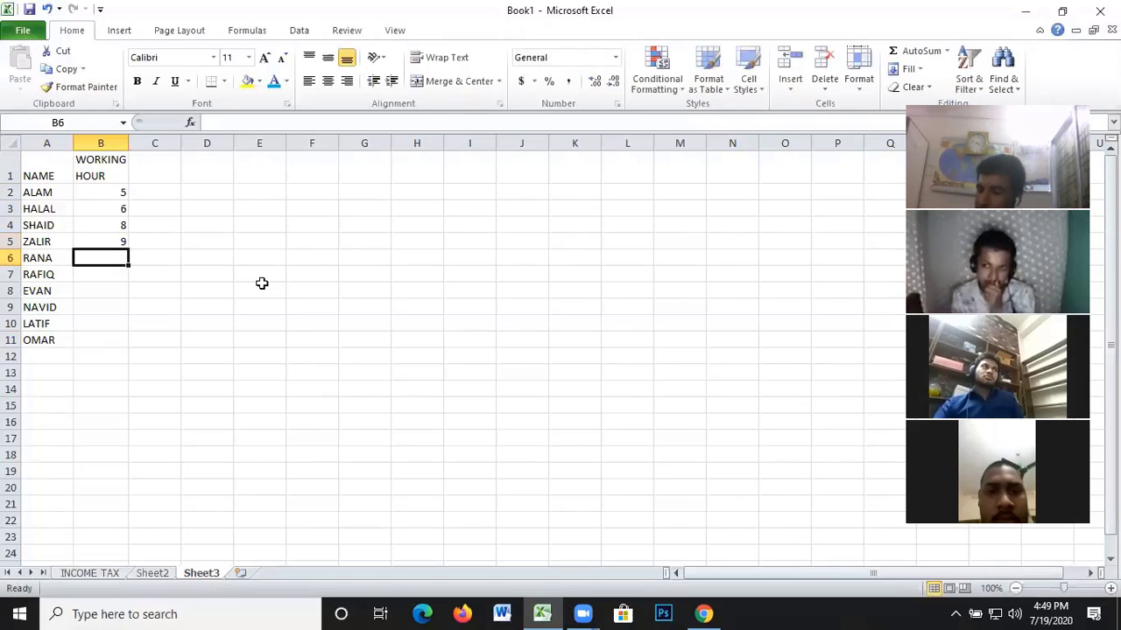
# Fill in the remaining working hours 12, 16, 14, 10, 8 and 9 in cells B6 to B11
pyautogui.write('12')
pyautogui.press('Return')
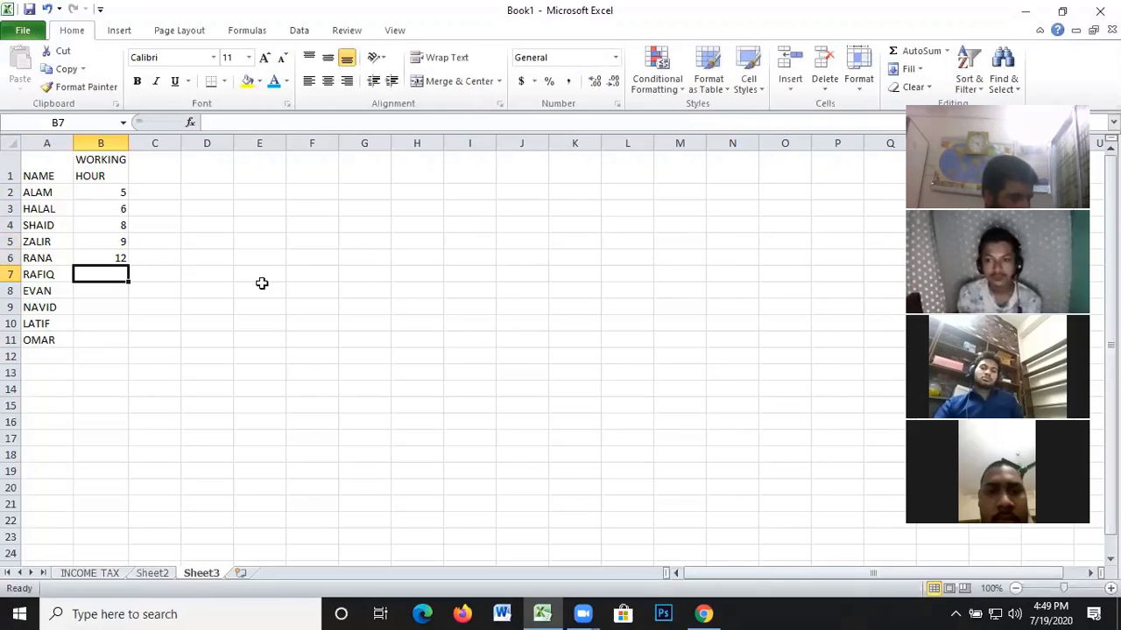
pyautogui.write('16')
pyautogui.press('Return')
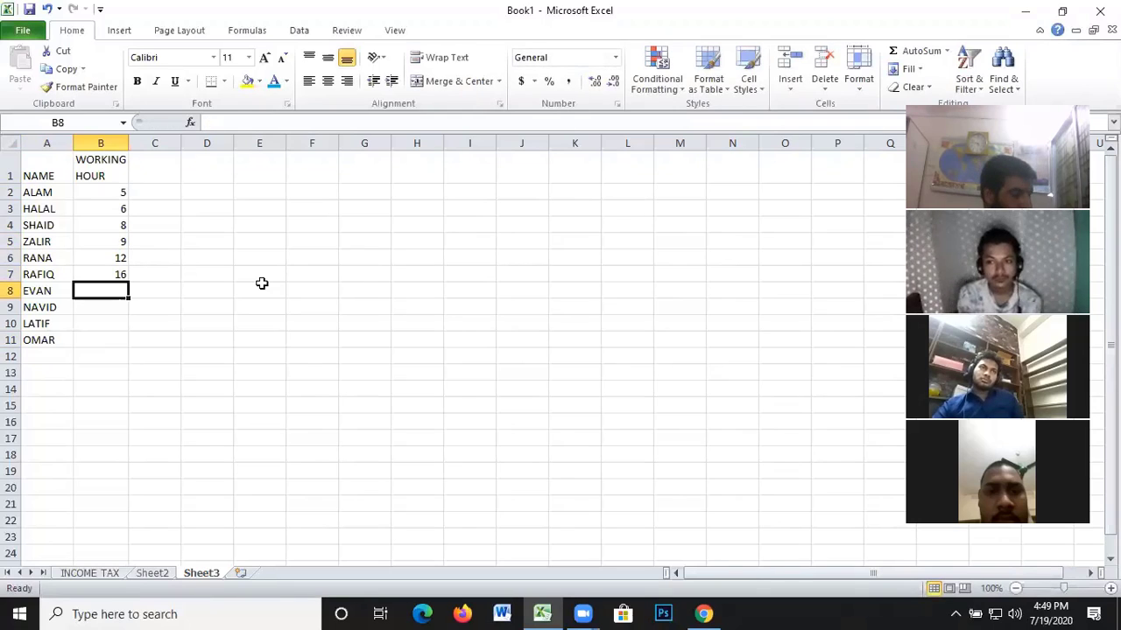
pyautogui.write('14')
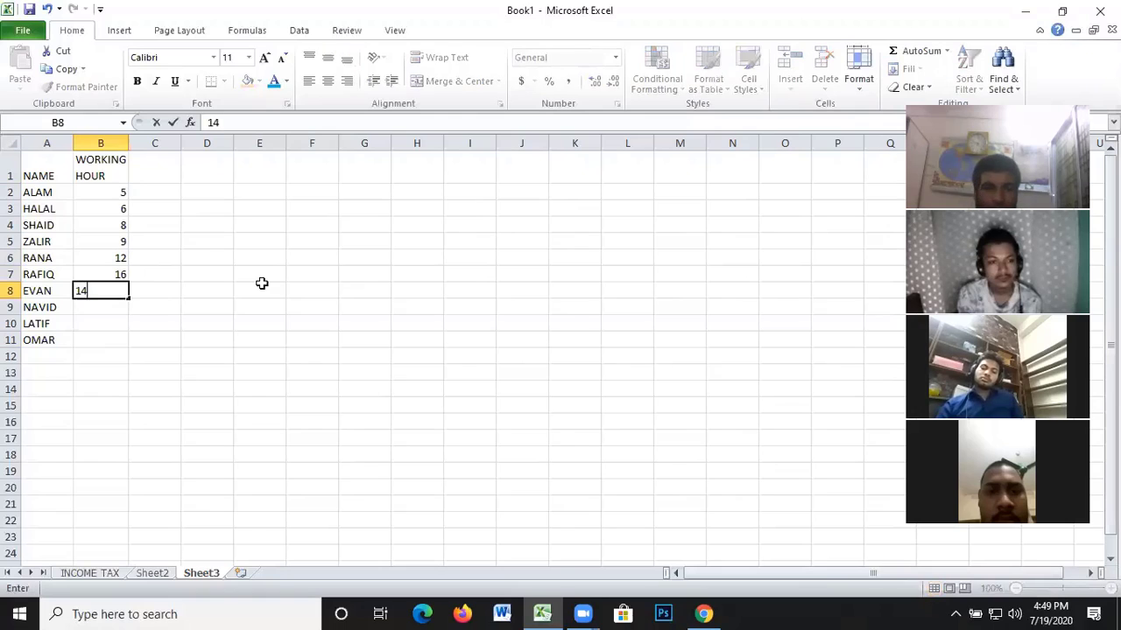
pyautogui.press('Return')
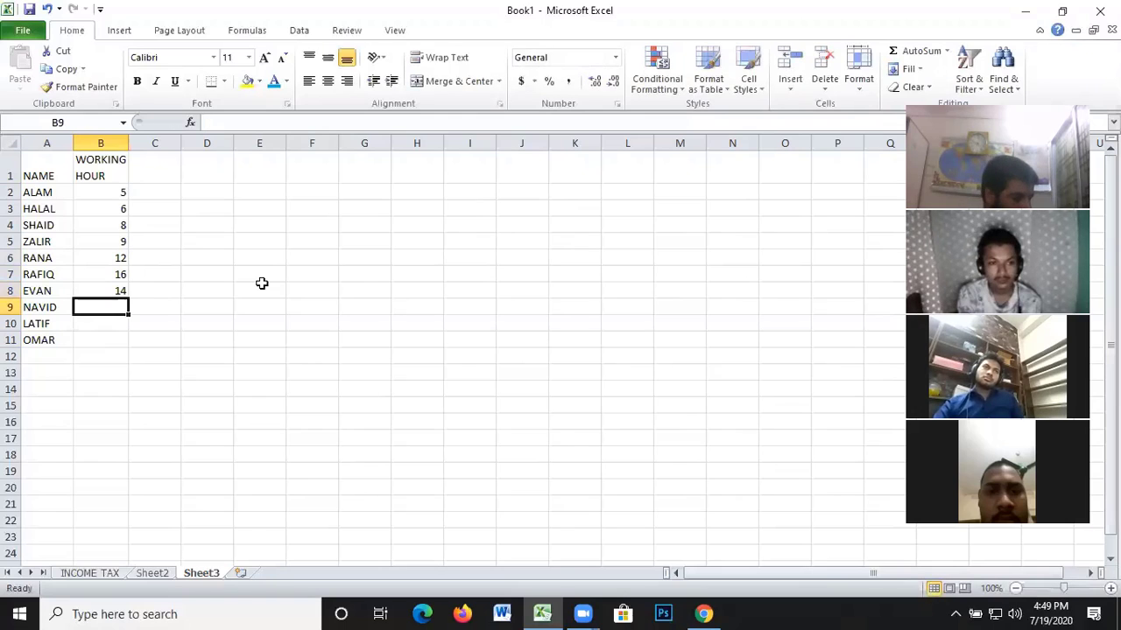
pyautogui.write('10')
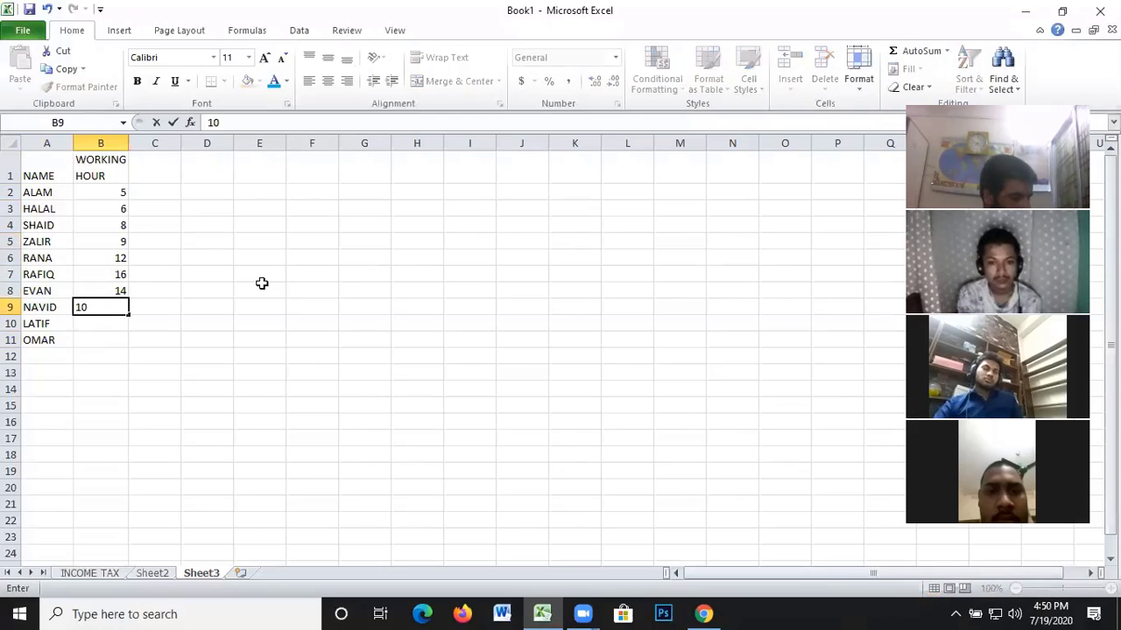
pyautogui.press('Return')
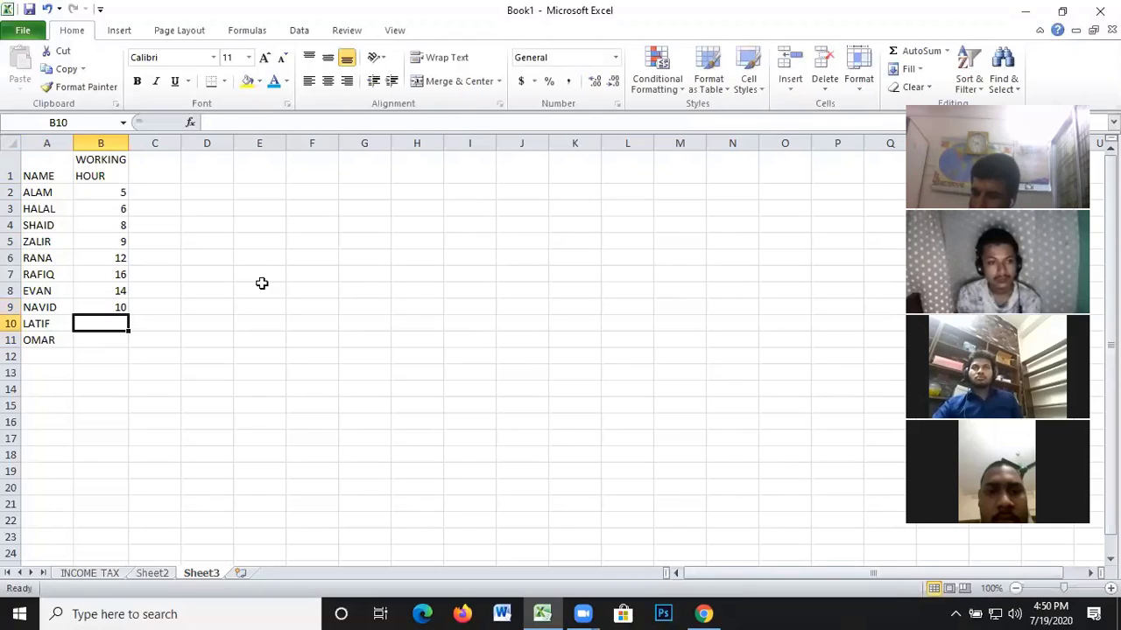
pyautogui.write('8')
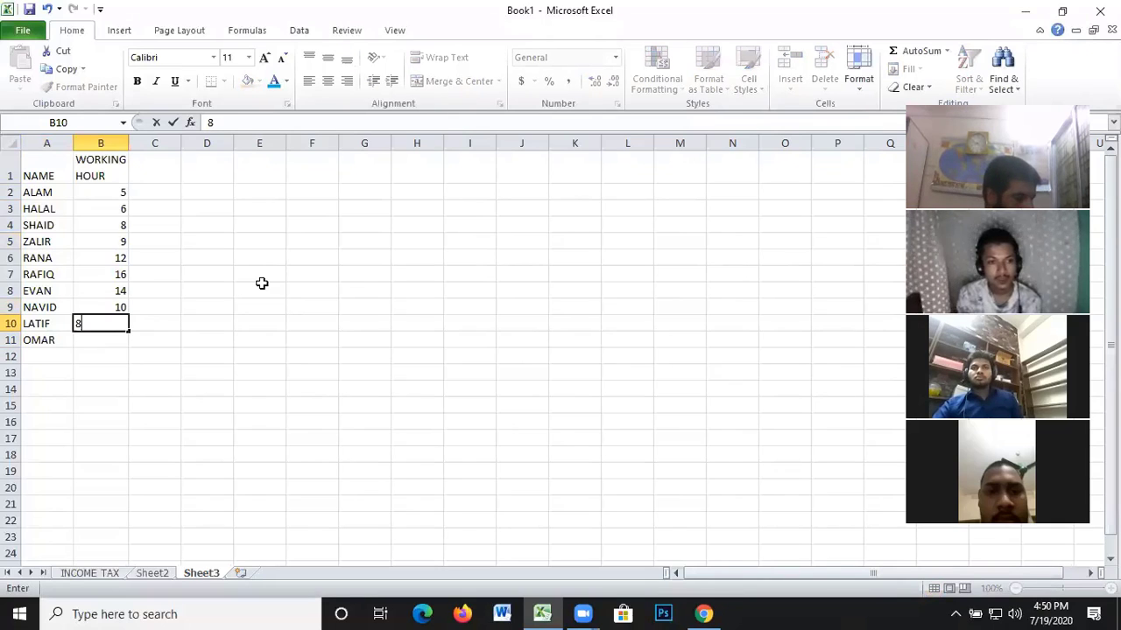
pyautogui.press('Return')
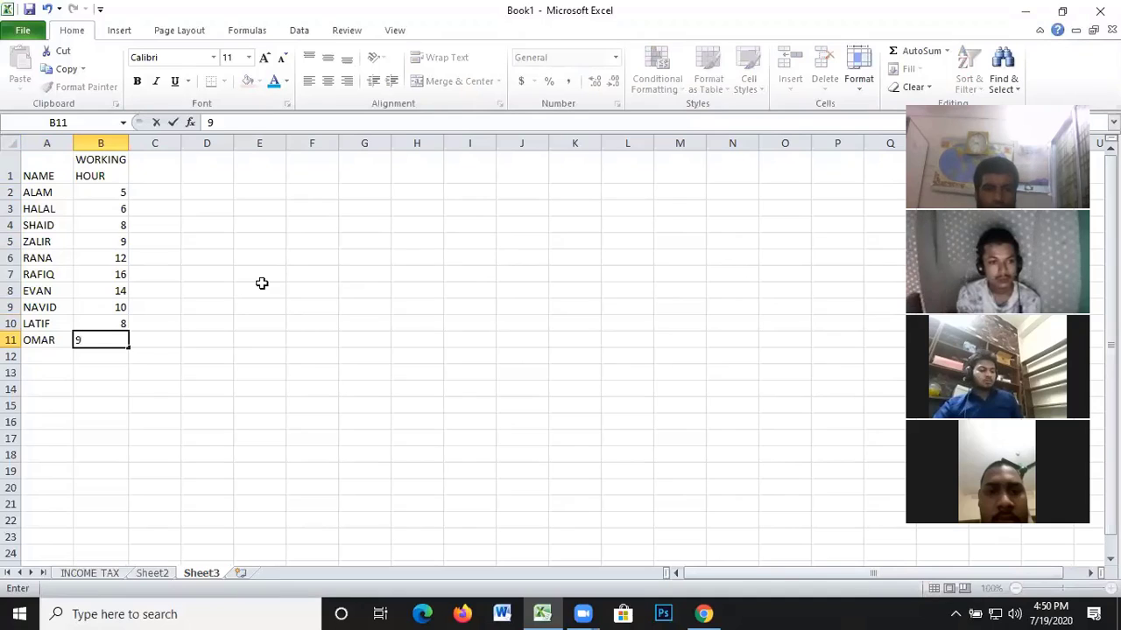
# Add the column header OVER TIME in cell C1
pyautogui.click(158, 168)
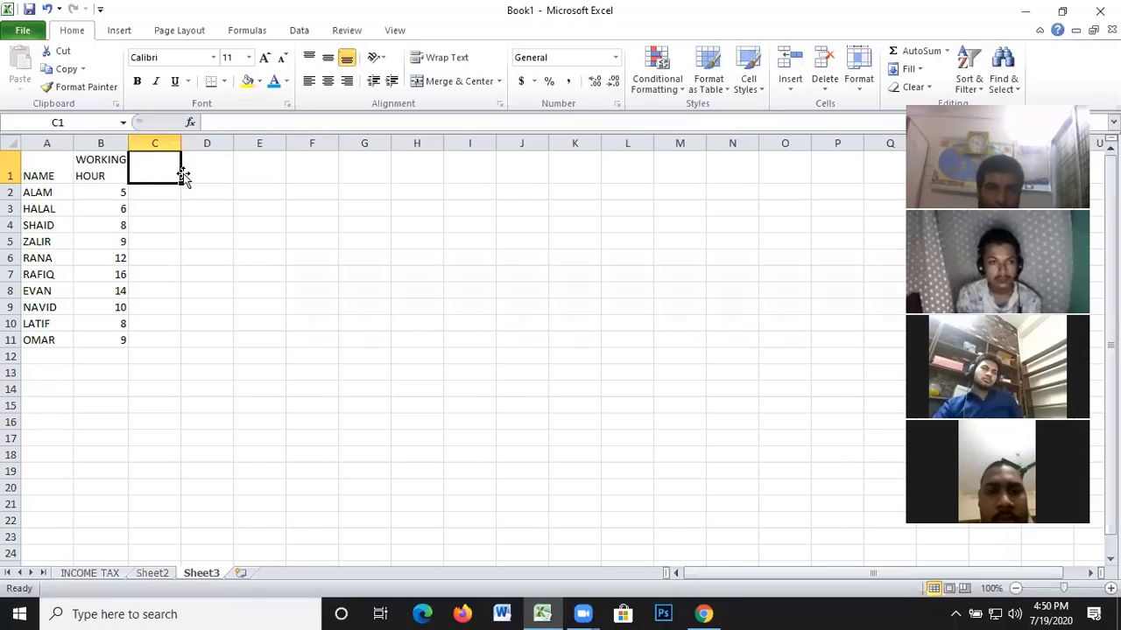
pyautogui.write('=')
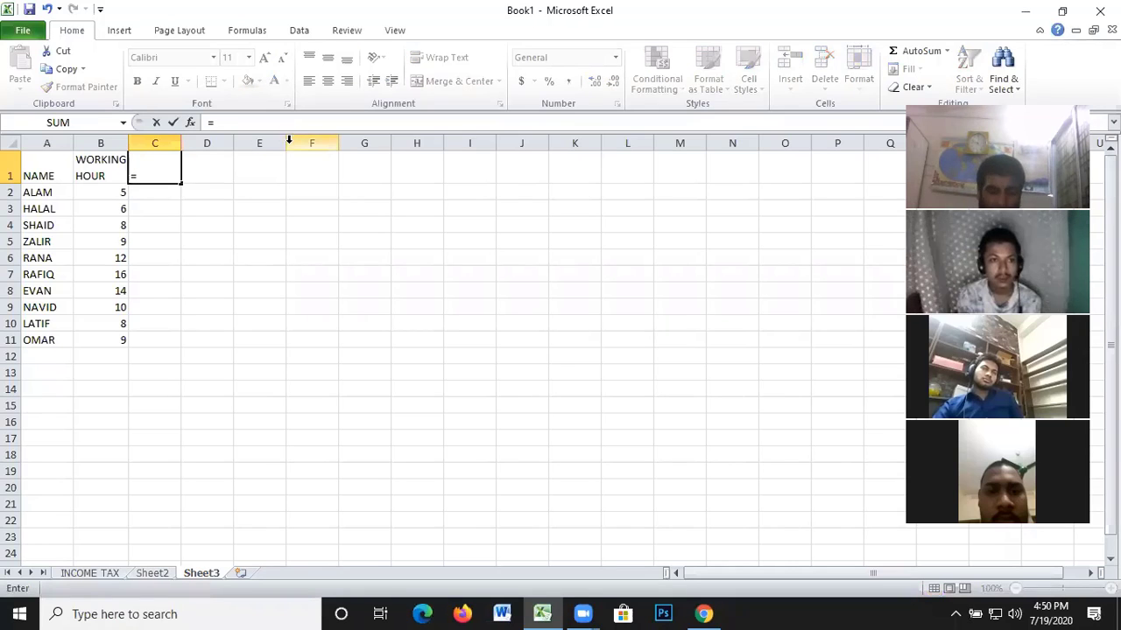
pyautogui.press('BackSpace')
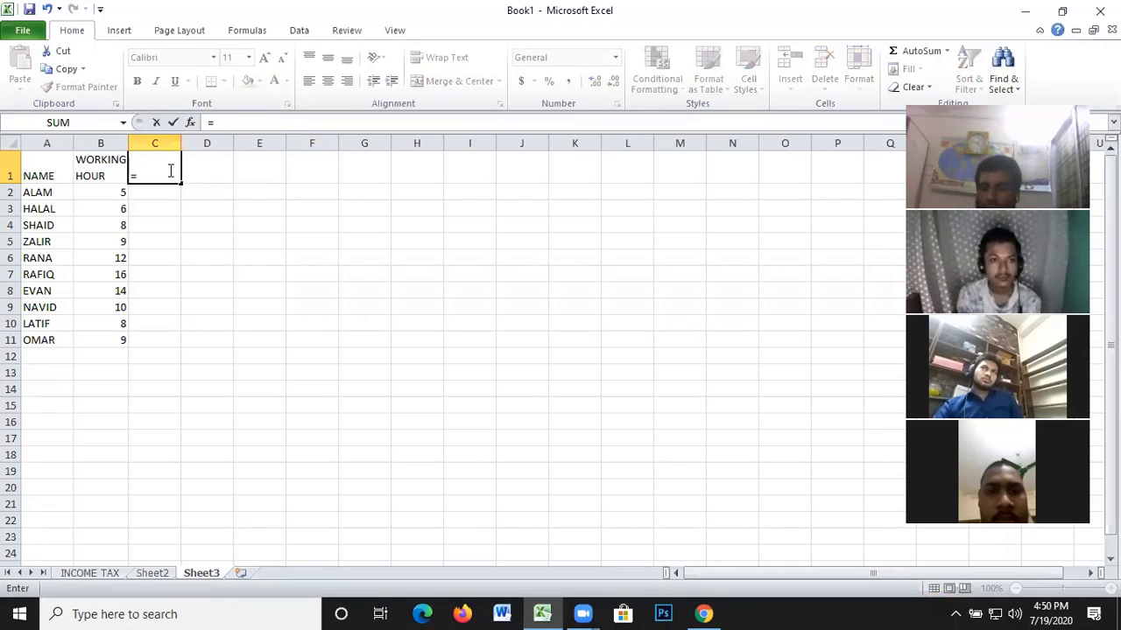
pyautogui.write('O')
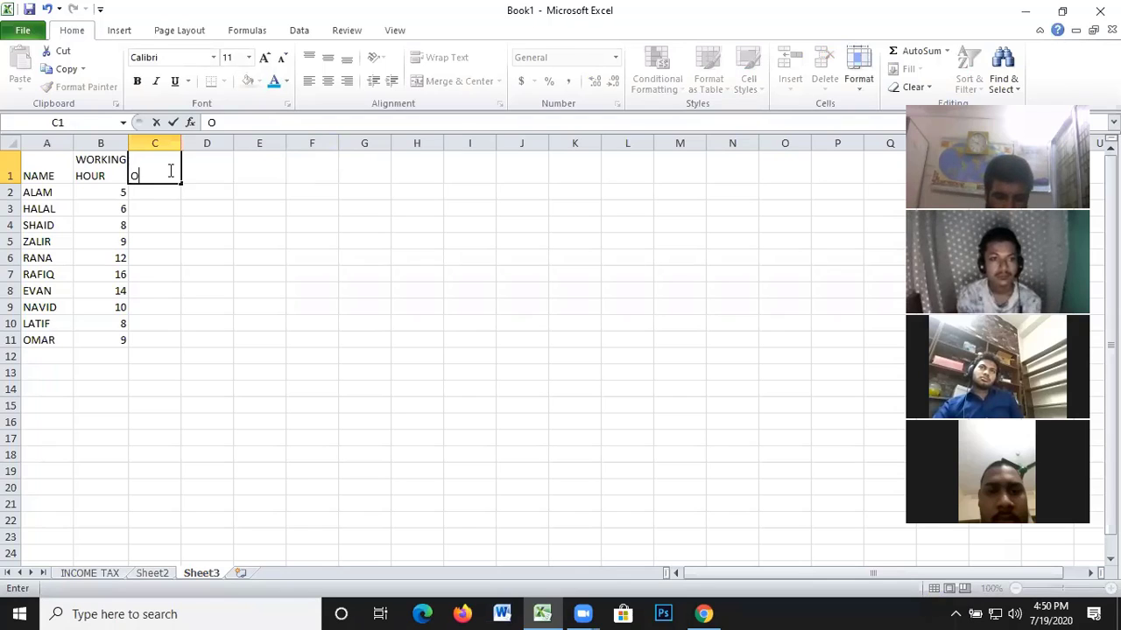
pyautogui.write('V')
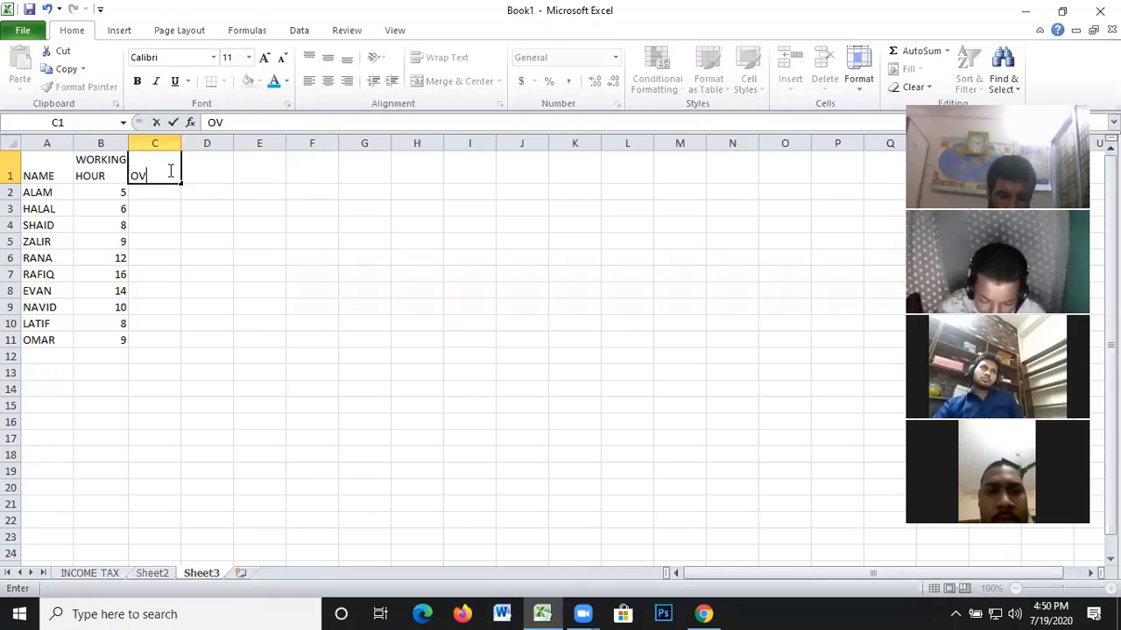
pyautogui.write('ER TIME')
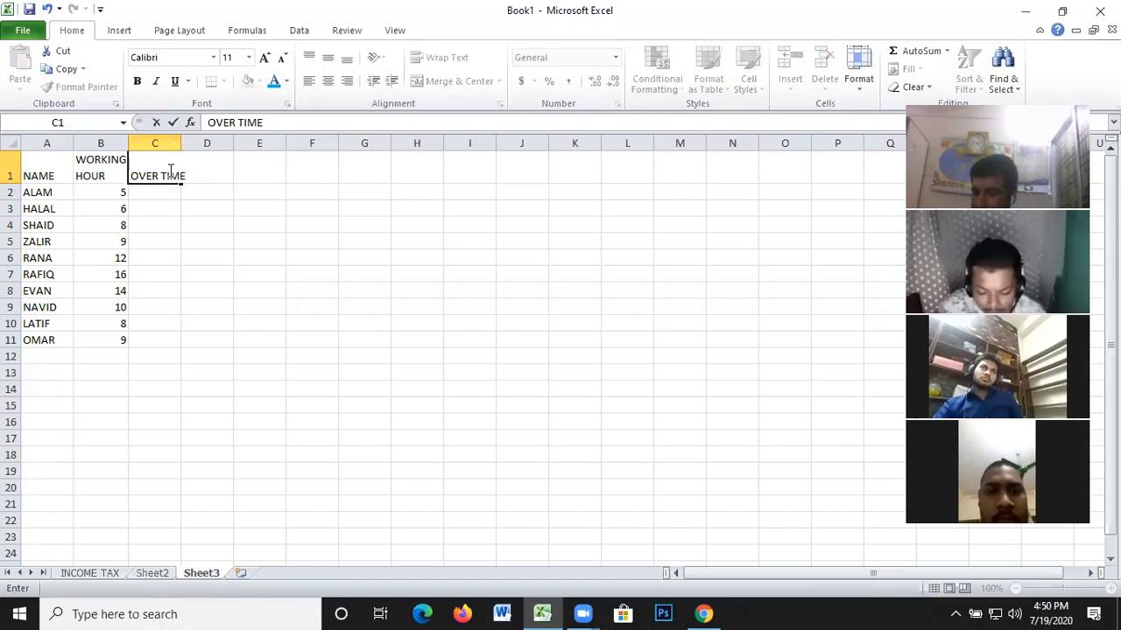
# Wrap the text of the OVER TIME header in cell C1
pyautogui.press('Return')
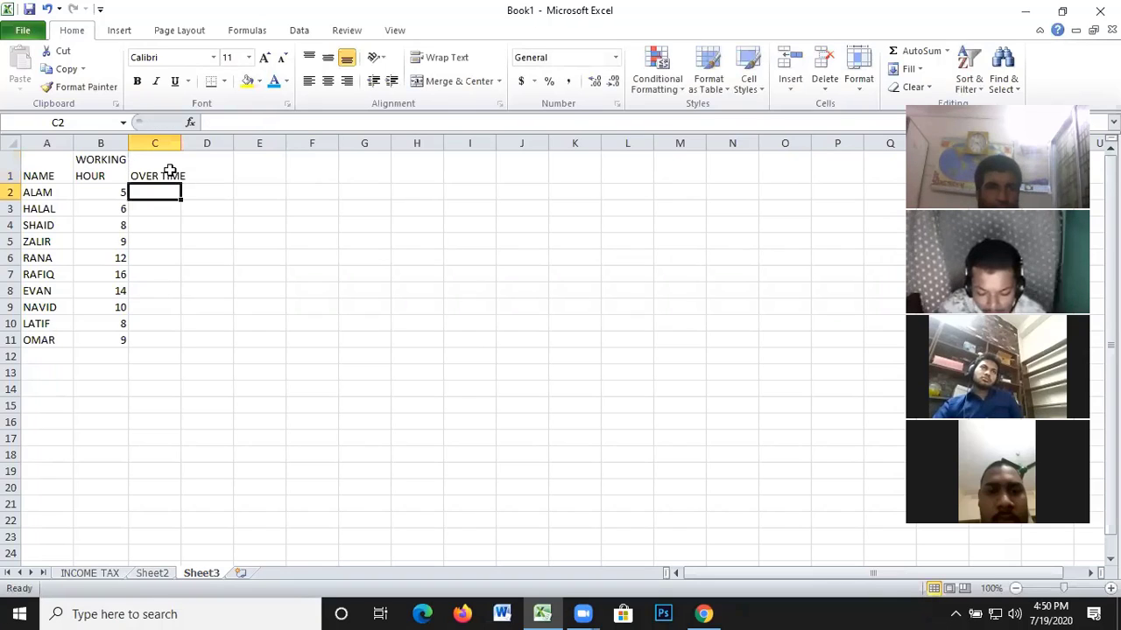
pyautogui.click(163, 227)
pyautogui.click(147, 182)
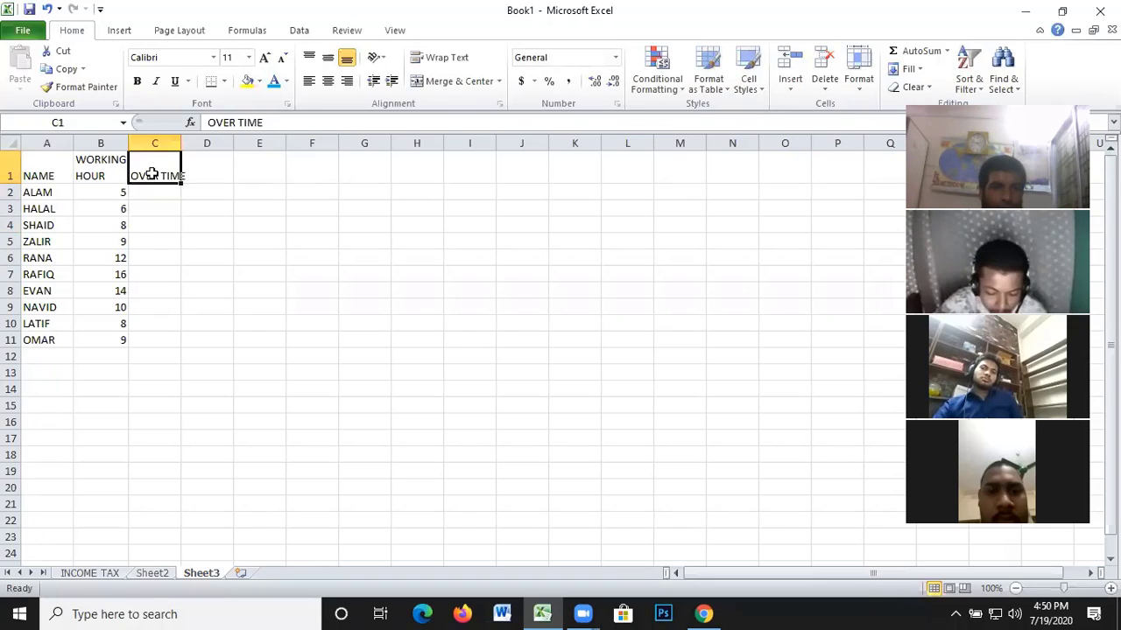
pyautogui.click(451, 58)
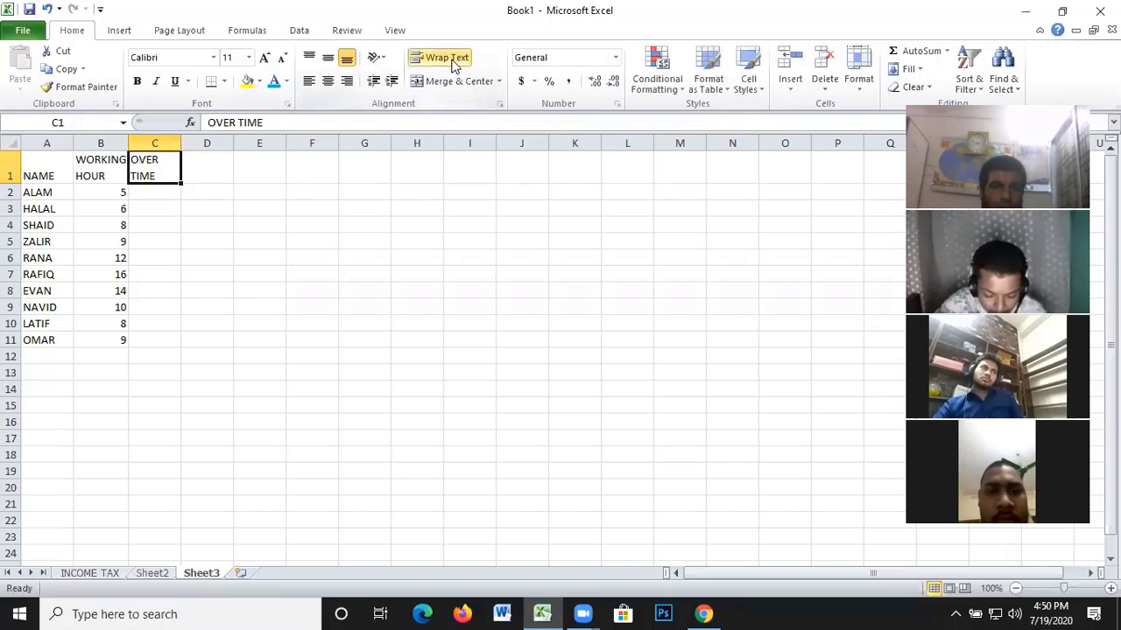
# Start an IF formula in cell C2 that tests whether the working hours in B2 are greater than 8
pyautogui.click(158, 192)
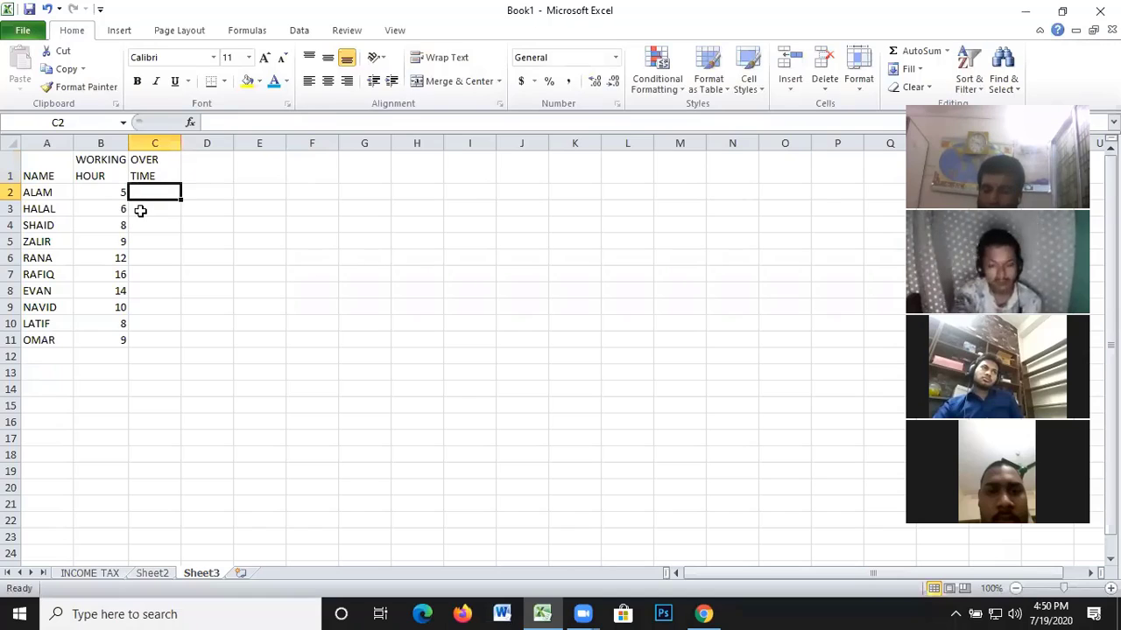
pyautogui.write('=')
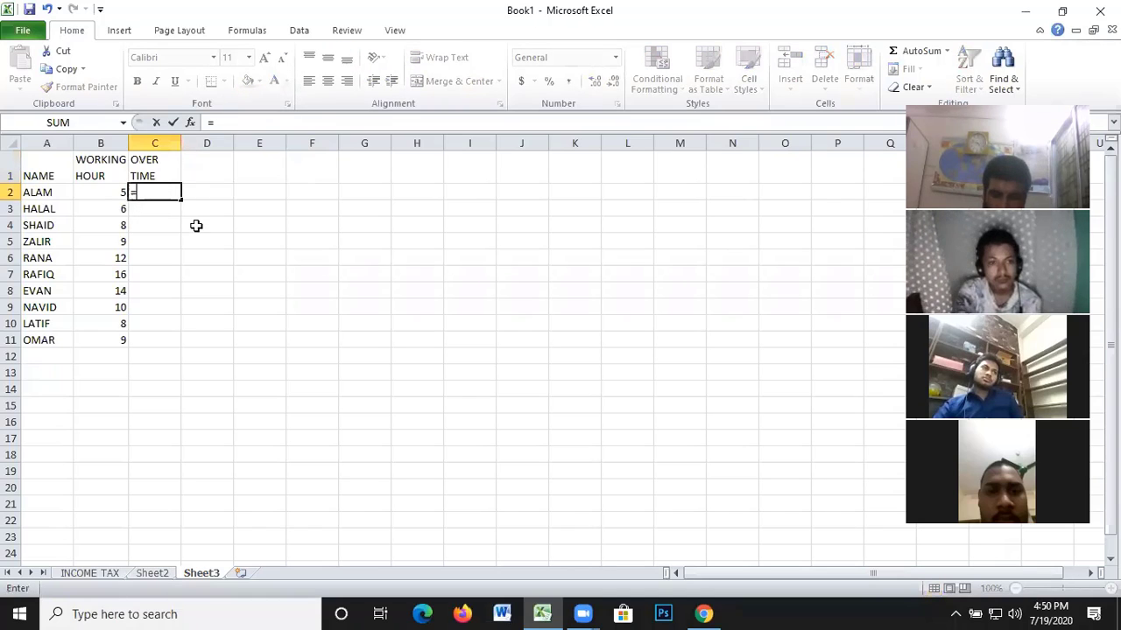
pyautogui.write('I')
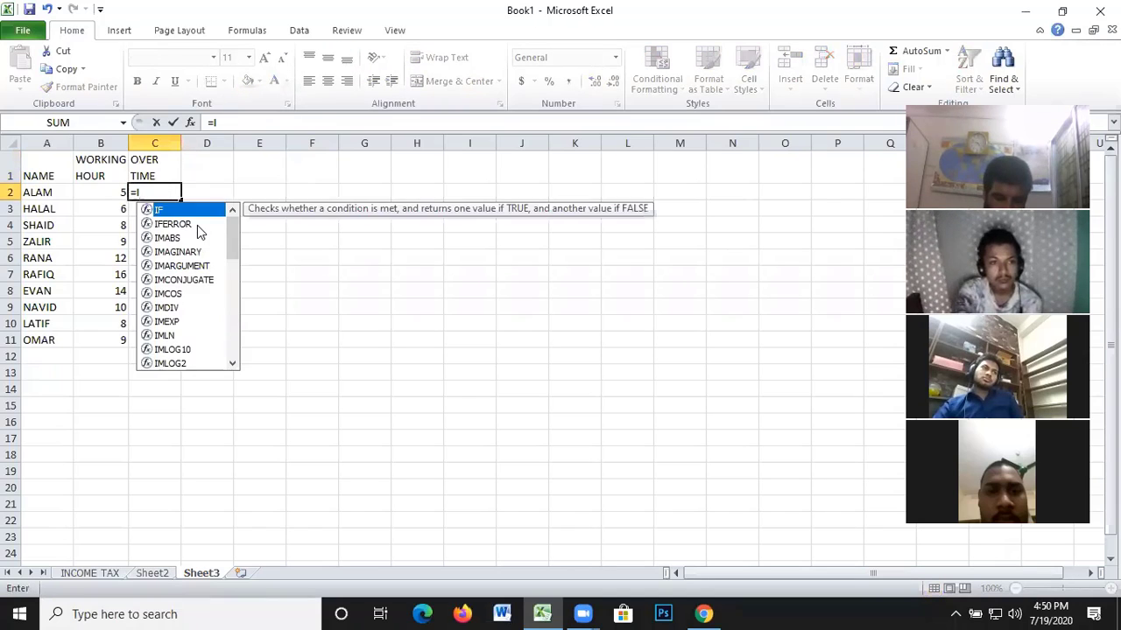
pyautogui.write('F(')
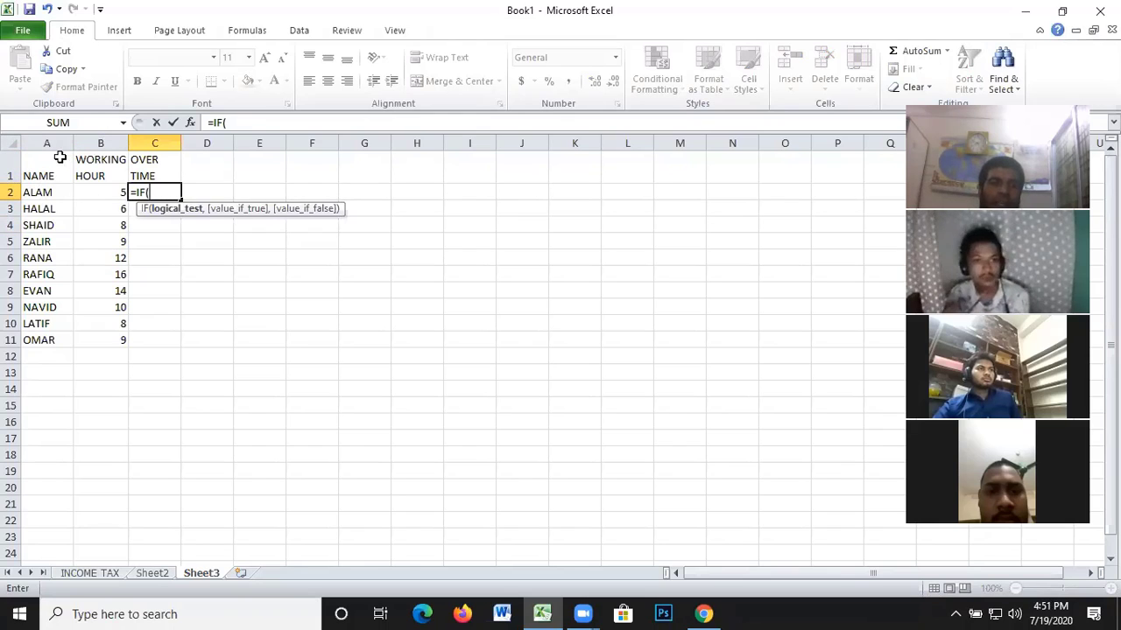
pyautogui.click(112, 194)
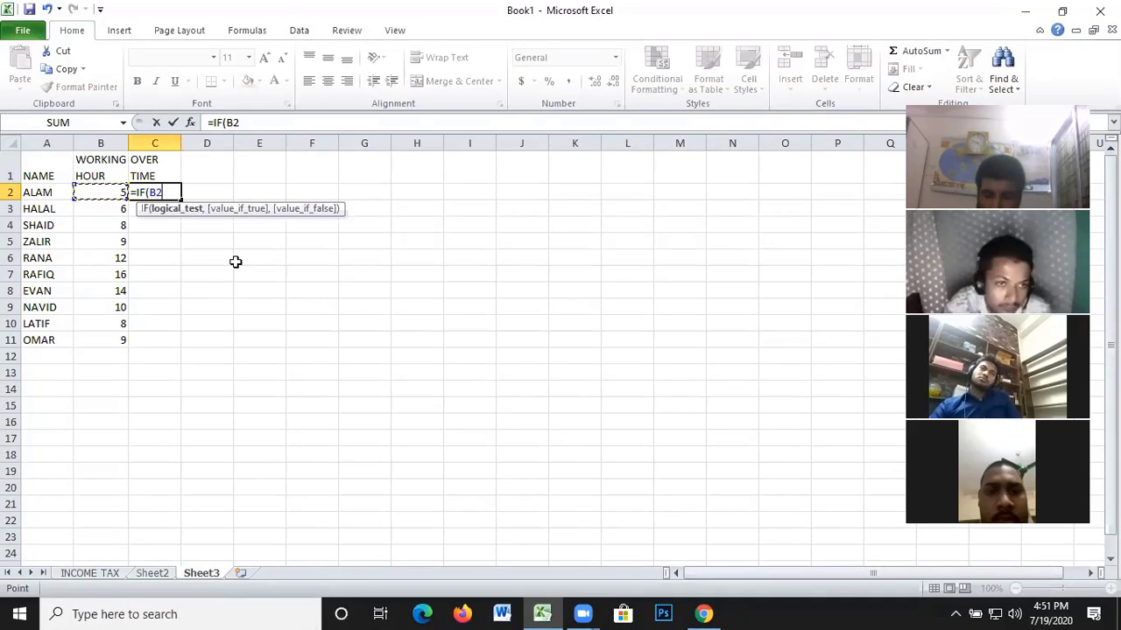
pyautogui.write('>')
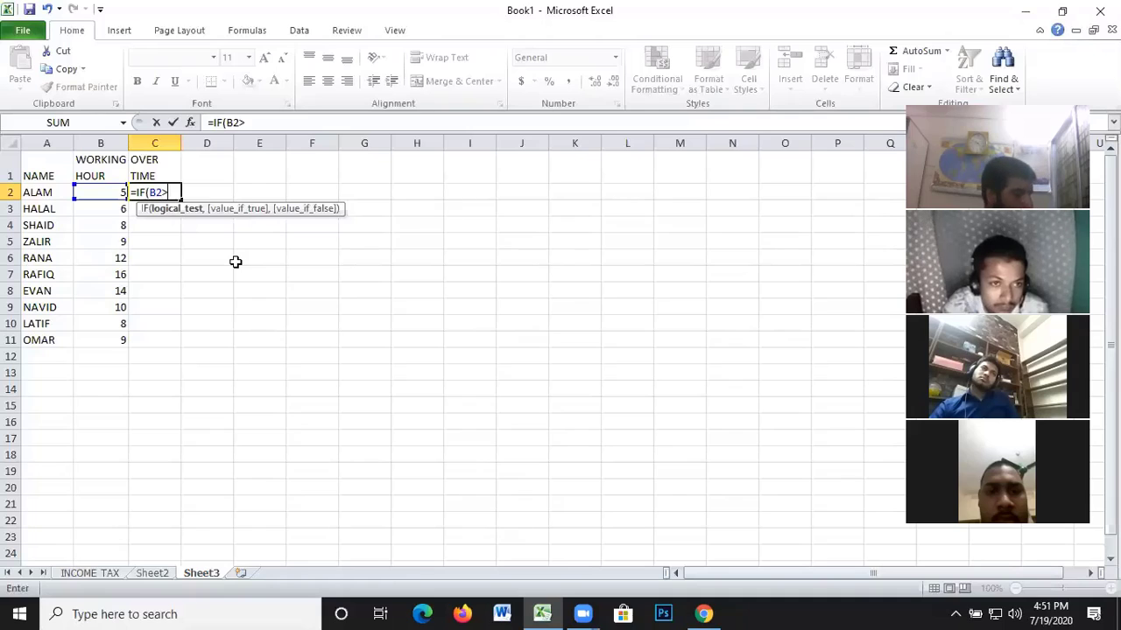
pyautogui.write('8')
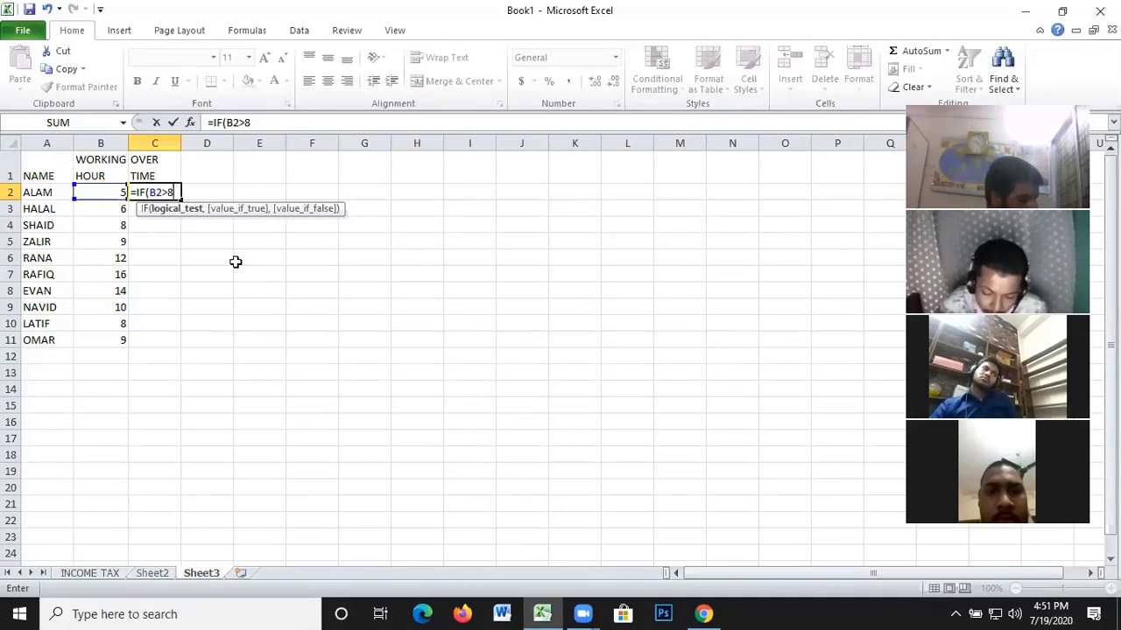
pyautogui.write(',')
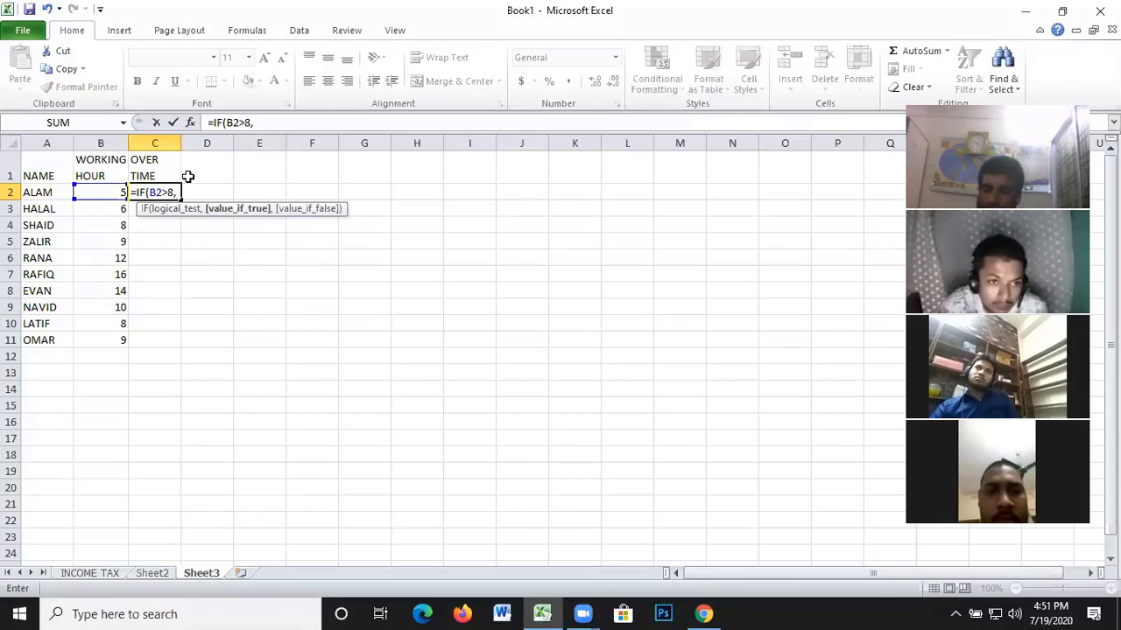
# Complete the IF formula in C2 with B2-8 as the true value and the letter O as the false value
pyautogui.click(121, 194)
pyautogui.write('-')
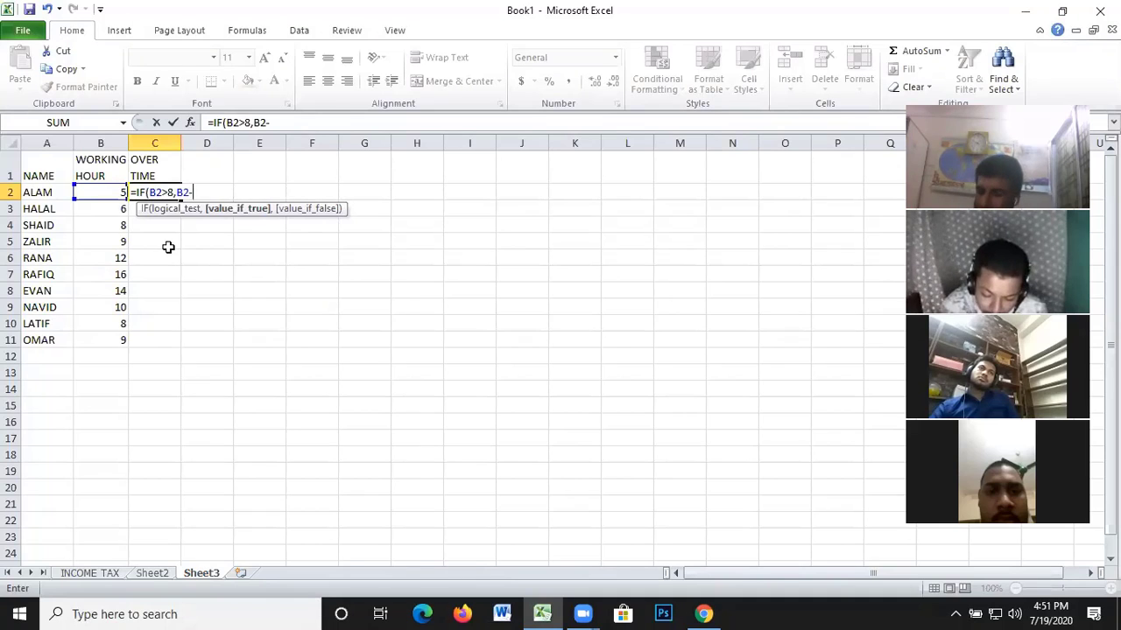
pyautogui.write('8')
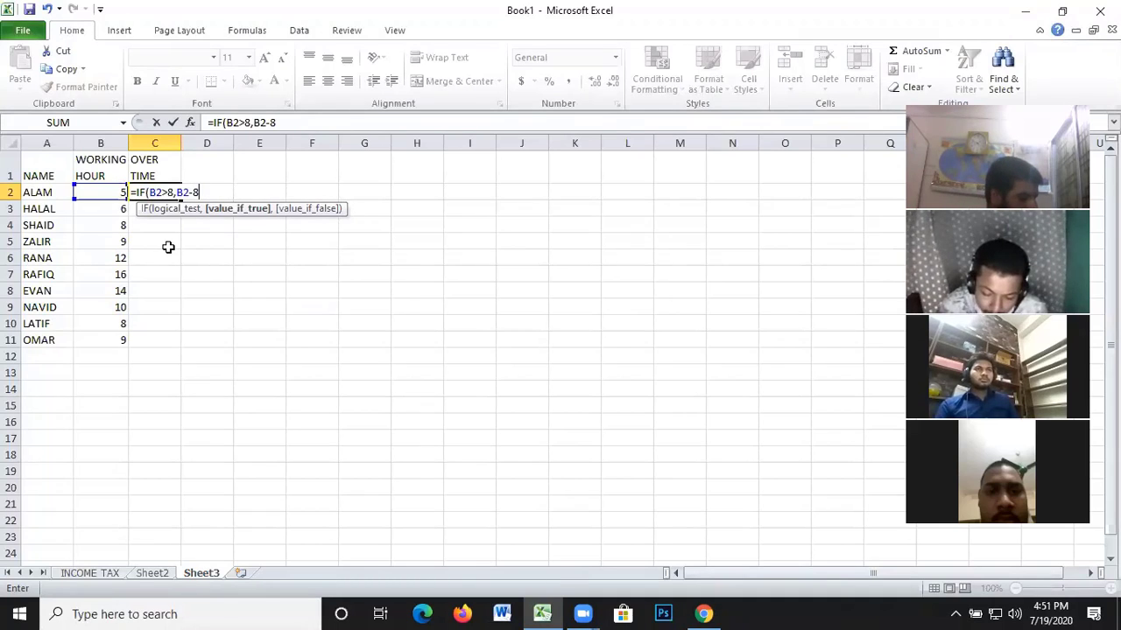
pyautogui.write(',')
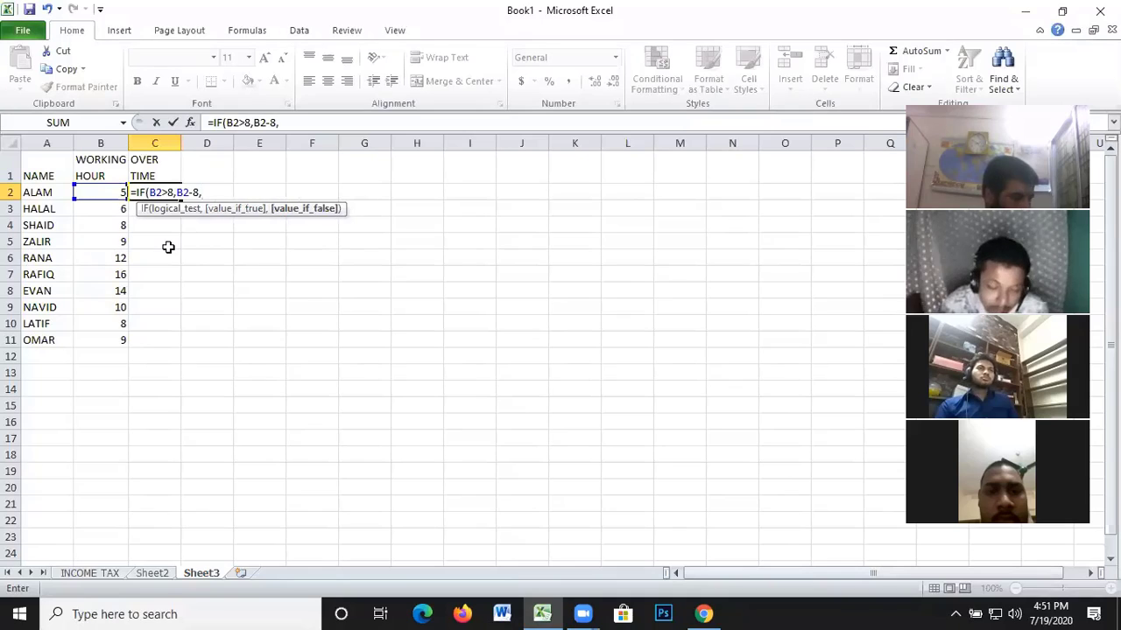
pyautogui.write('O')
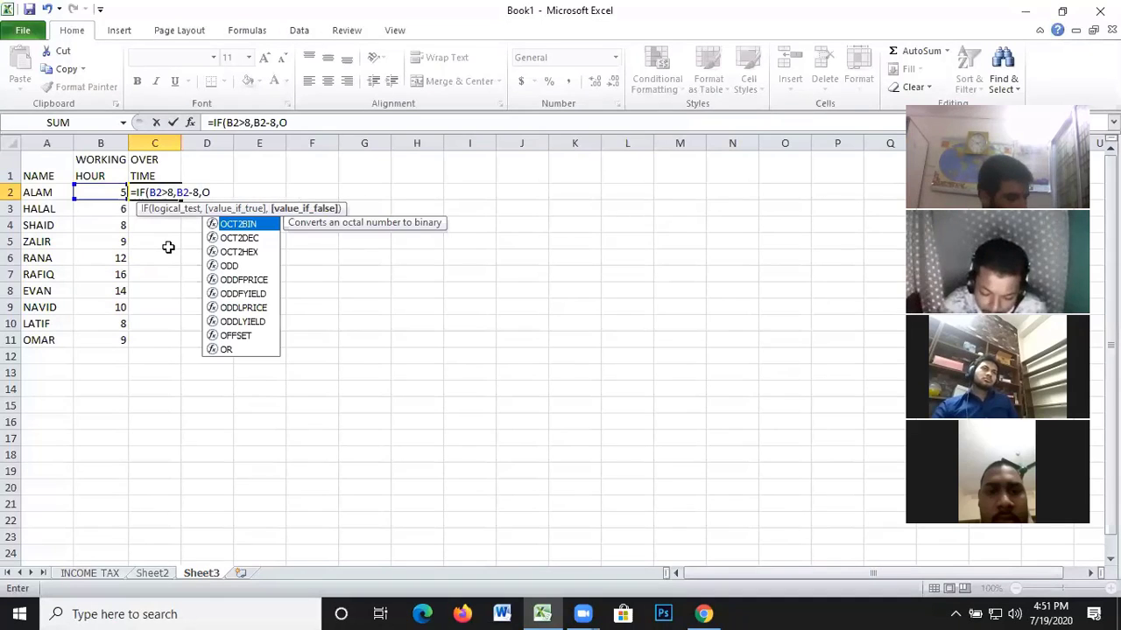
pyautogui.write(')')
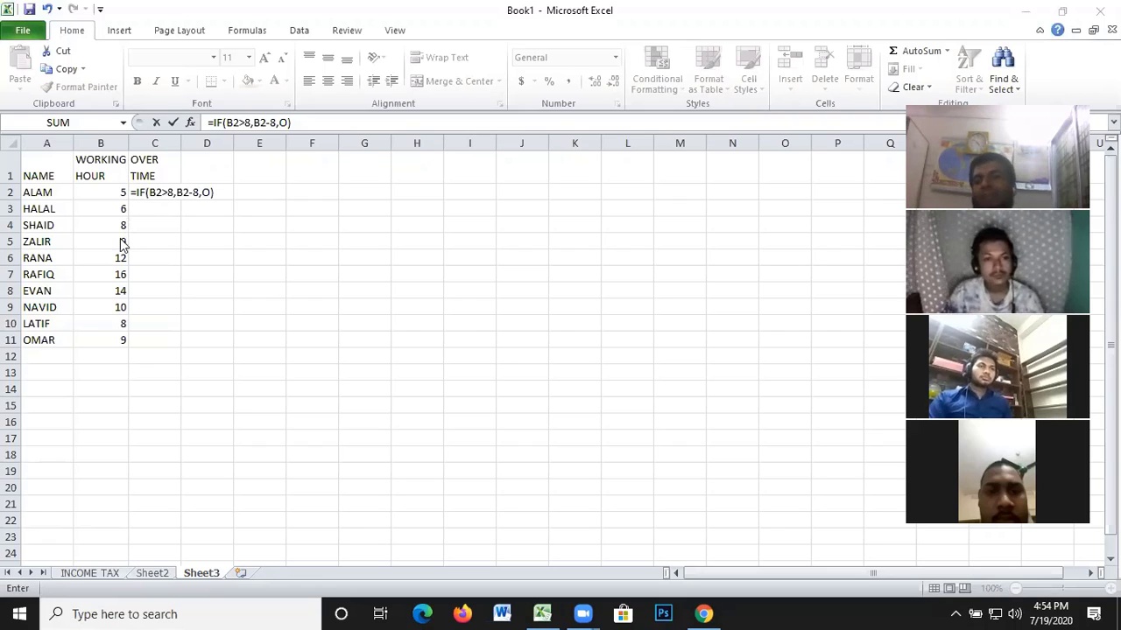
pyautogui.click(218, 192)
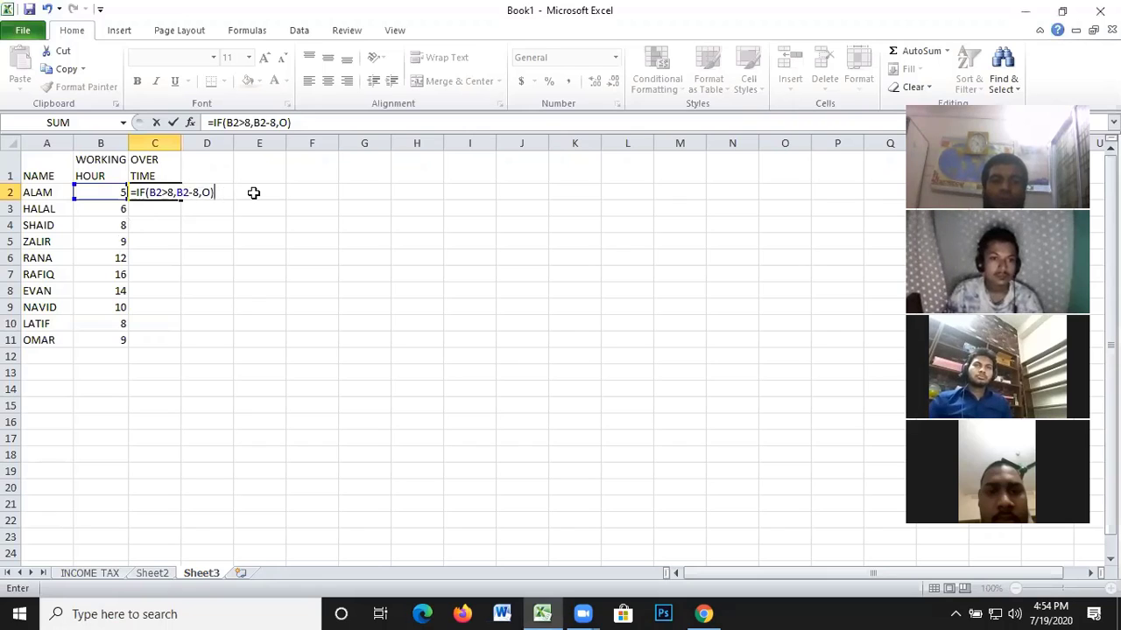
pyautogui.press('Return')
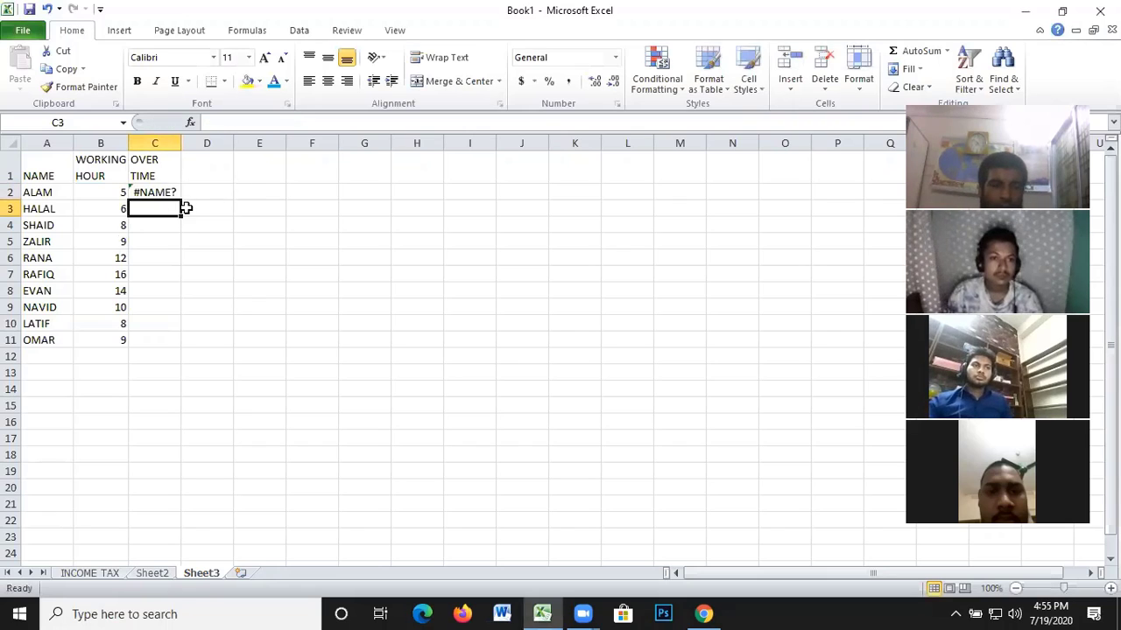
# Check the error on C2 and replace the letter O with the number 0, making the formula =IF(B2>8,B2-8,0)
pyautogui.click(160, 192)
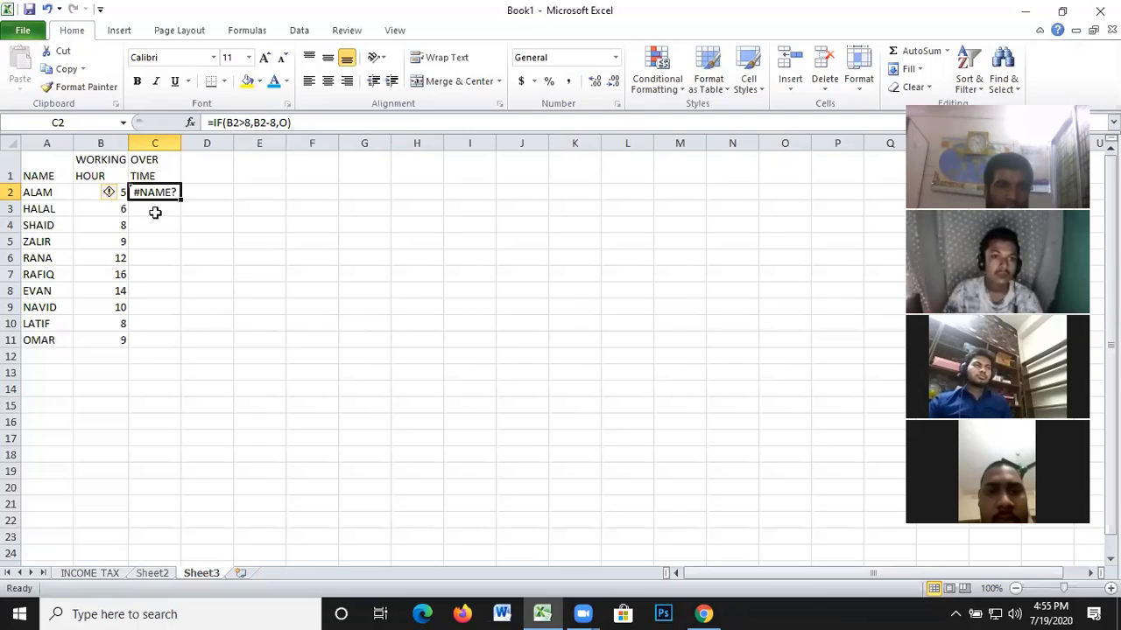
pyautogui.moveTo(109, 199)
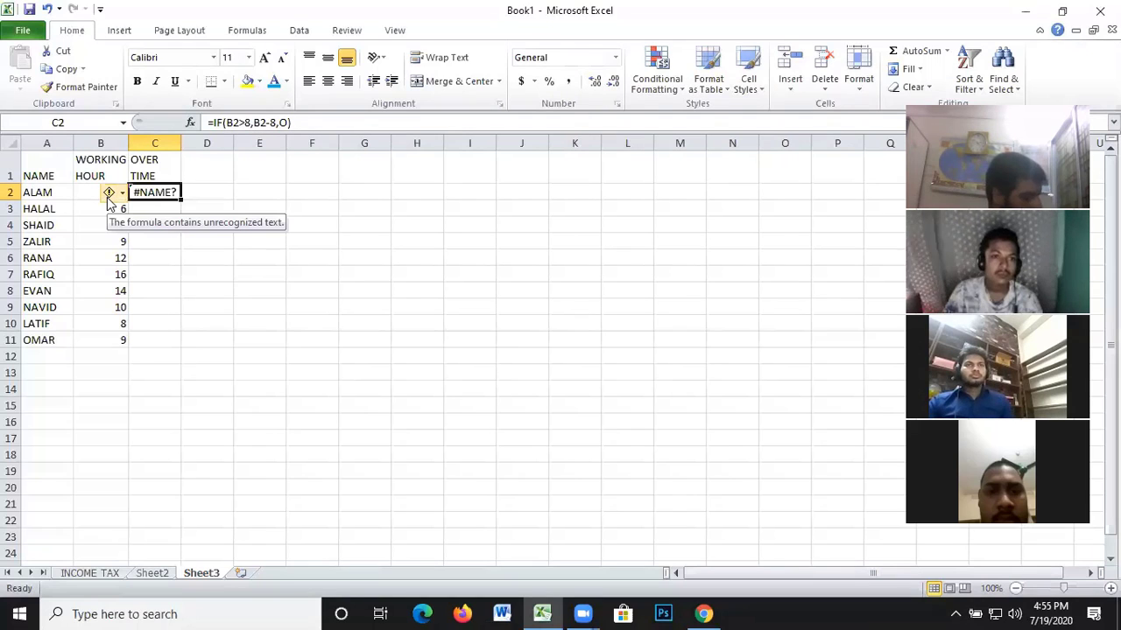
pyautogui.click(297, 122)
pyautogui.press('Return')
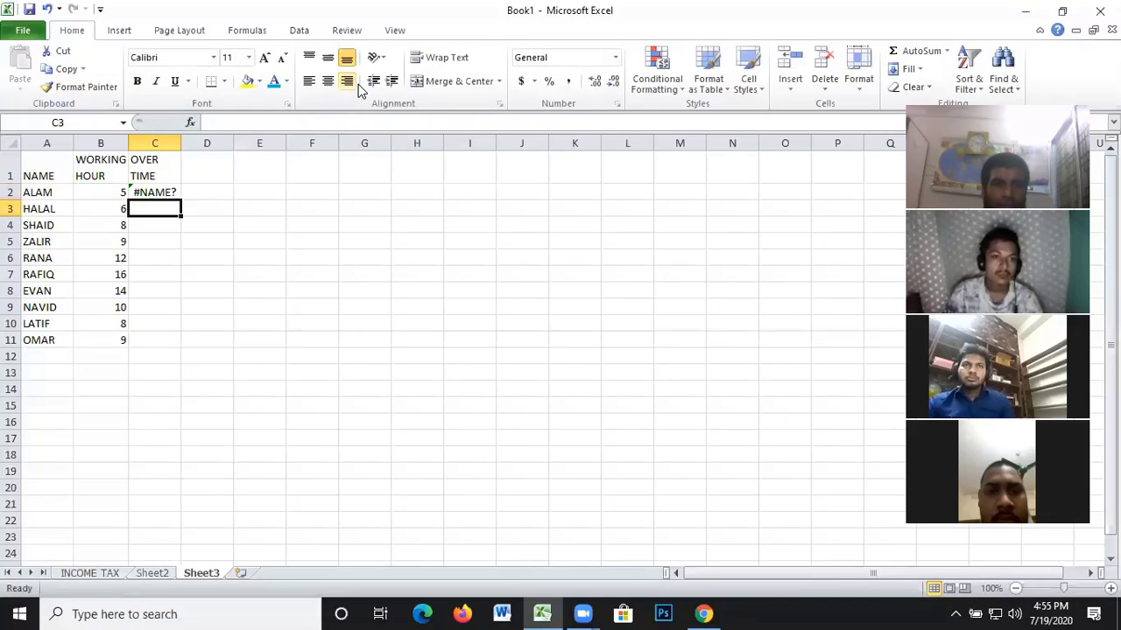
pyautogui.click(155, 193)
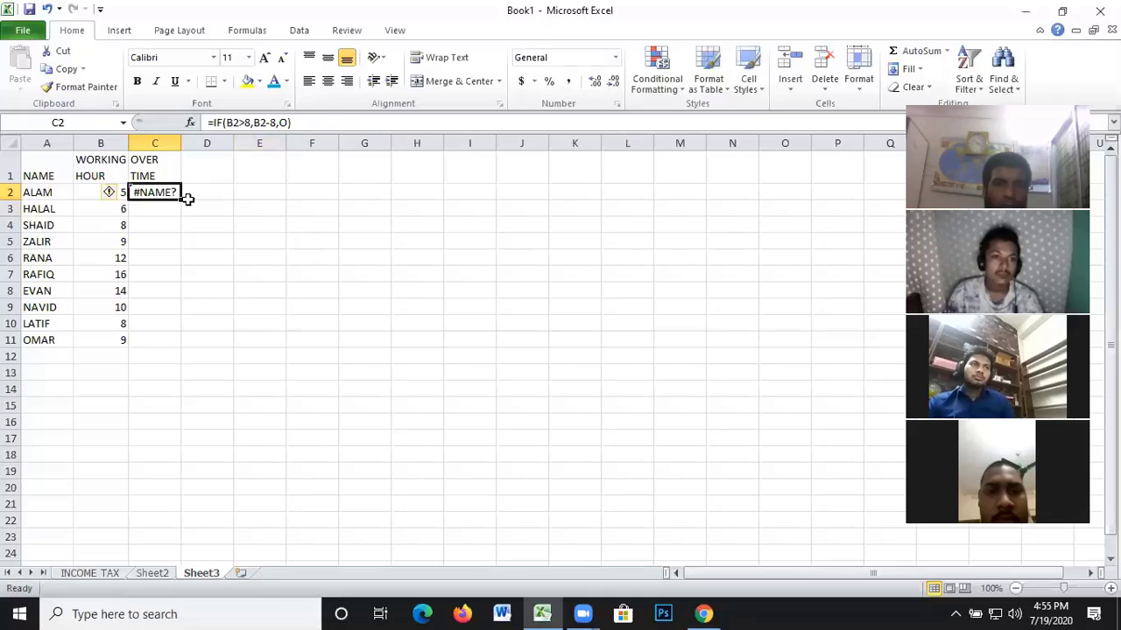
pyautogui.click(287, 122)
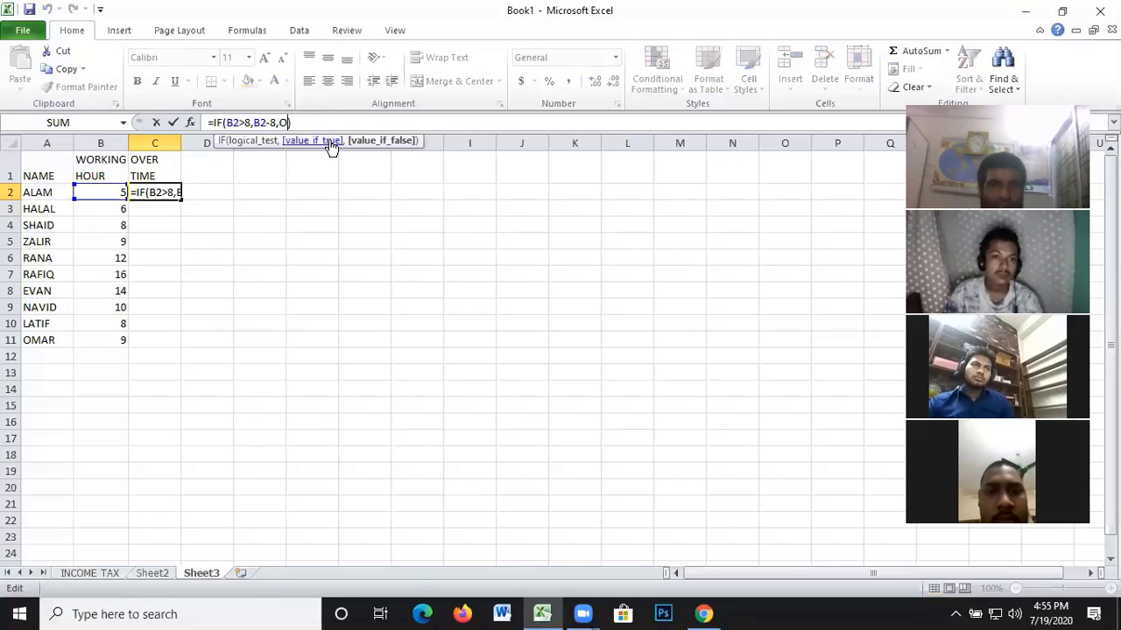
pyautogui.press('BackSpace')
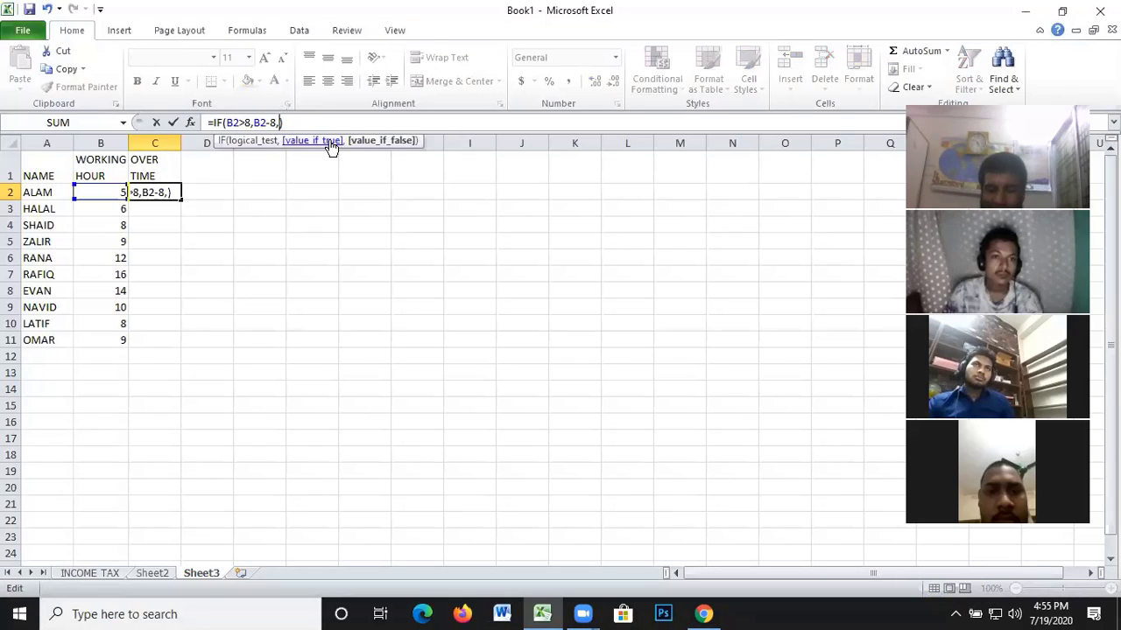
pyautogui.write('0')
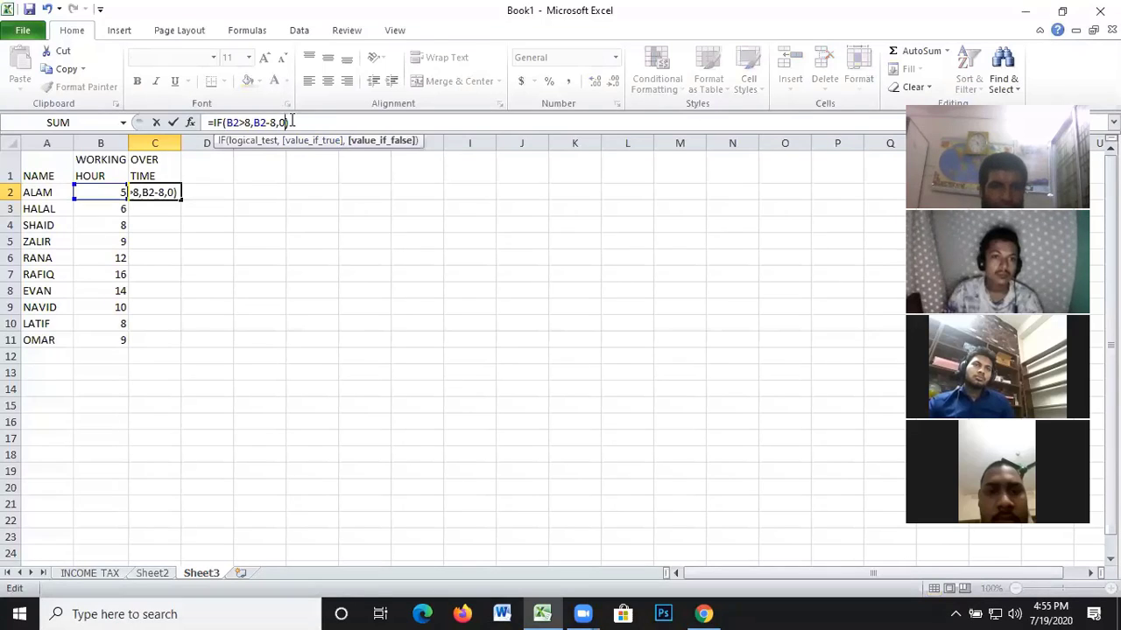
pyautogui.write(')')
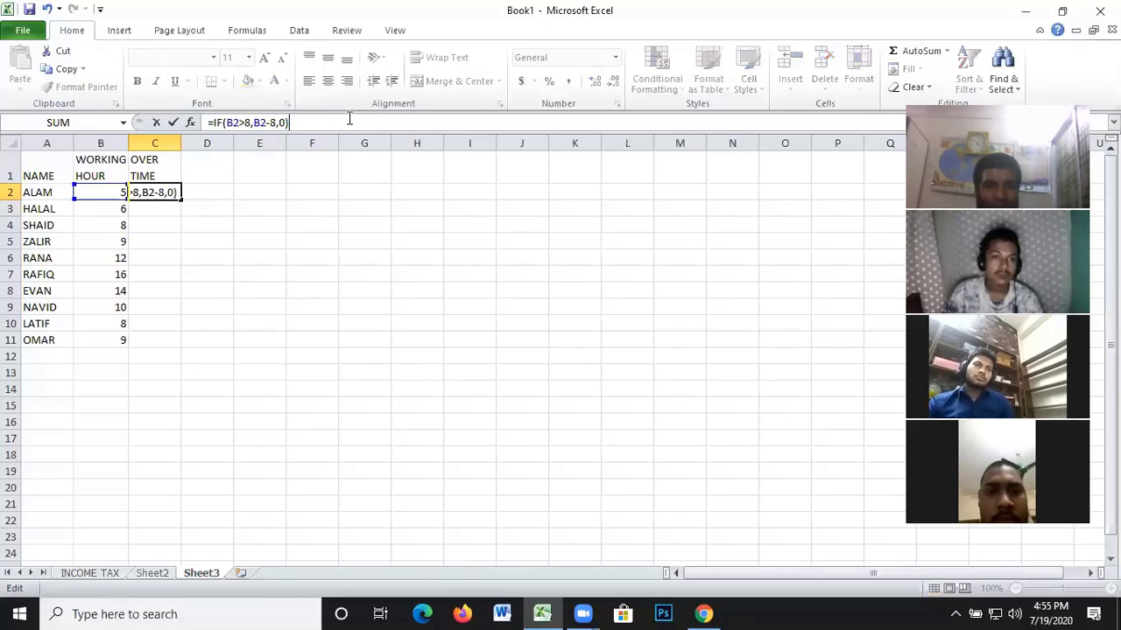
pyautogui.press('Return')
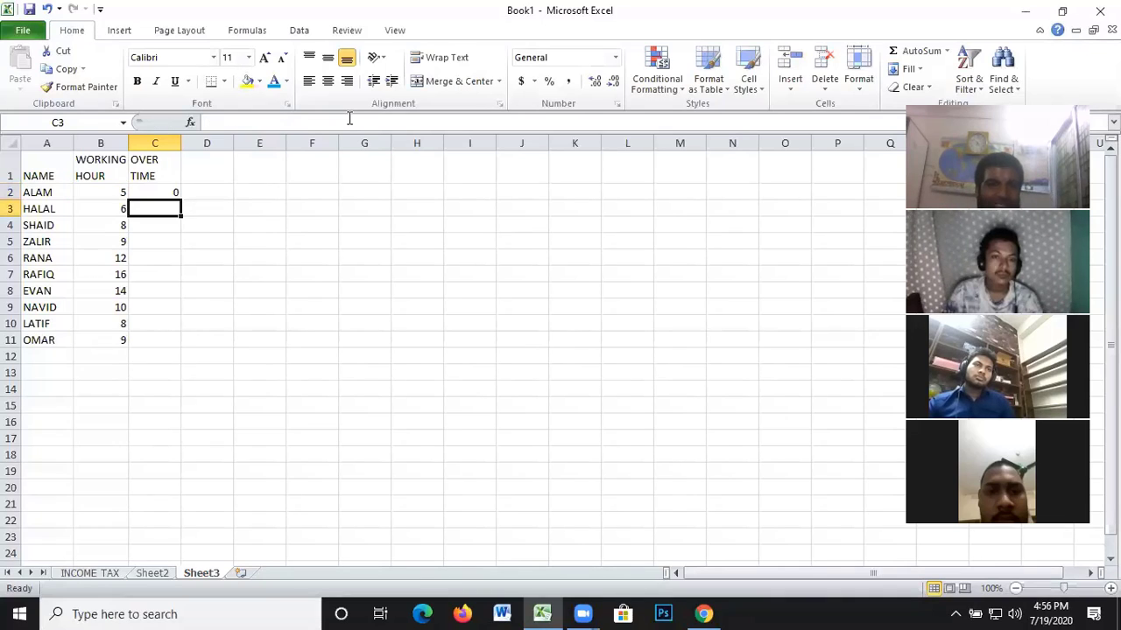
# Copy the overtime formula from C2 down through cell C11
pyautogui.click(149, 191)
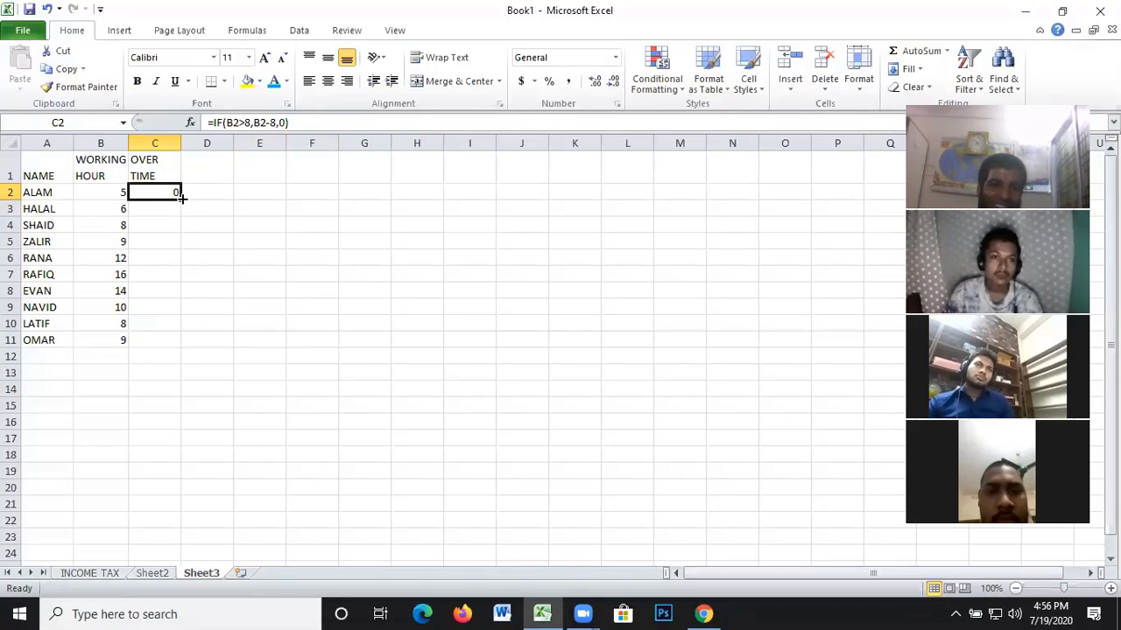
pyautogui.moveTo(181, 198); pyautogui.dragTo(172, 349)
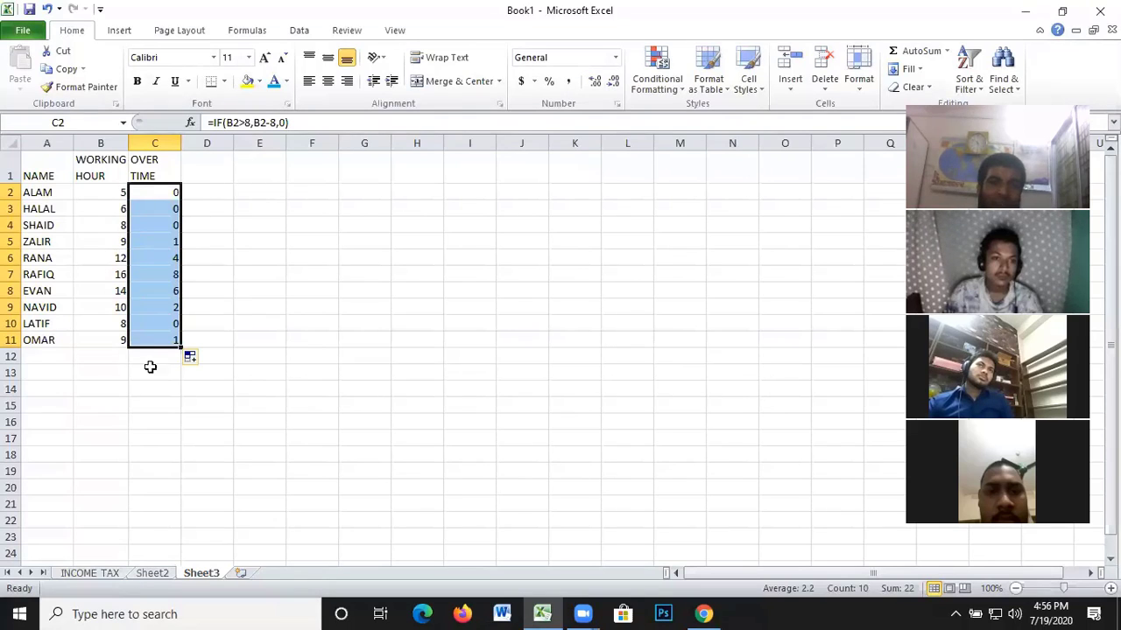
pyautogui.click(217, 196)
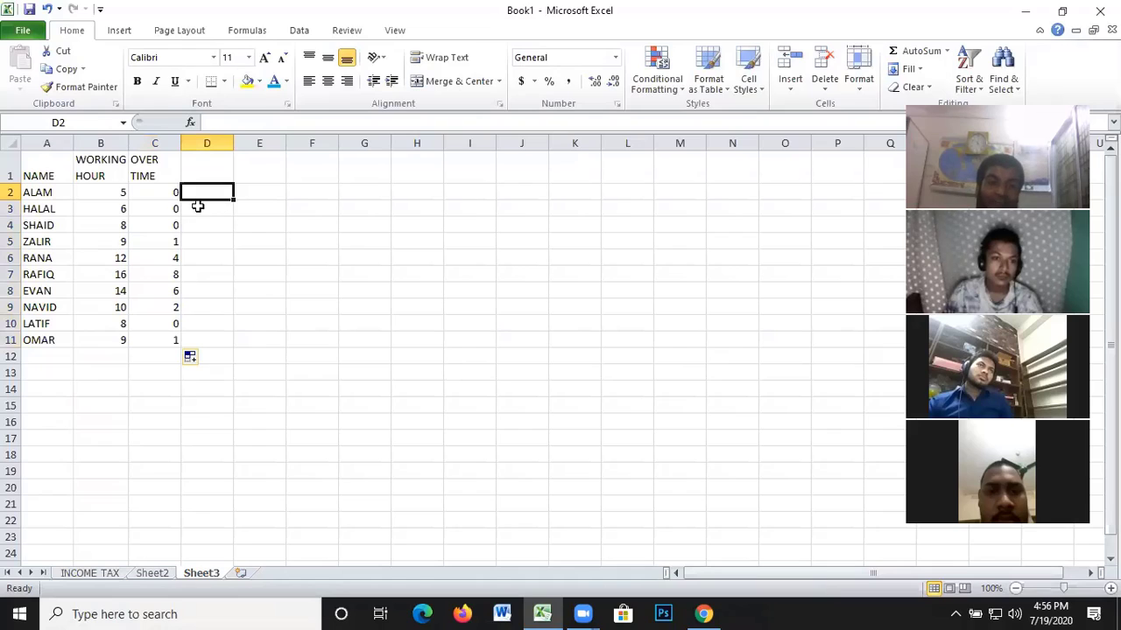
pyautogui.click(162, 354)
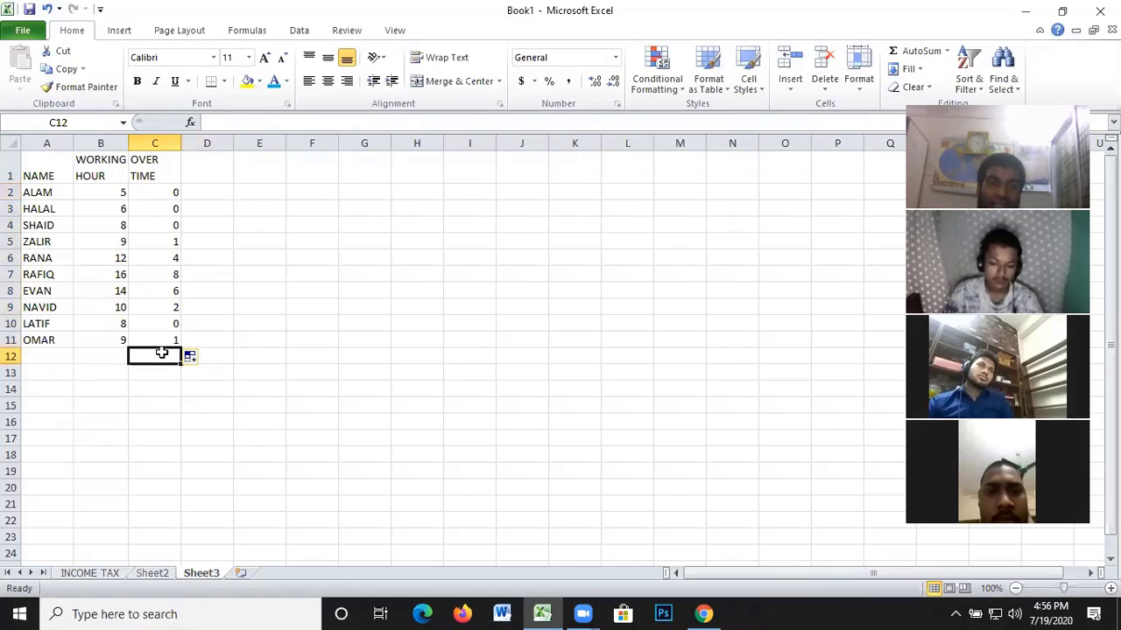
# Enter the header TOTAL PAY in cell D1 and wrap its text within the cell
pyautogui.click(205, 158)
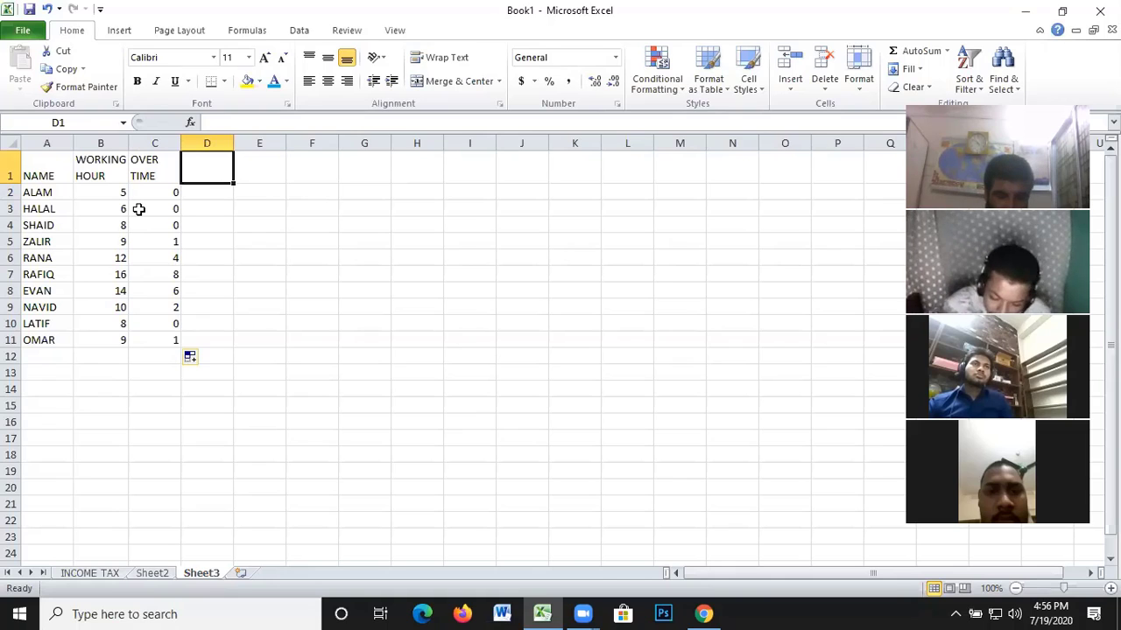
pyautogui.write('TO')
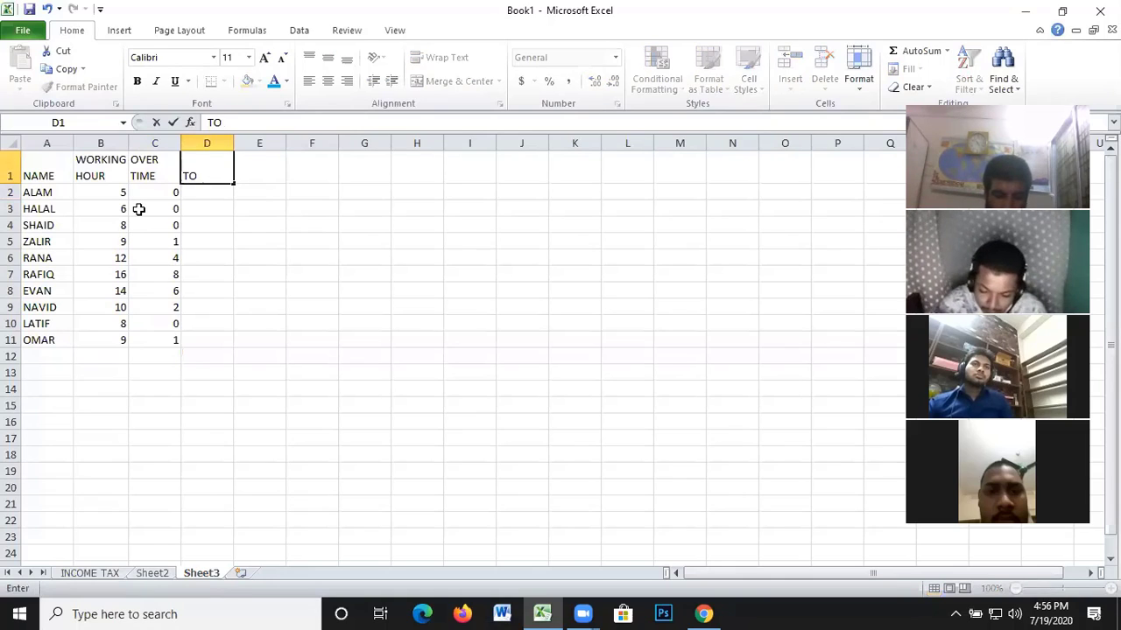
pyautogui.write('TAL P')
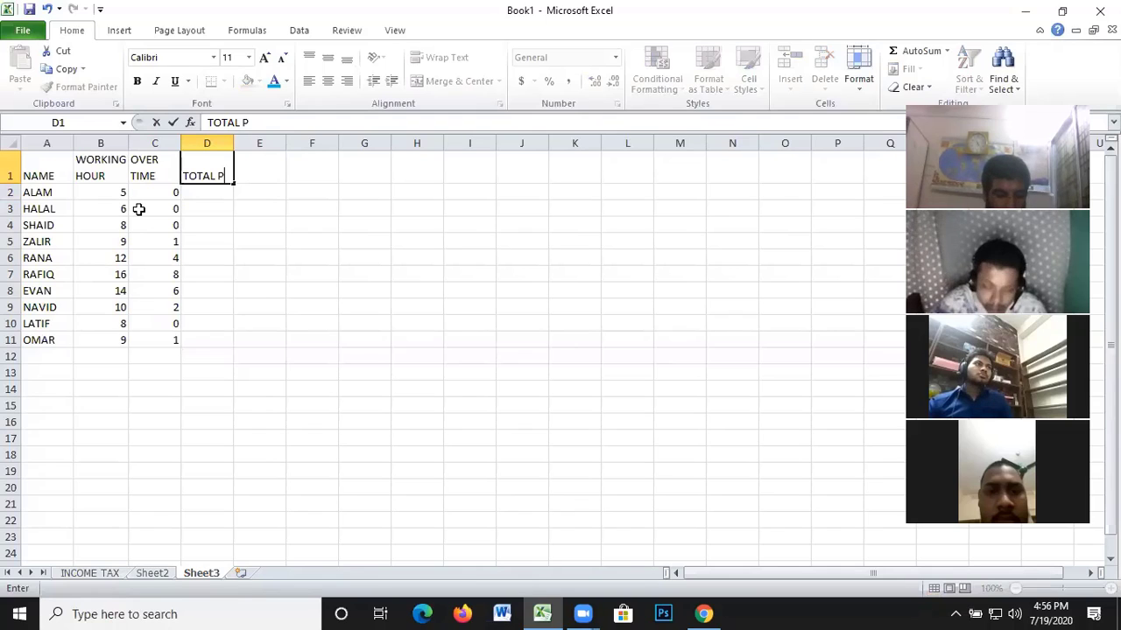
pyautogui.write('AT')
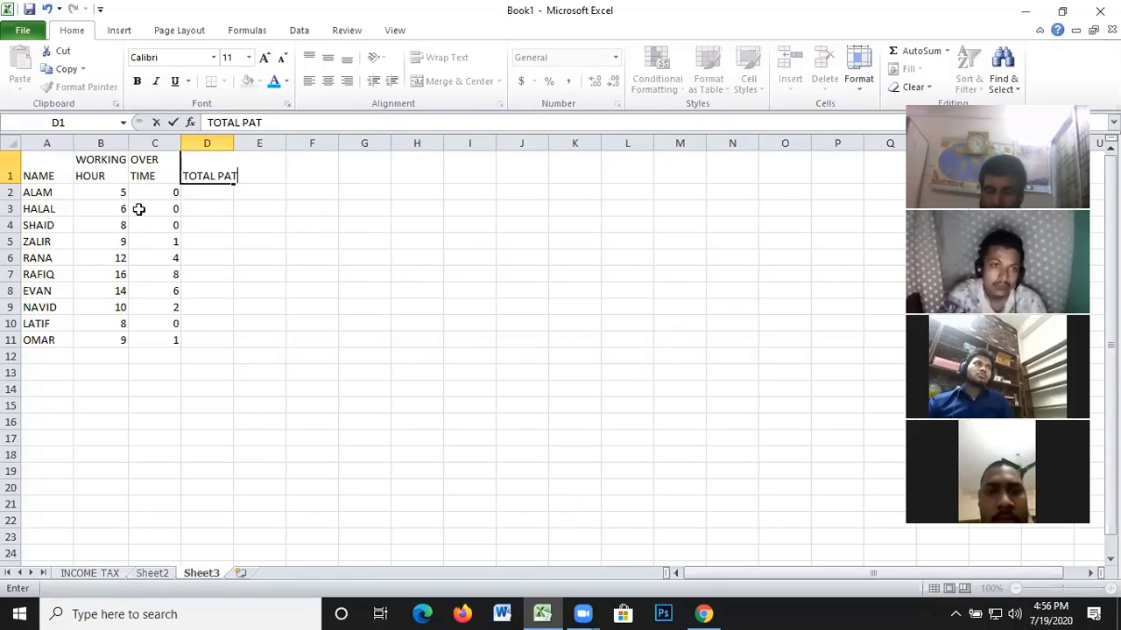
pyautogui.press('BackSpace')
pyautogui.write('Y')
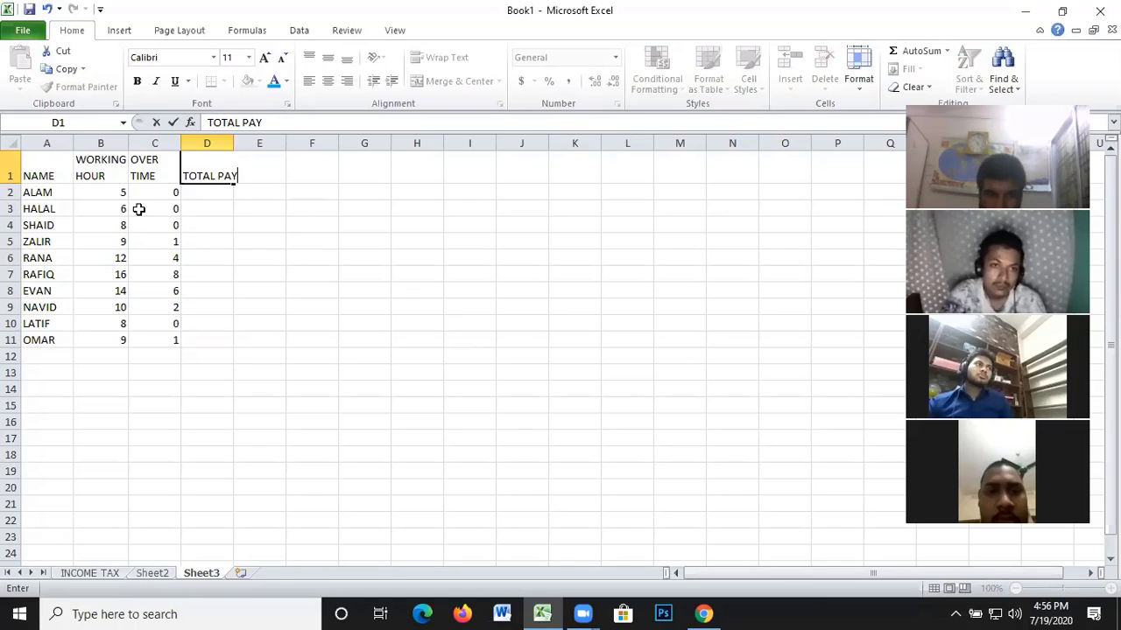
pyautogui.press('Return')
pyautogui.click(211, 164)
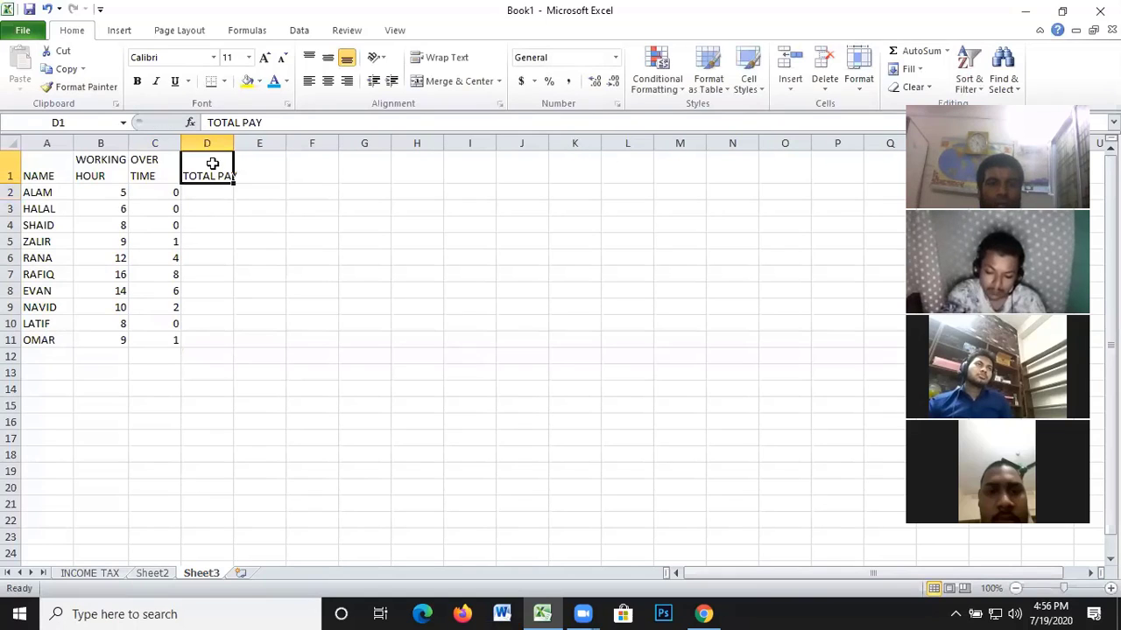
pyautogui.click(450, 57)
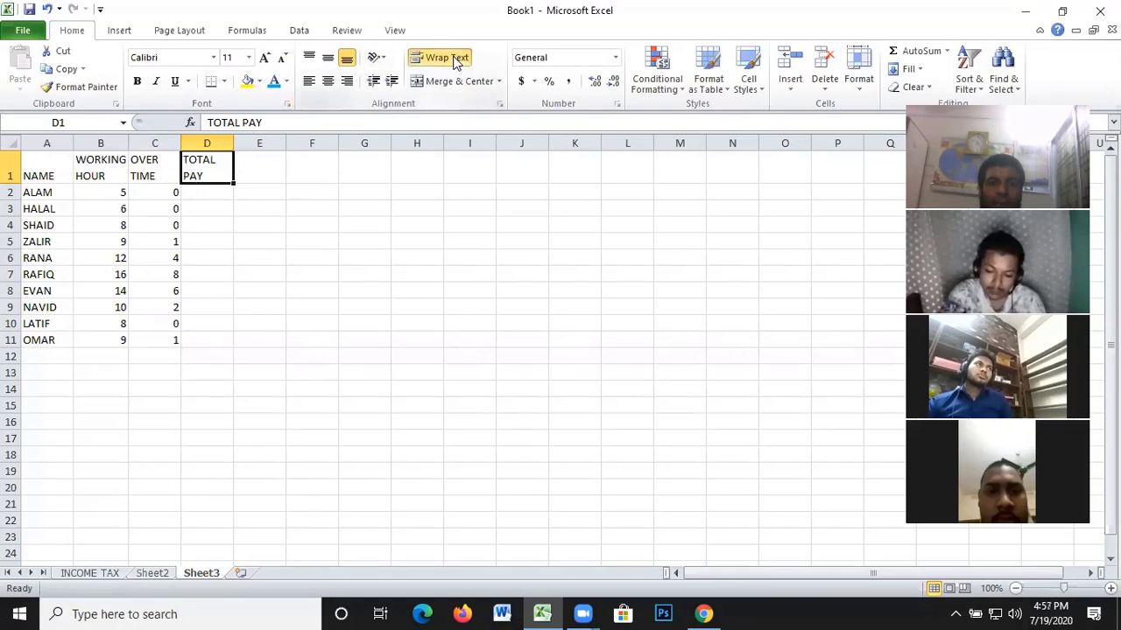
# Start an IF formula in cell D2 that tests whether the overtime in C2 is greater than 0
pyautogui.click(196, 193)
pyautogui.moveTo(542, 612)
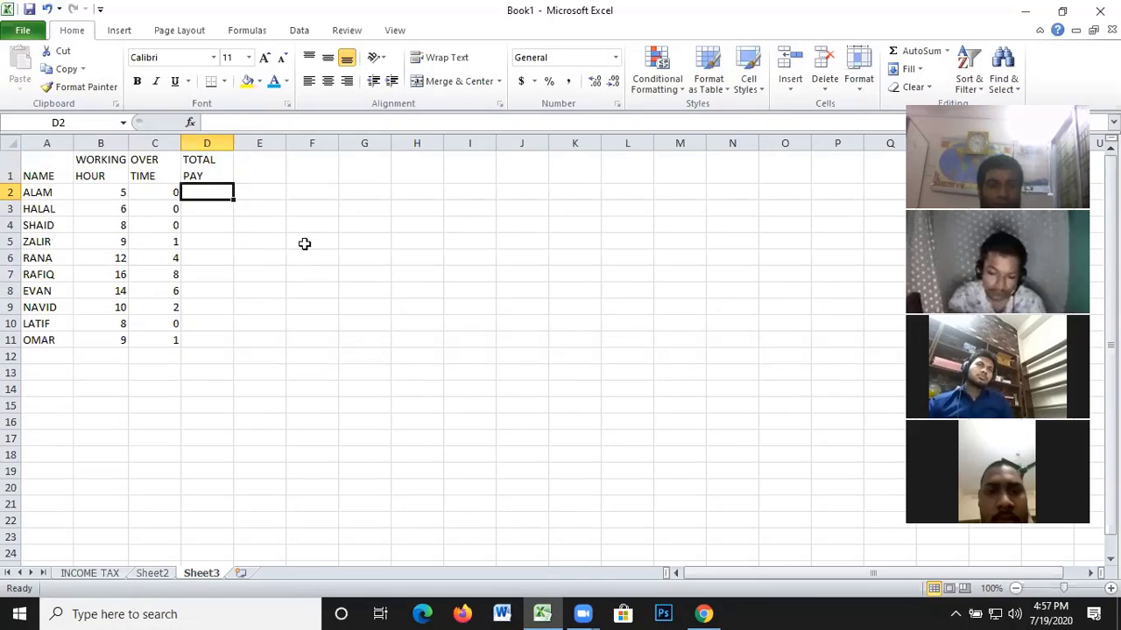
pyautogui.write('=')
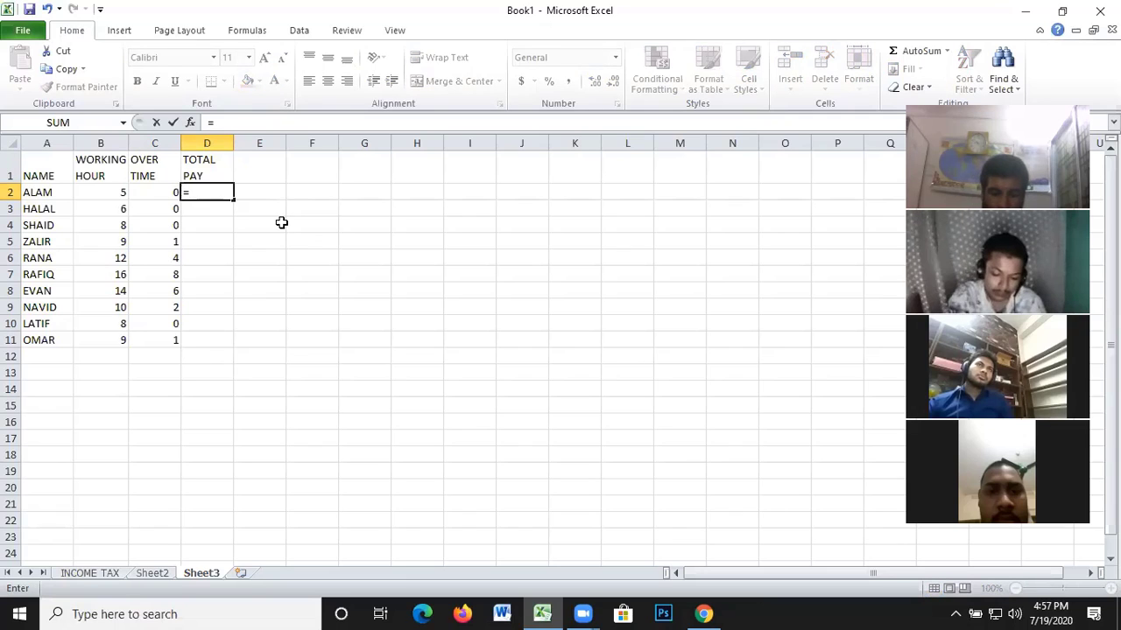
pyautogui.write('IF')
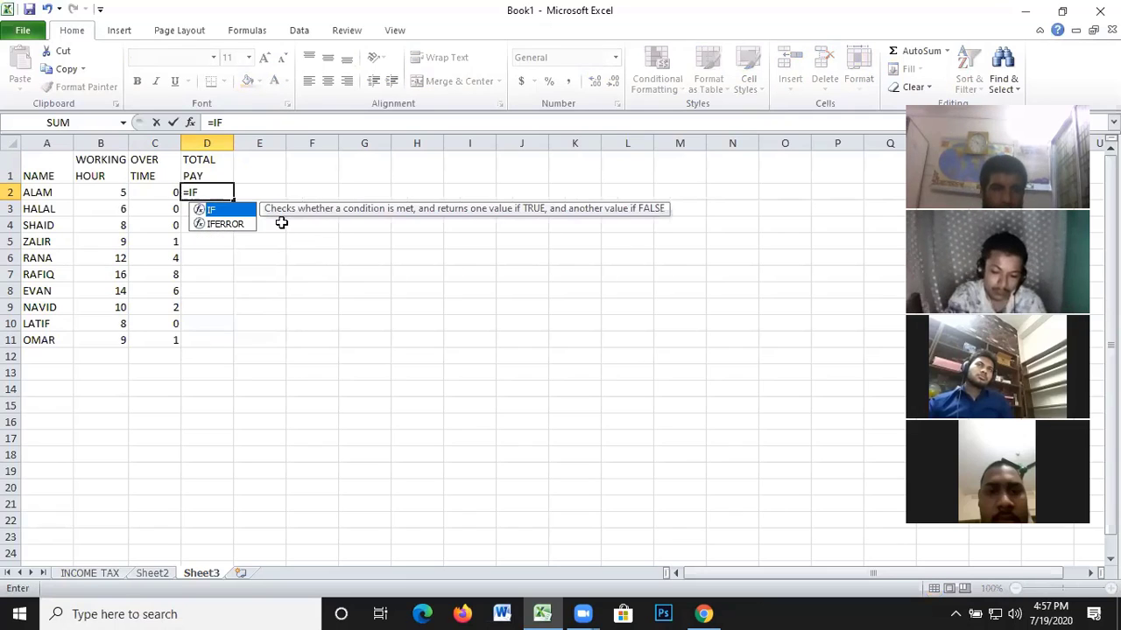
pyautogui.write('(')
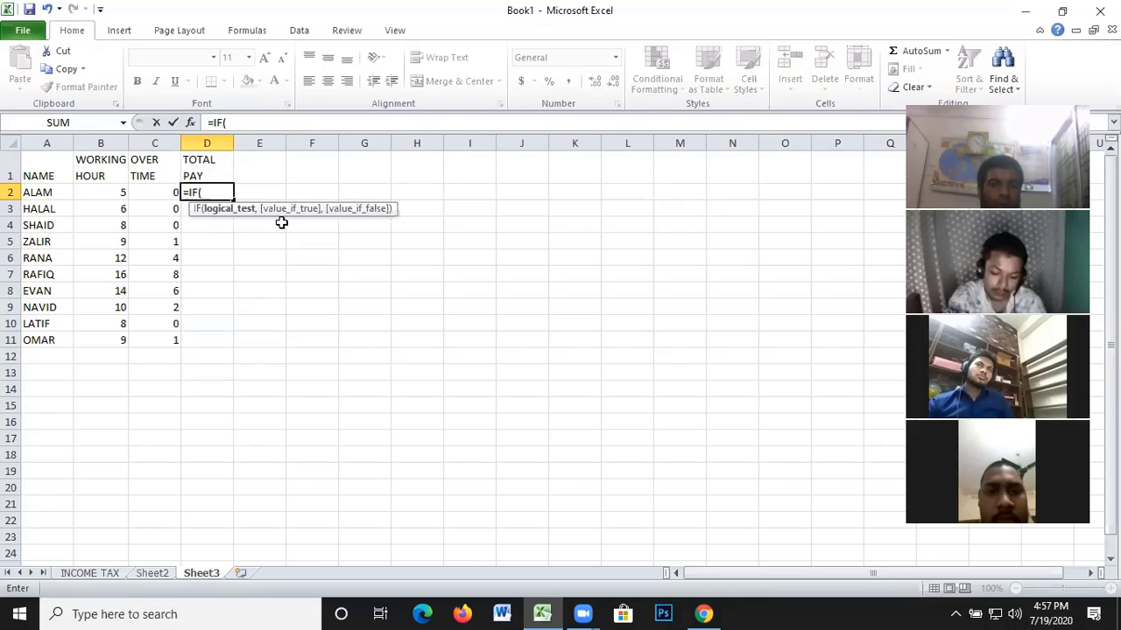
pyautogui.click(169, 195)
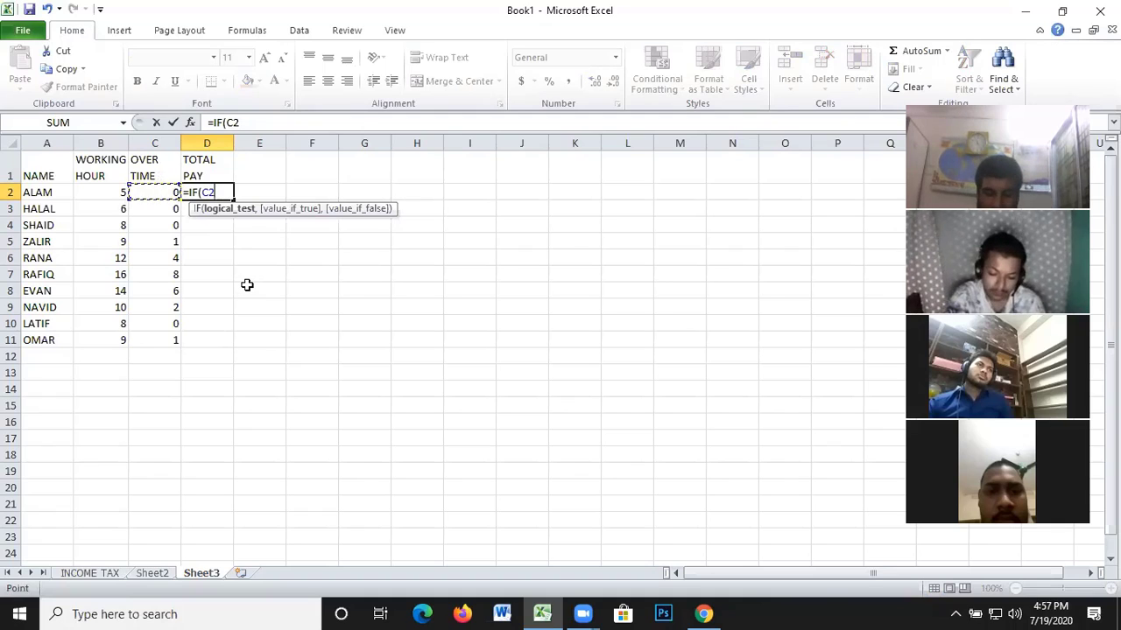
pyautogui.write('>')
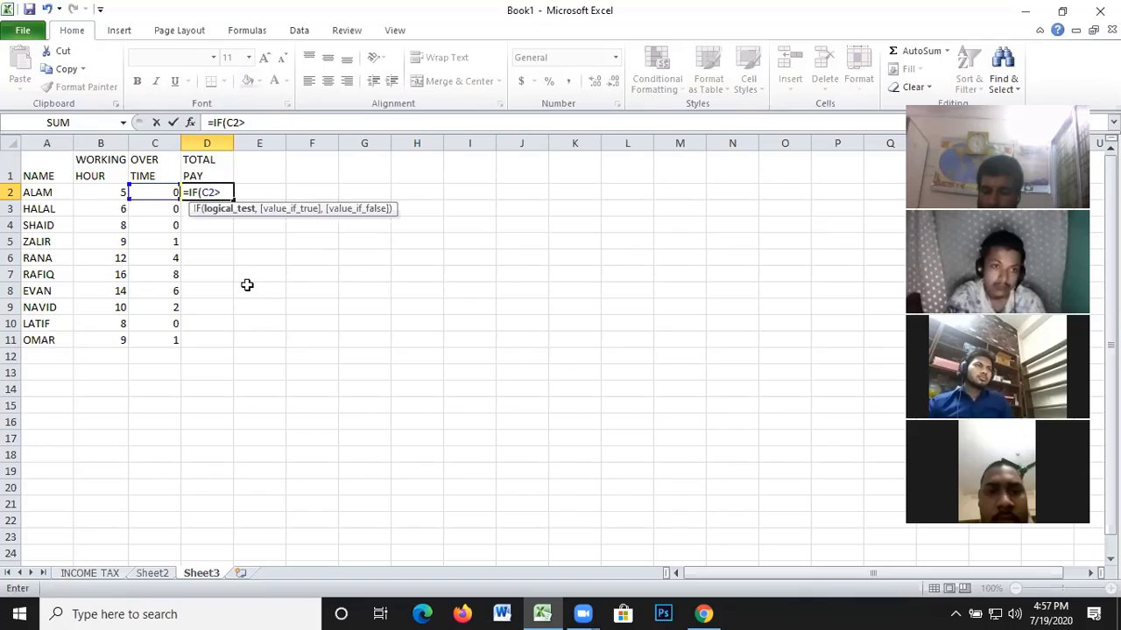
pyautogui.write('0')
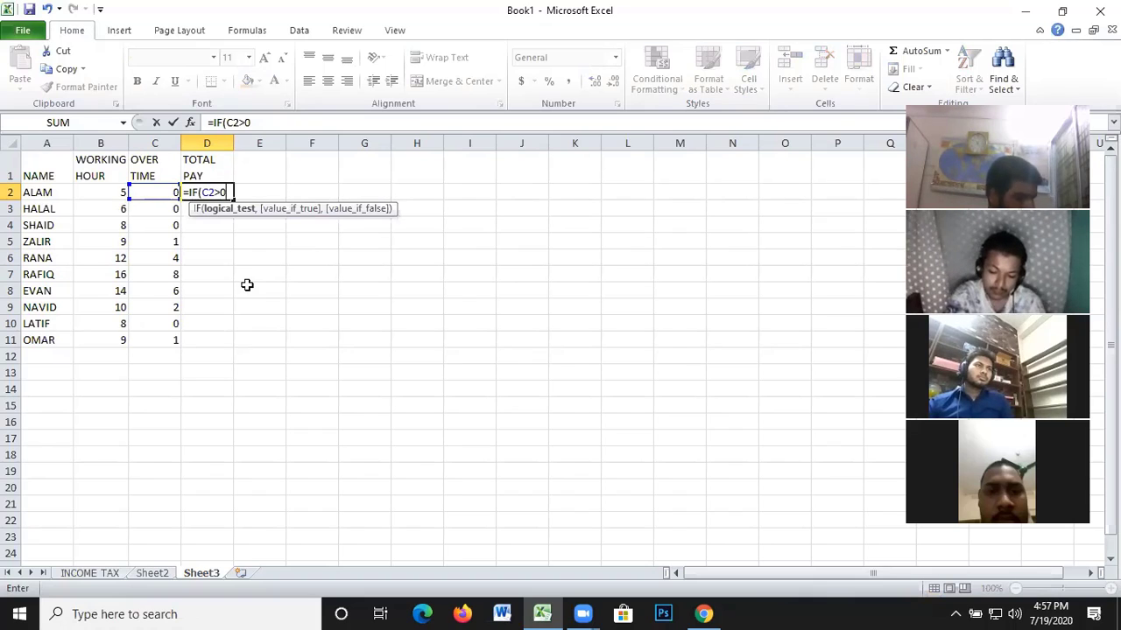
pyautogui.write(',')
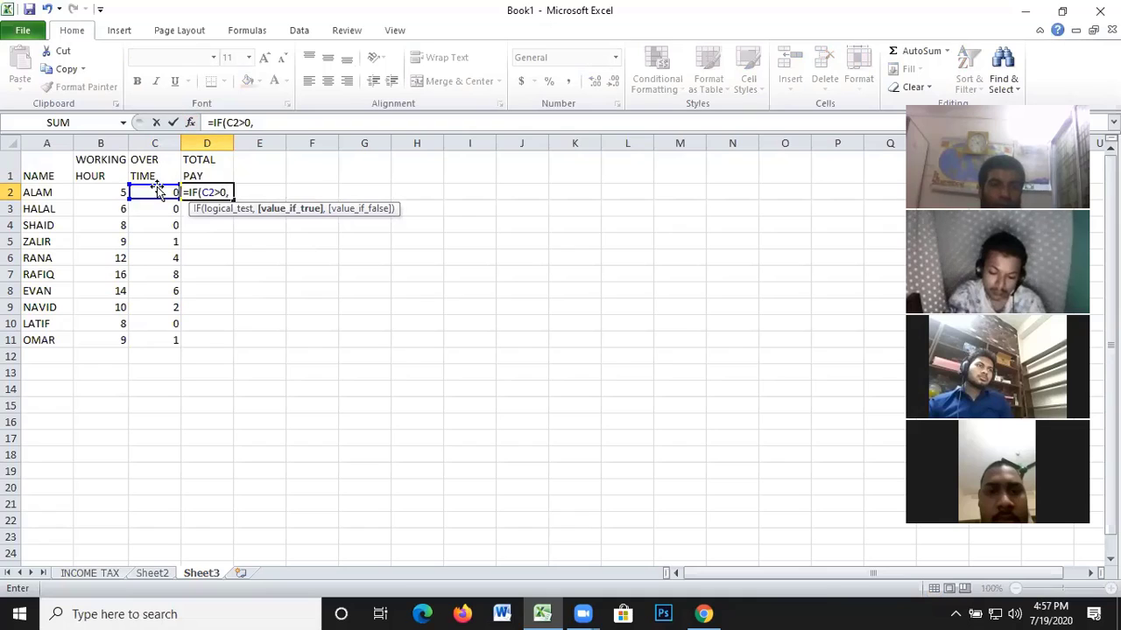
# Fill out the IF formula in D2 with C2*20+8*15 as the true value and C2*15 as the false value
pyautogui.click(153, 192)
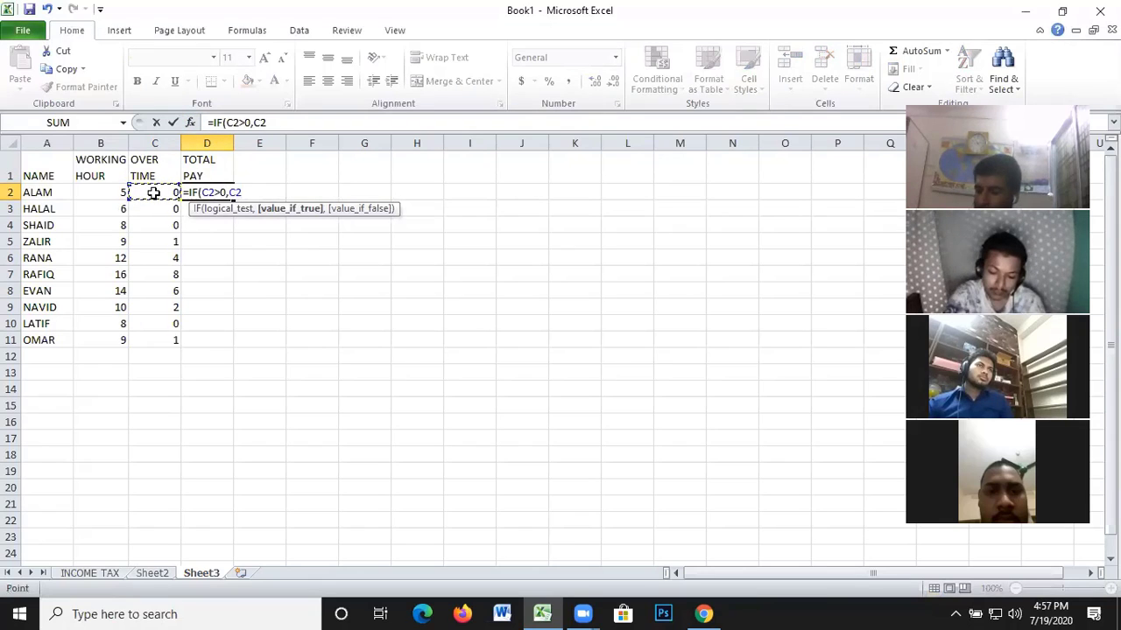
pyautogui.write('*')
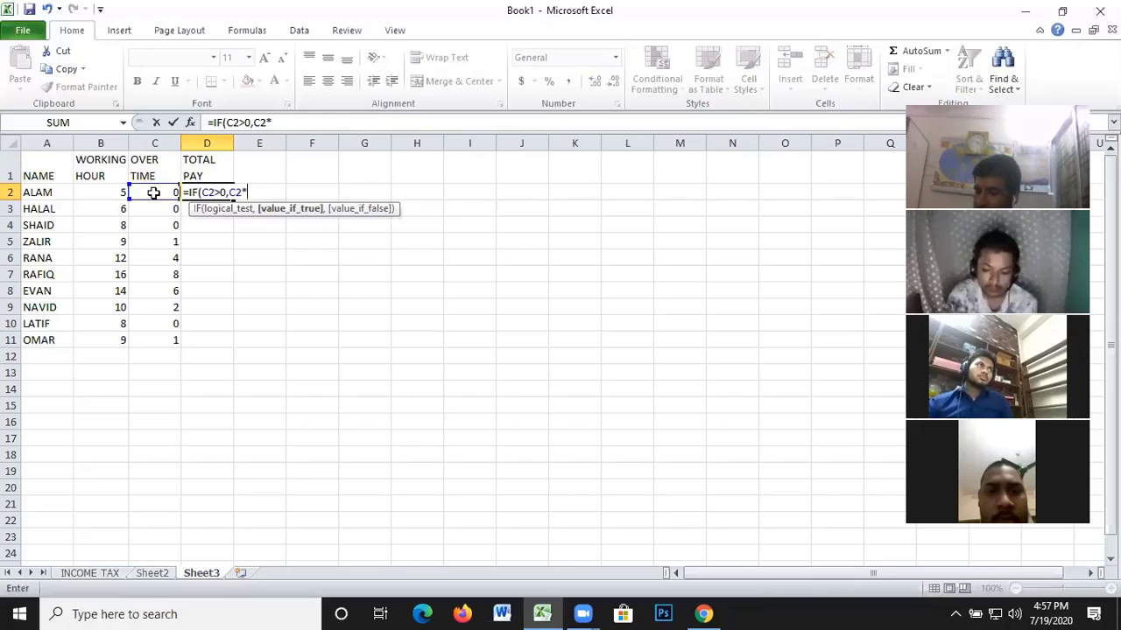
pyautogui.write('20')
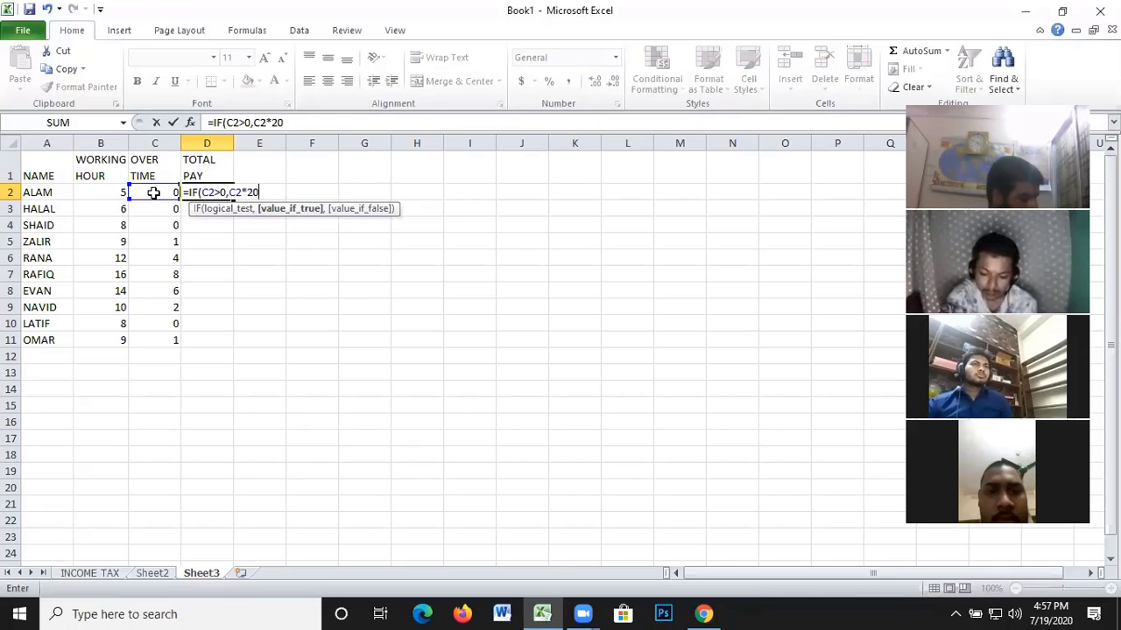
pyautogui.write('+8')
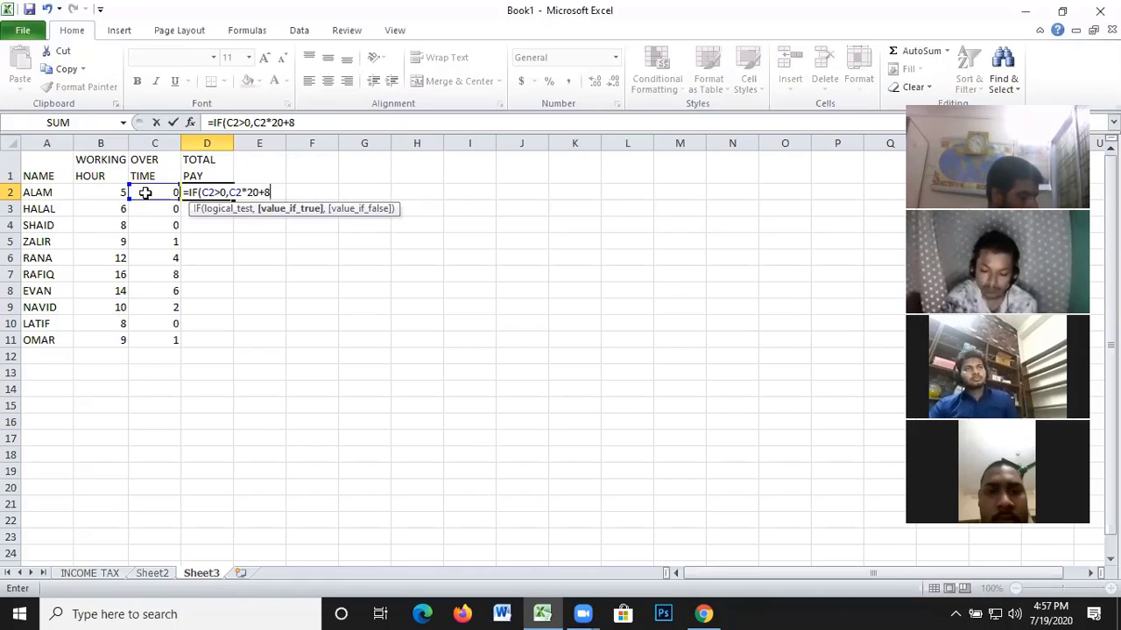
pyautogui.write('*15')
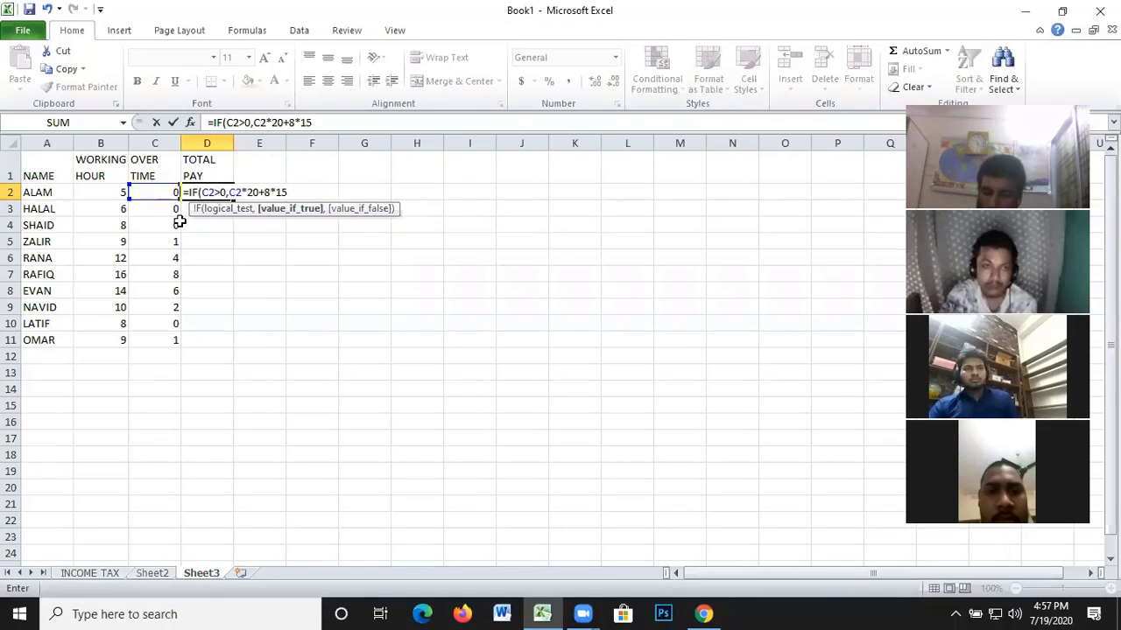
pyautogui.write(',')
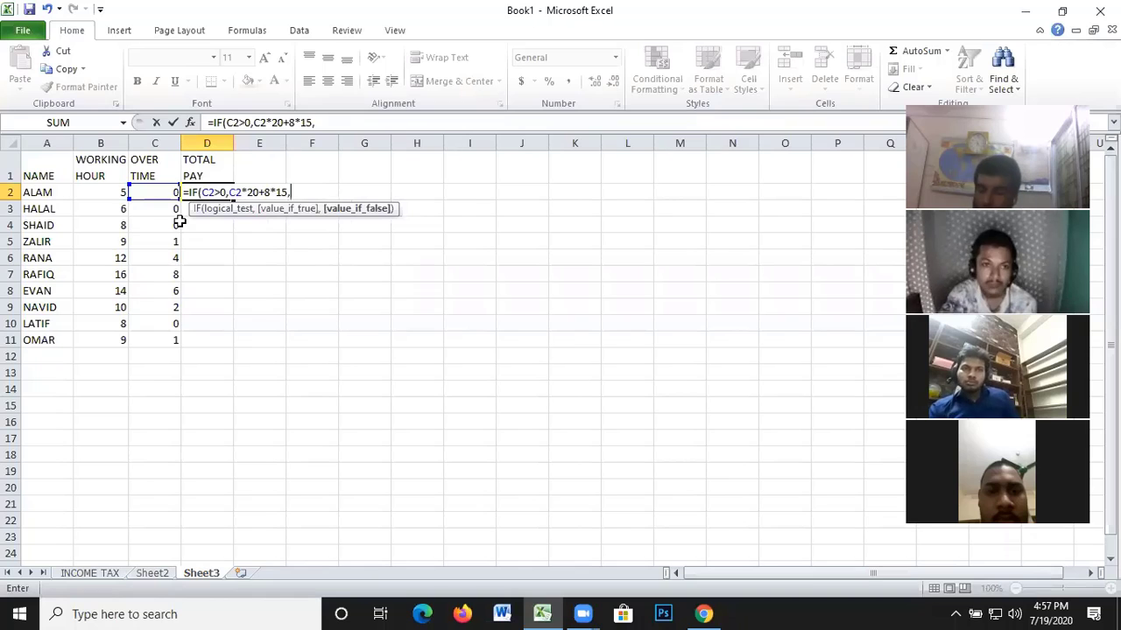
pyautogui.click(153, 188)
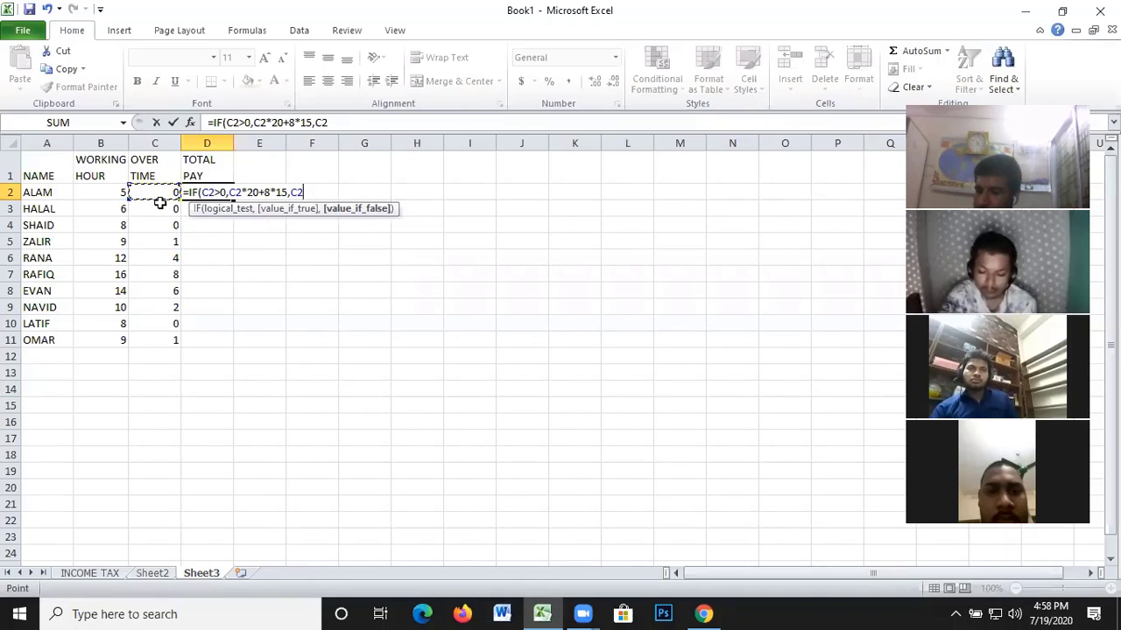
pyautogui.write('*')
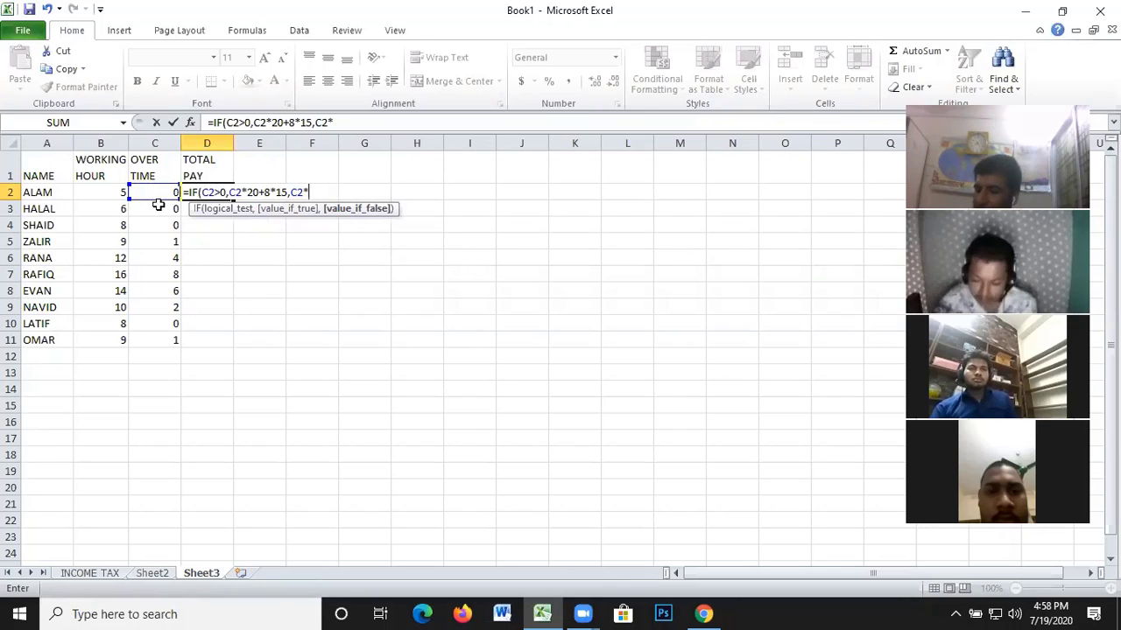
pyautogui.write('15')
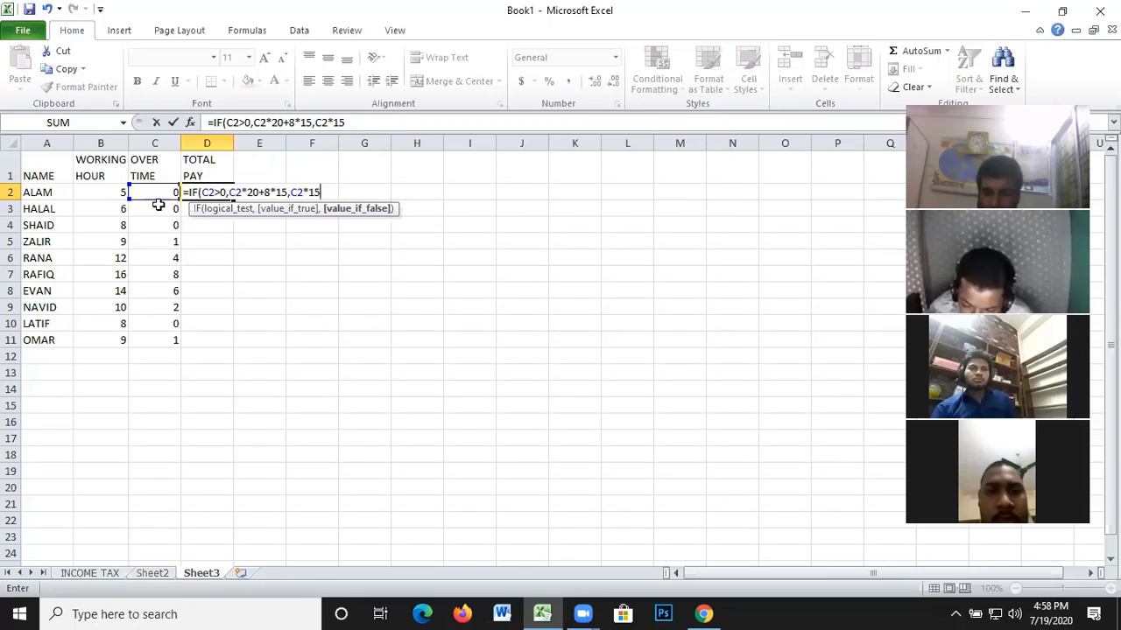
pyautogui.write(')')
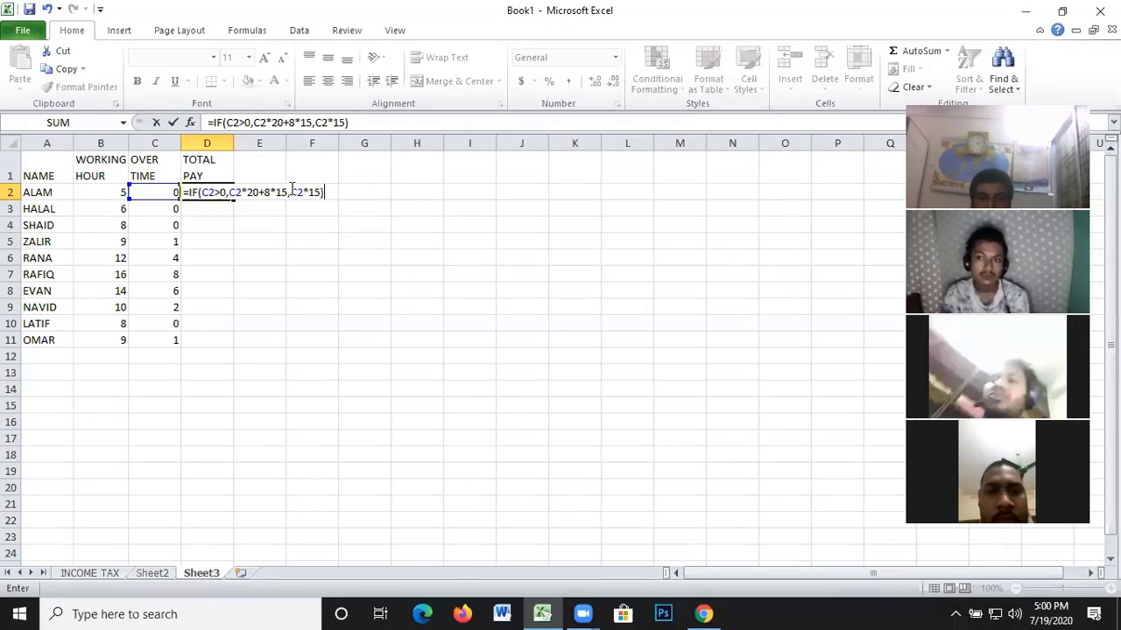
# Replace C2 with B2 in the false value of the D2 formula, making it =IF(C2>0,C2*20+8*15,B2*15), and commit it
pyautogui.moveTo(292, 189); pyautogui.dragTo(330, 189)
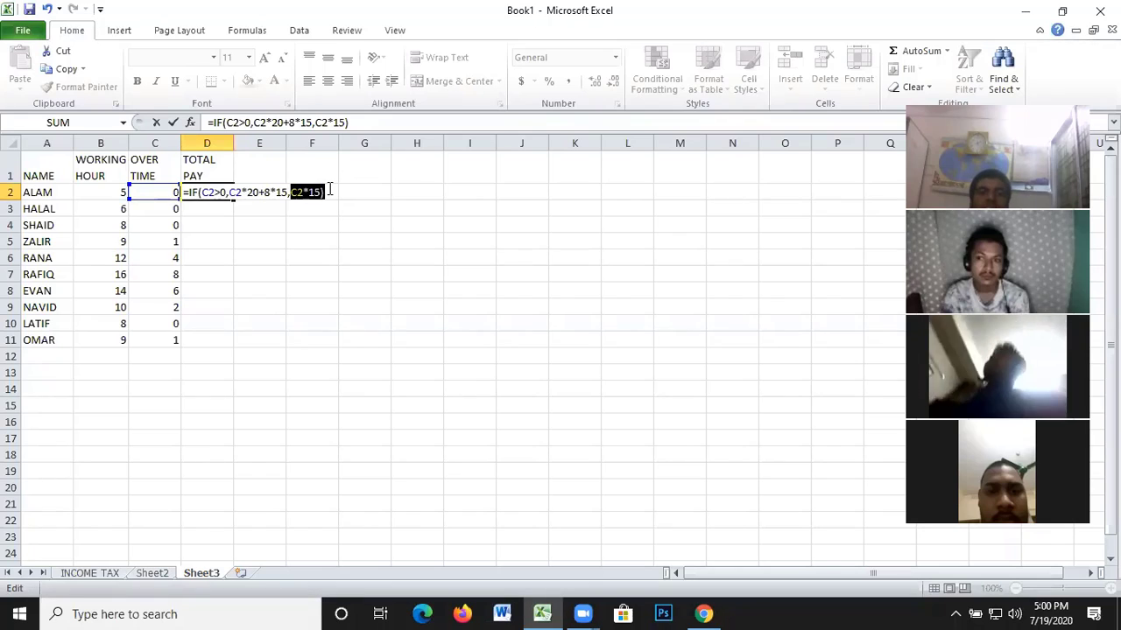
pyautogui.click(329, 191)
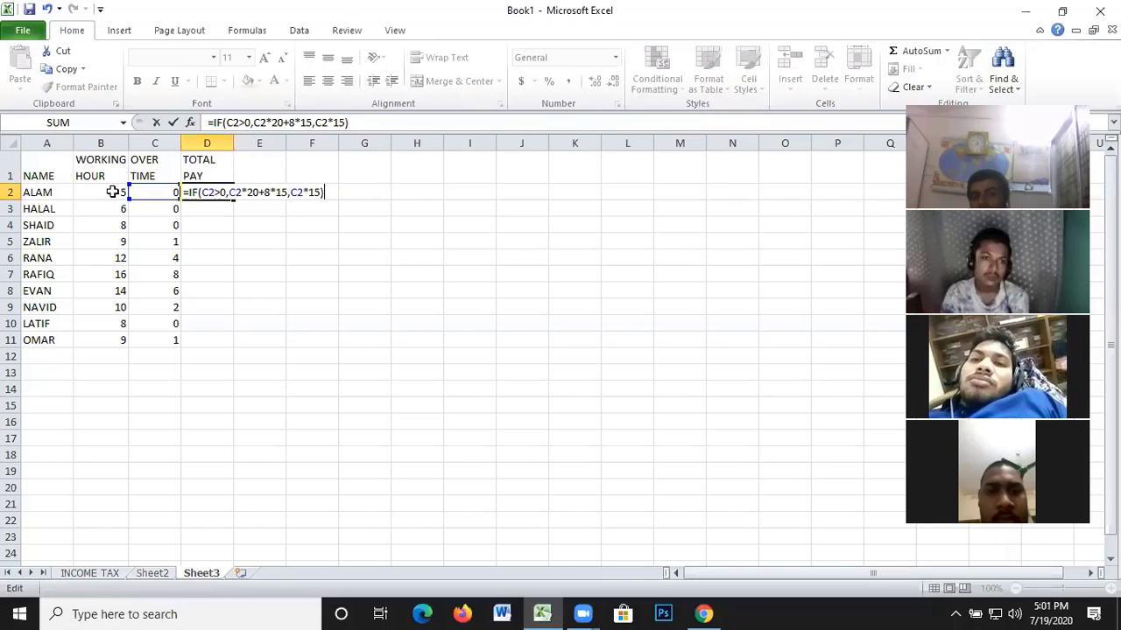
pyautogui.click(299, 191)
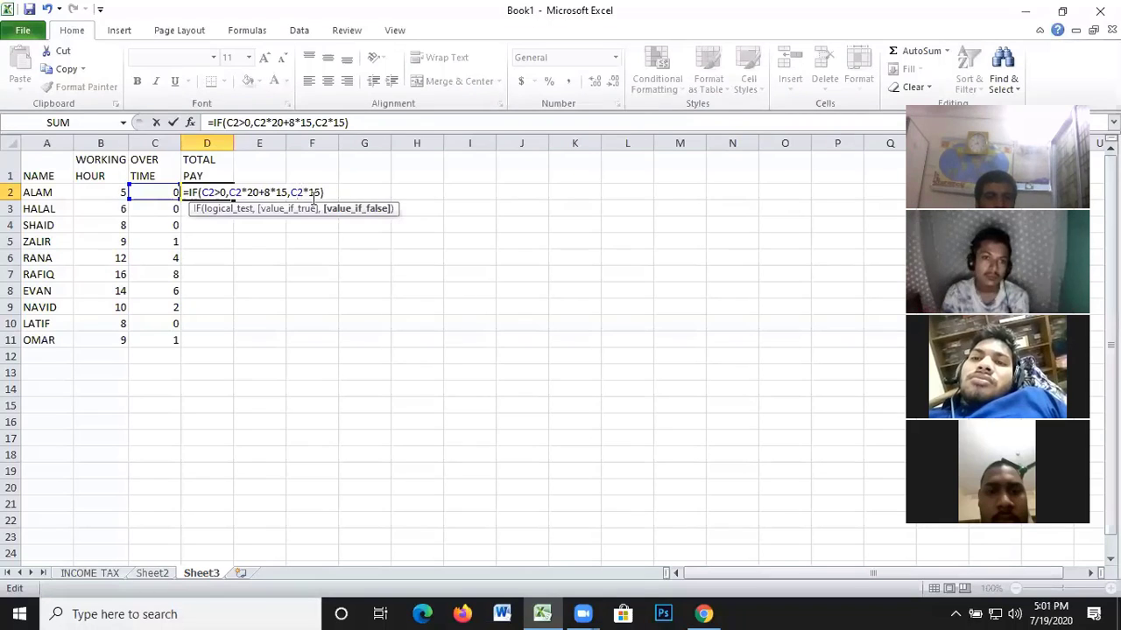
pyautogui.press('BackSpace')
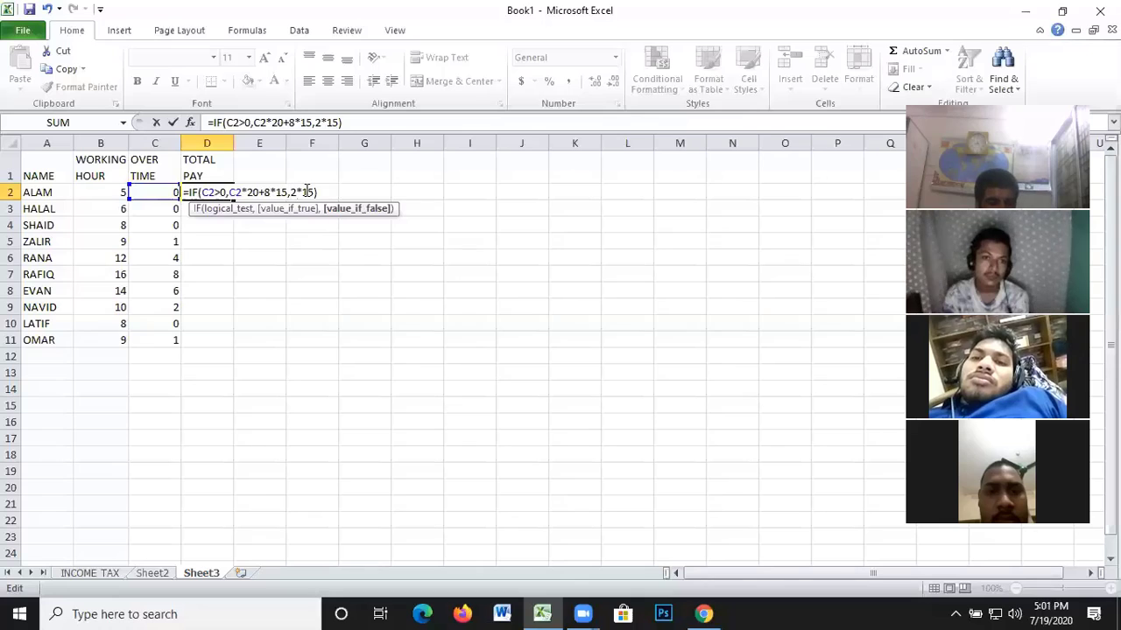
pyautogui.write('B')
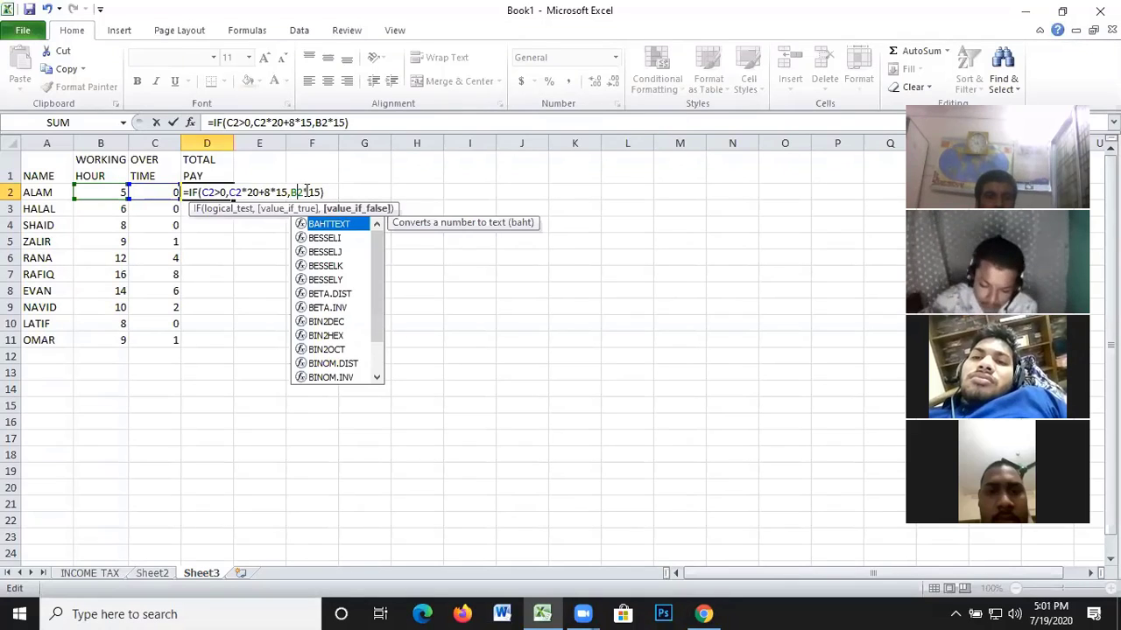
pyautogui.click(445, 202)
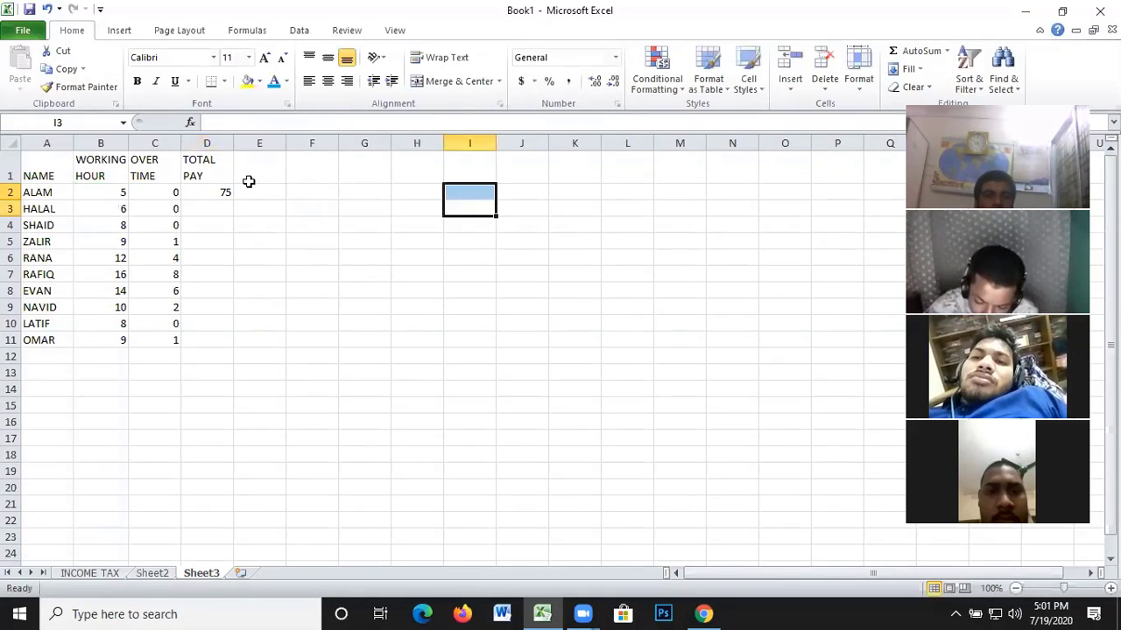
# Copy the total pay formula from D2 down through cell D11
pyautogui.click(220, 193)
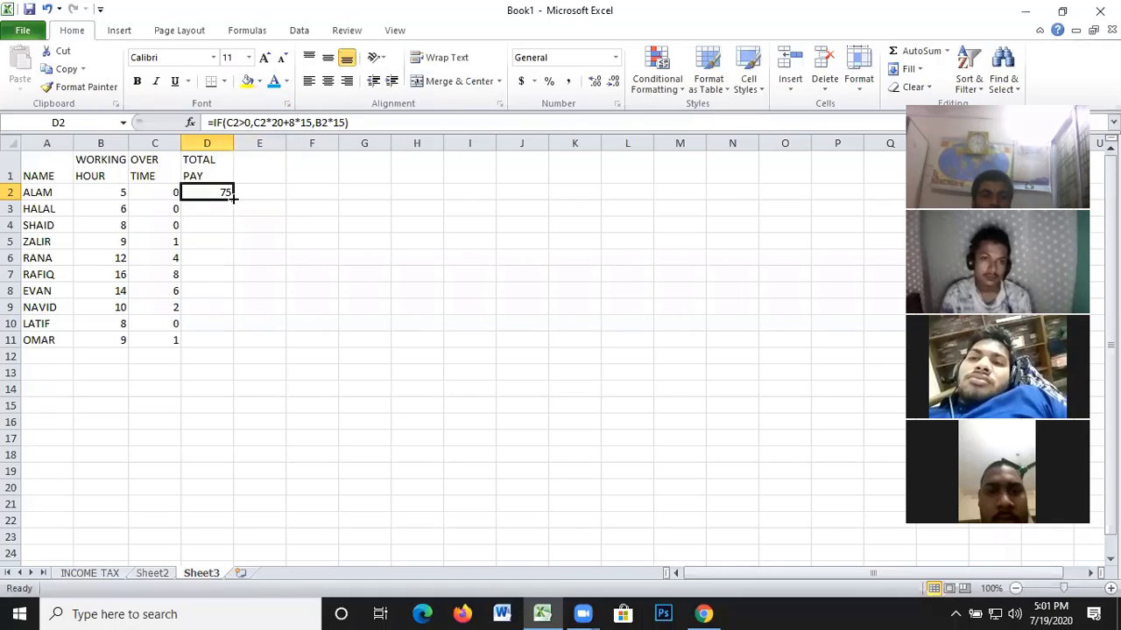
pyautogui.moveTo(233, 199); pyautogui.dragTo(229, 346)
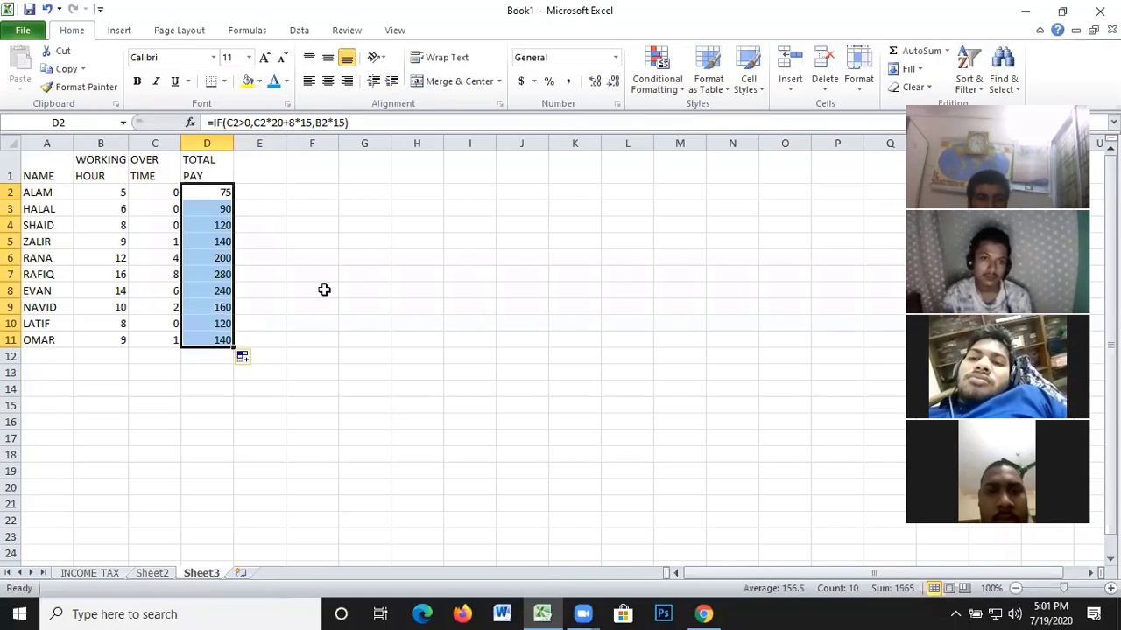
pyautogui.click(281, 197)
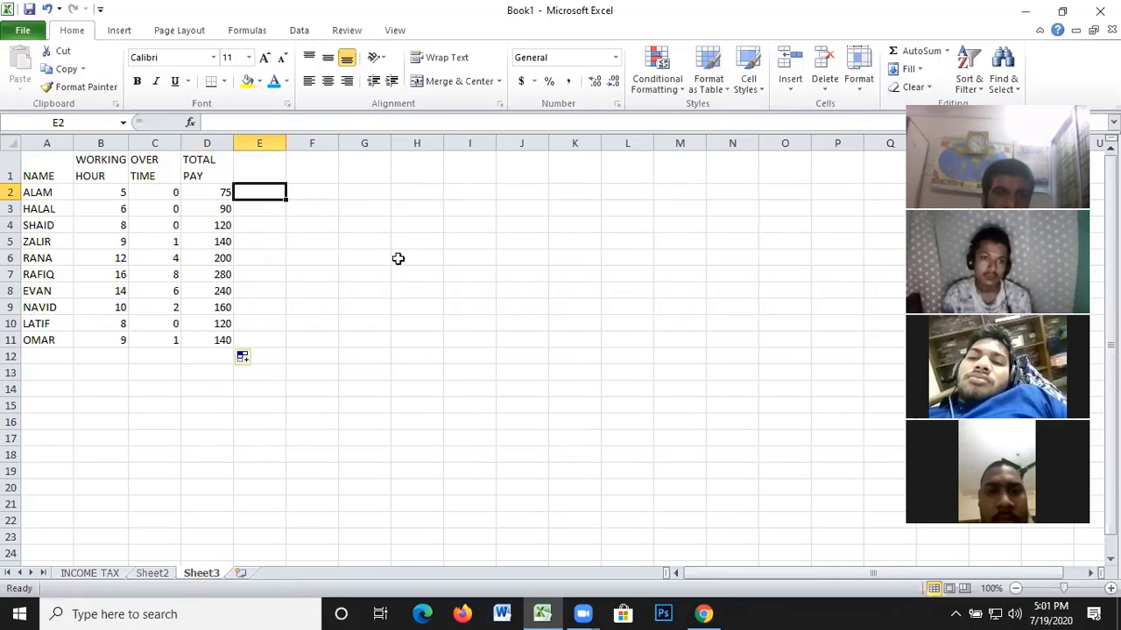
pyautogui.click(273, 274)
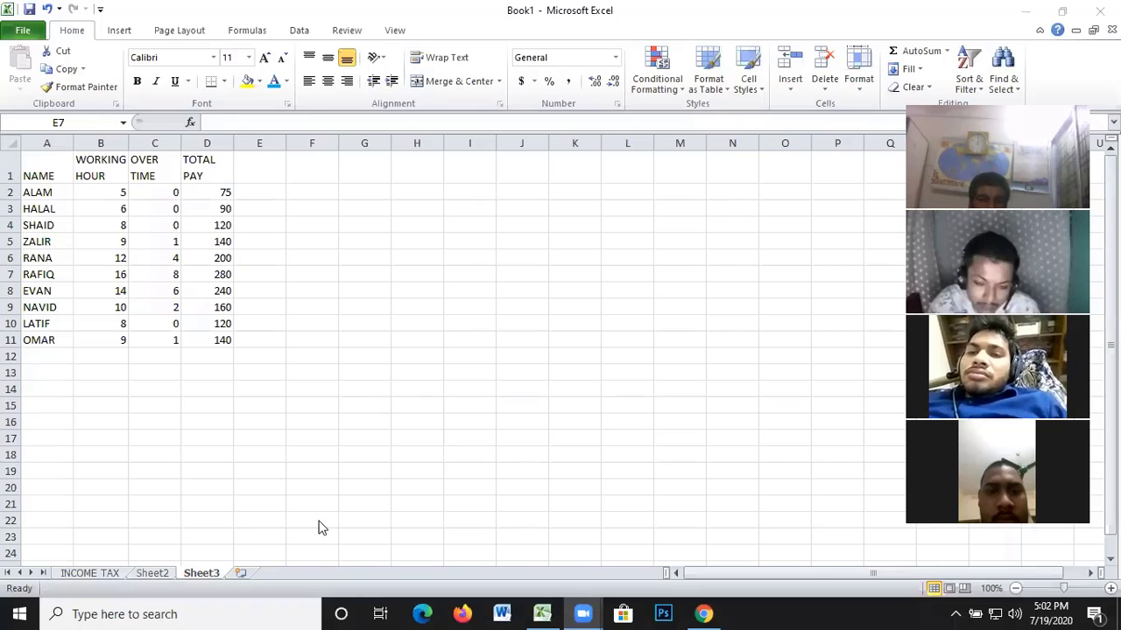
# Insert a new worksheet and enter the heading SALES PERSON in cell A1 with its text wrapped
pyautogui.click(228, 526)
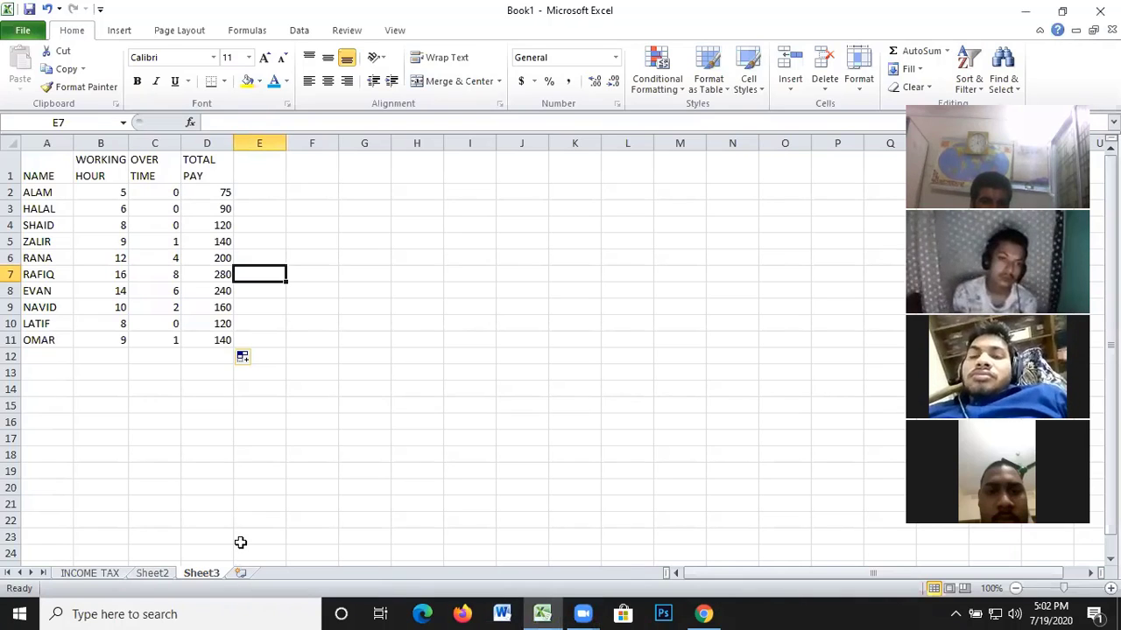
pyautogui.hotkey('shift', 'F11')
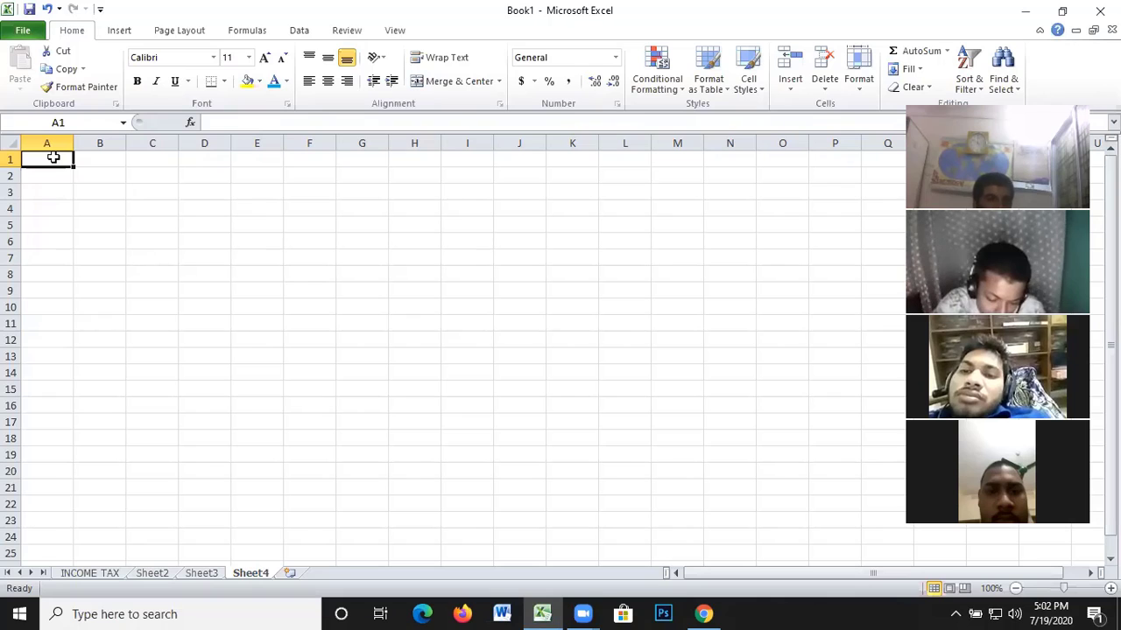
pyautogui.write('S')
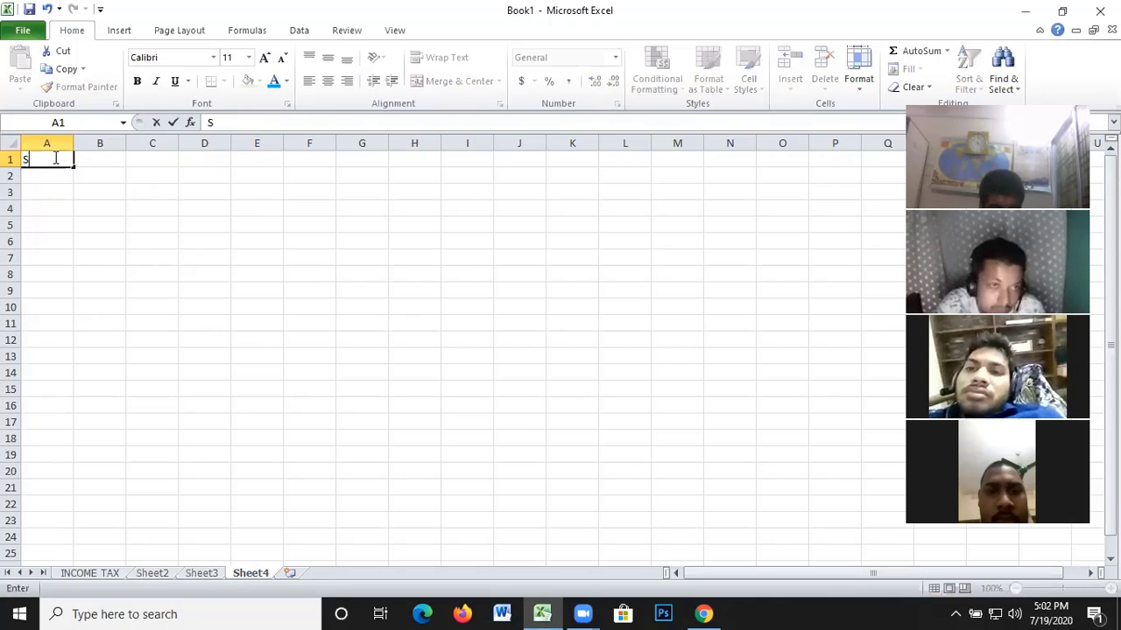
pyautogui.write('ALES')
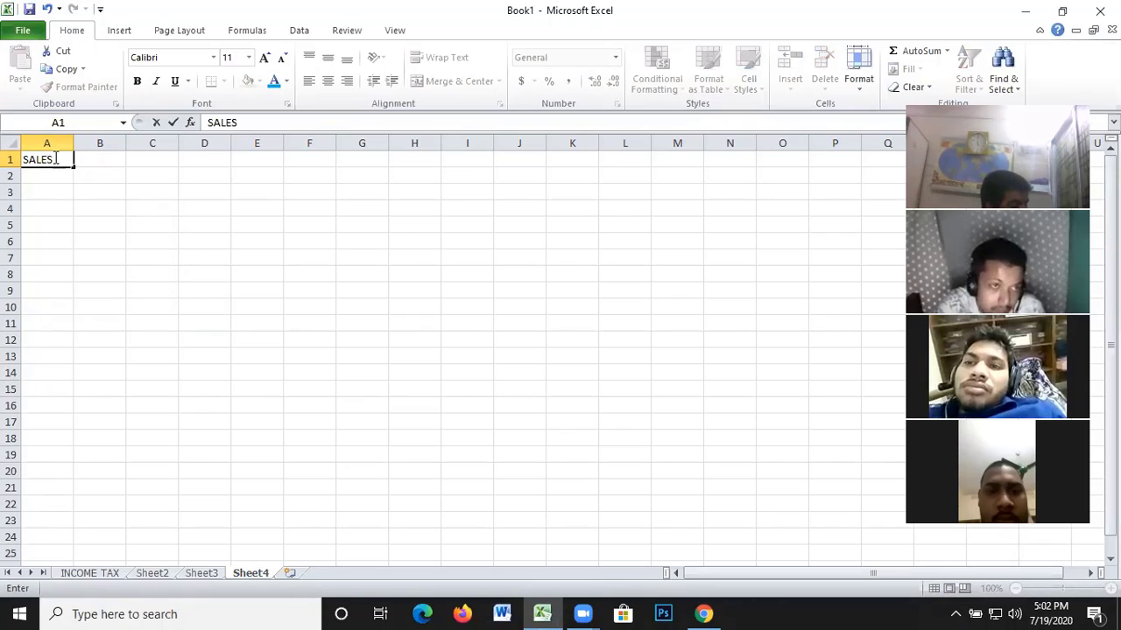
pyautogui.write(' PERSON')
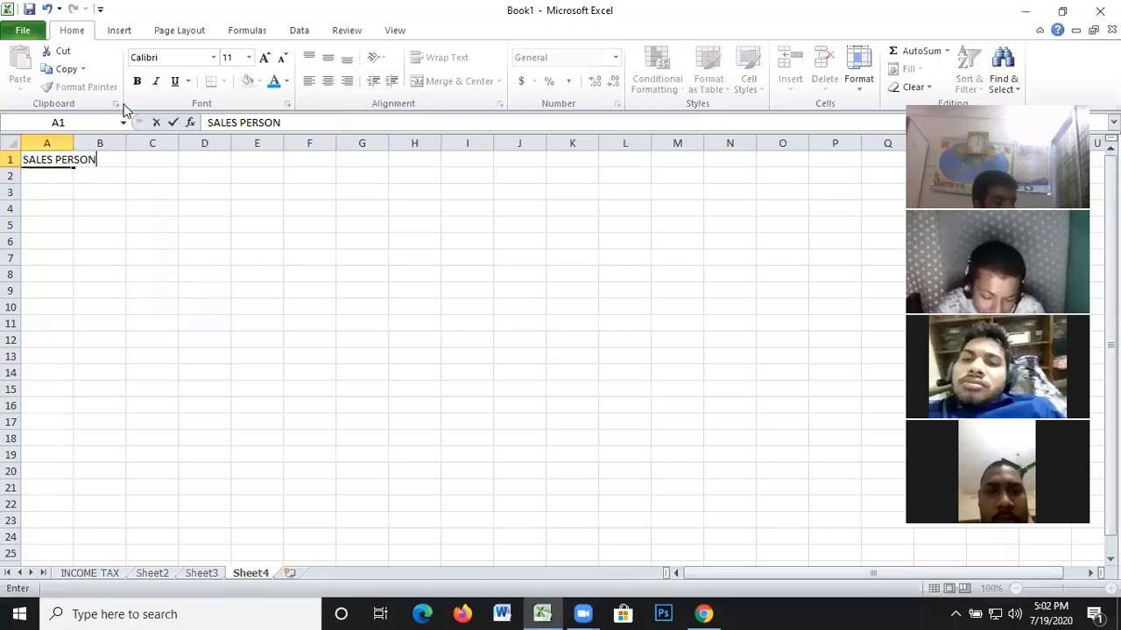
pyautogui.click(41, 176)
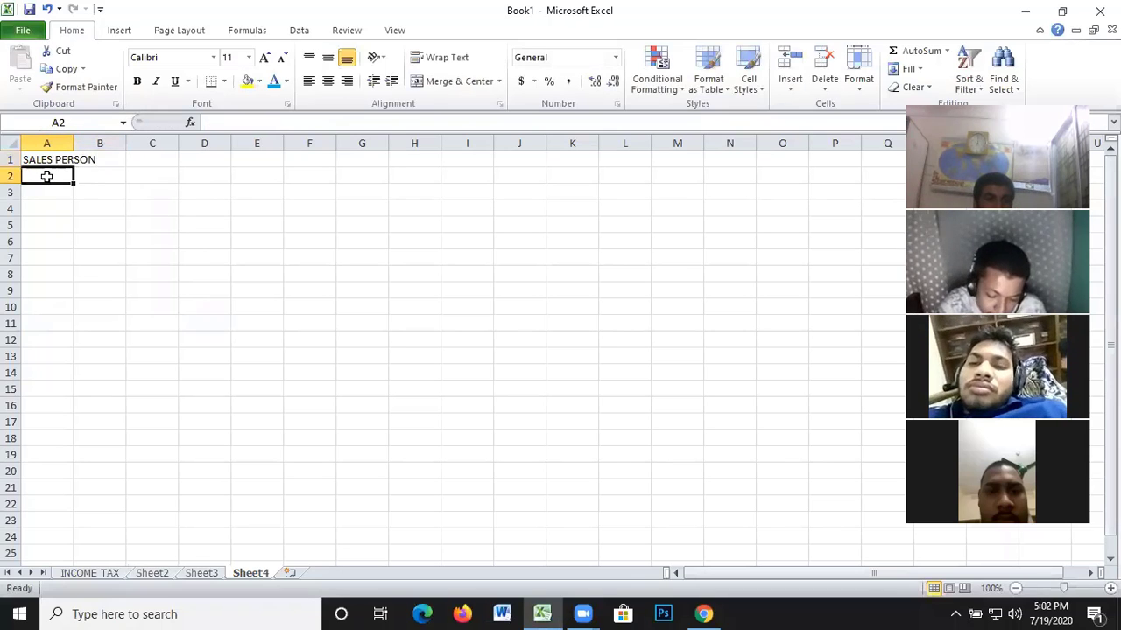
pyautogui.click(46, 159)
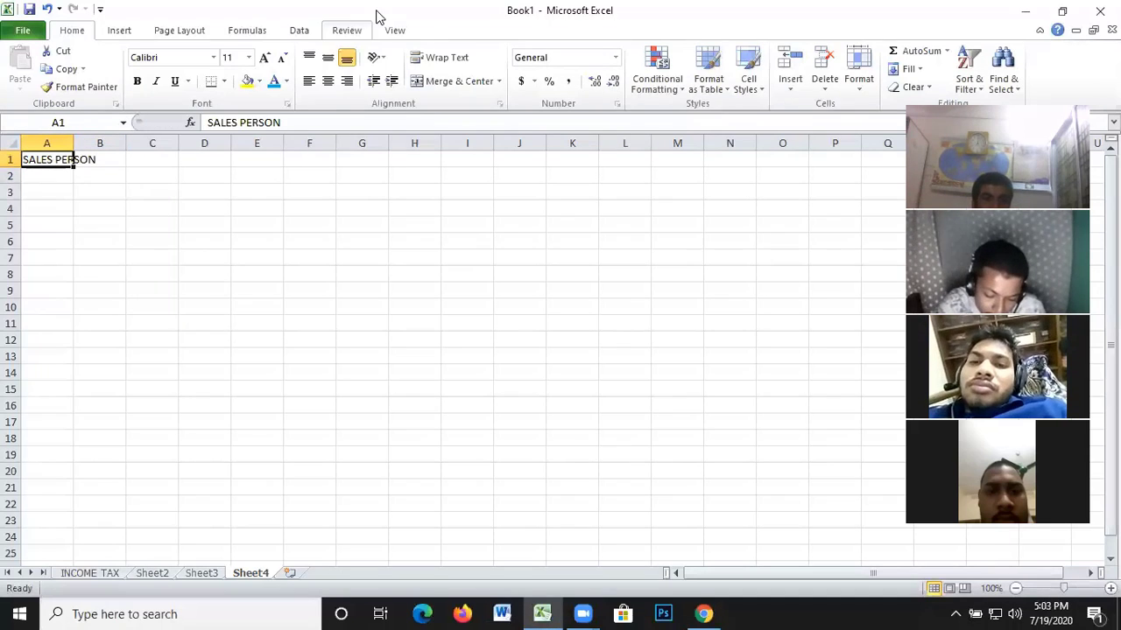
pyautogui.click(438, 58)
# Enter the three salespersons' names in cells A2 to A4 under the SALES PERSON heading
pyautogui.click(43, 193)
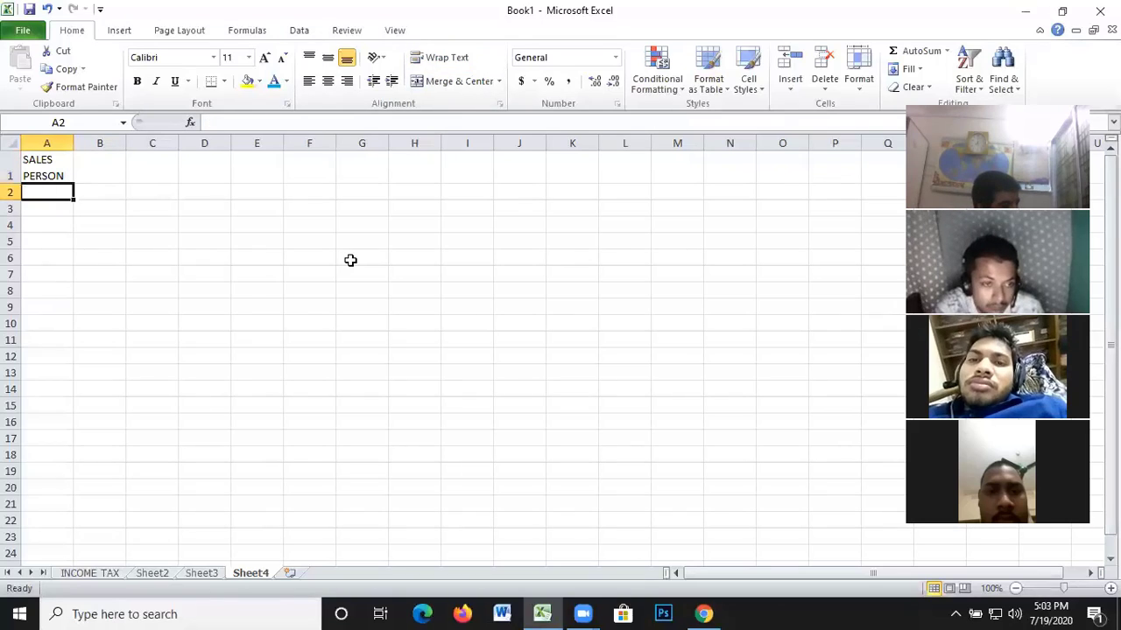
pyautogui.write('K')
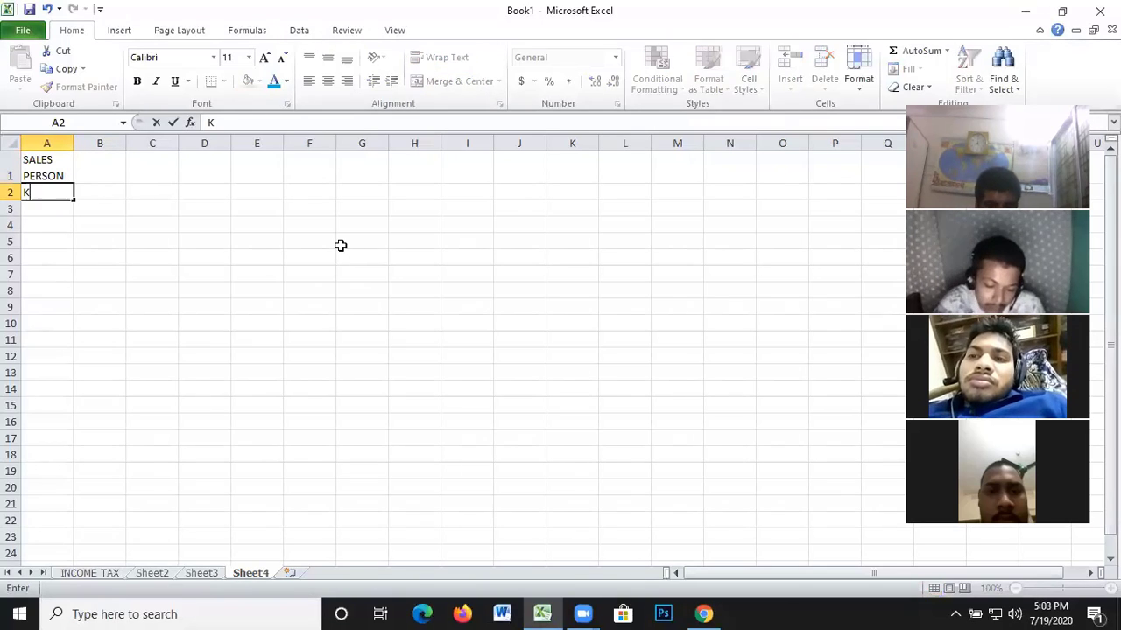
pyautogui.write('ABIR')
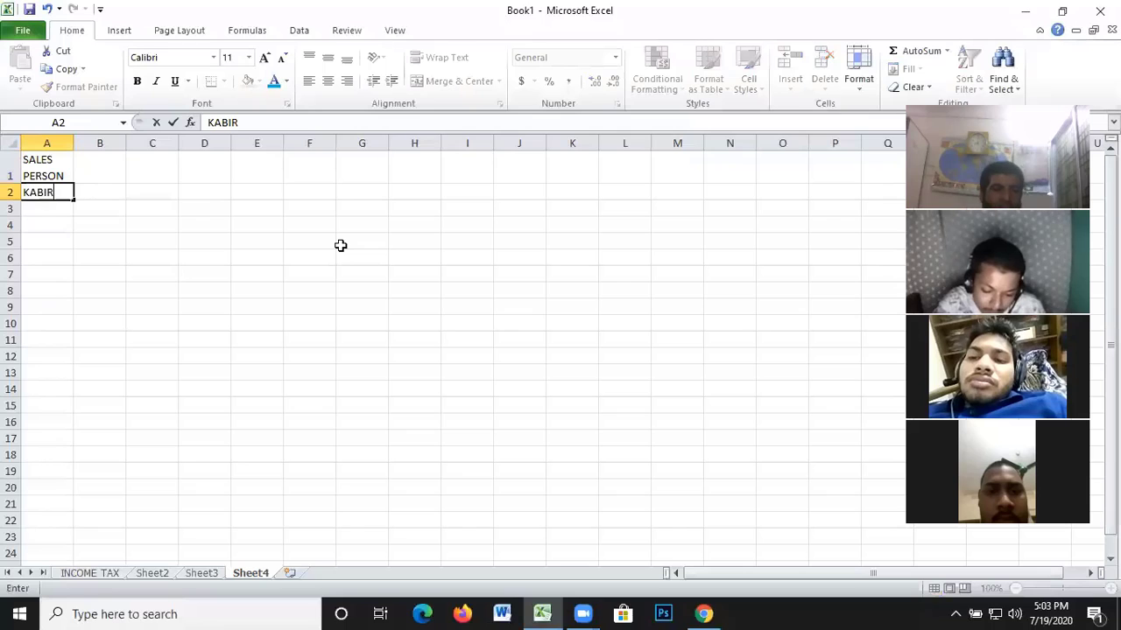
pyautogui.press('Return')
pyautogui.press('Right')
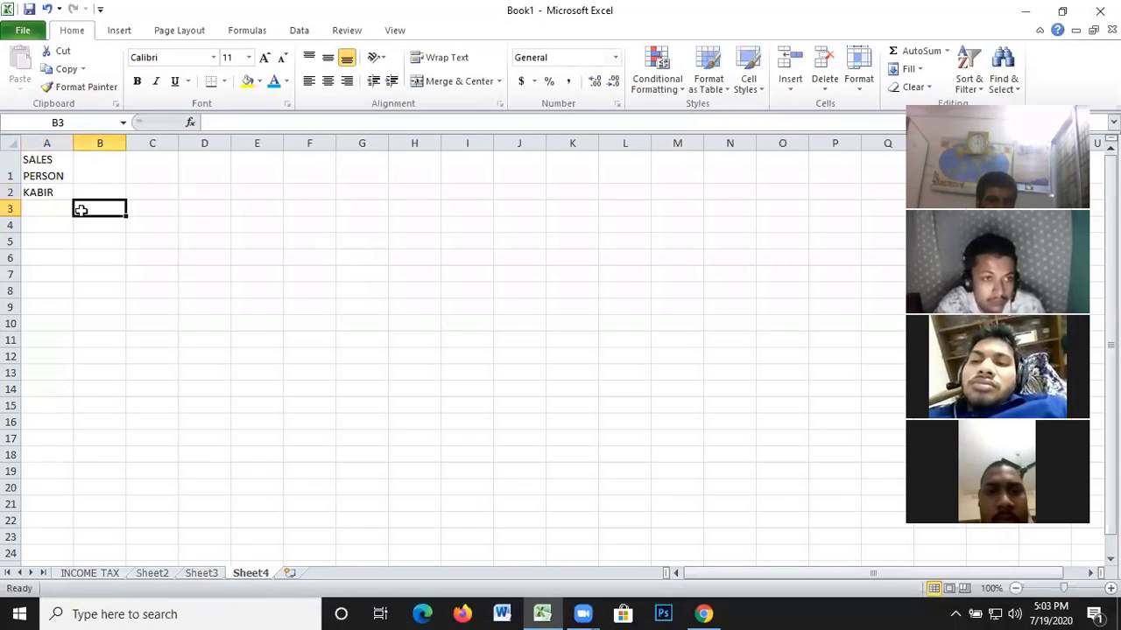
pyautogui.click(54, 208)
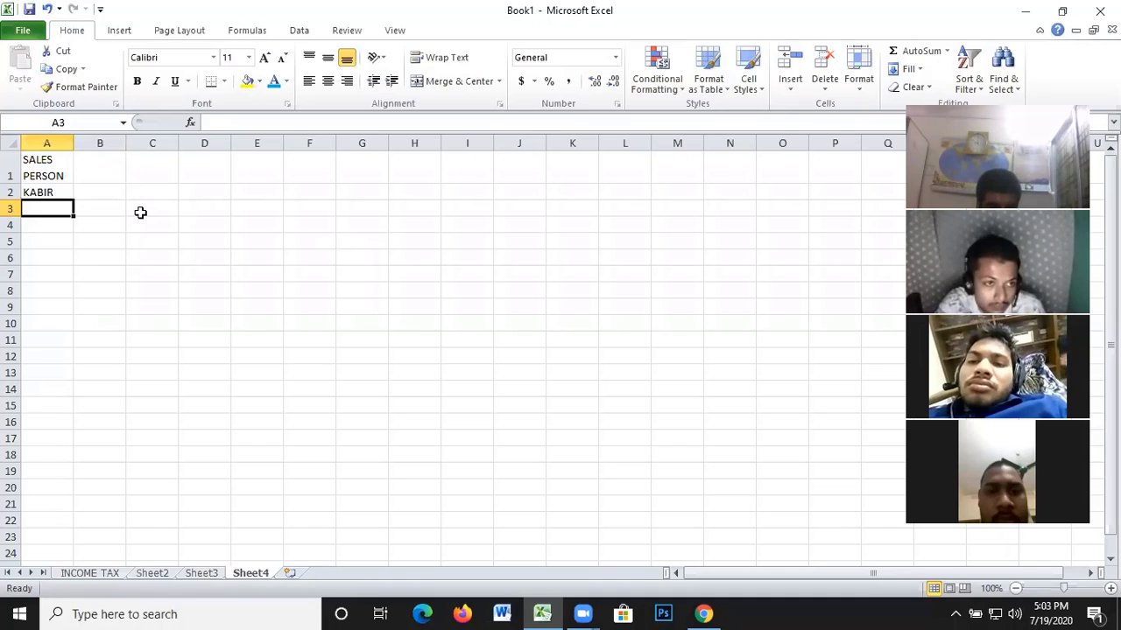
pyautogui.write('ABBAS')
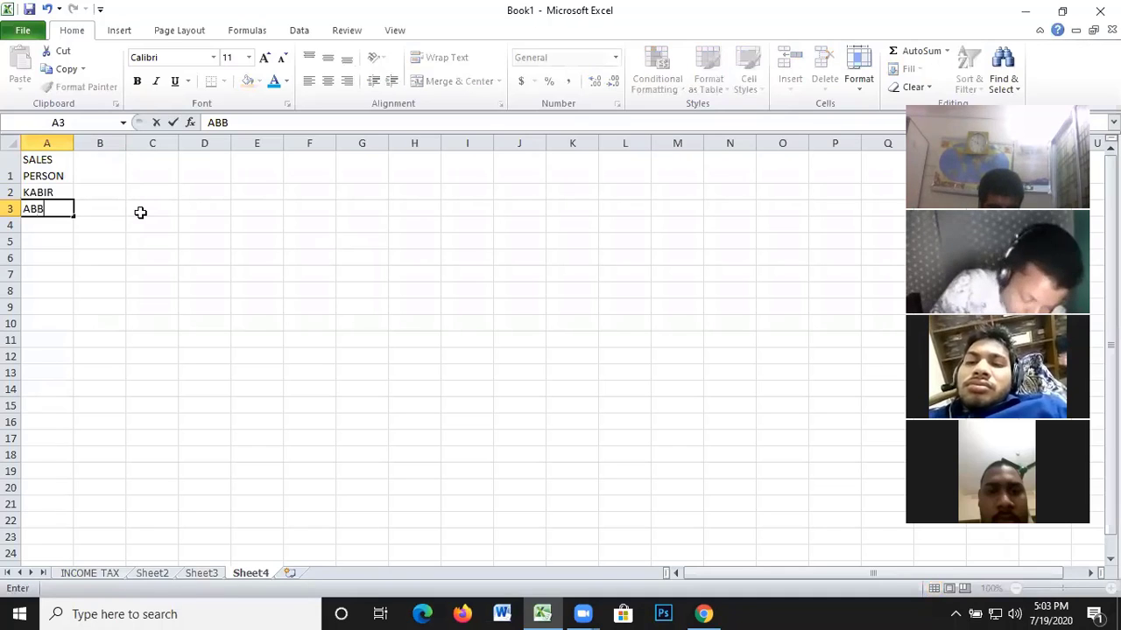
pyautogui.click(44, 226)
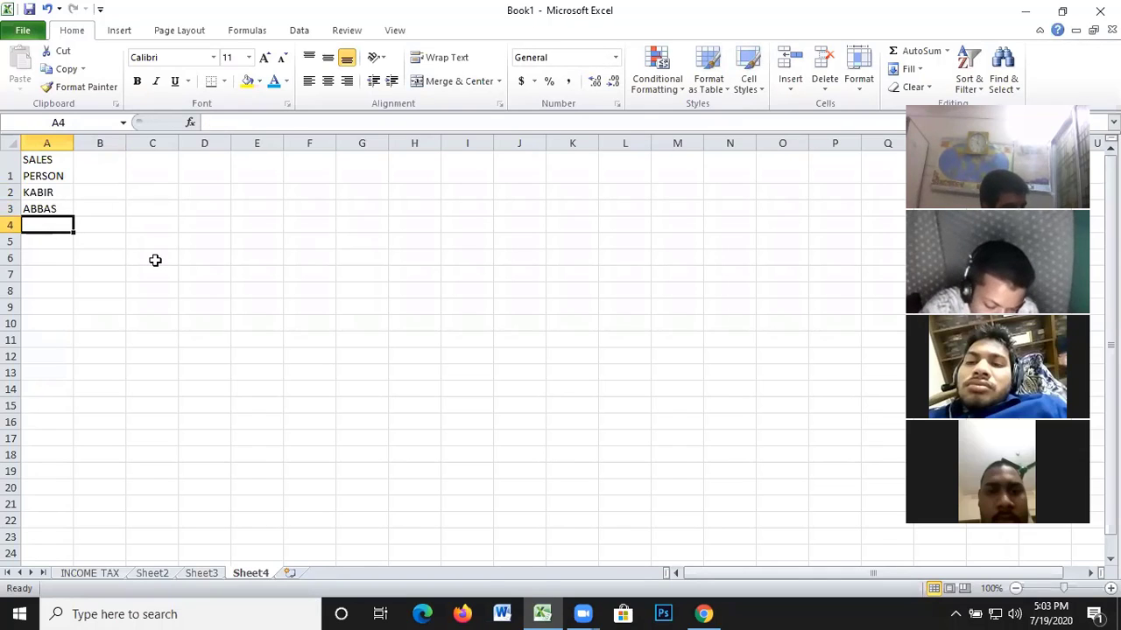
pyautogui.write('RAH')
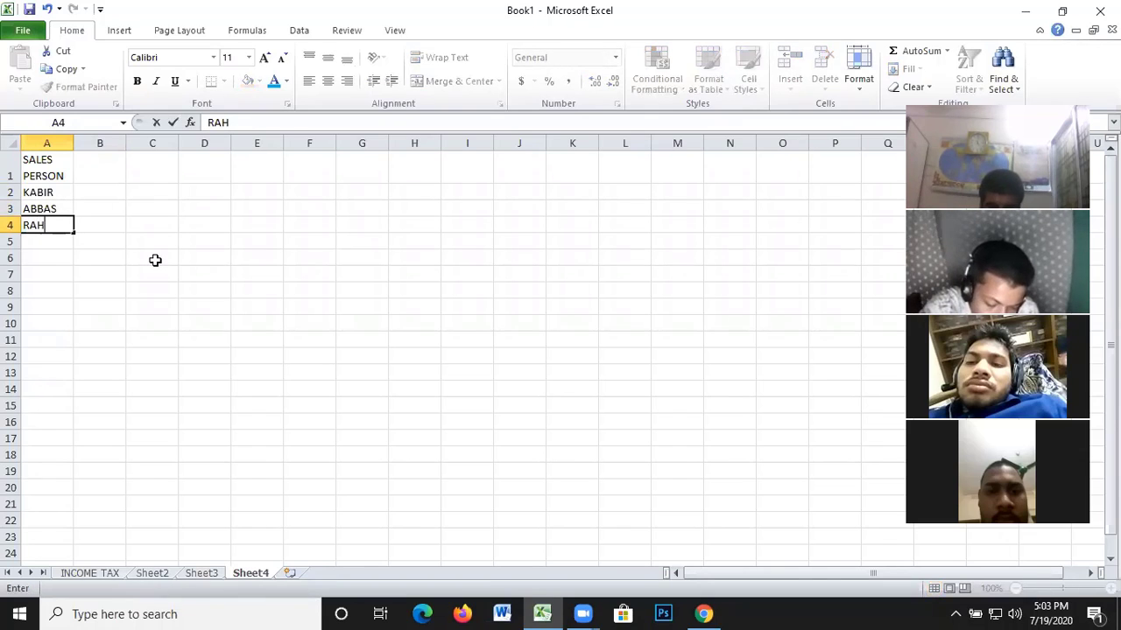
pyautogui.write('MAN')
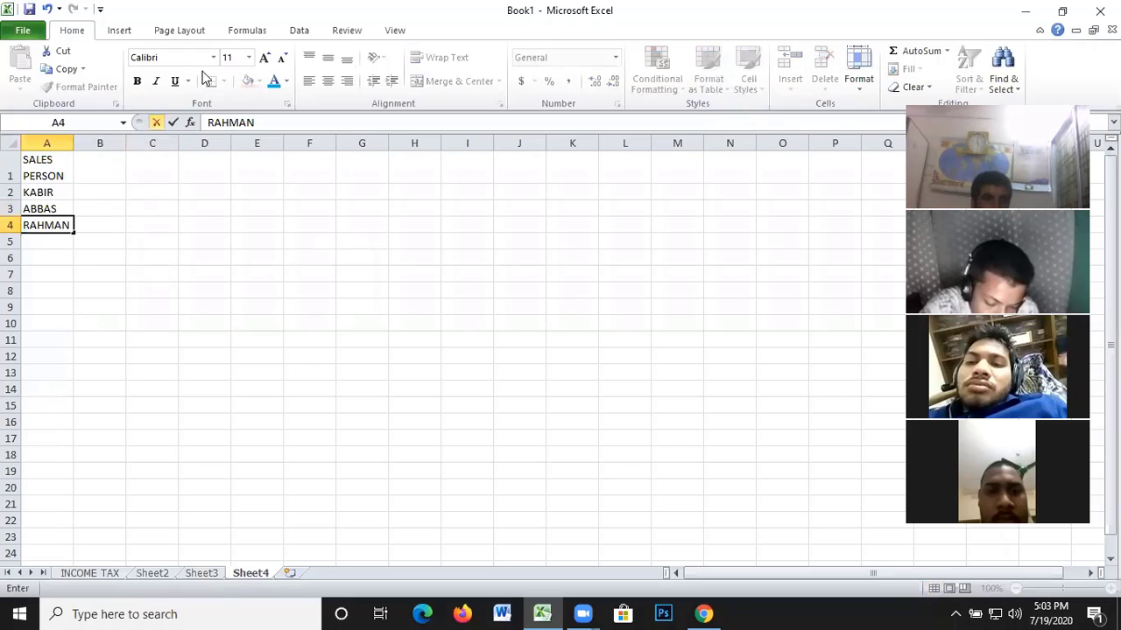
# Enter the heading SALES in B1 and the amounts 55000, 18000 and 34000 in cells B2 to B4
pyautogui.click(96, 164)
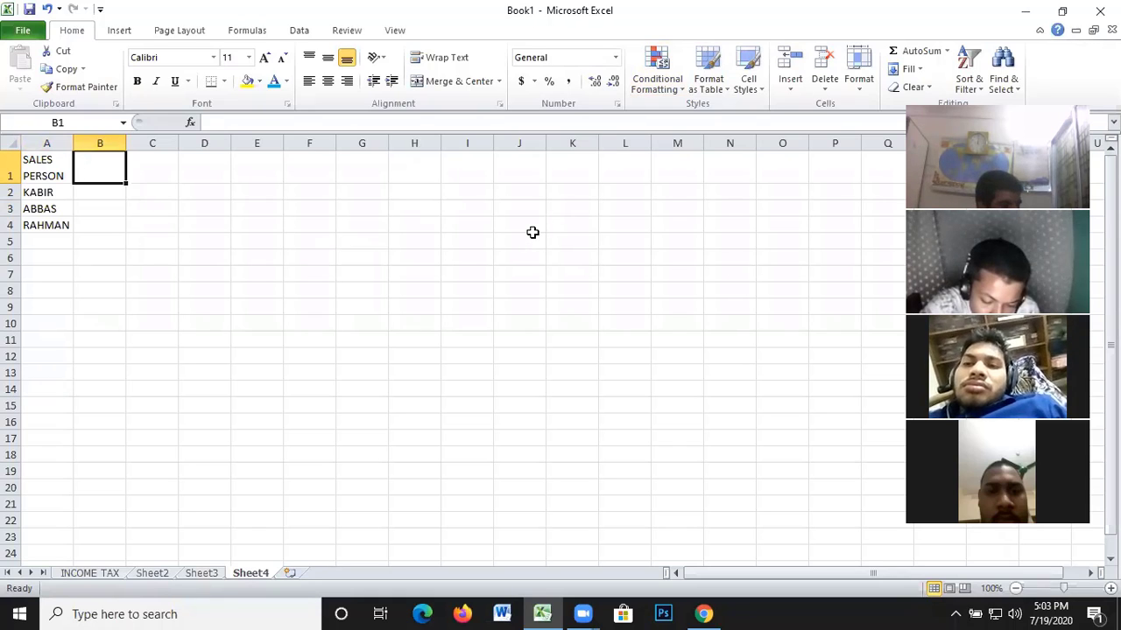
pyautogui.write('SAL')
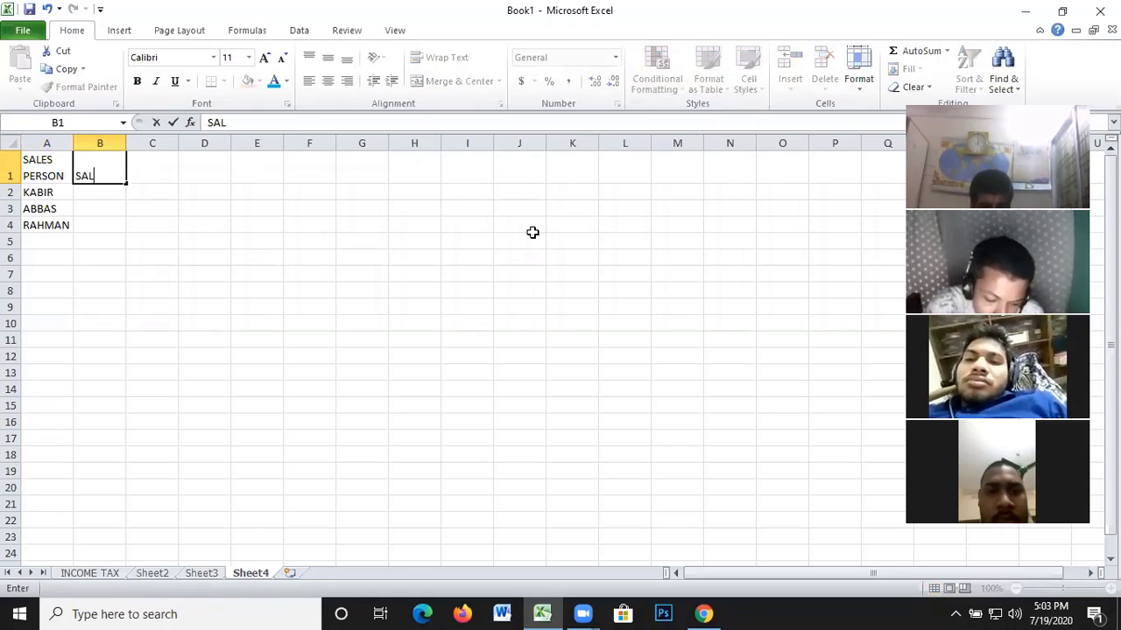
pyautogui.write('ES')
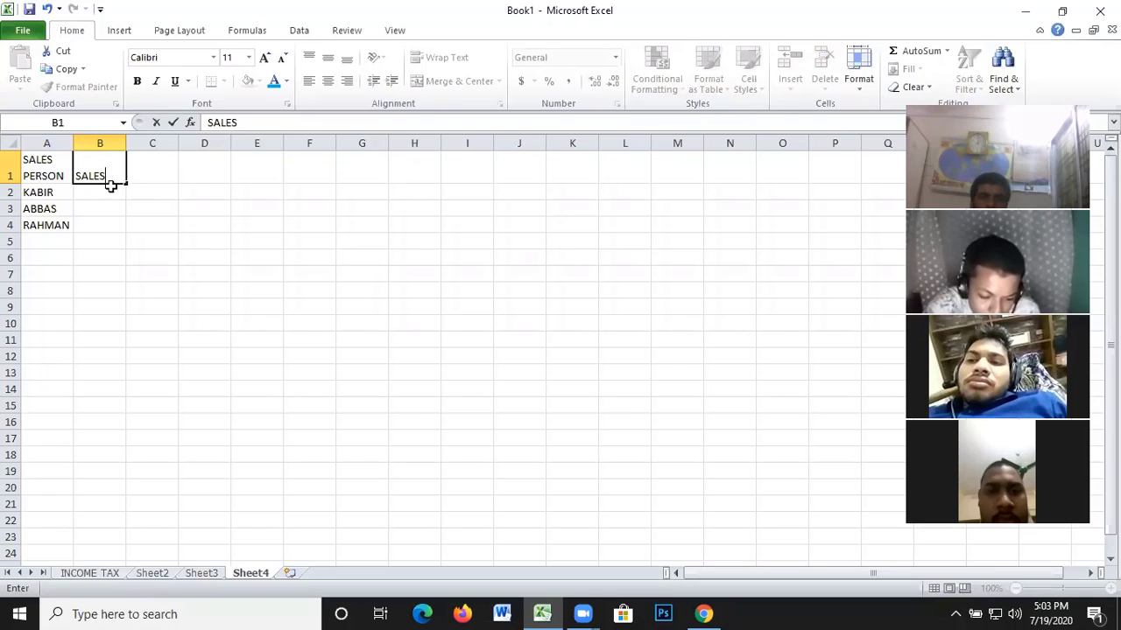
pyautogui.press('Return')
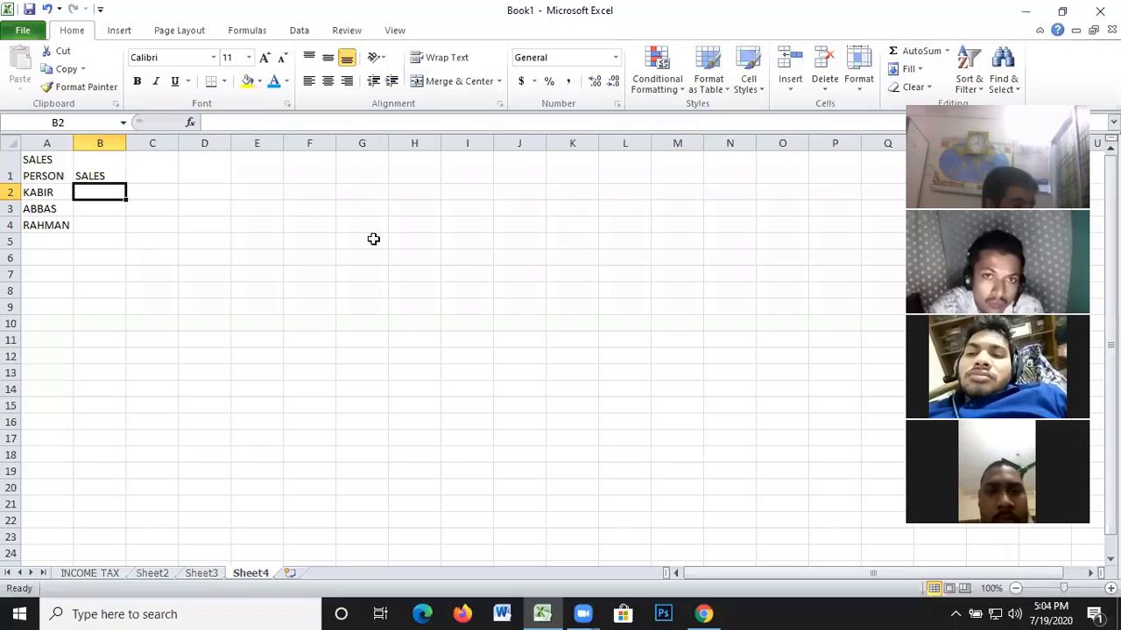
pyautogui.write('55000')
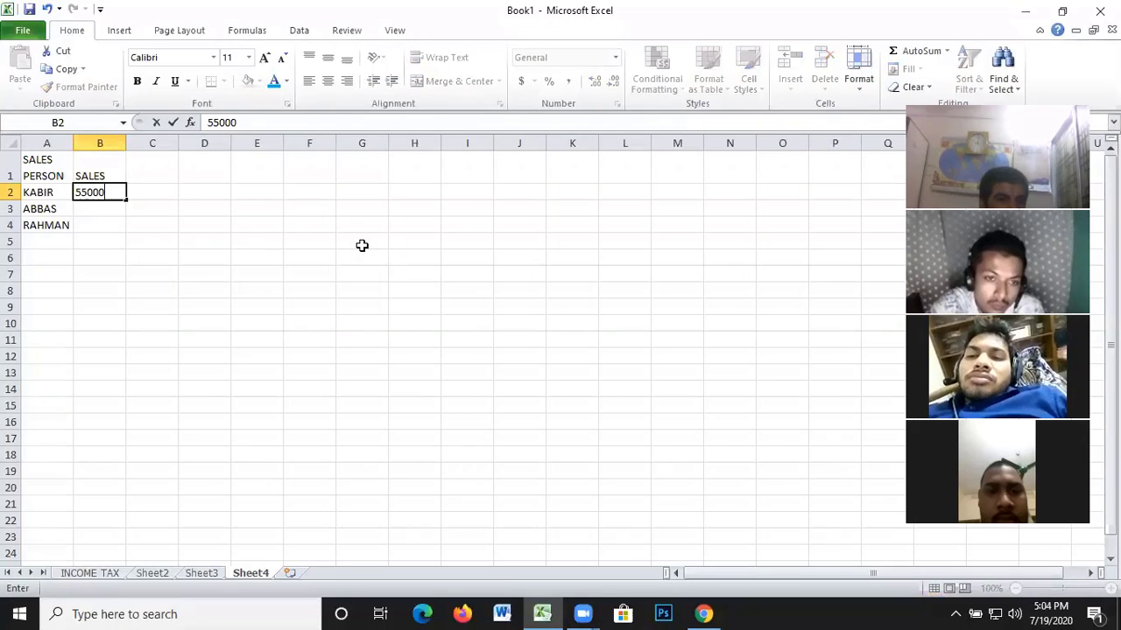
pyautogui.press('Return')
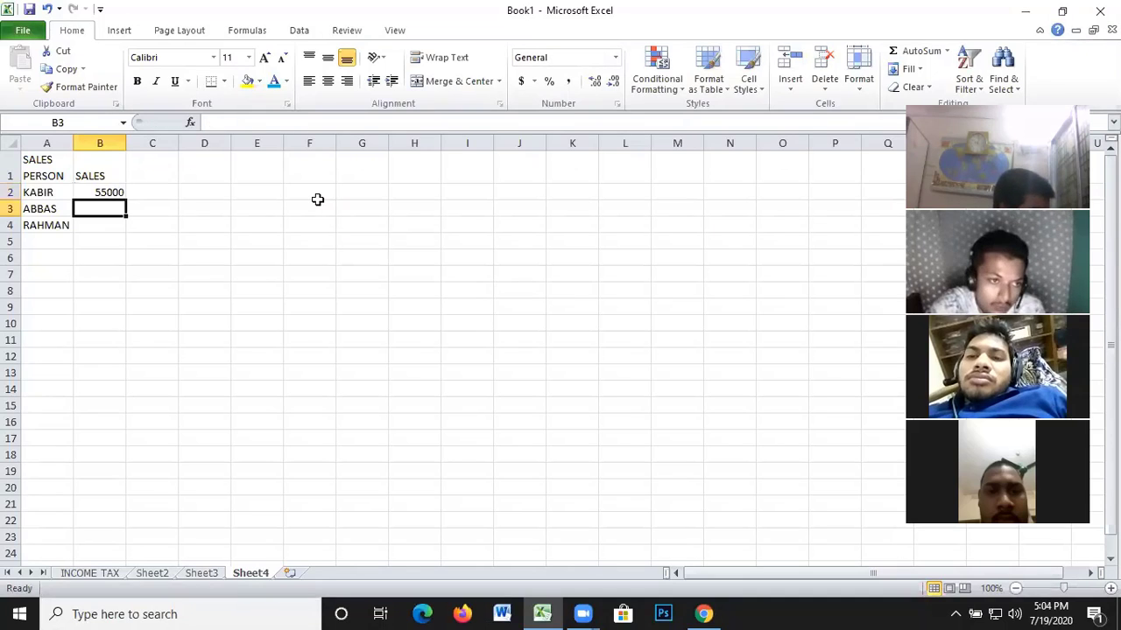
pyautogui.write('18000')
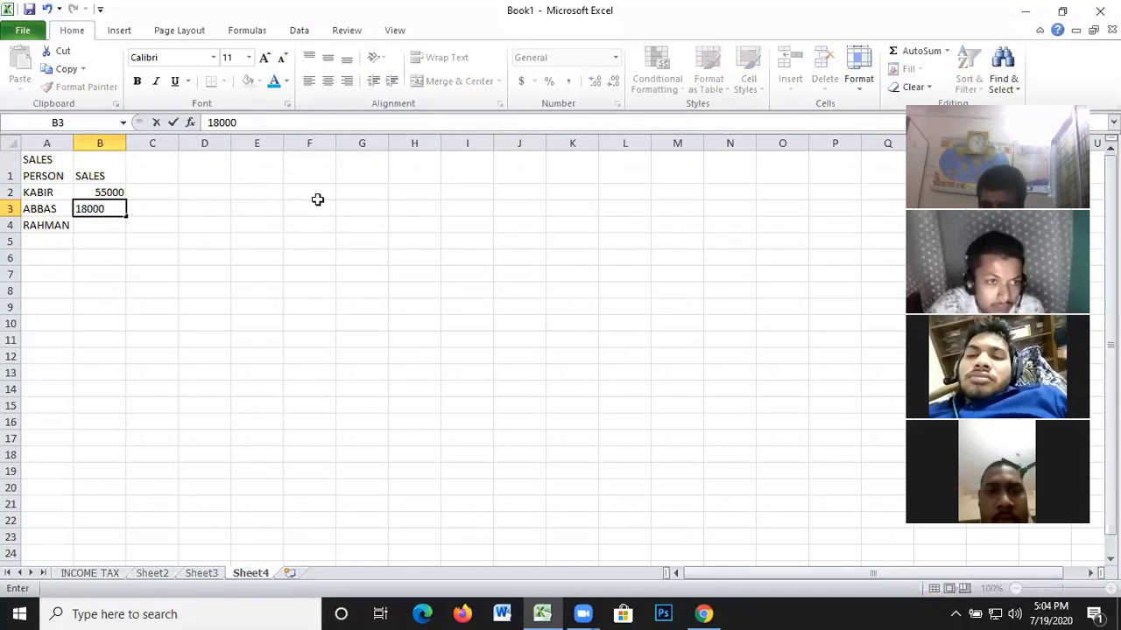
pyautogui.press('Return')
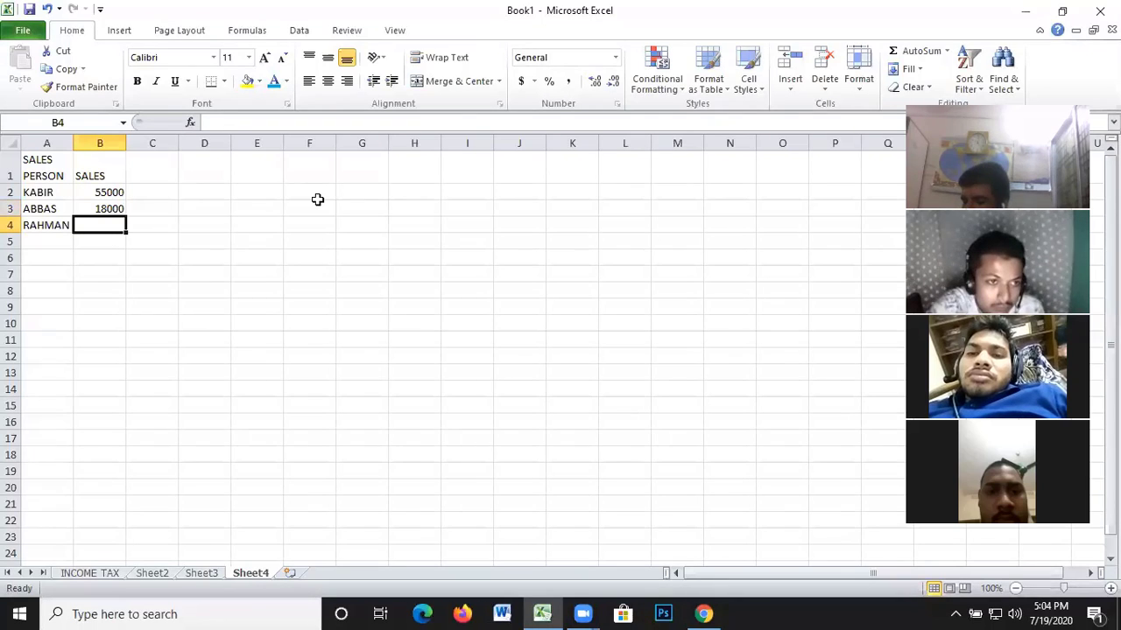
pyautogui.write('34000')
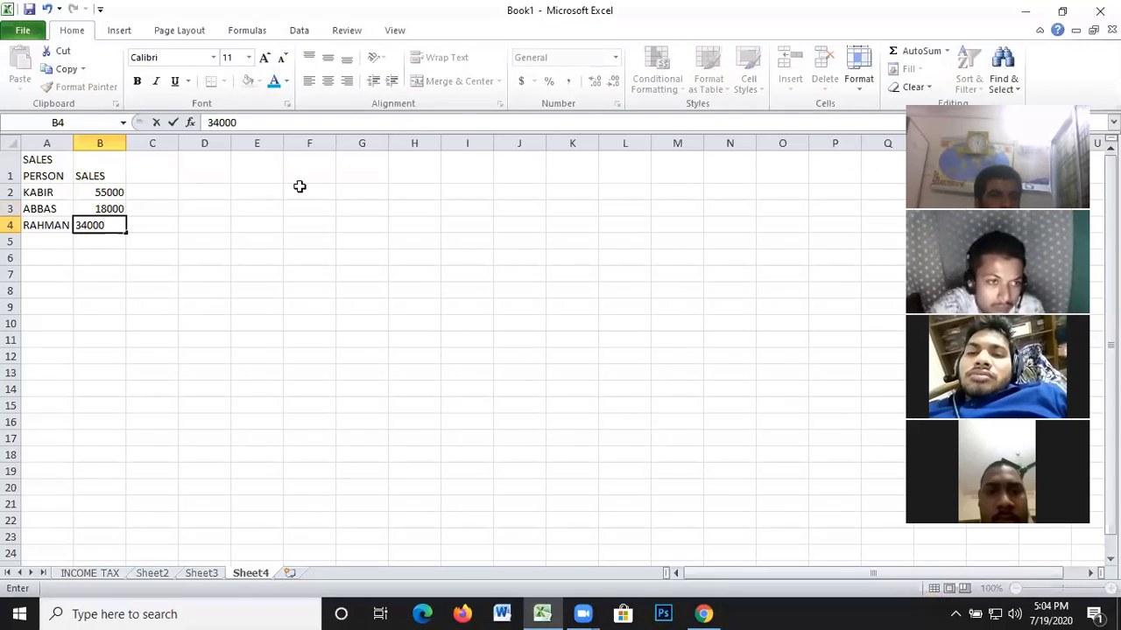
# Enter the heading COMMISSION in cell C1 and autofit the width of column C to it
pyautogui.click(157, 173)
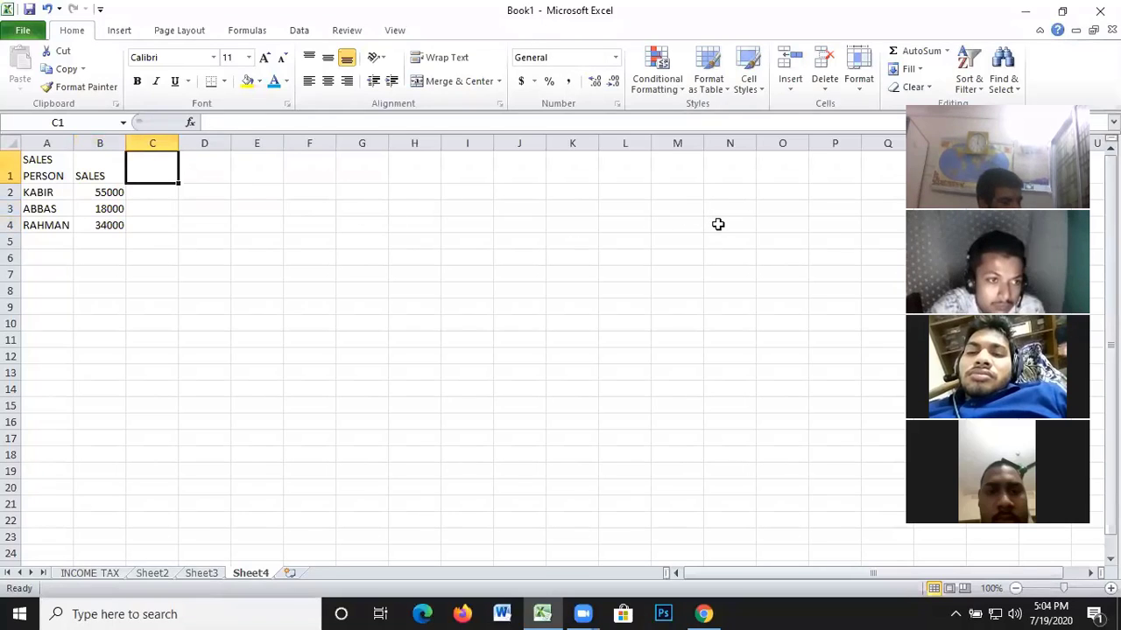
pyautogui.write('COMMI')
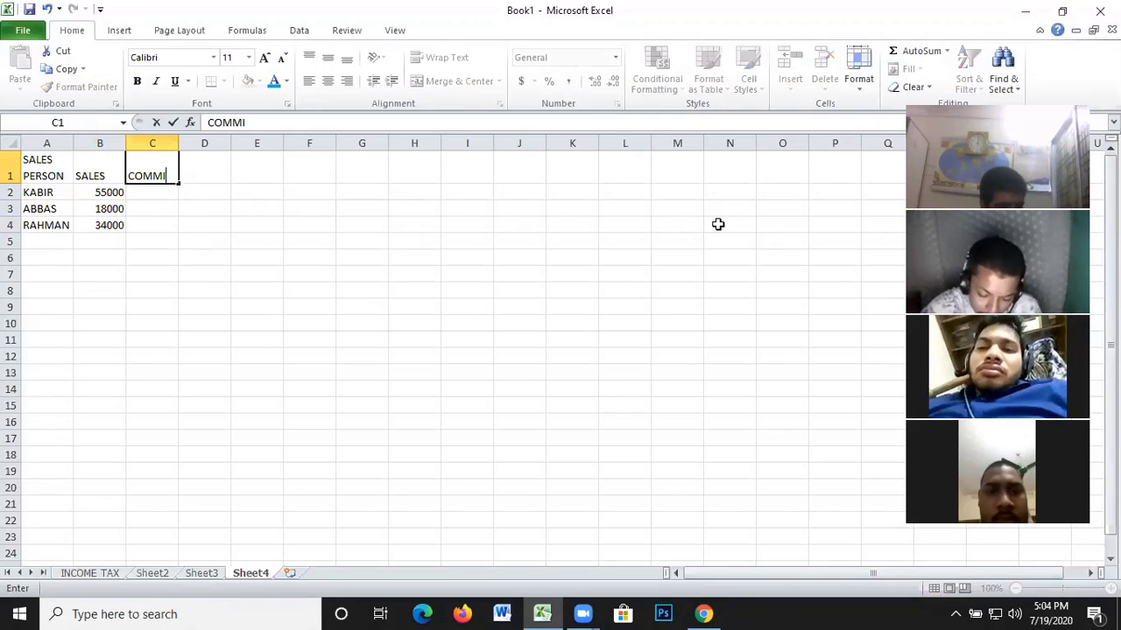
pyautogui.write('SSION')
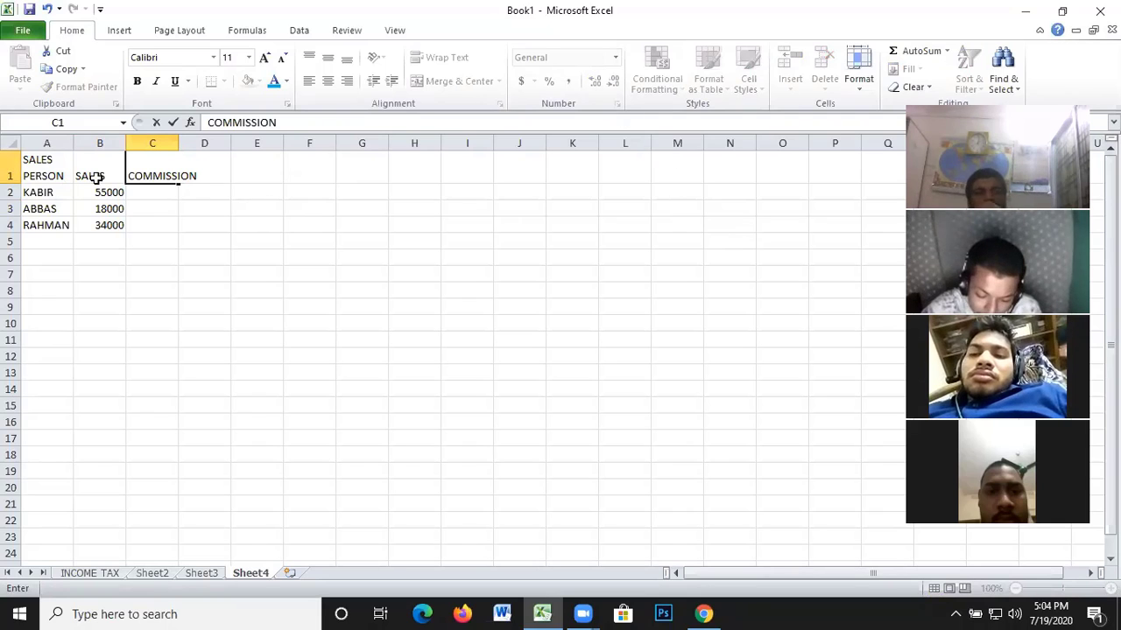
pyautogui.click(141, 205)
pyautogui.click(160, 178)
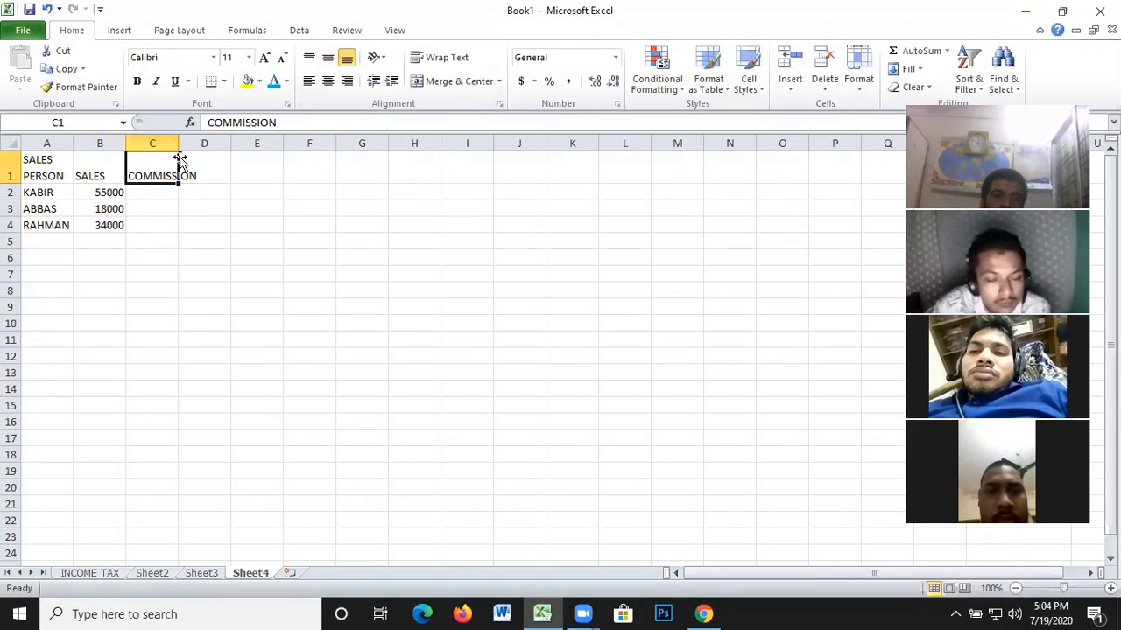
pyautogui.doubleClick(180, 145)
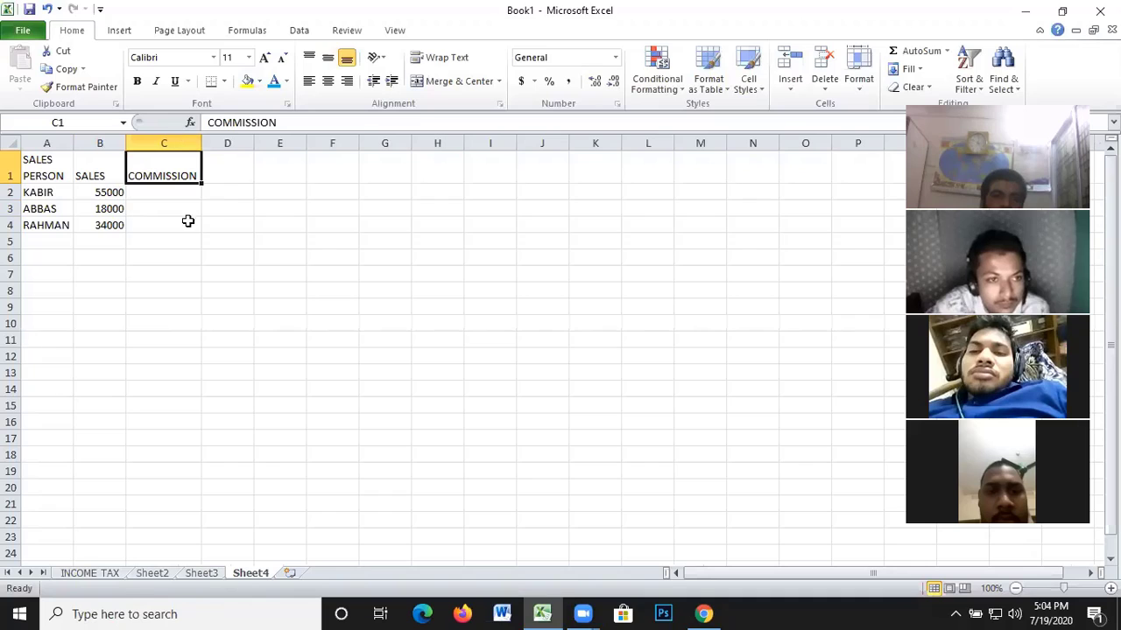
# Begin an IF formula in cell C2 that returns B2*5% when B2<=10000
pyautogui.click(160, 196)
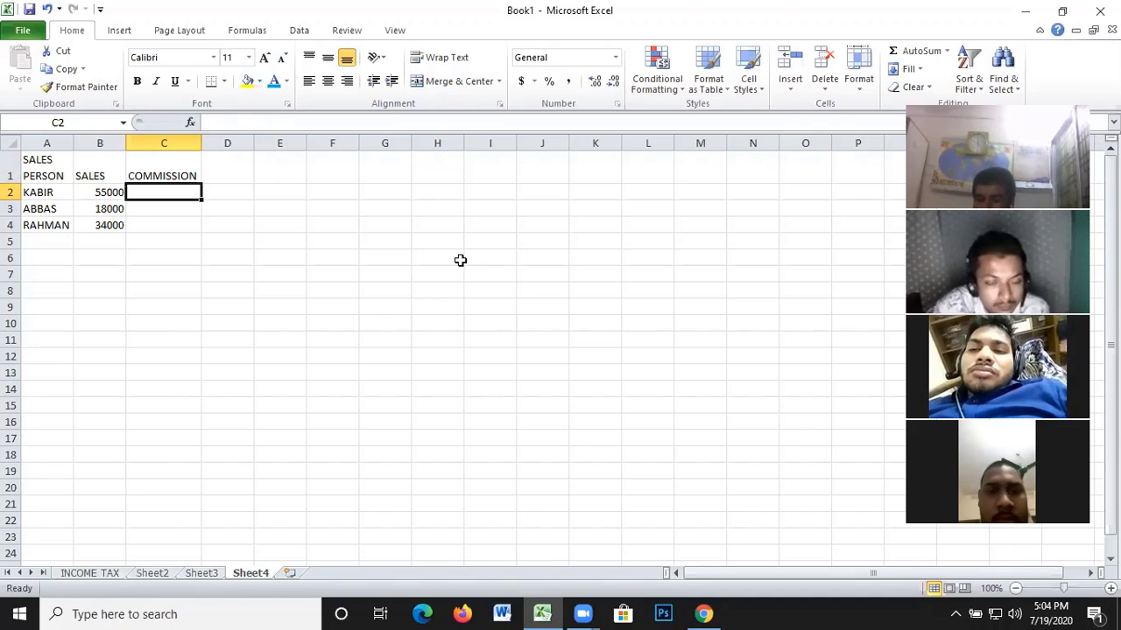
pyautogui.write('=')
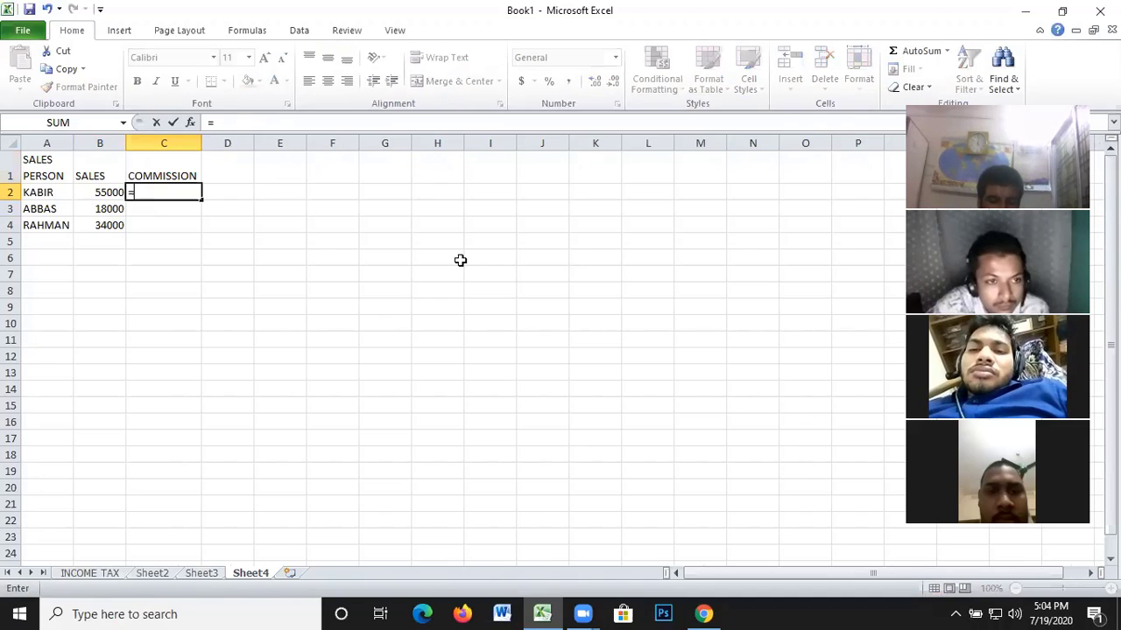
pyautogui.write('IF')
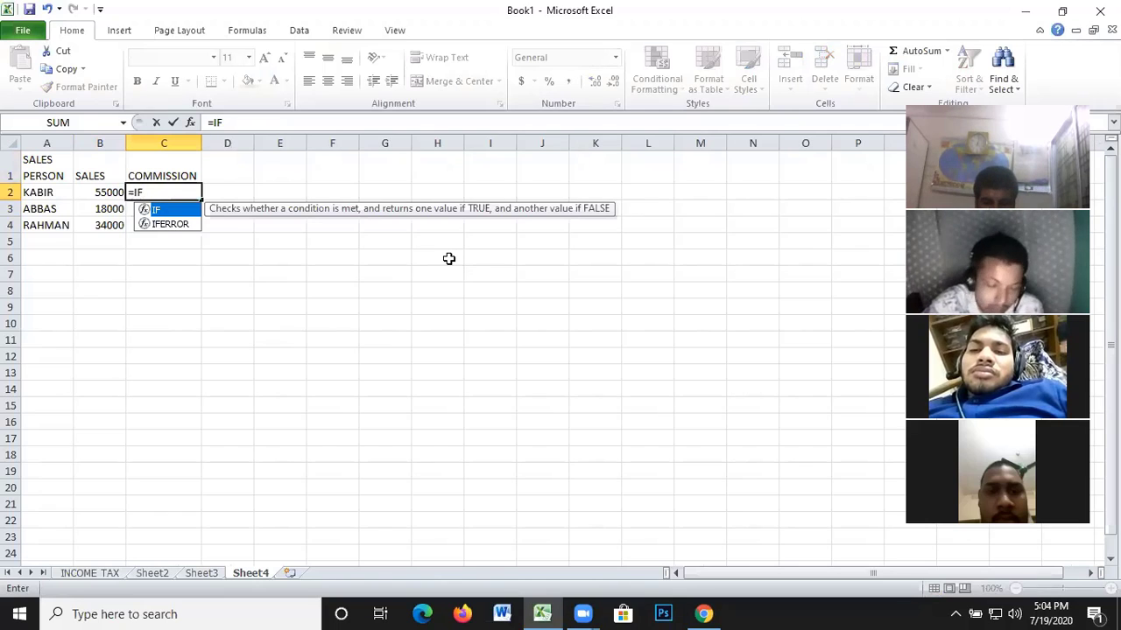
pyautogui.write('(')
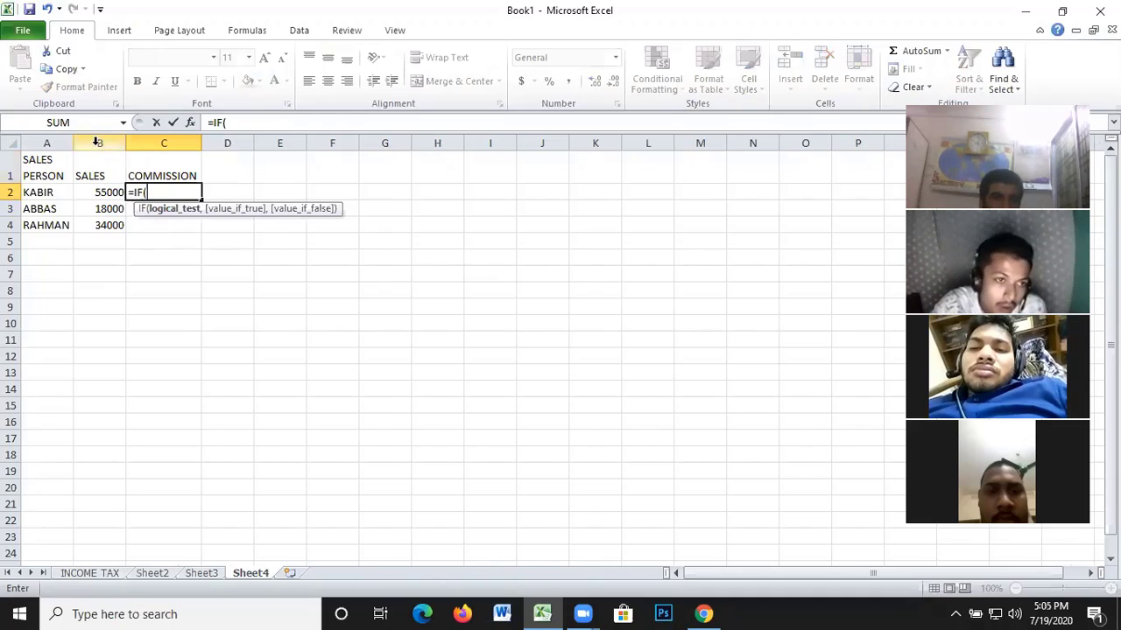
pyautogui.click(99, 195)
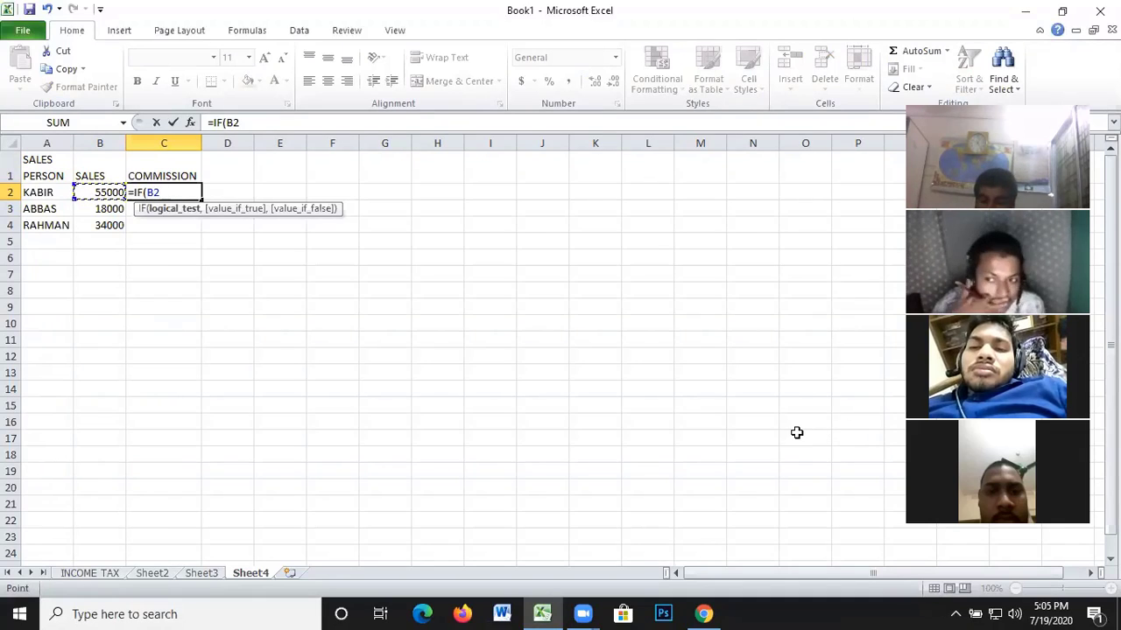
pyautogui.write('<')
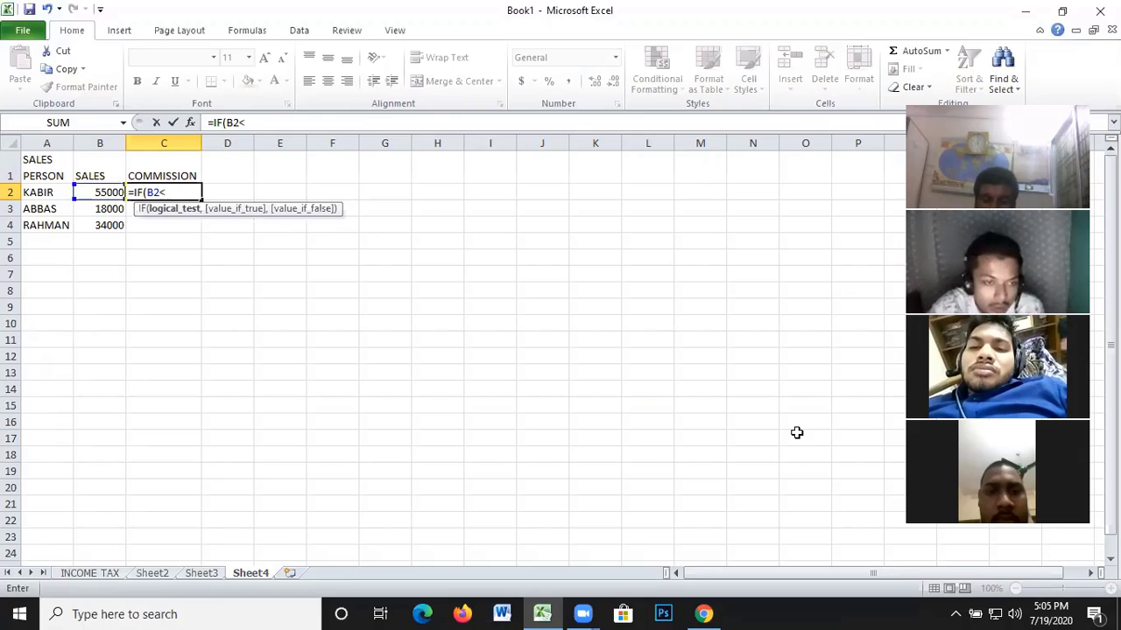
pyautogui.write('=')
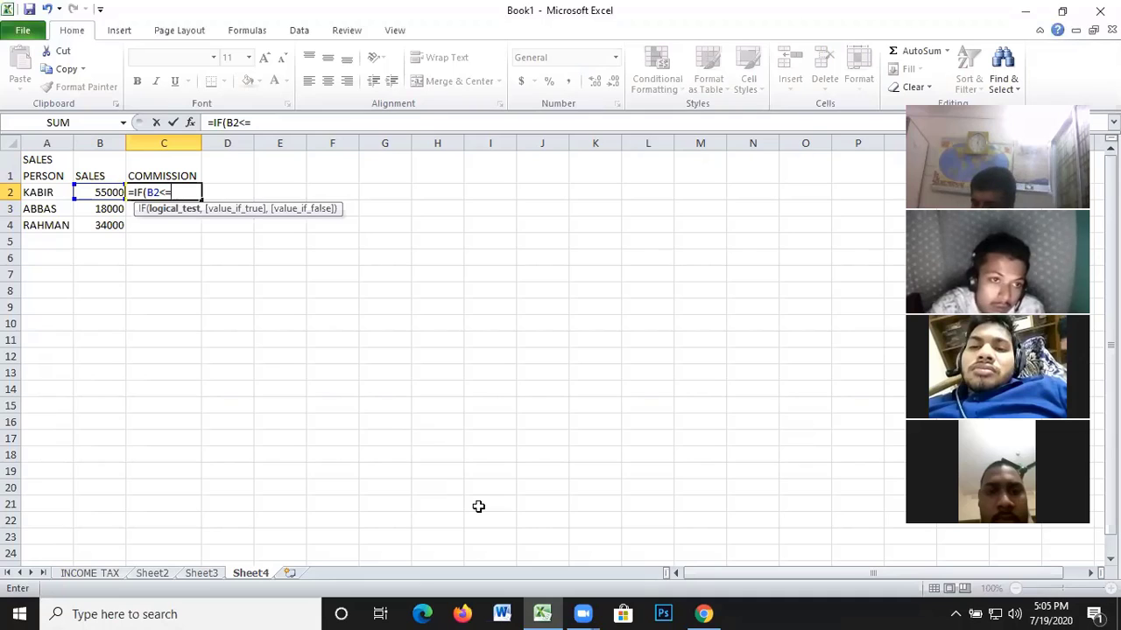
pyautogui.write('10000')
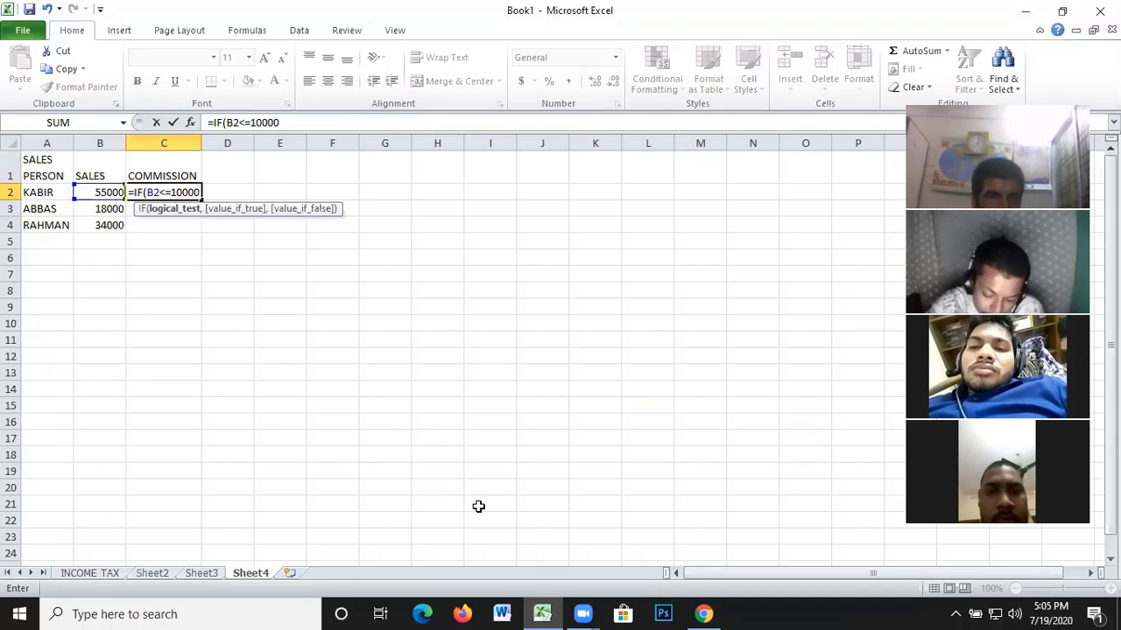
pyautogui.write(',')
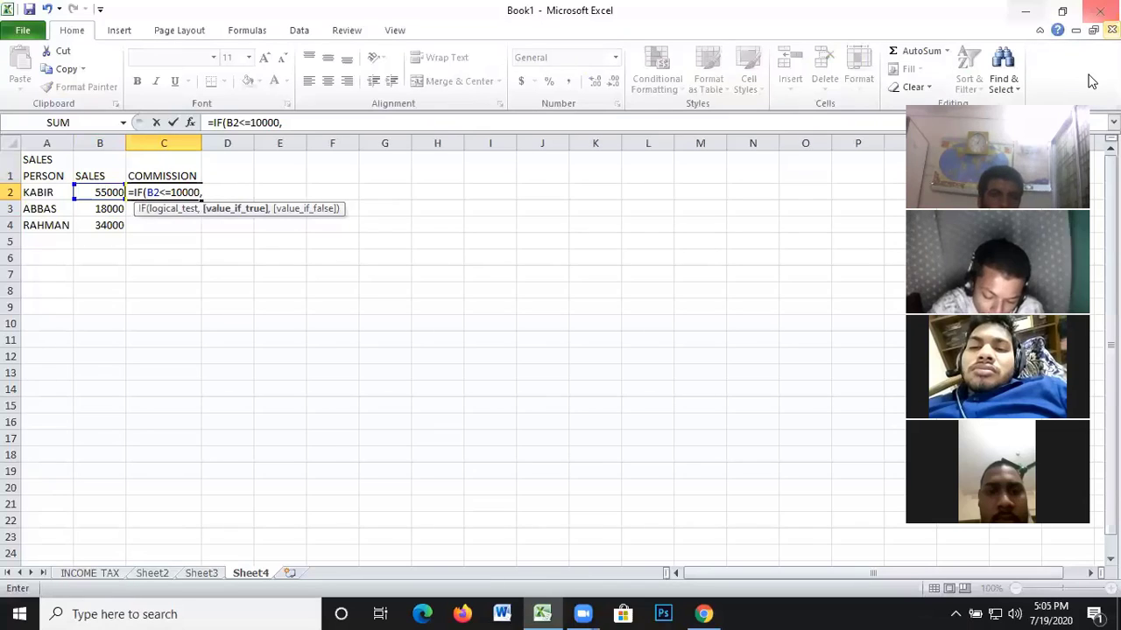
pyautogui.click(96, 191)
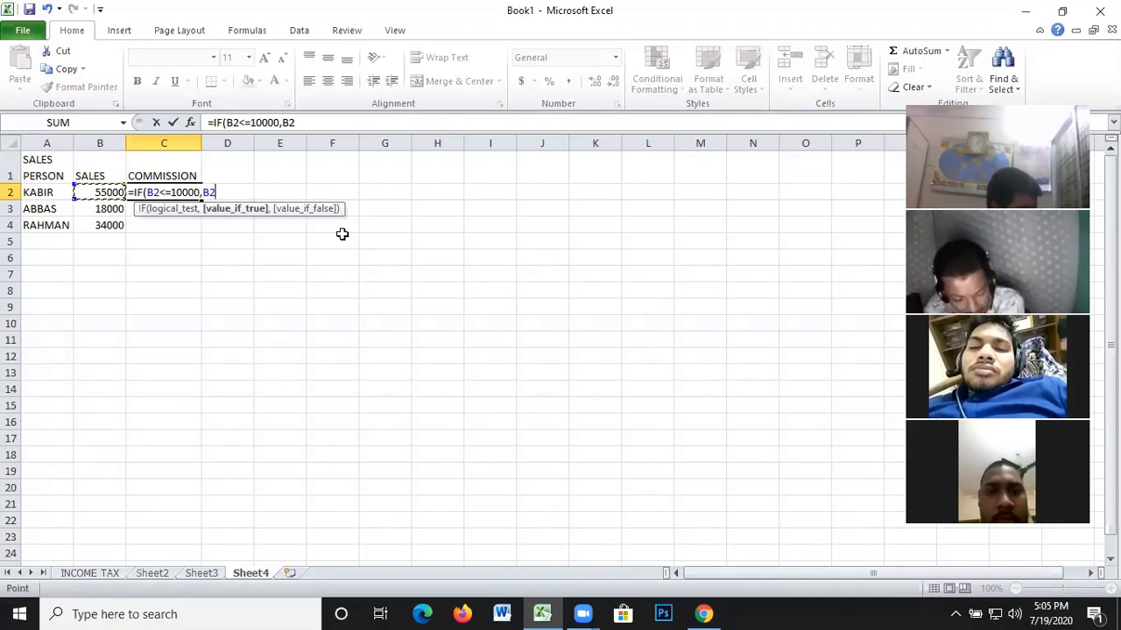
pyautogui.write('*')
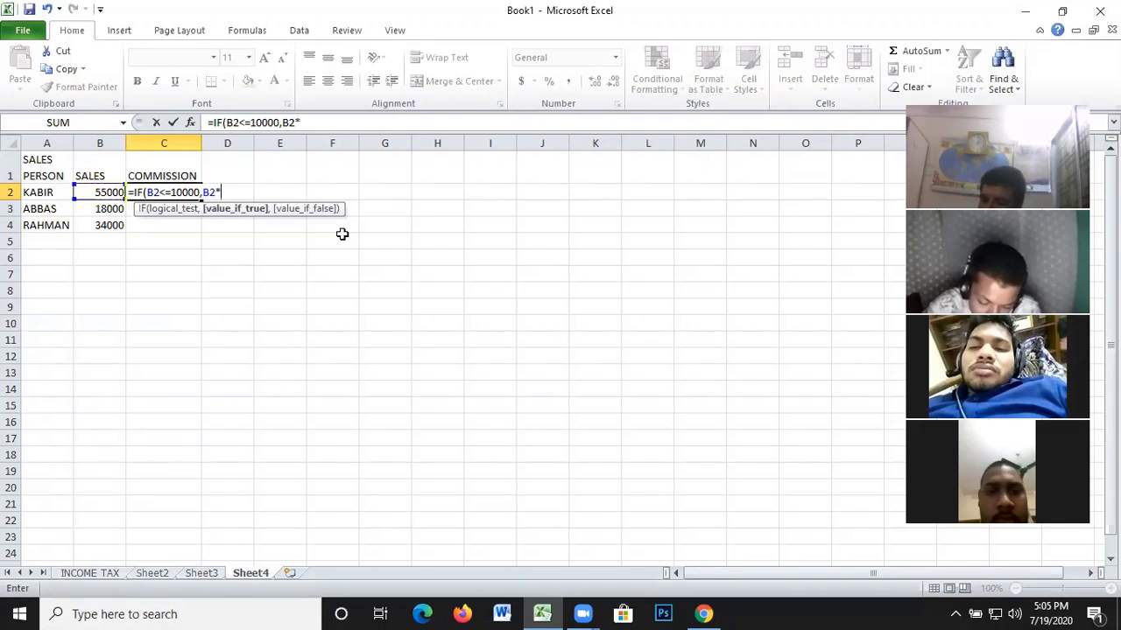
pyautogui.write('5')
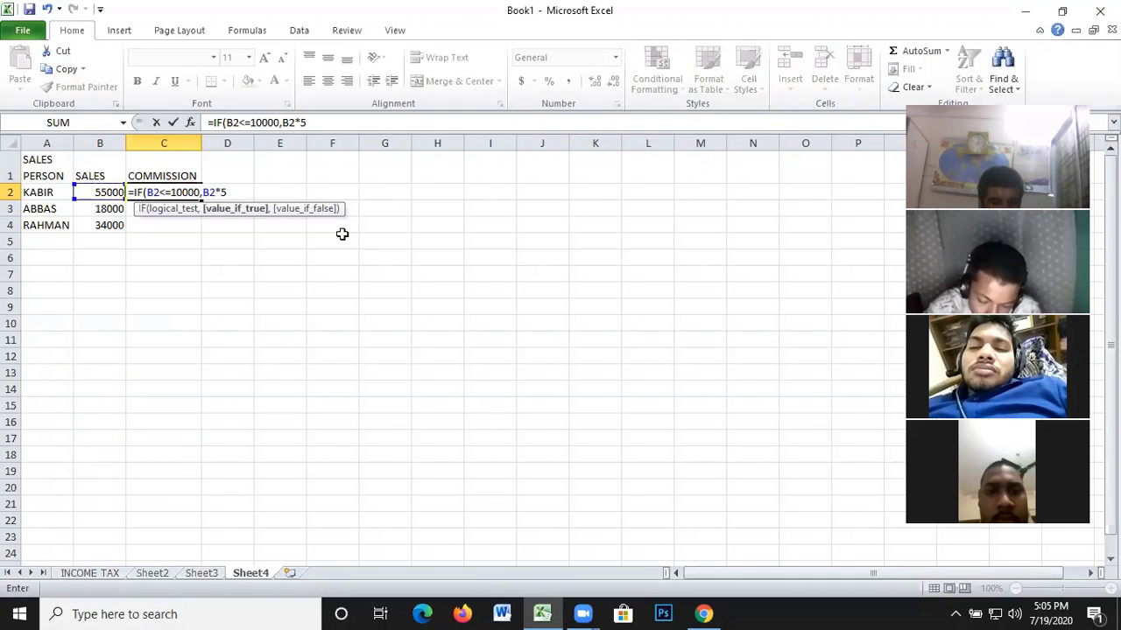
pyautogui.write('%')
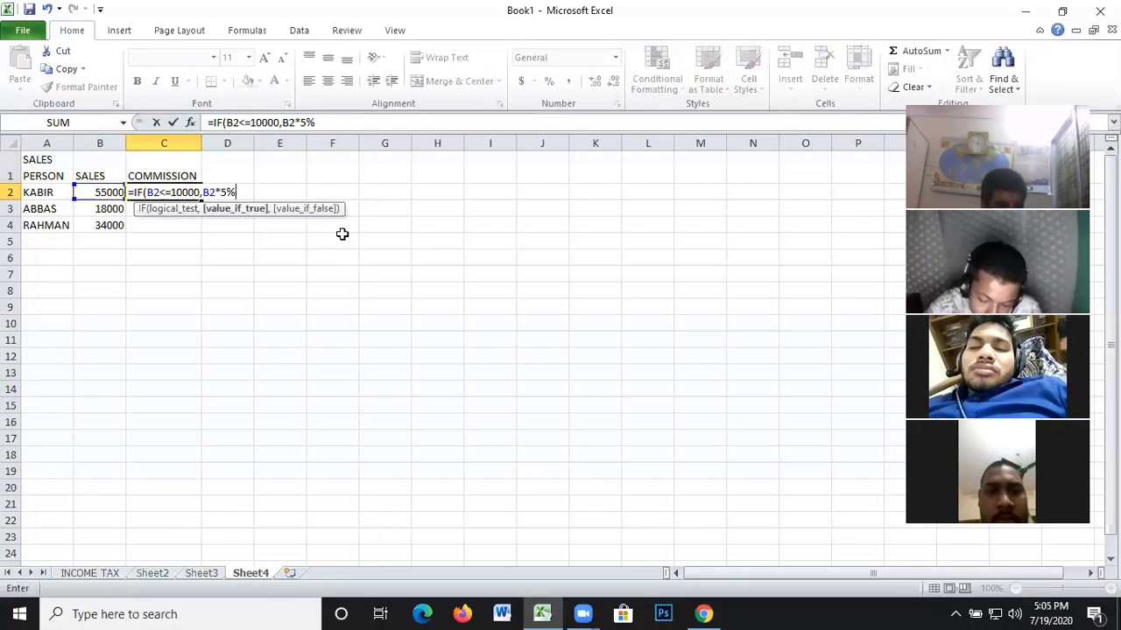
# Nest a second IF as the value-if-false in the C2 formula, returning B2*7% when B2<=20000
pyautogui.write(',')
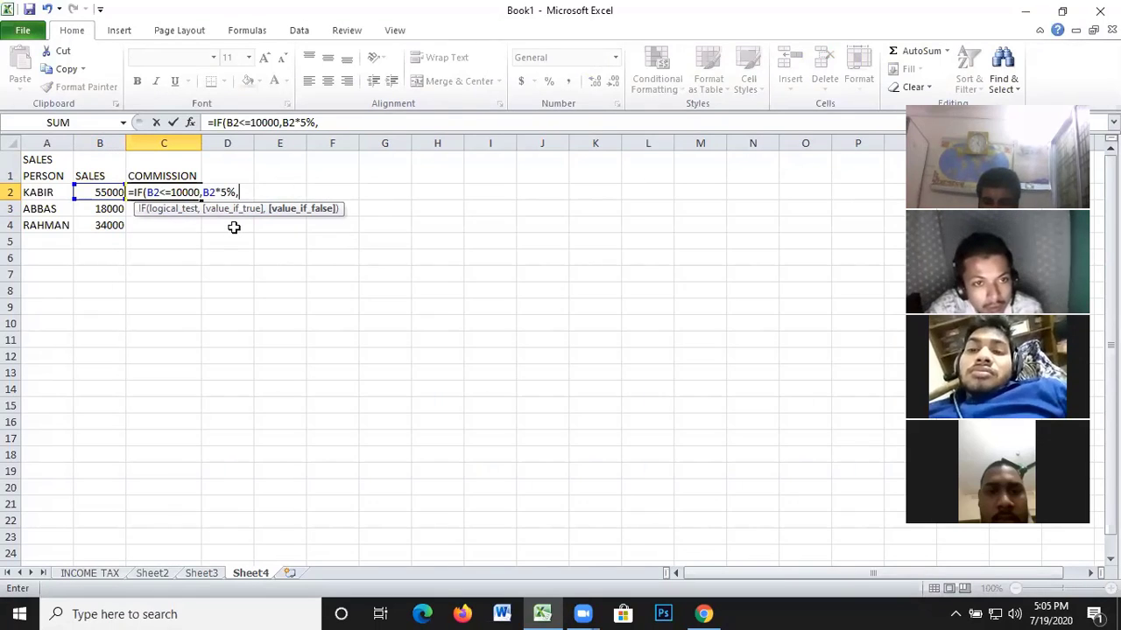
pyautogui.write('IF')
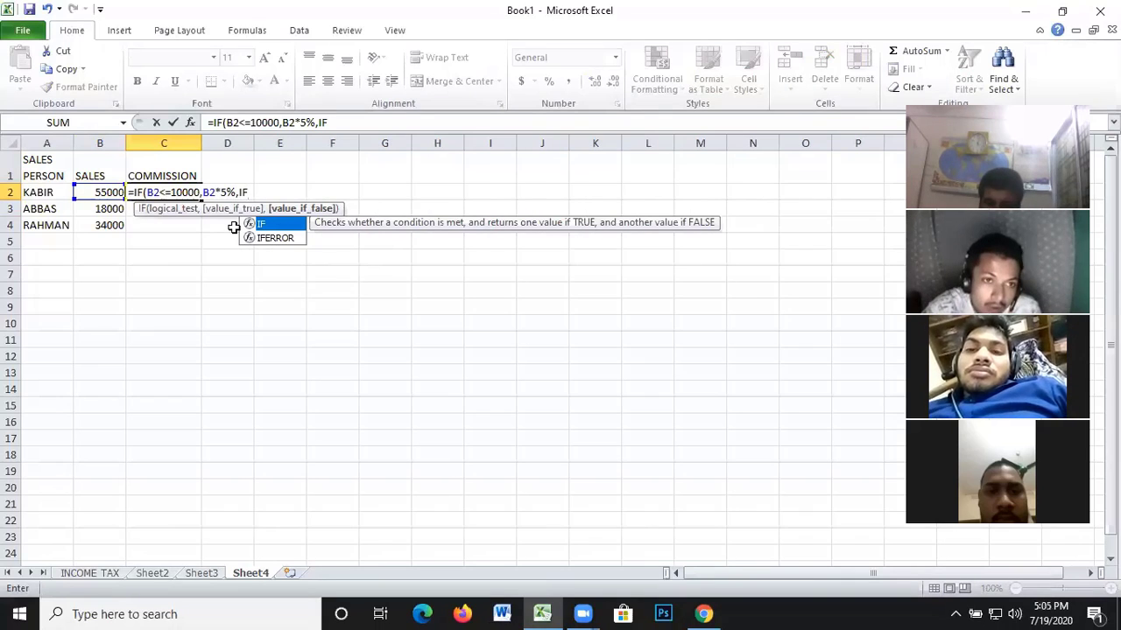
pyautogui.write('(')
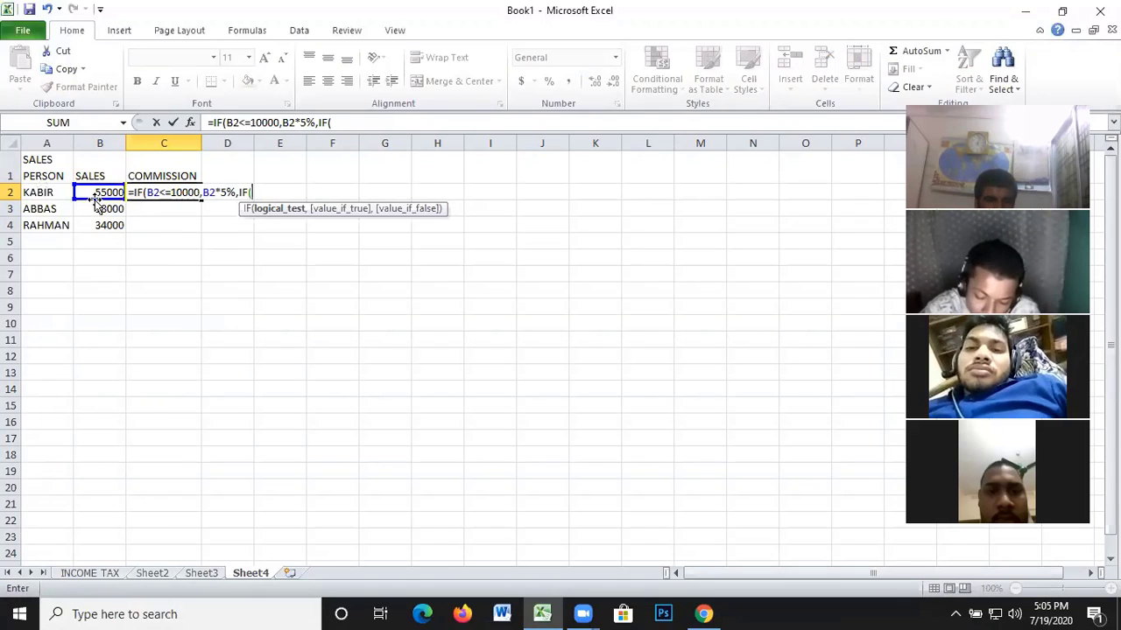
pyautogui.click(100, 193)
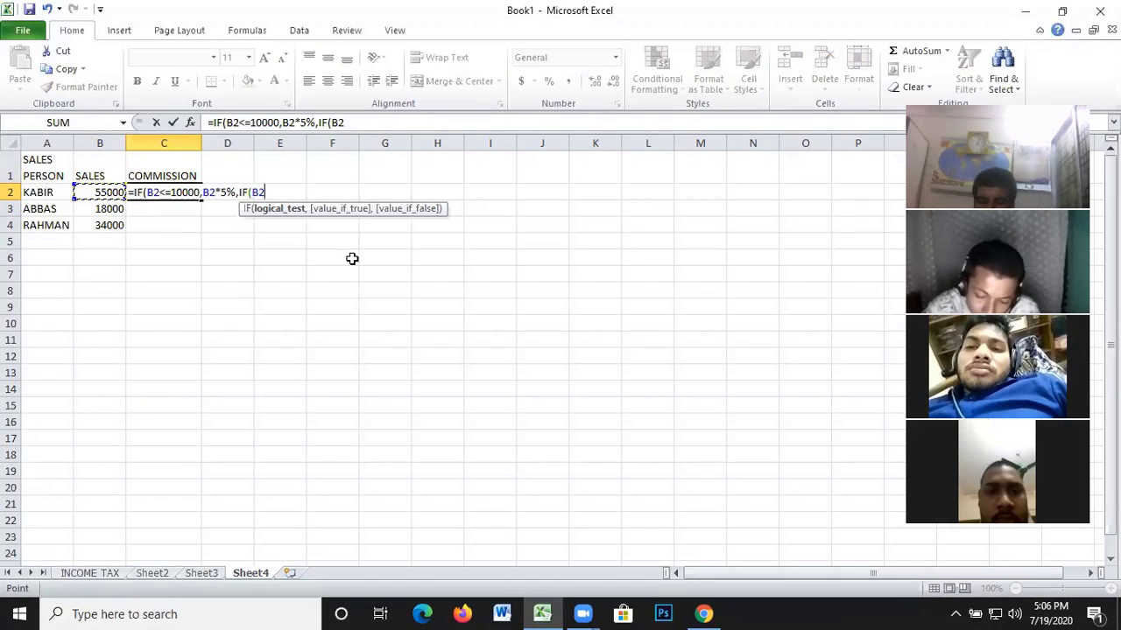
pyautogui.write('<')
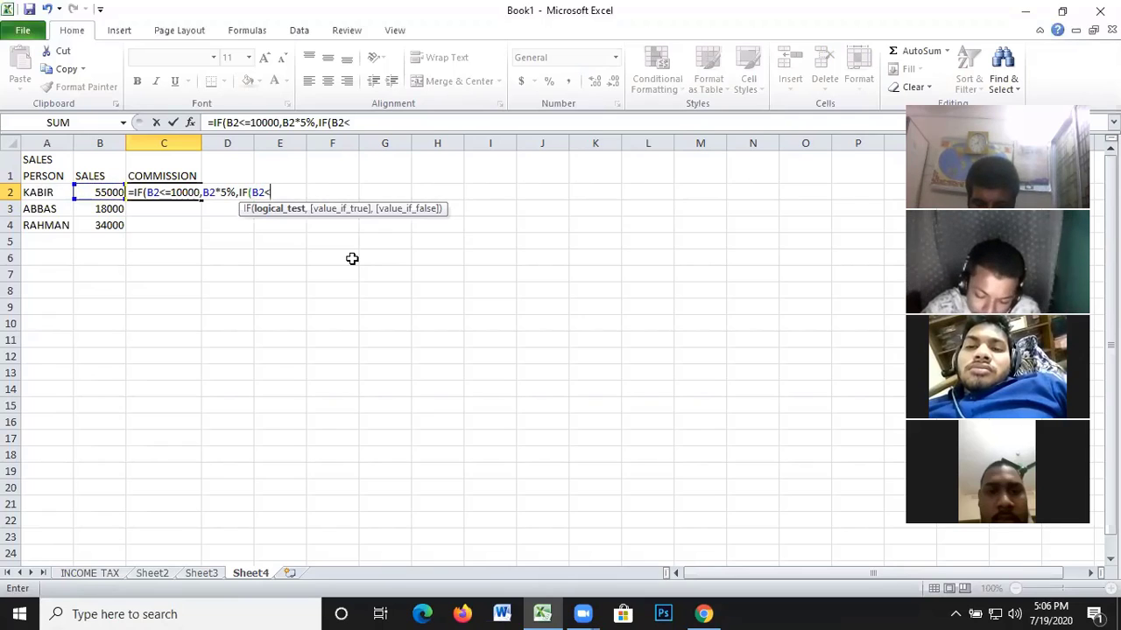
pyautogui.write('=')
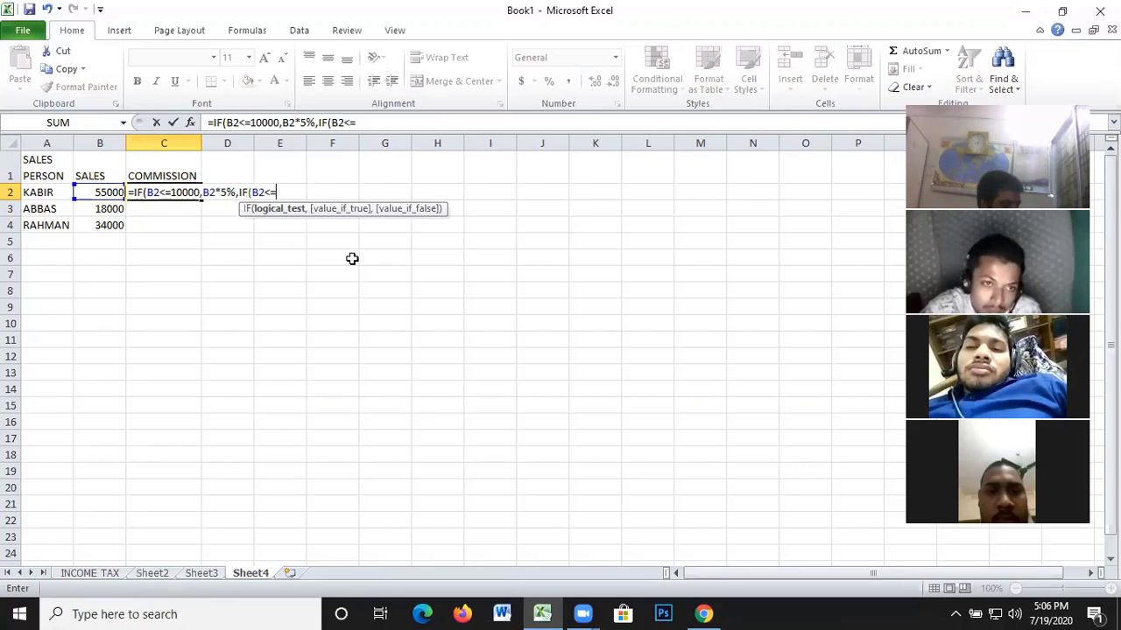
pyautogui.write('20000')
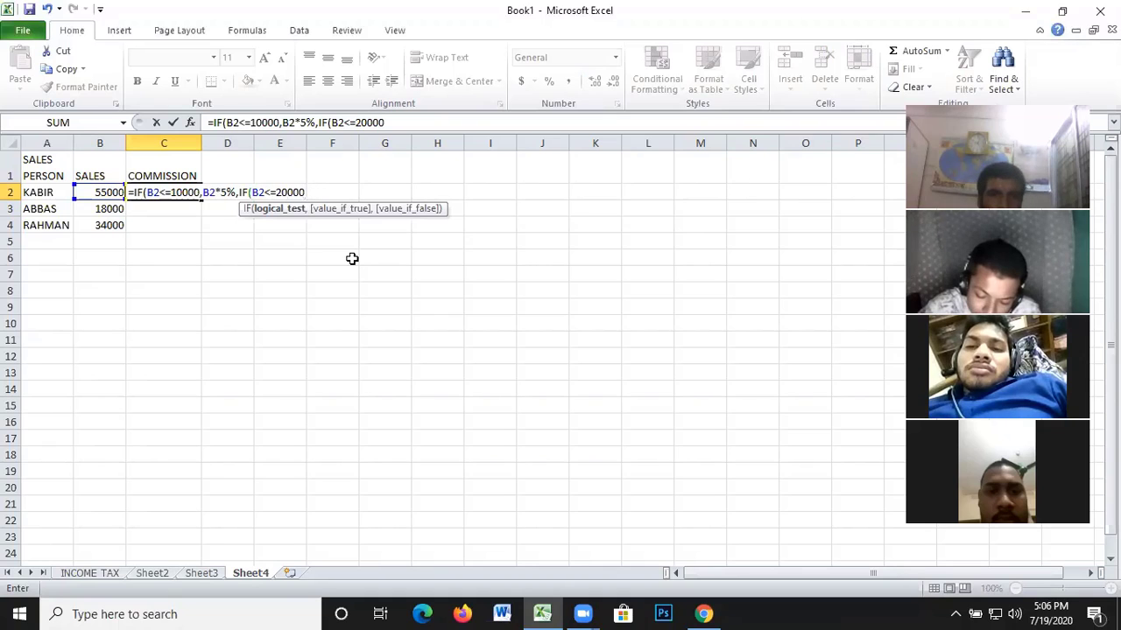
pyautogui.write(',')
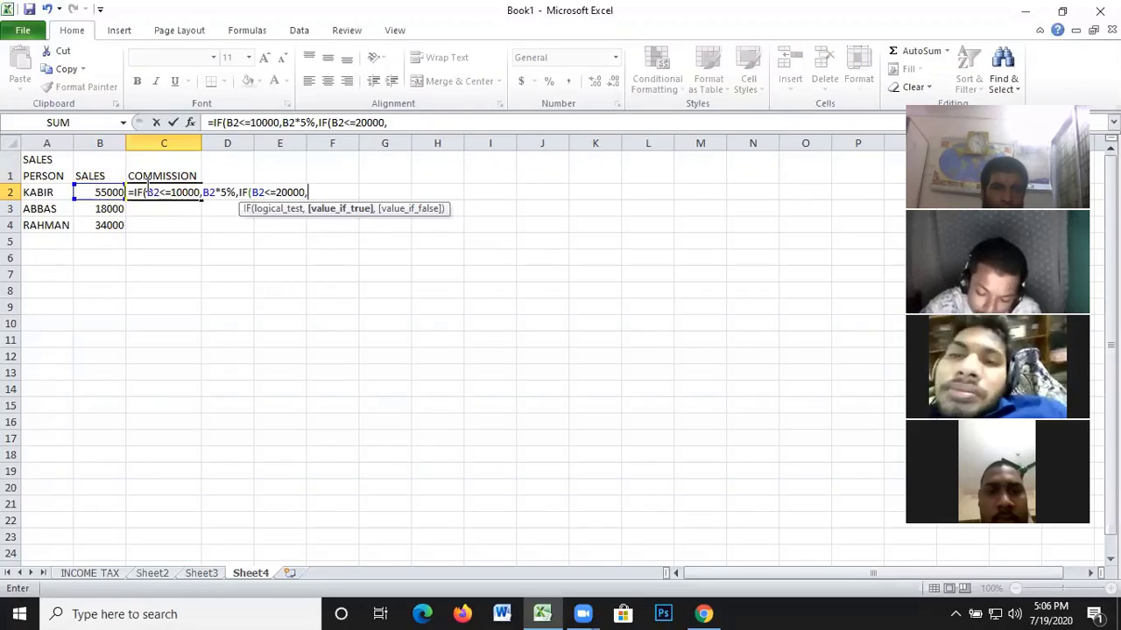
pyautogui.click(109, 191)
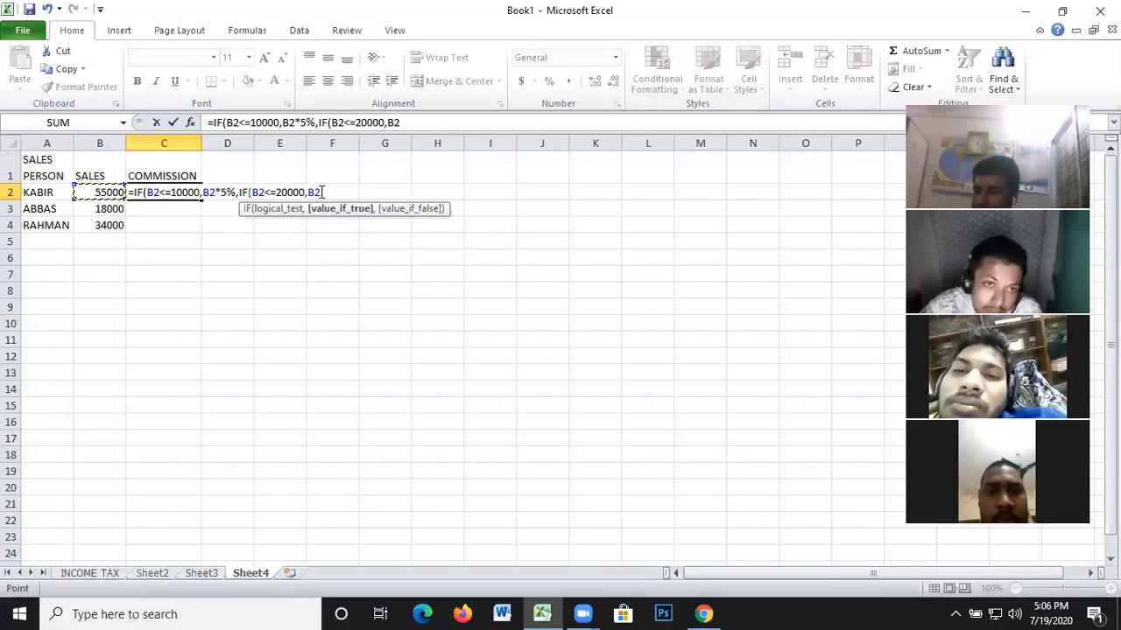
pyautogui.write('*')
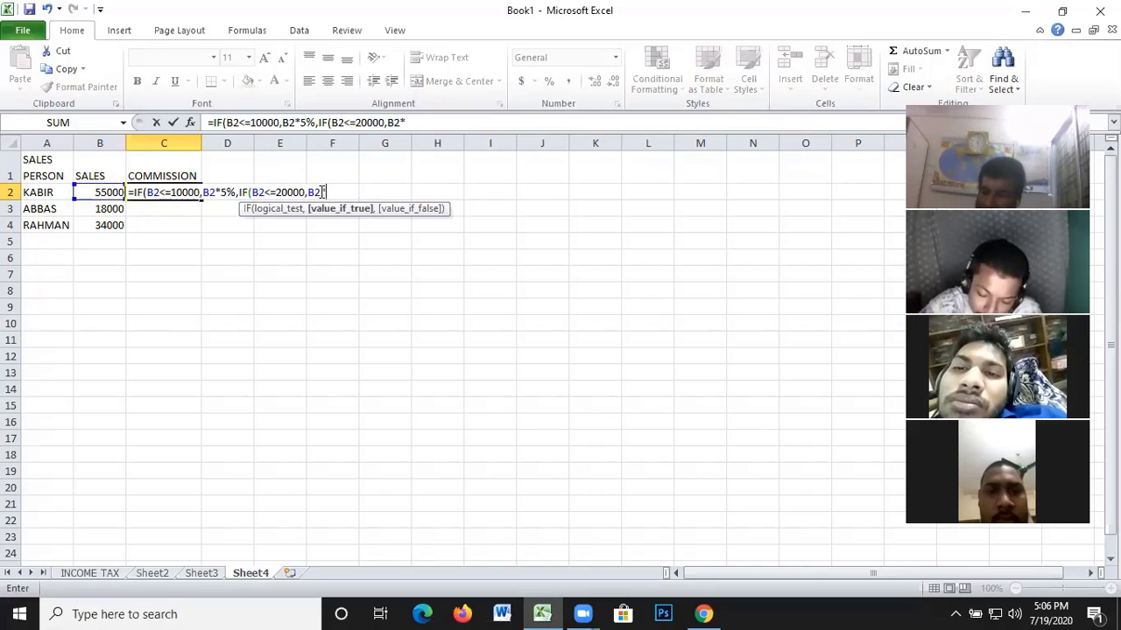
pyautogui.write('7%')
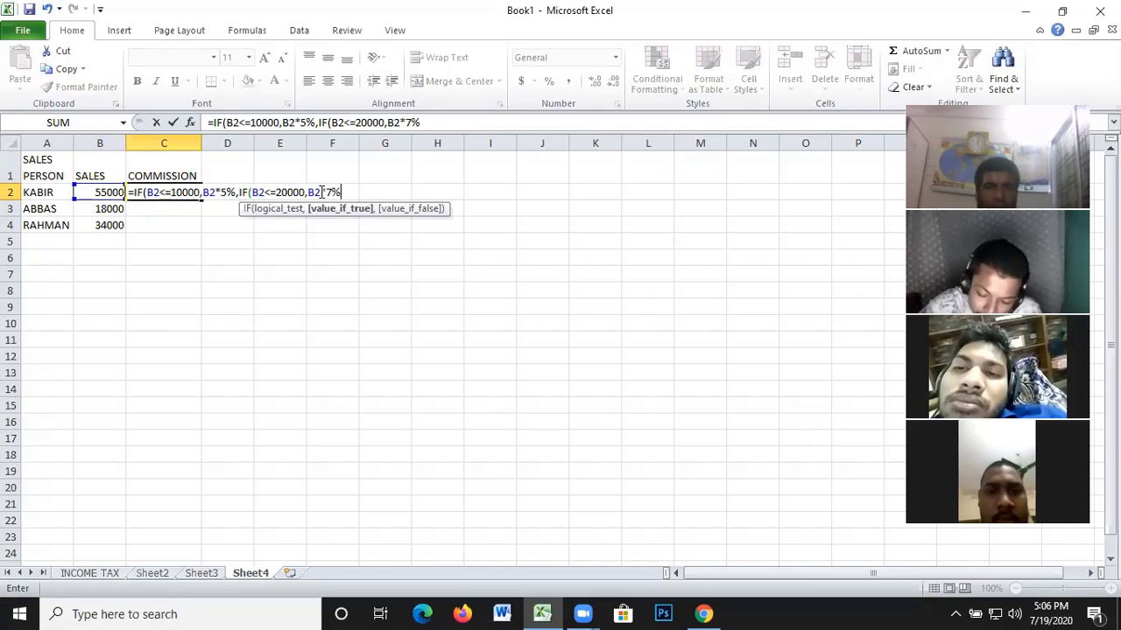
# Nest a third IF in the C2 commission formula, returning B2*10% when B2<=30000
pyautogui.write(',')
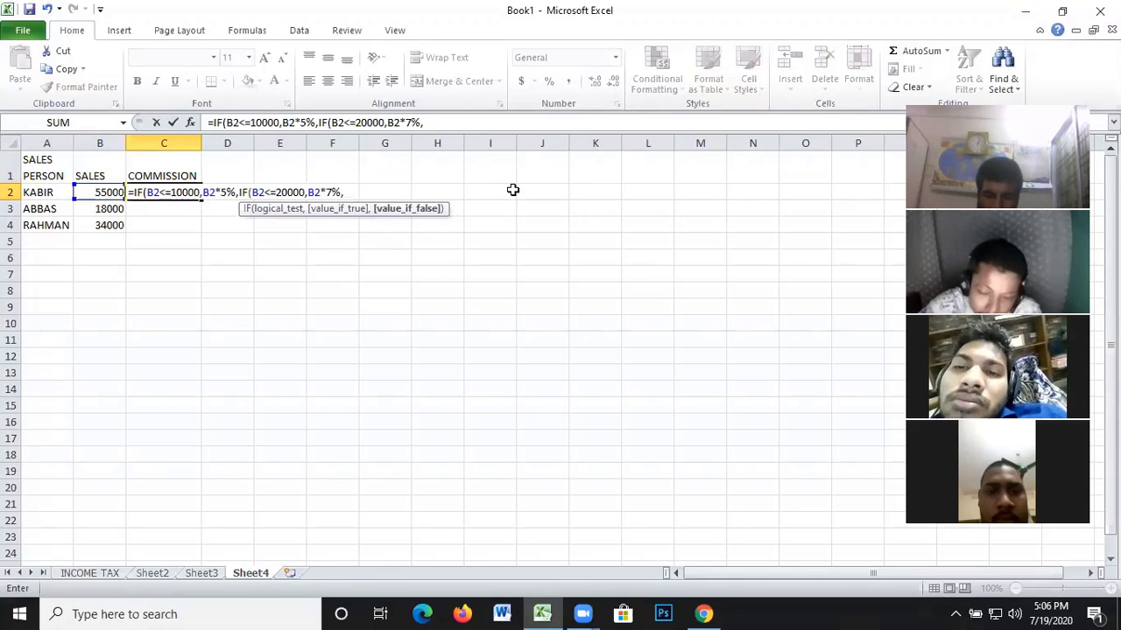
pyautogui.write('IF')
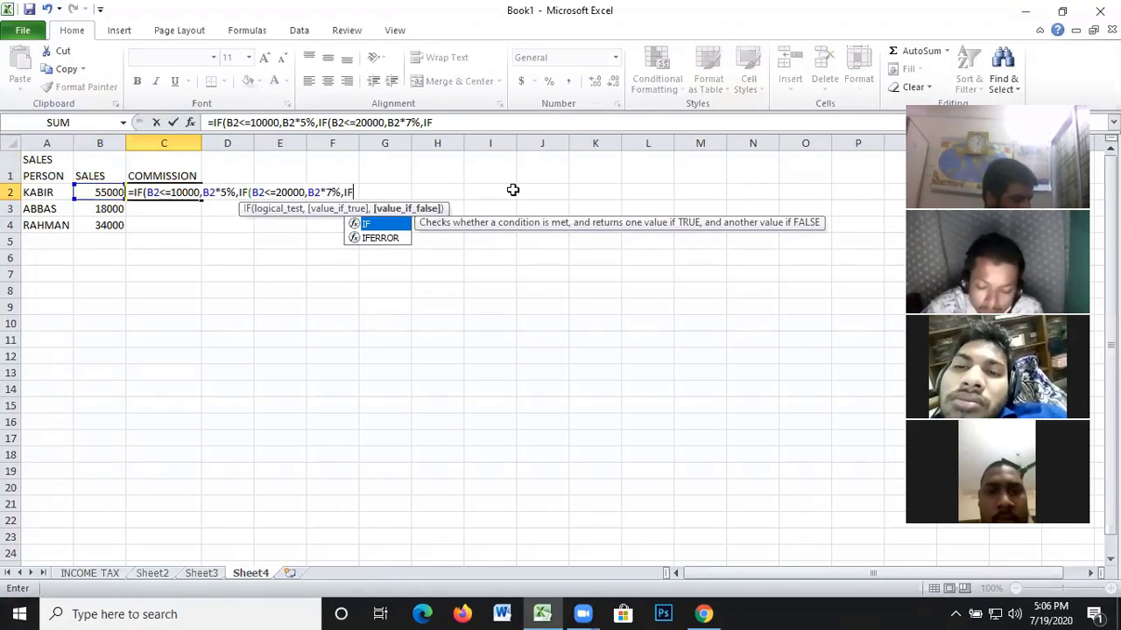
pyautogui.write('(')
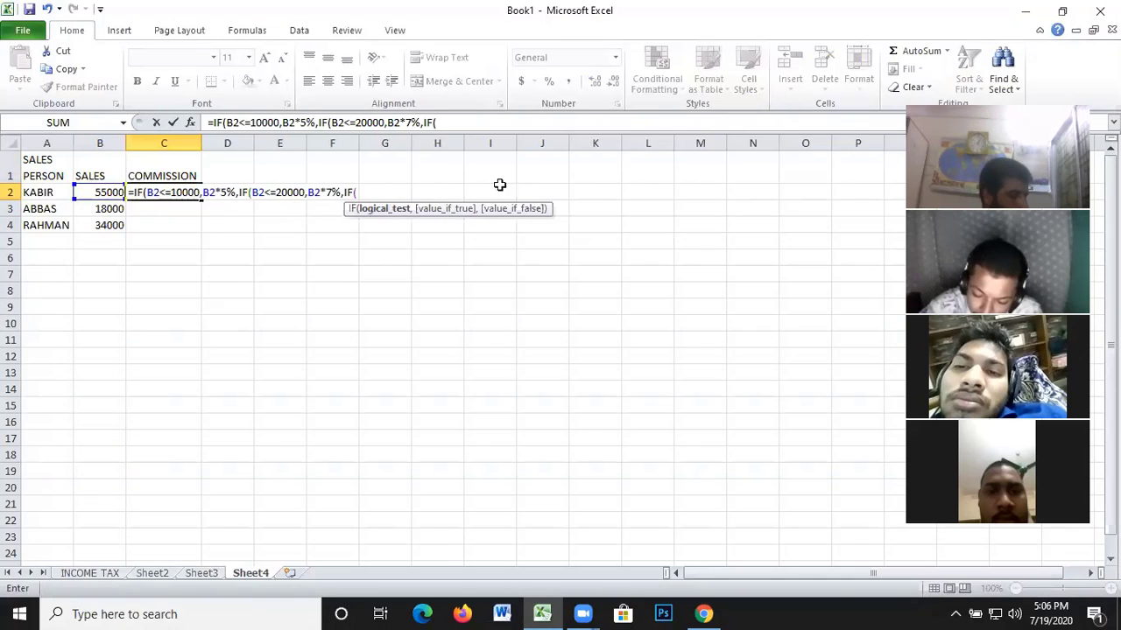
pyautogui.click(103, 196)
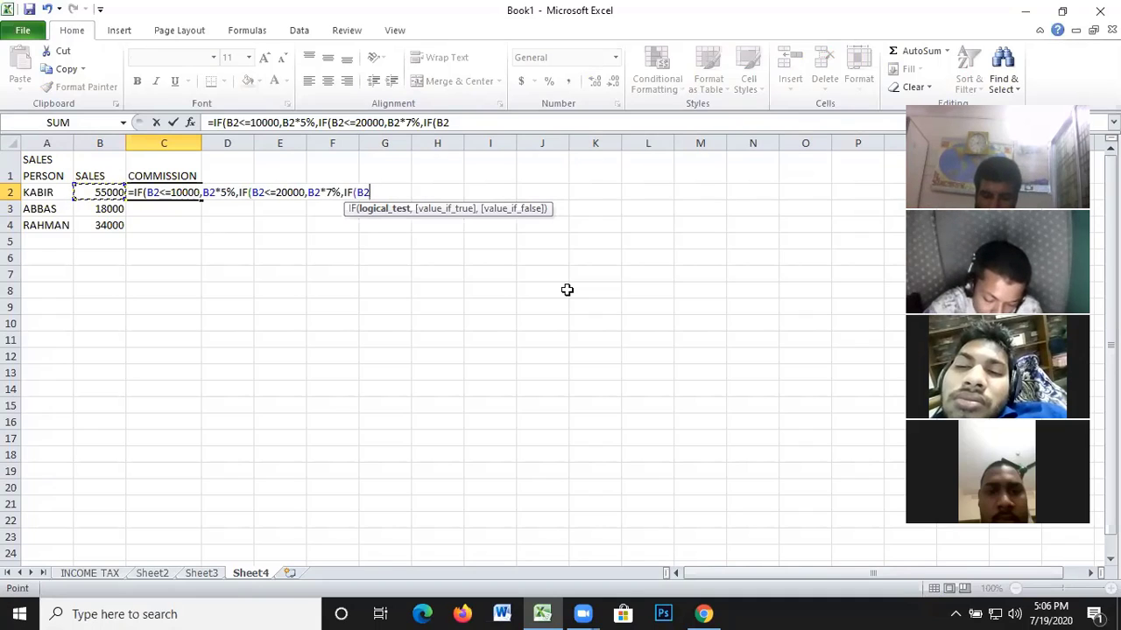
pyautogui.write('<=')
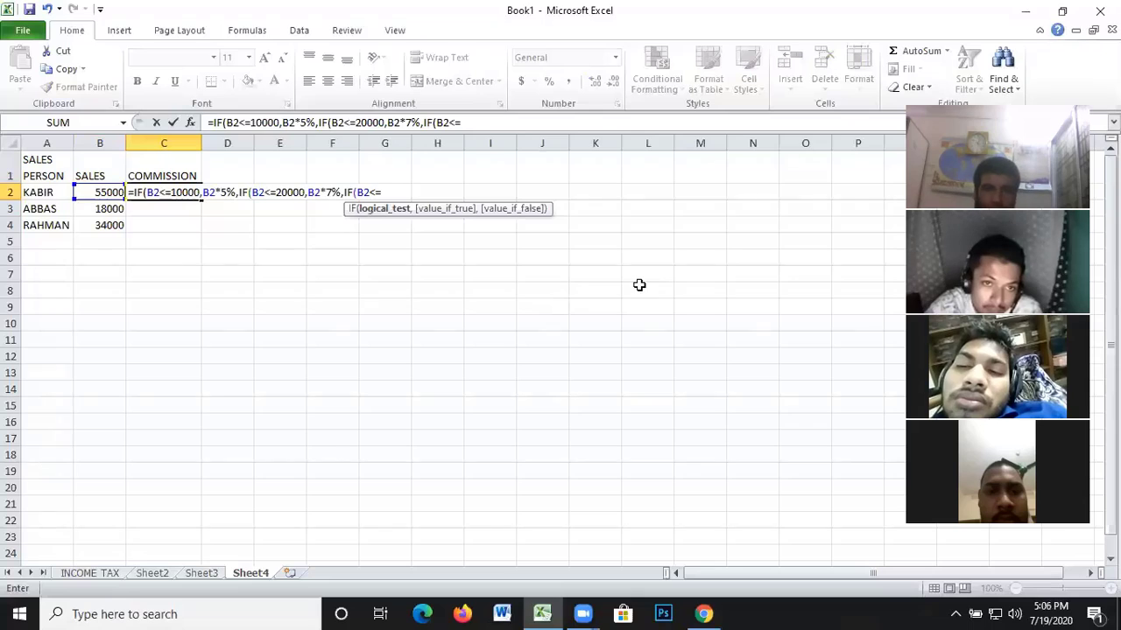
pyautogui.write('30000')
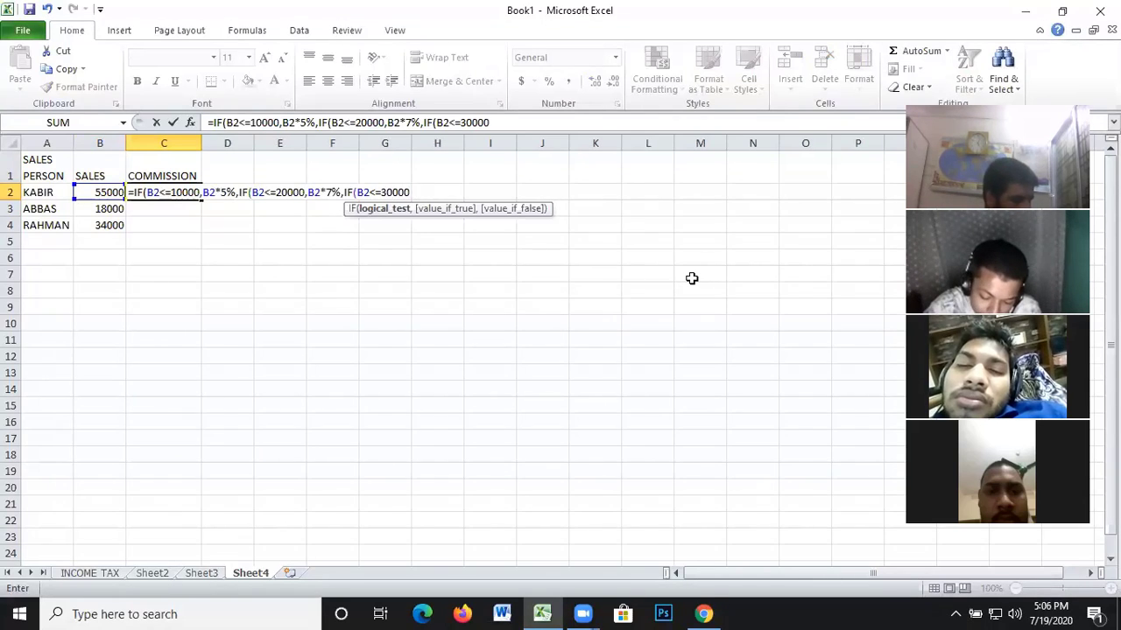
pyautogui.write(',')
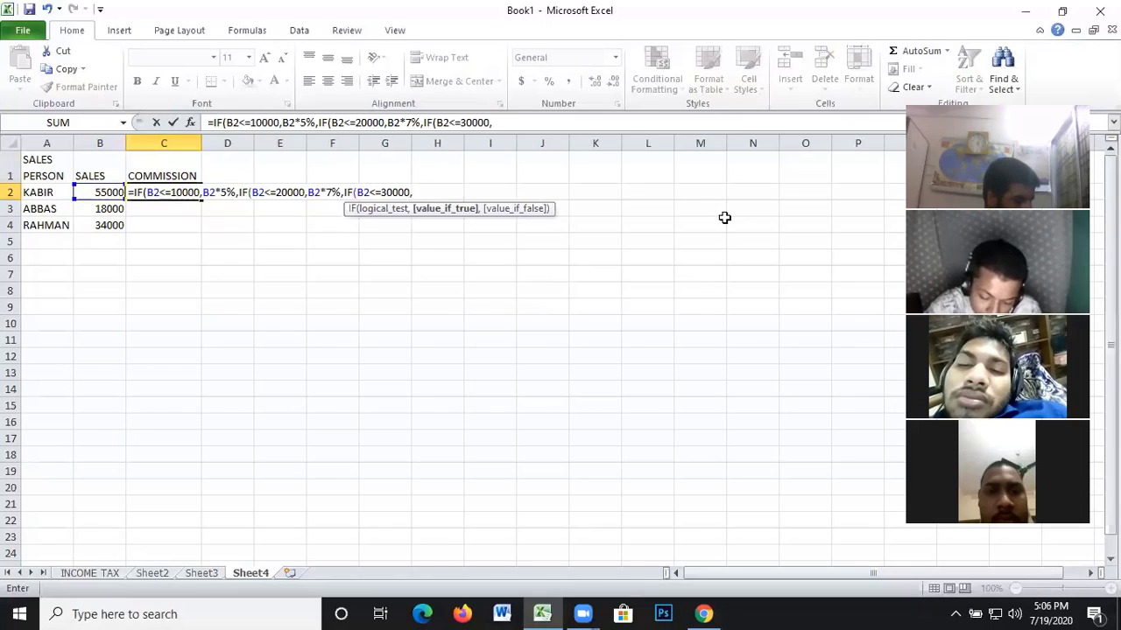
pyautogui.click(113, 194)
pyautogui.write('*')
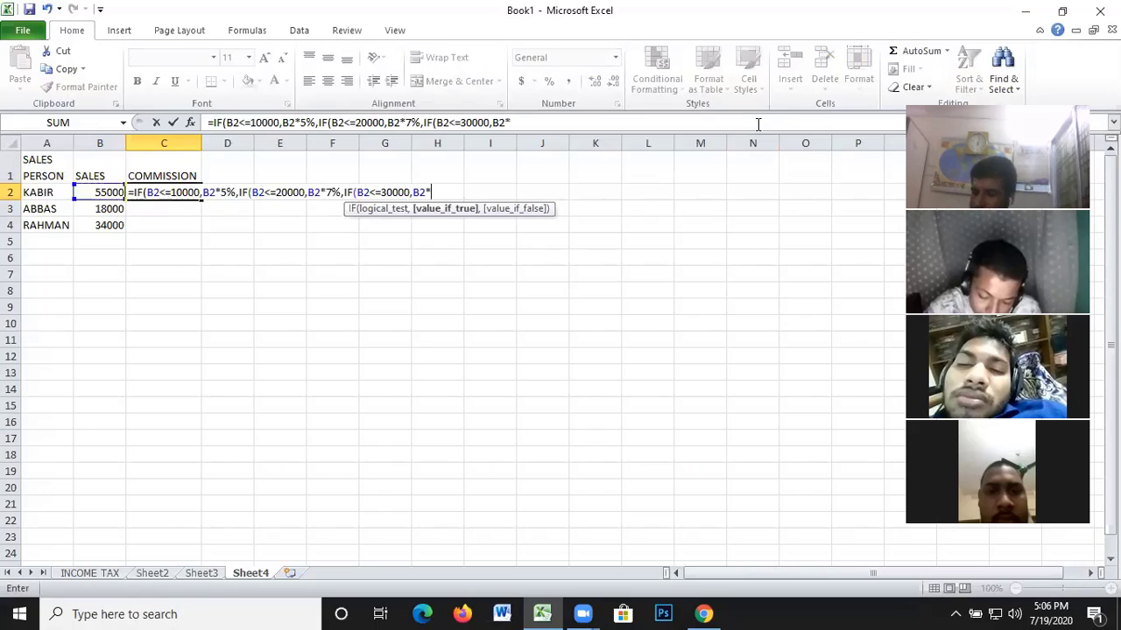
pyautogui.write('10%')
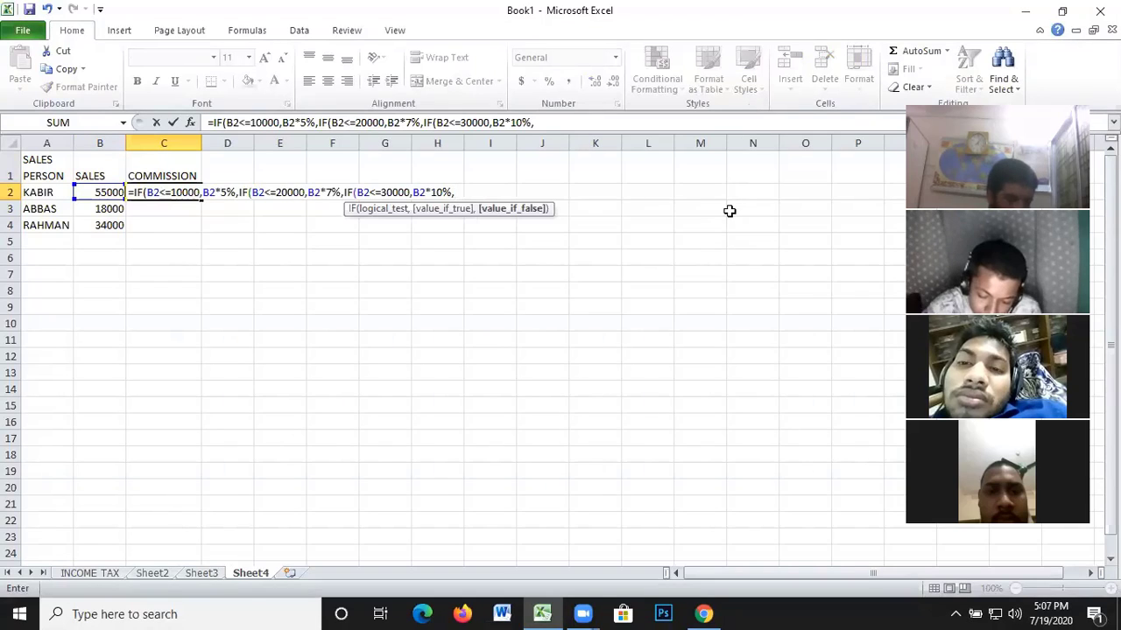
# Nest a fourth IF as the value-if-false in the C2 formula, returning B2*12% when B2<=40000
pyautogui.write(',IF(')
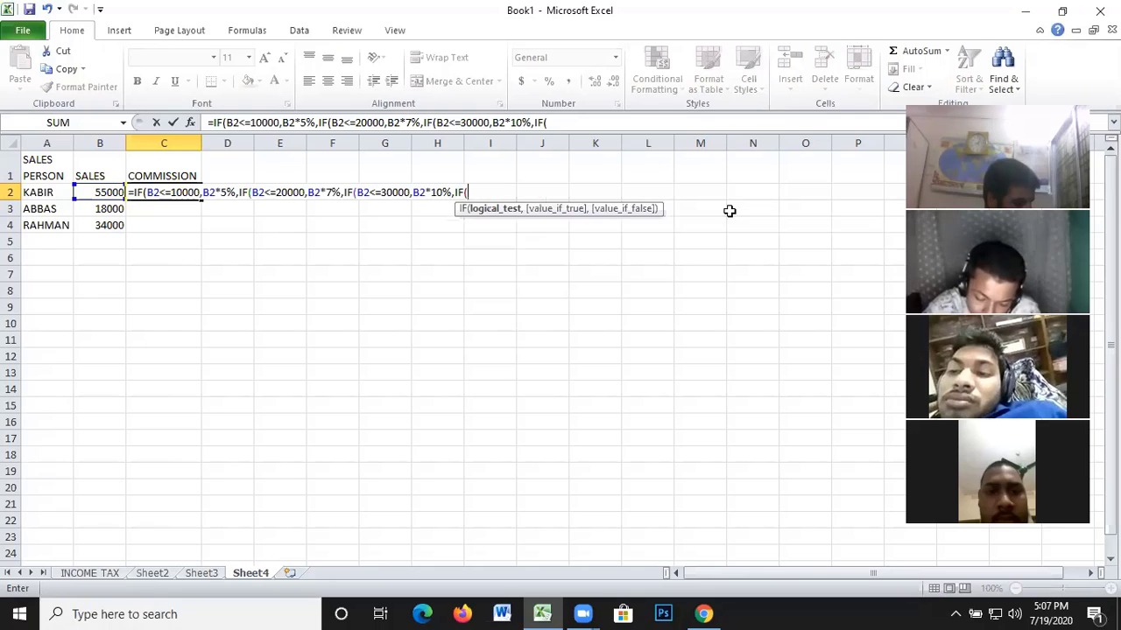
pyautogui.click(103, 191)
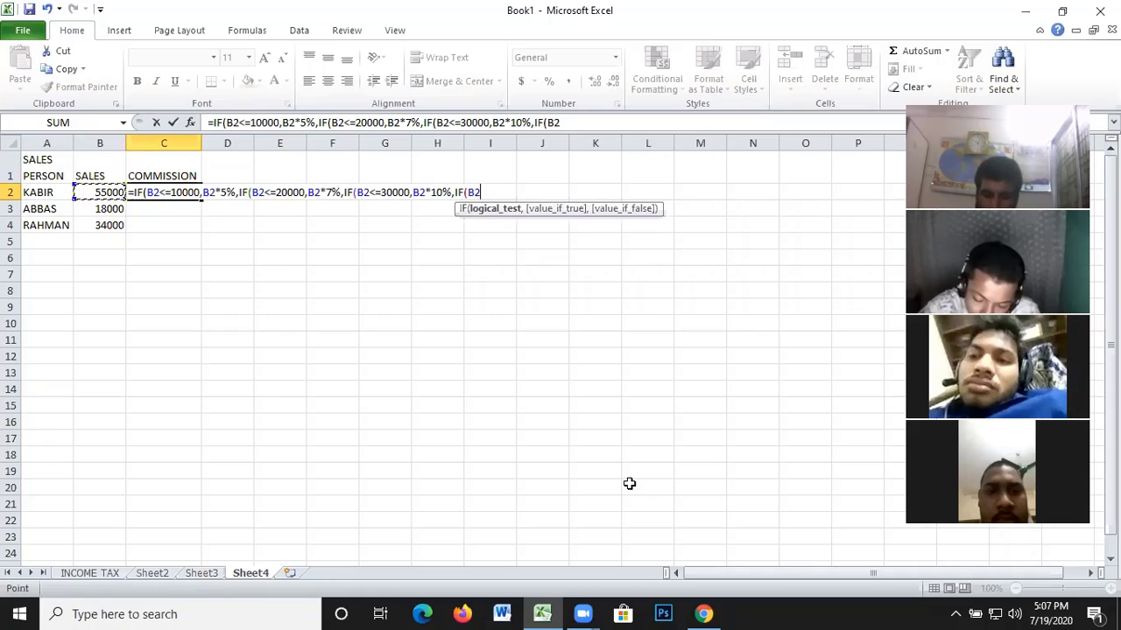
pyautogui.write('<=')
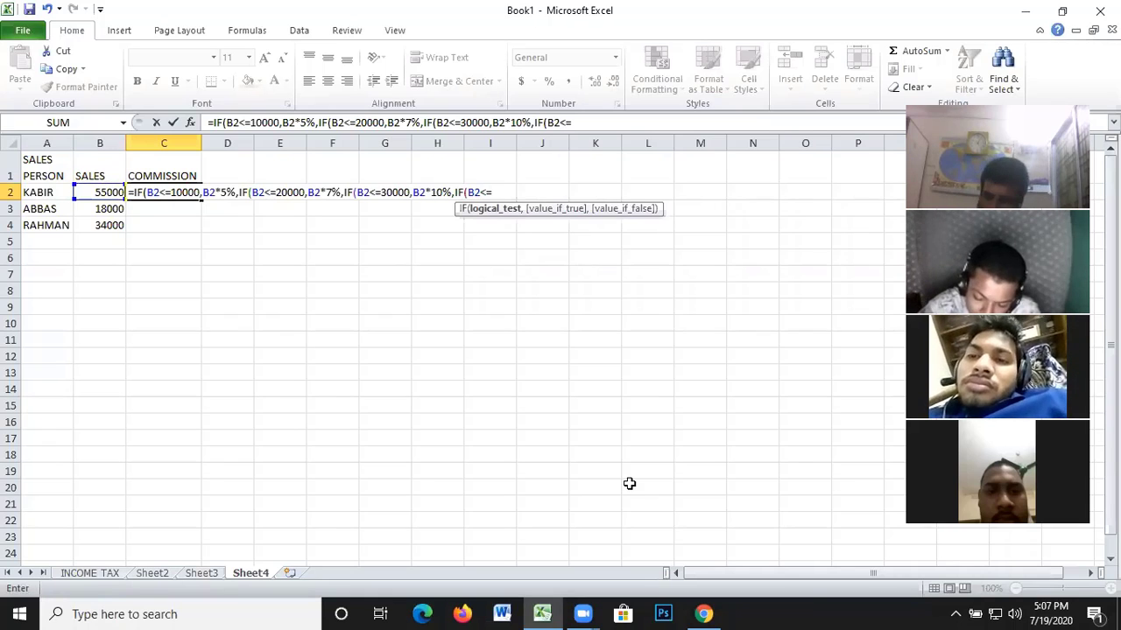
pyautogui.write('40000')
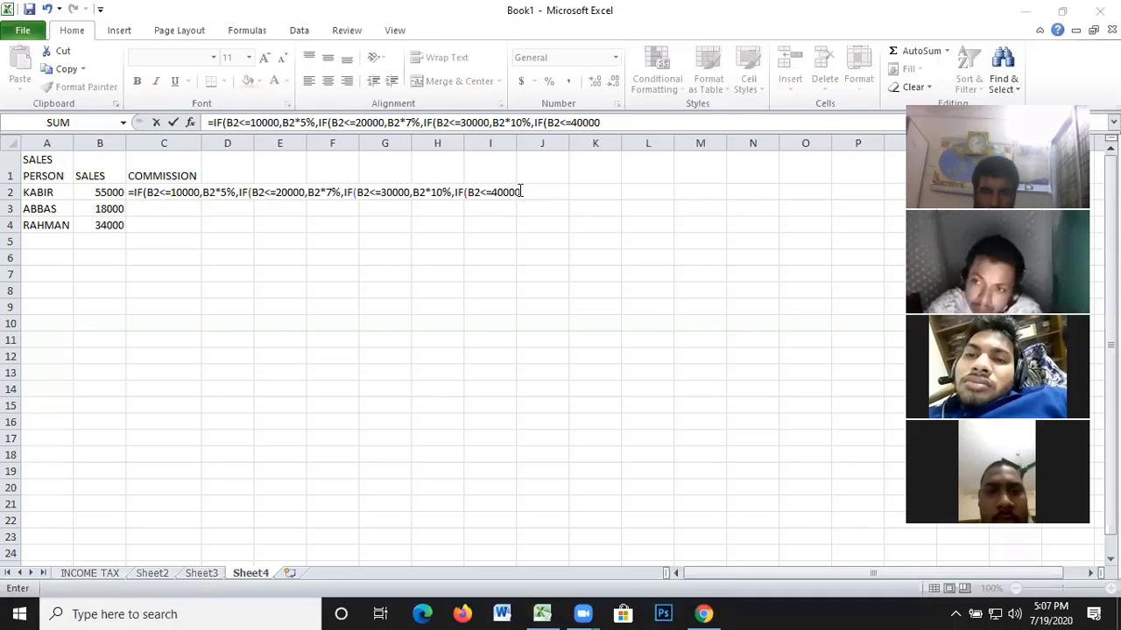
pyautogui.click(522, 192)
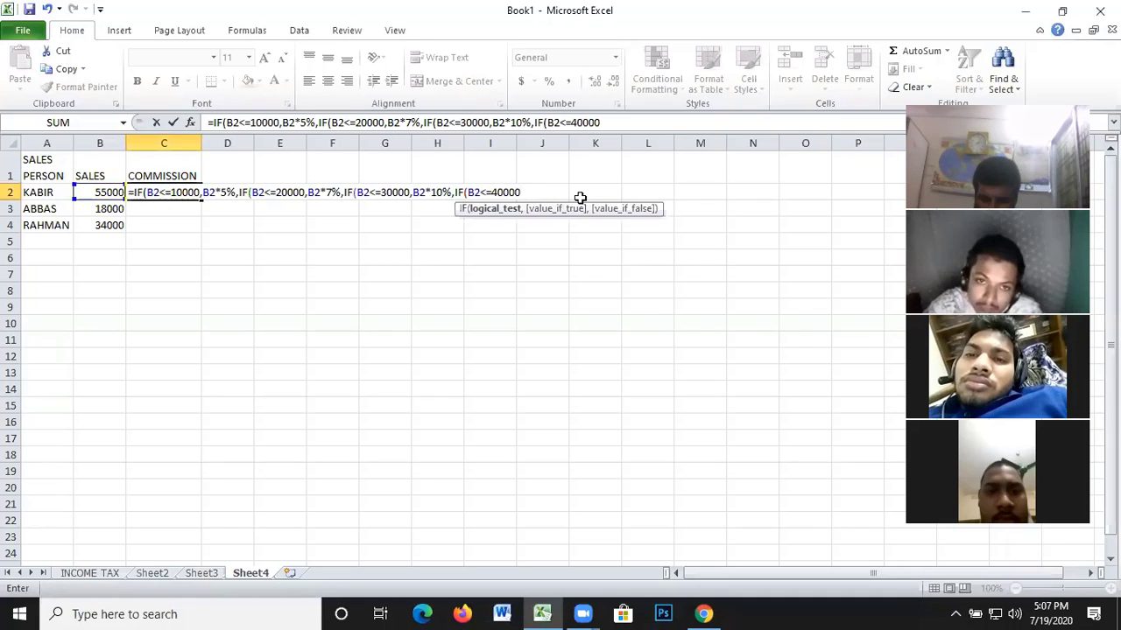
pyautogui.write(',')
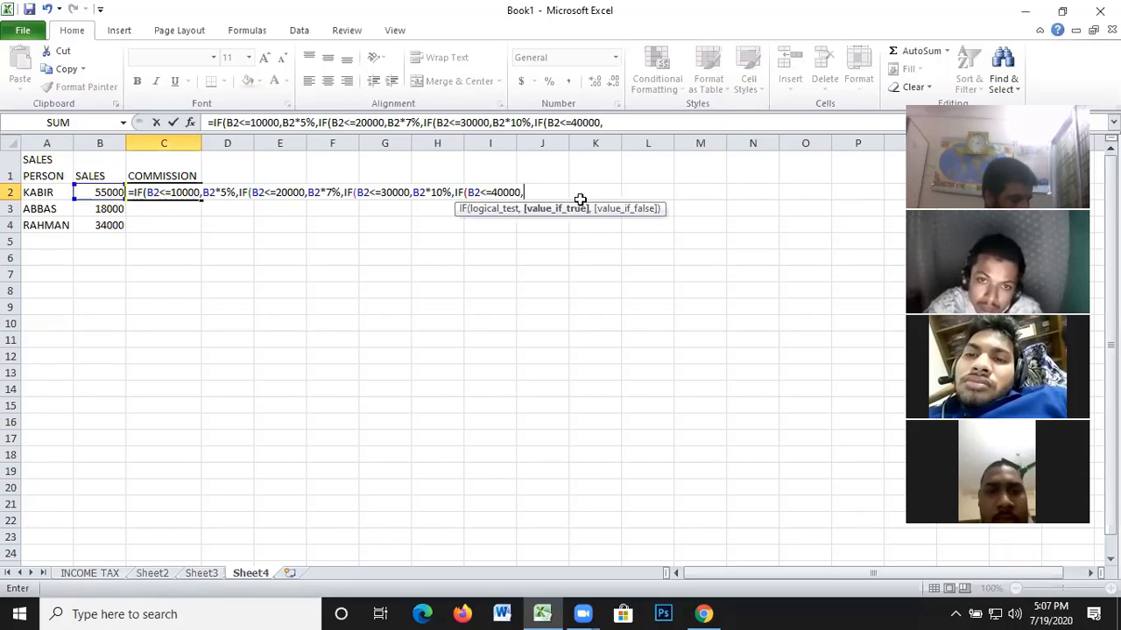
pyautogui.click(98, 191)
pyautogui.write('*')
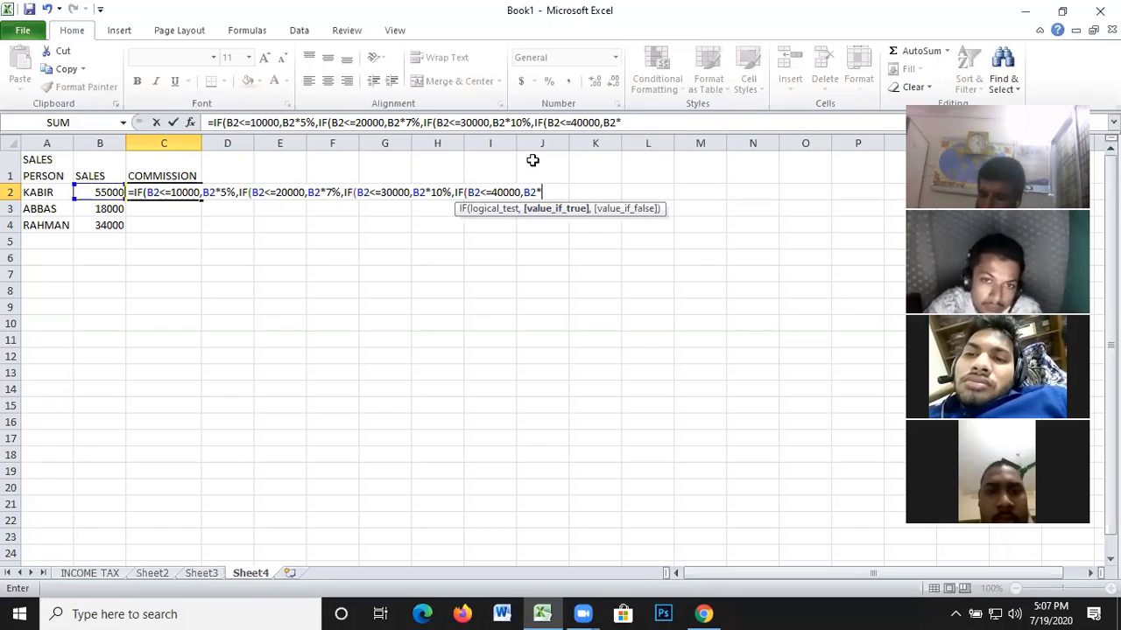
pyautogui.write('12%')
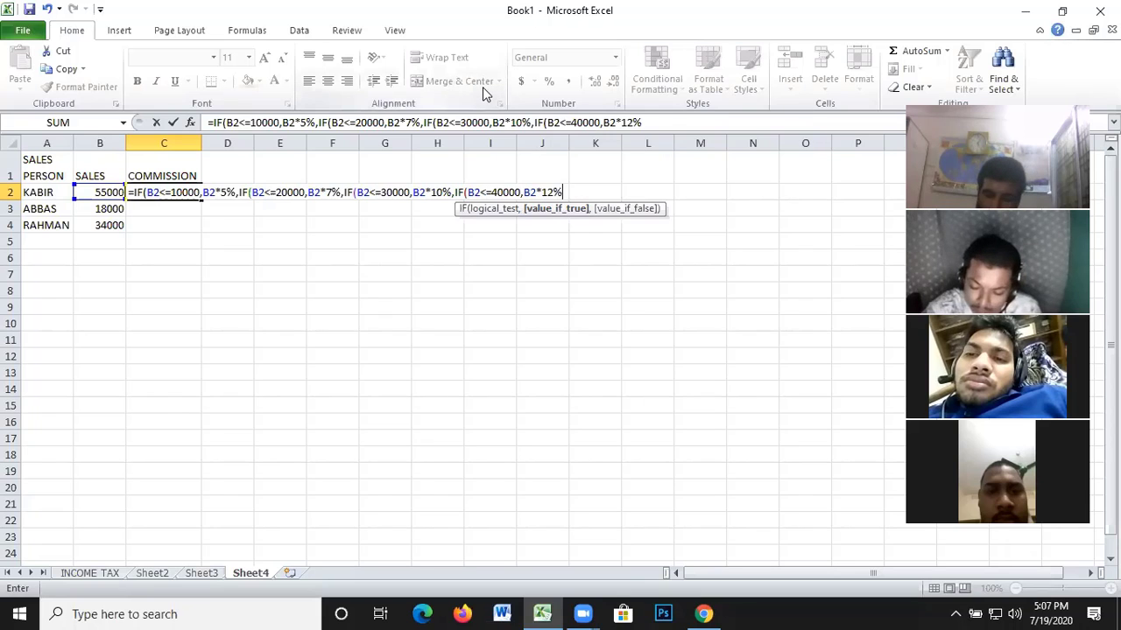
pyautogui.write(',')
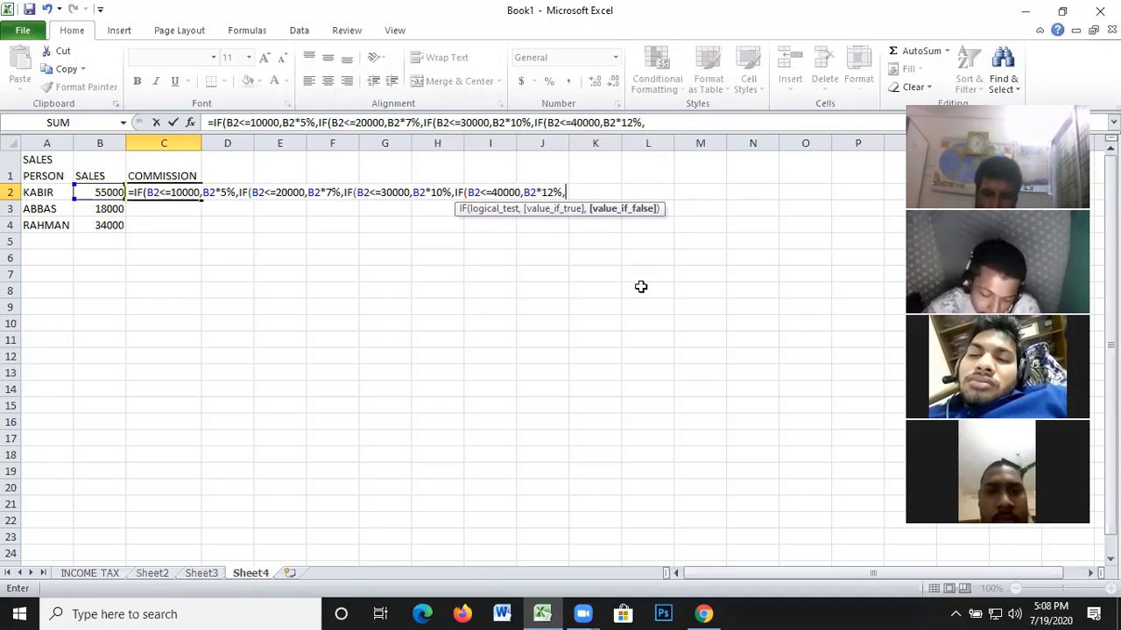
# Nest a fifth IF in the C2 formula with the test B2>=41000 and a 15% result, and close all five IF brackets
pyautogui.write('IF(')
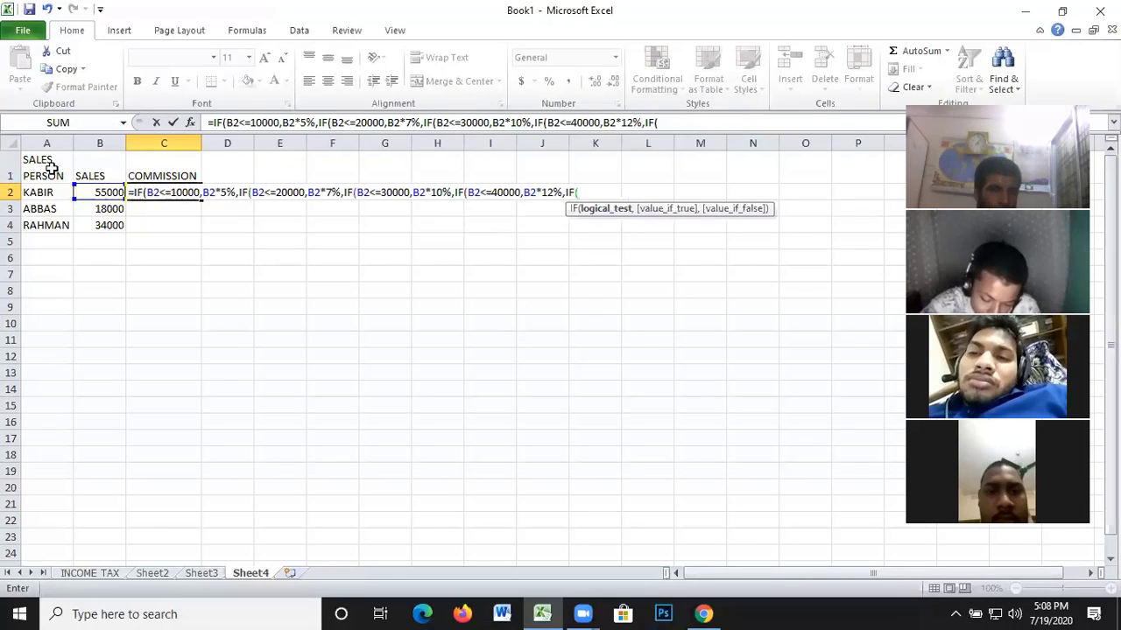
pyautogui.click(100, 192)
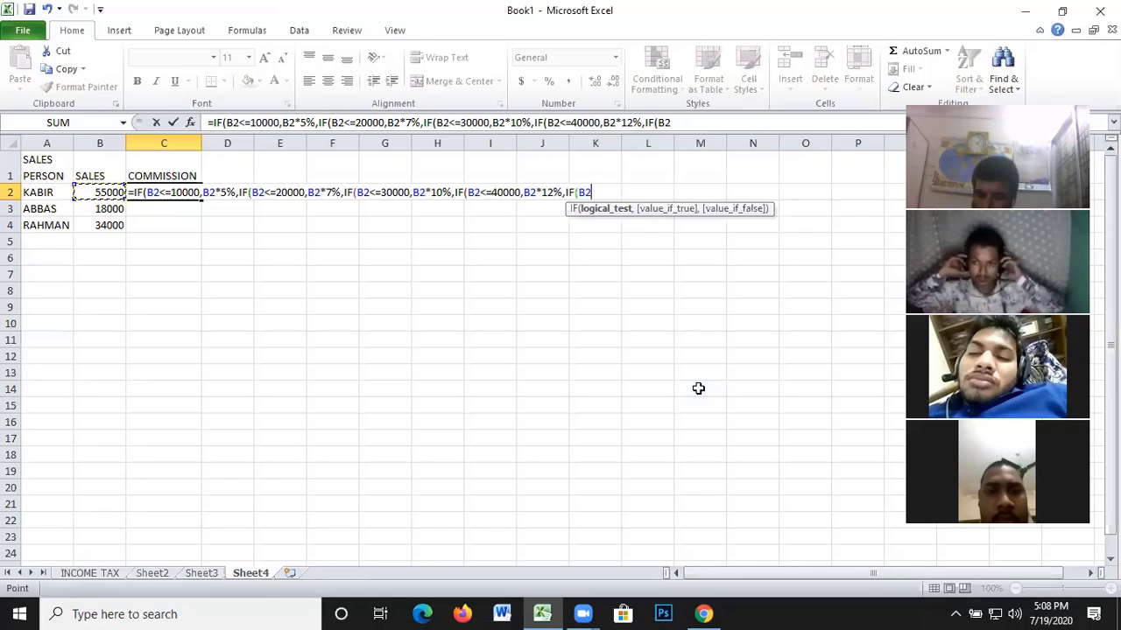
pyautogui.write('>')
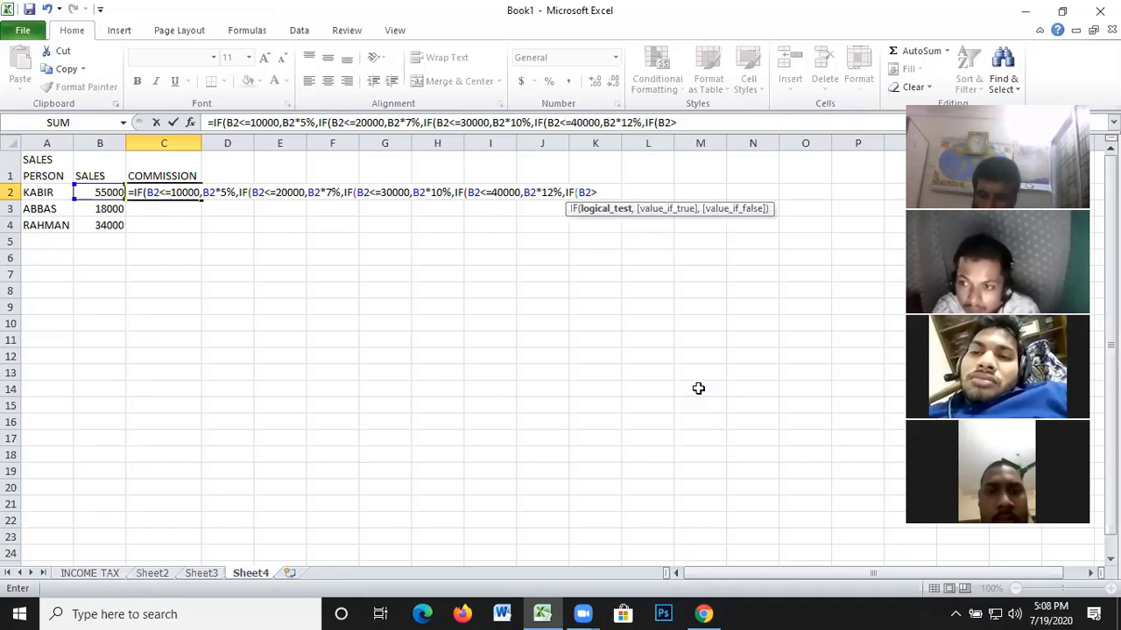
pyautogui.write('=')
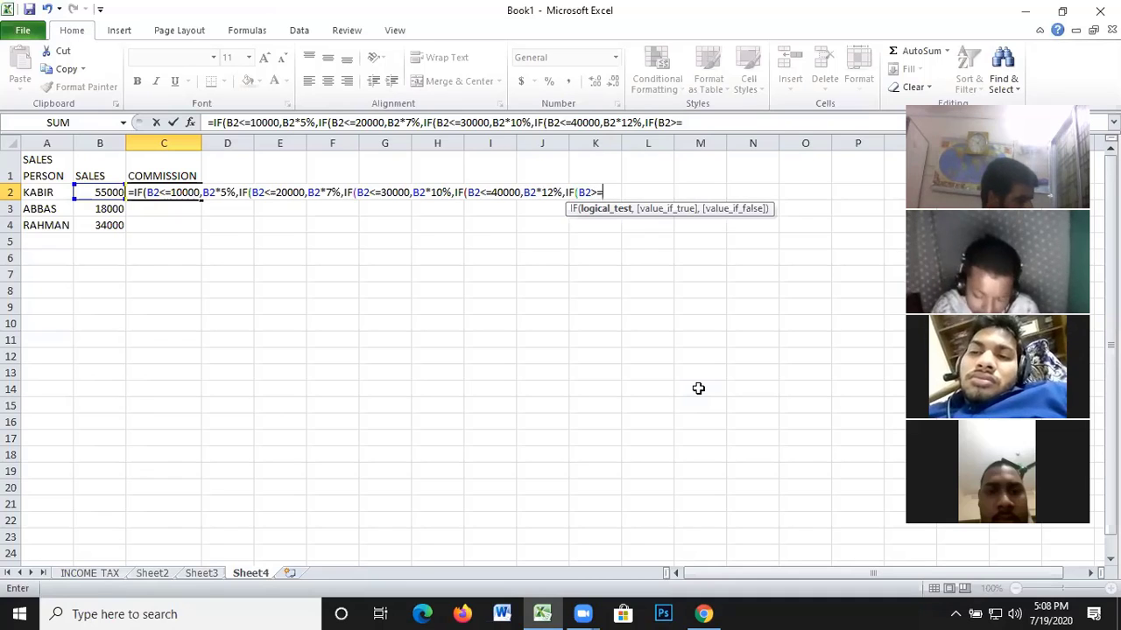
pyautogui.write('41000')
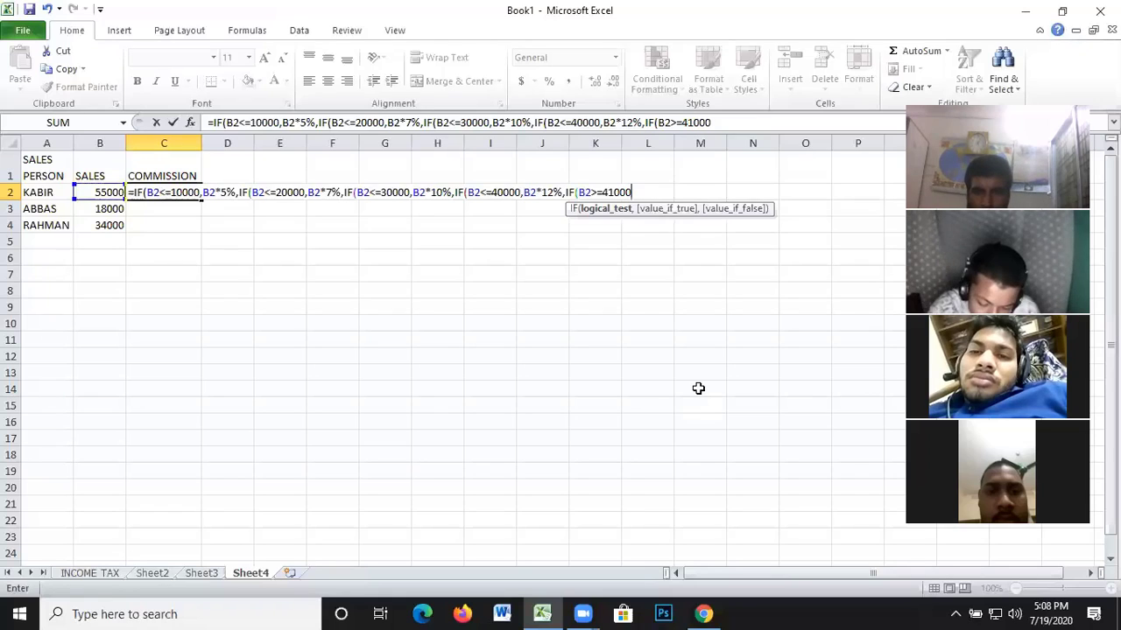
pyautogui.write(',')
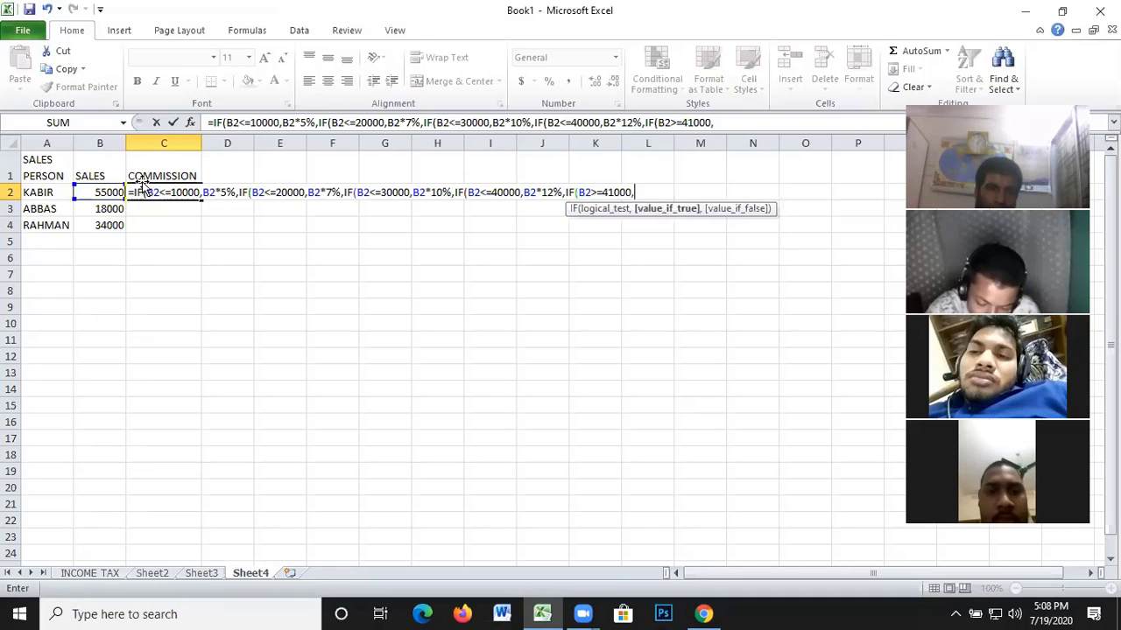
pyautogui.click(111, 192)
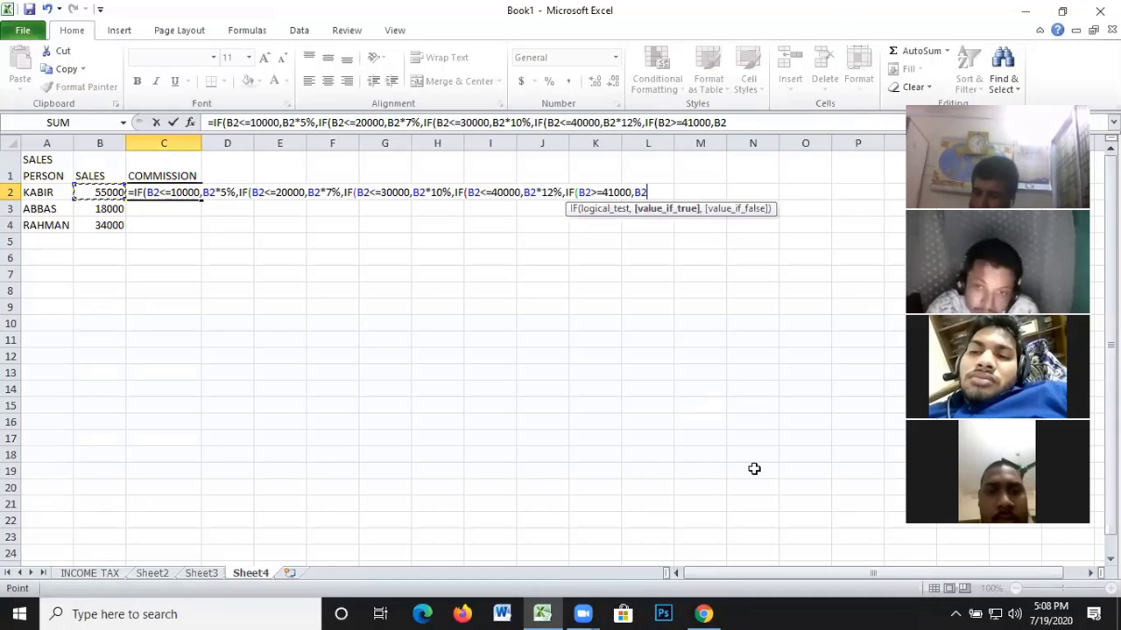
pyautogui.write('15')
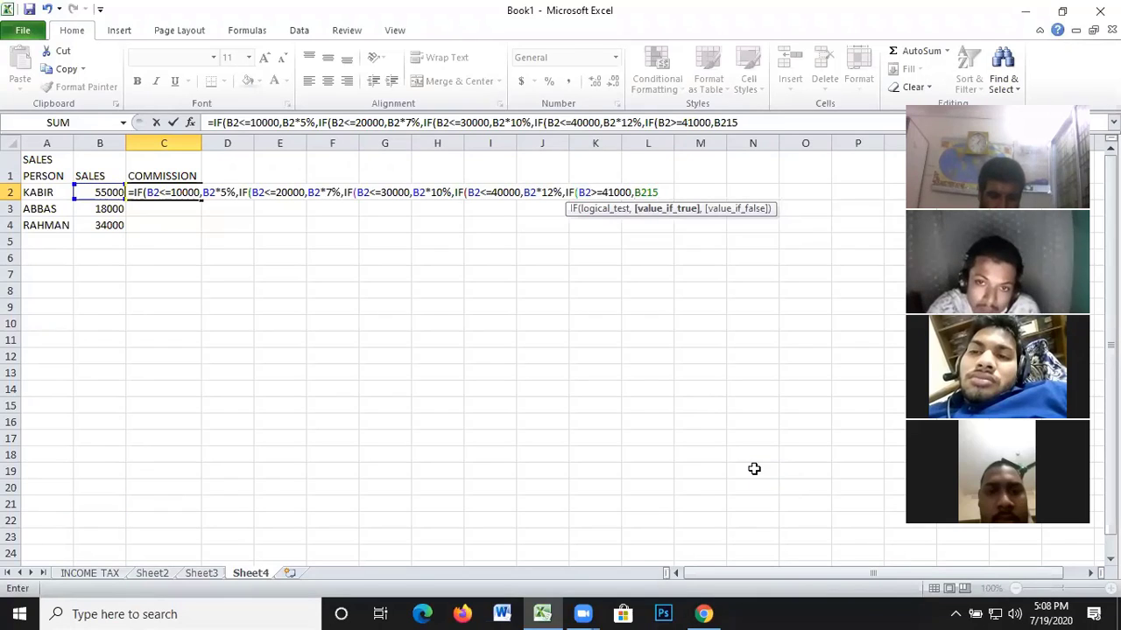
pyautogui.write('%')
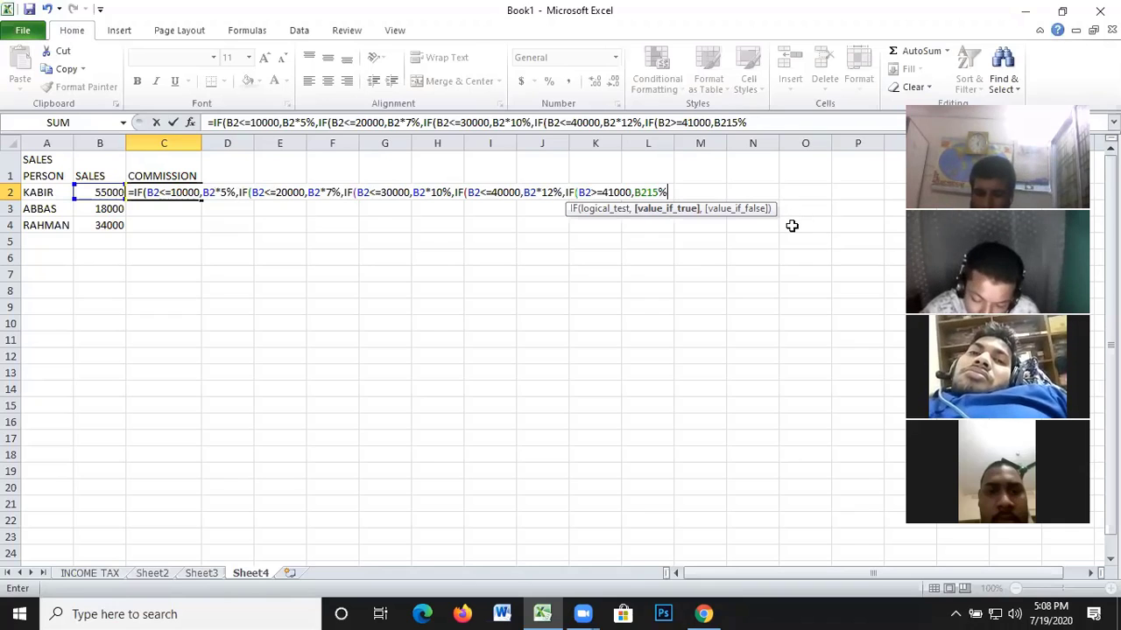
pyautogui.write(')))')
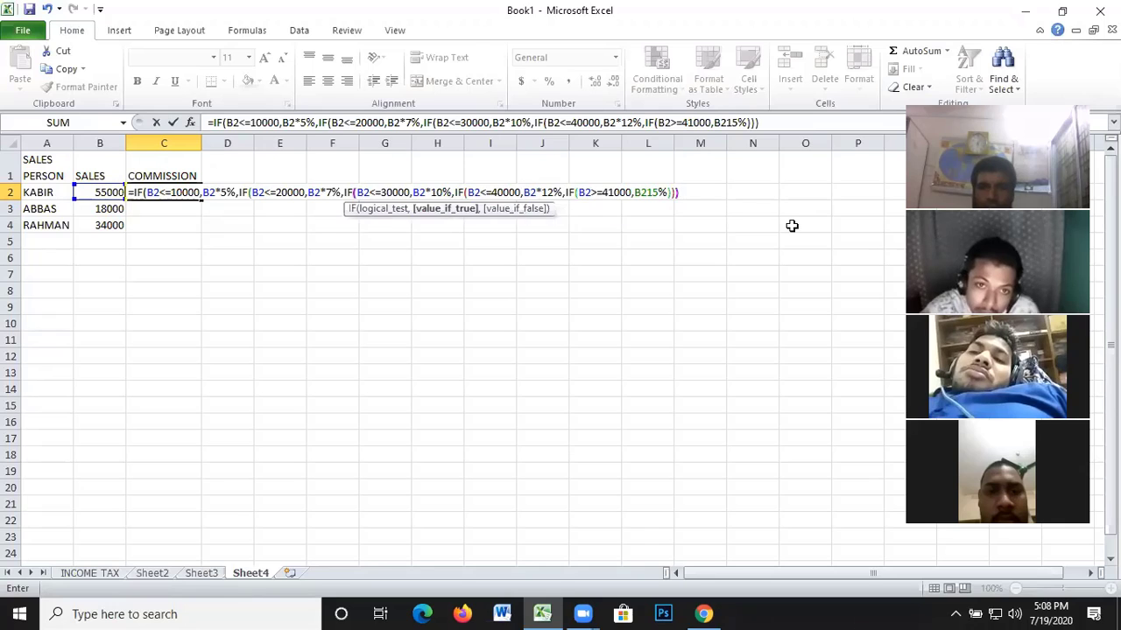
pyautogui.write(')))')
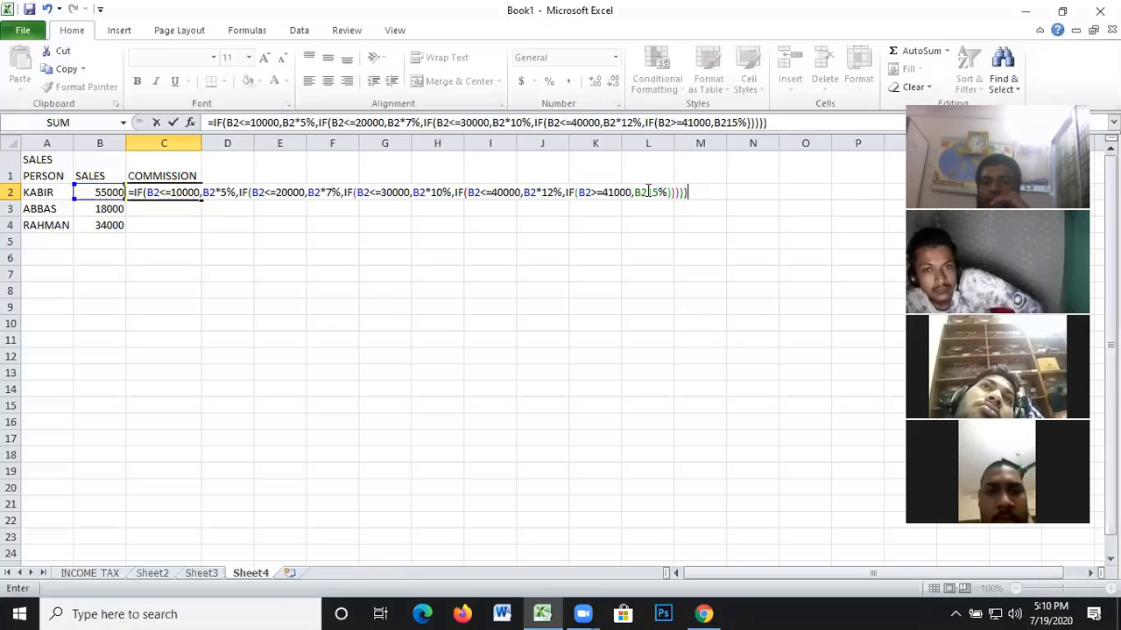
# Insert the missing multiplication sign so the last result in C2 reads B2*15%, and commit the formula
pyautogui.click(649, 191)
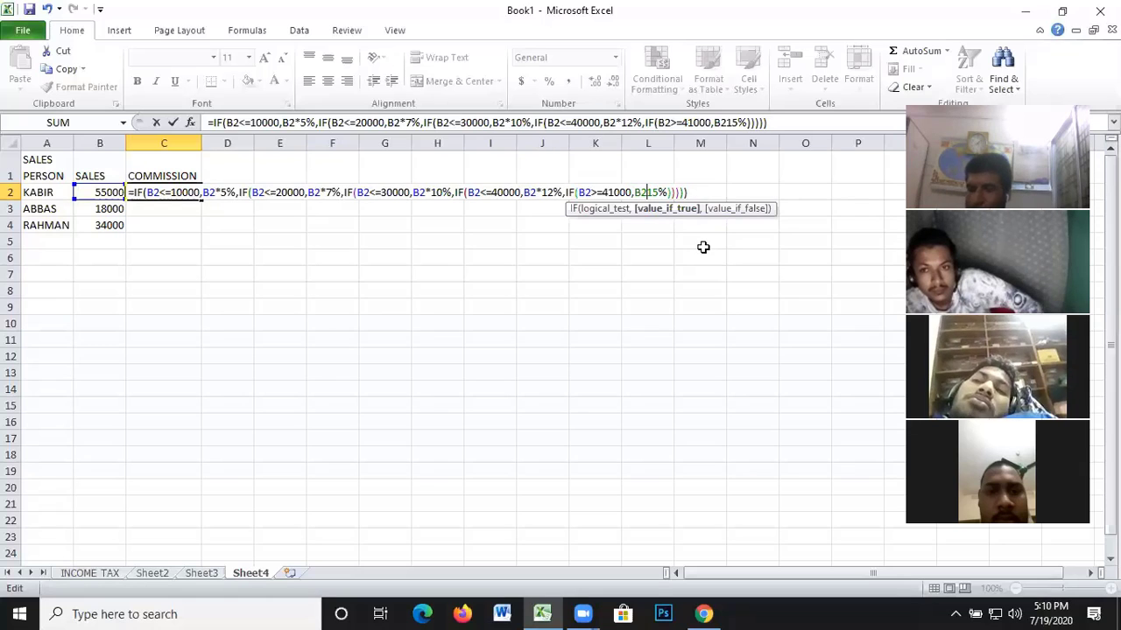
pyautogui.write('*')
pyautogui.click(693, 191)
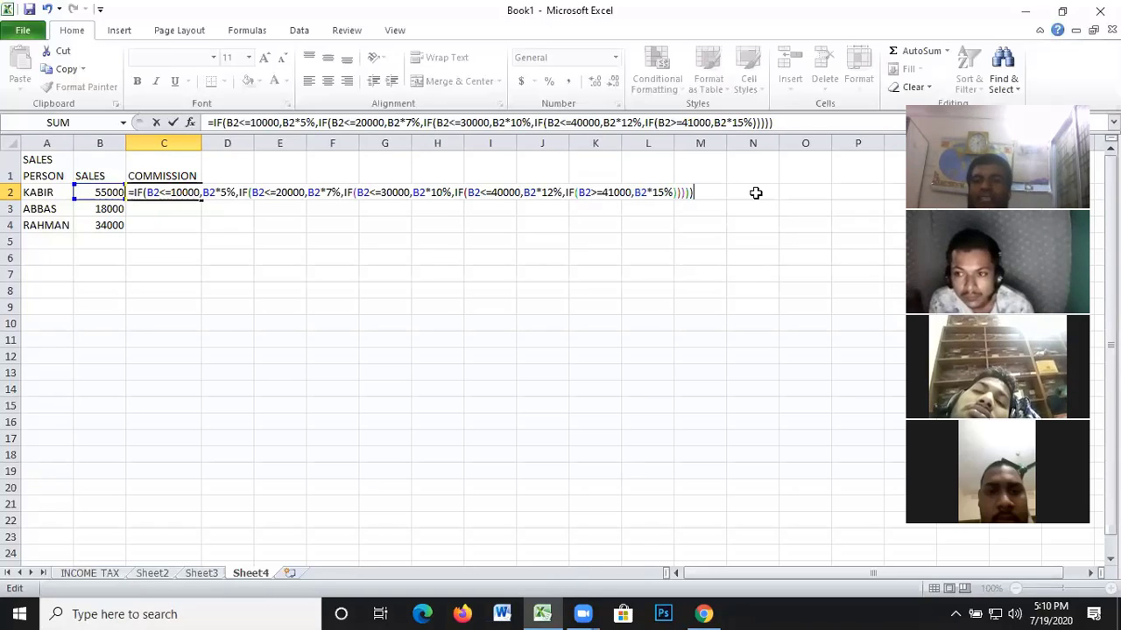
pyautogui.press('Return')
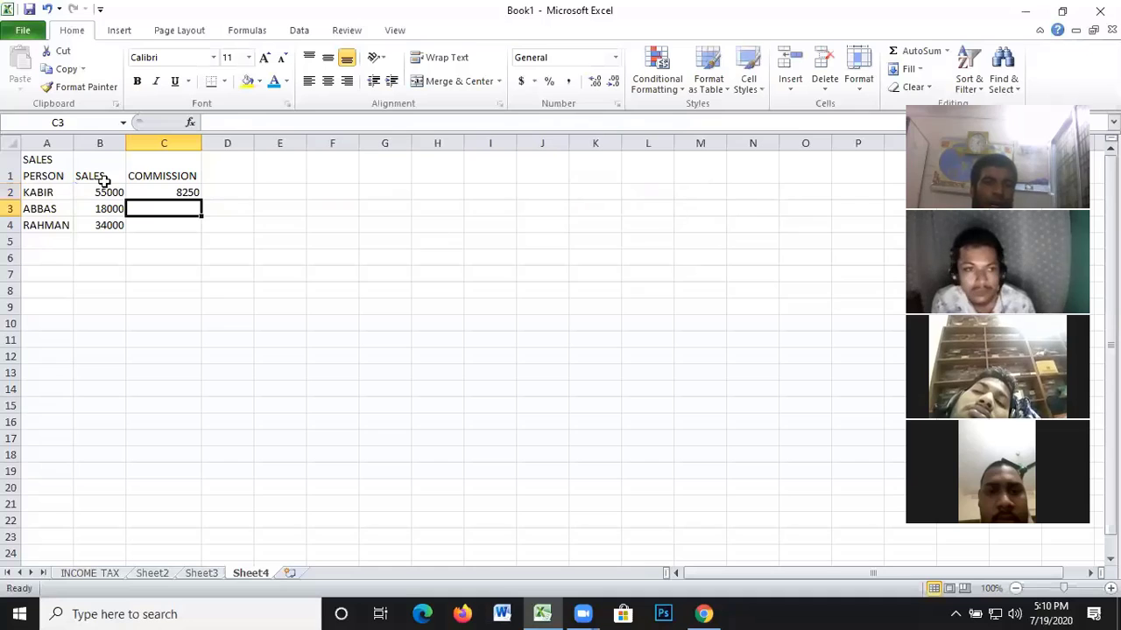
# Fill the commission formula from C2 down through C5
pyautogui.click(185, 193)
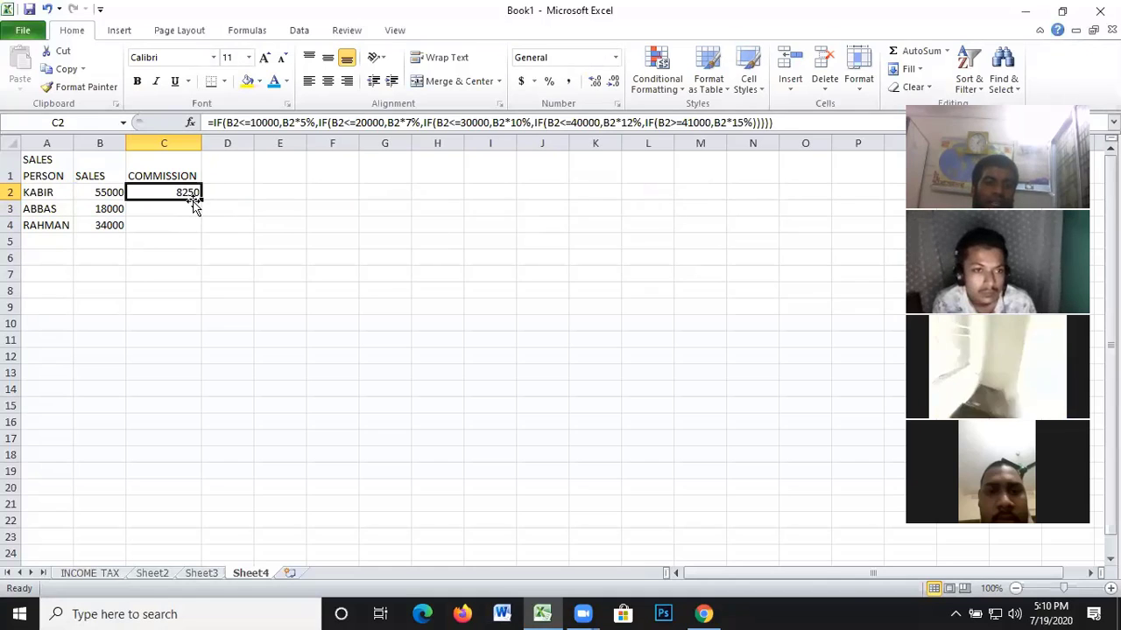
pyautogui.moveTo(201, 200); pyautogui.dragTo(202, 247)
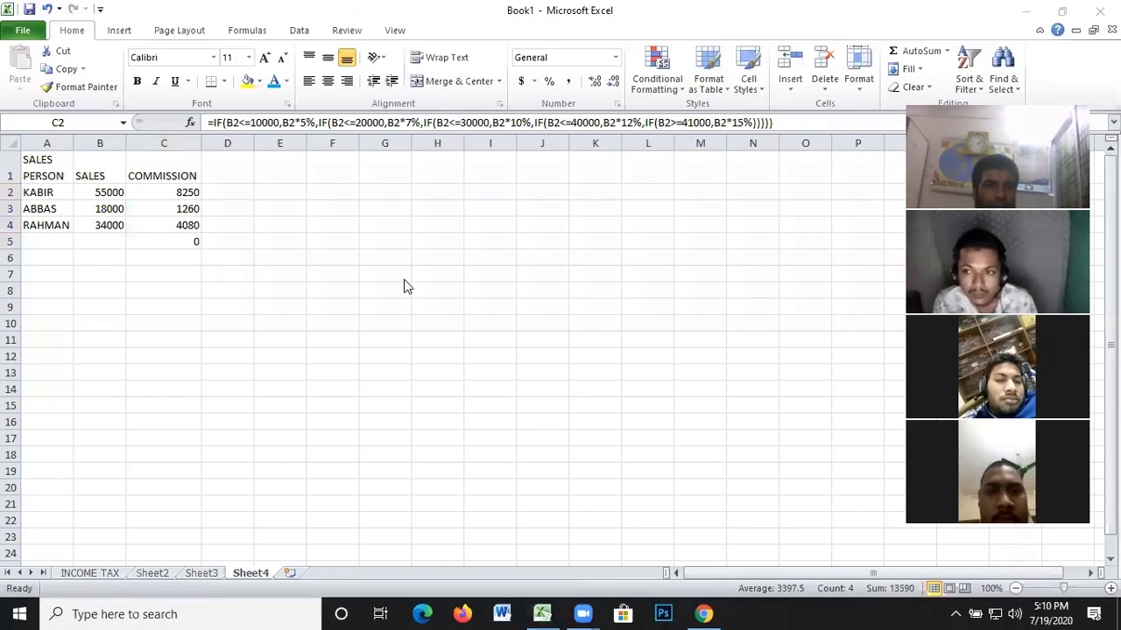
pyautogui.click(185, 190)
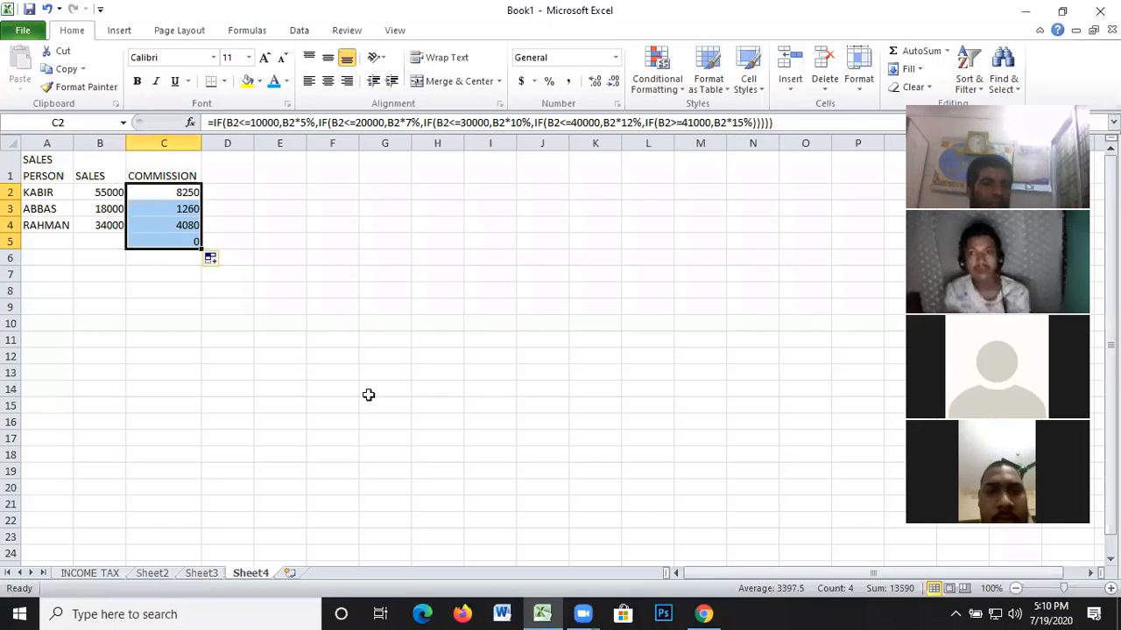
# Clear the contents of C5:D5 to remove the surplus formula copy below the last salesperson
pyautogui.click(254, 238)
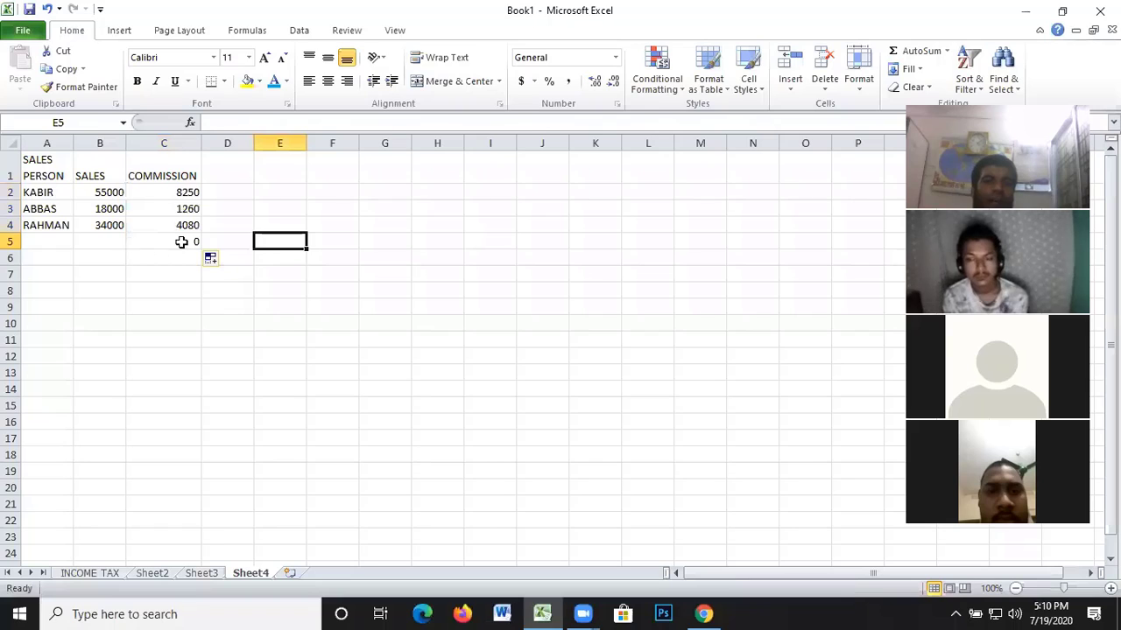
pyautogui.moveTo(181, 241); pyautogui.dragTo(230, 243)
pyautogui.press('Delete')
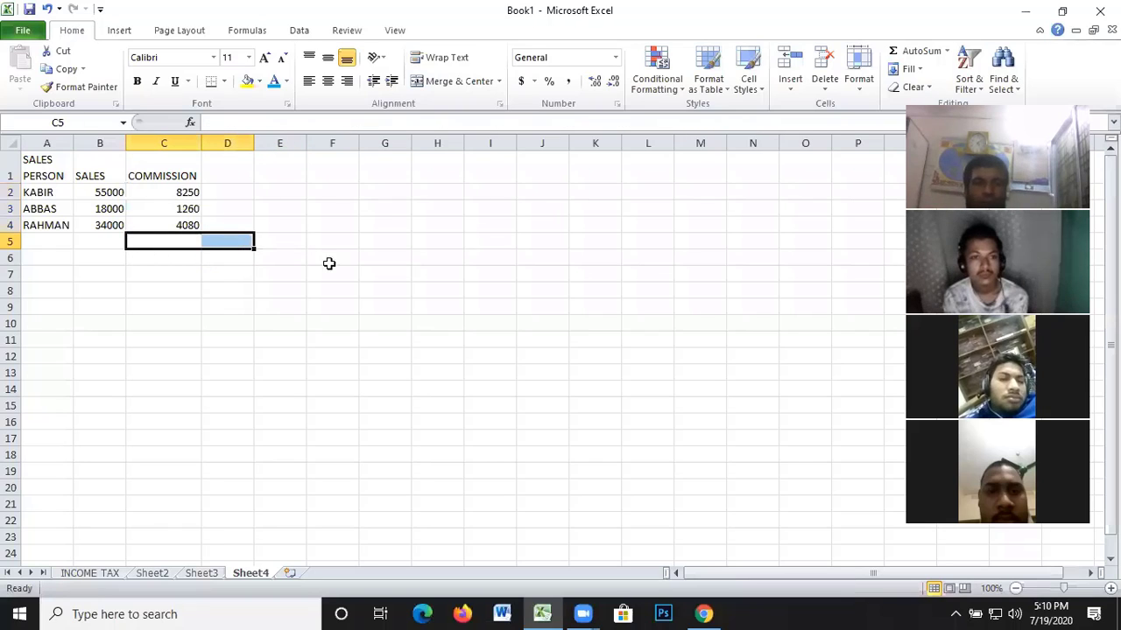
pyautogui.click(385, 272)
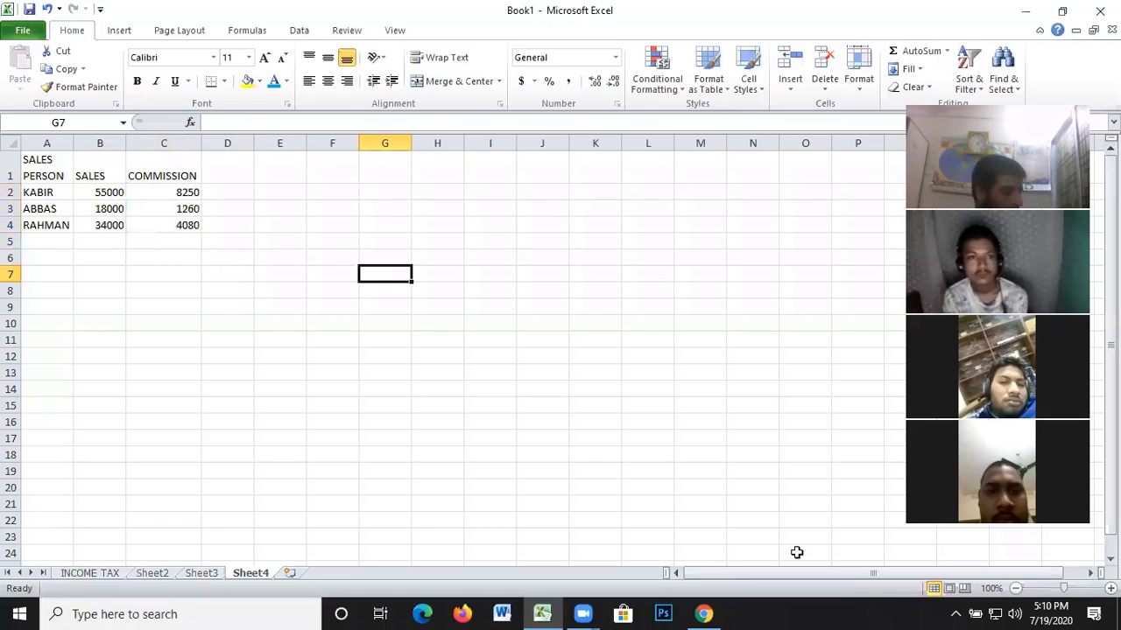